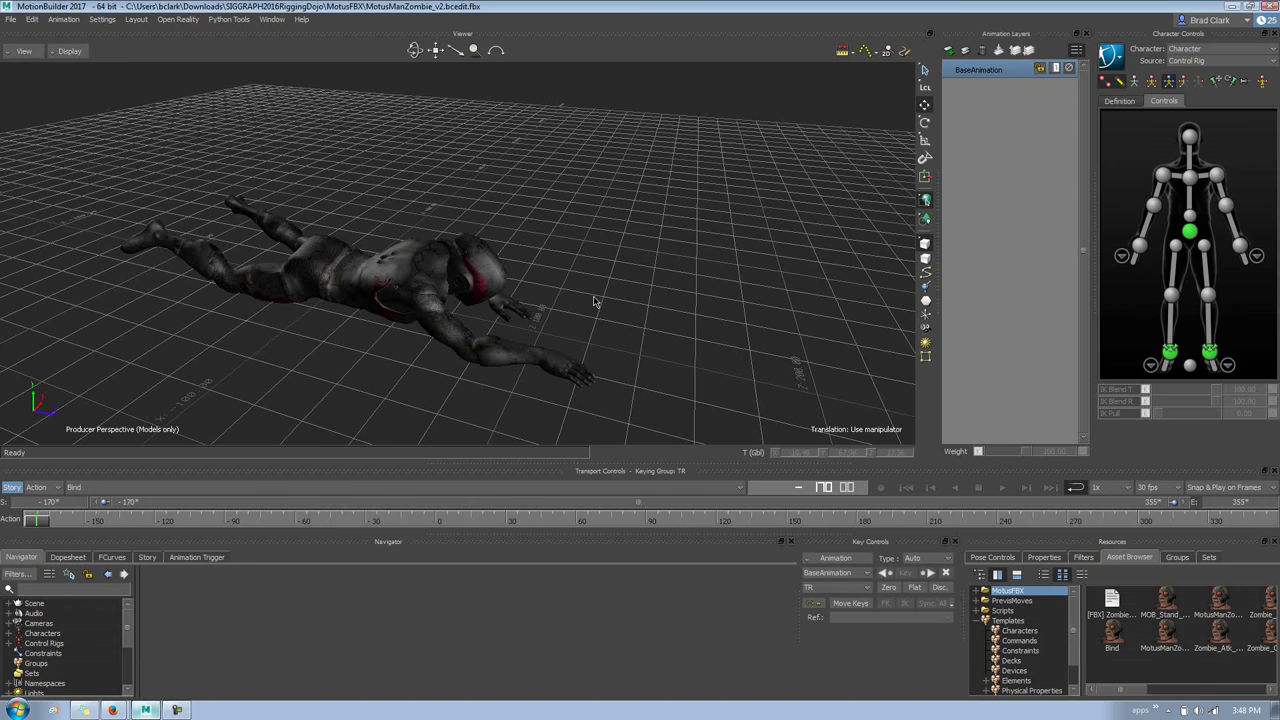
left_click_drag(592, 300, 561, 299, "ctrl+shift")
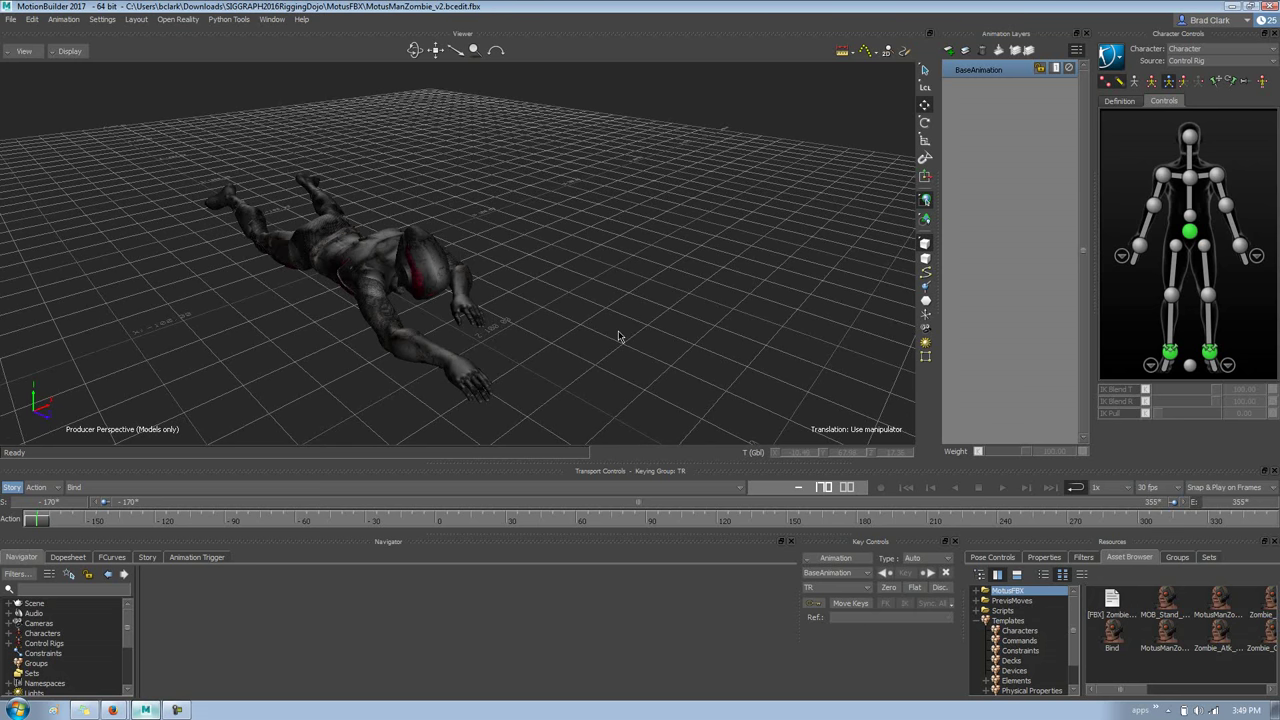
left_click_drag(617, 342, 629, 327, "ctrl+shift")
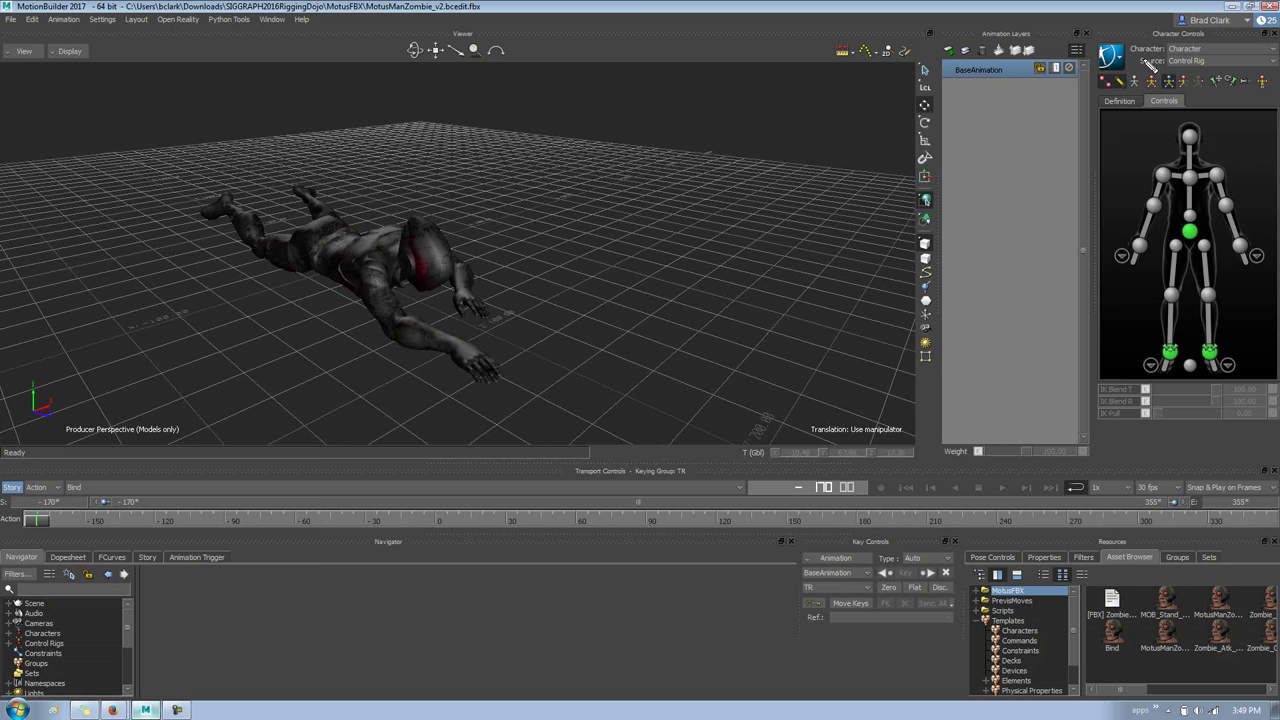
mouse_move(1144, 78)
left_mouse_down()
mouse_move(1189, 93)
mouse_move(1144, 66)
left_mouse_up()
key("Escape")
key("ctrl+z")
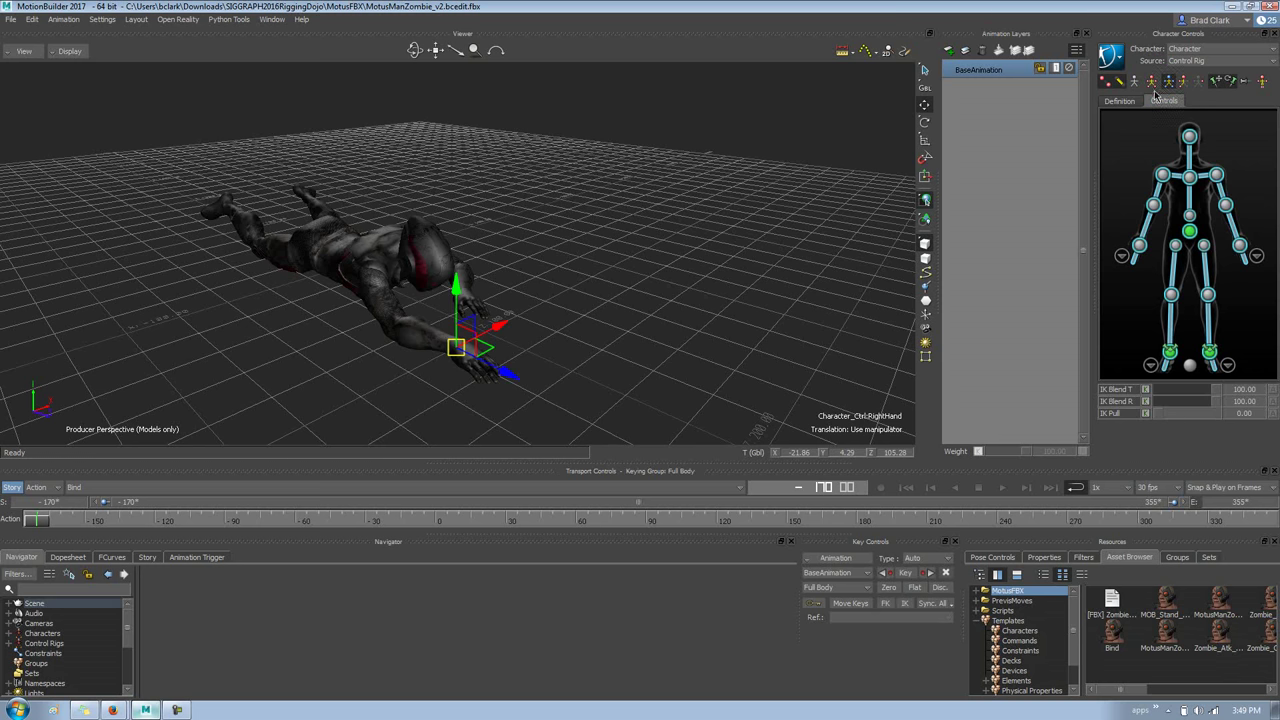
- Turn off Story mode and move the head effector, first in Full Body and again in Body Part keying mode
left_click(1188, 137)
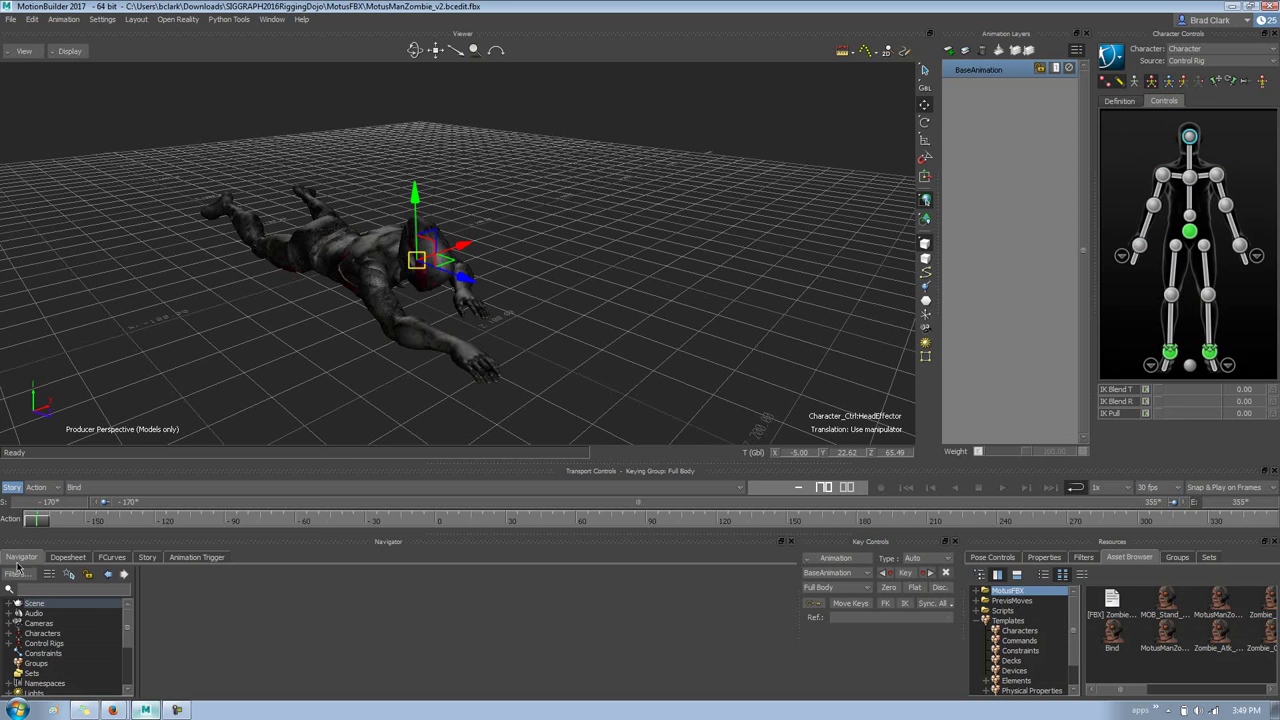
left_click(14, 487)
mouse_move(469, 229)
left_mouse_down()
mouse_move(601, 135)
mouse_move(325, 336)
mouse_move(462, 249)
left_mouse_up()
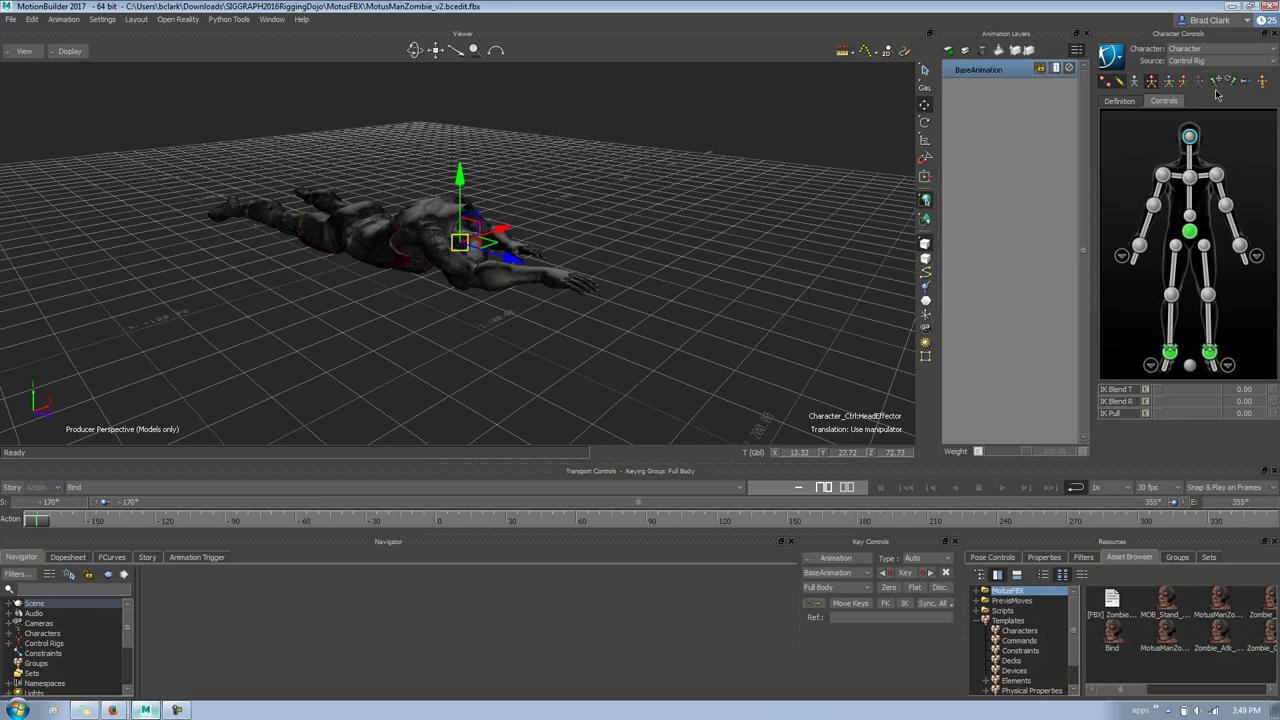
left_click(1183, 81)
left_click_drag(459, 243, 469, 214)
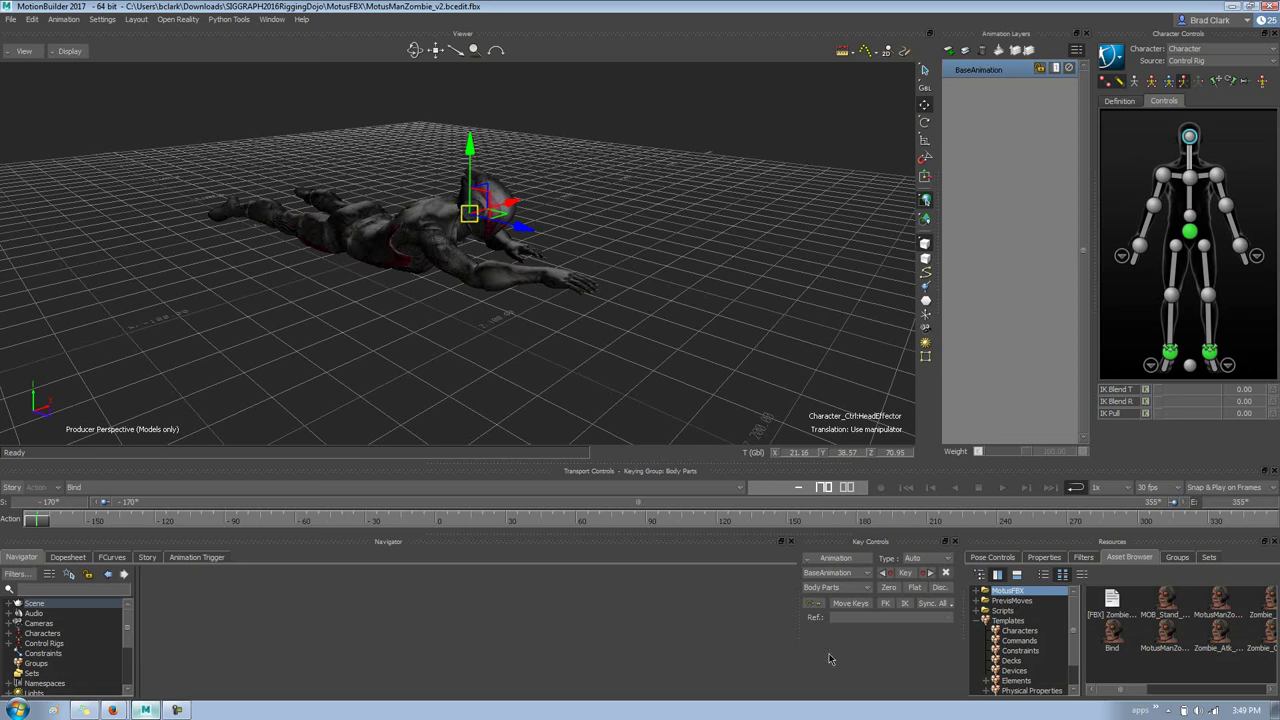
- Open the Character Selection/Key Controls Python tool to examine its selection and keying options, and close it
left_click(258, 19)
mouse_move(246, 20)
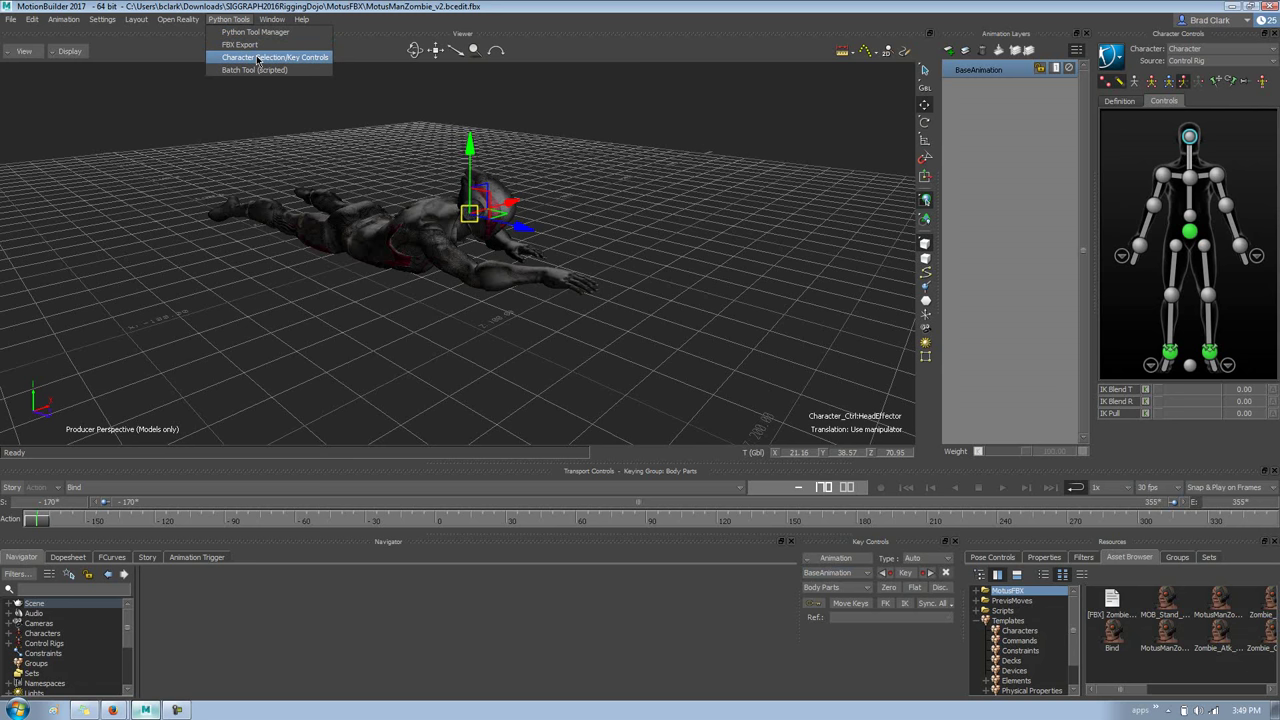
left_click(257, 58)
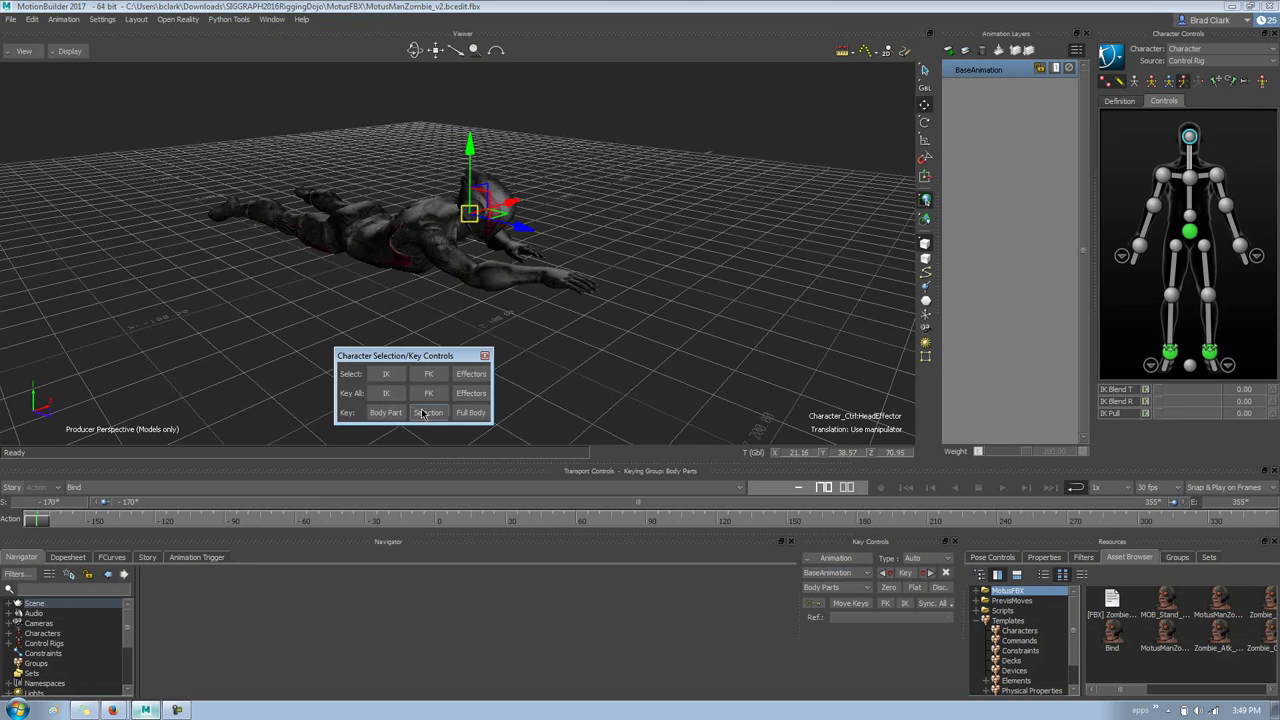
left_click(485, 356)
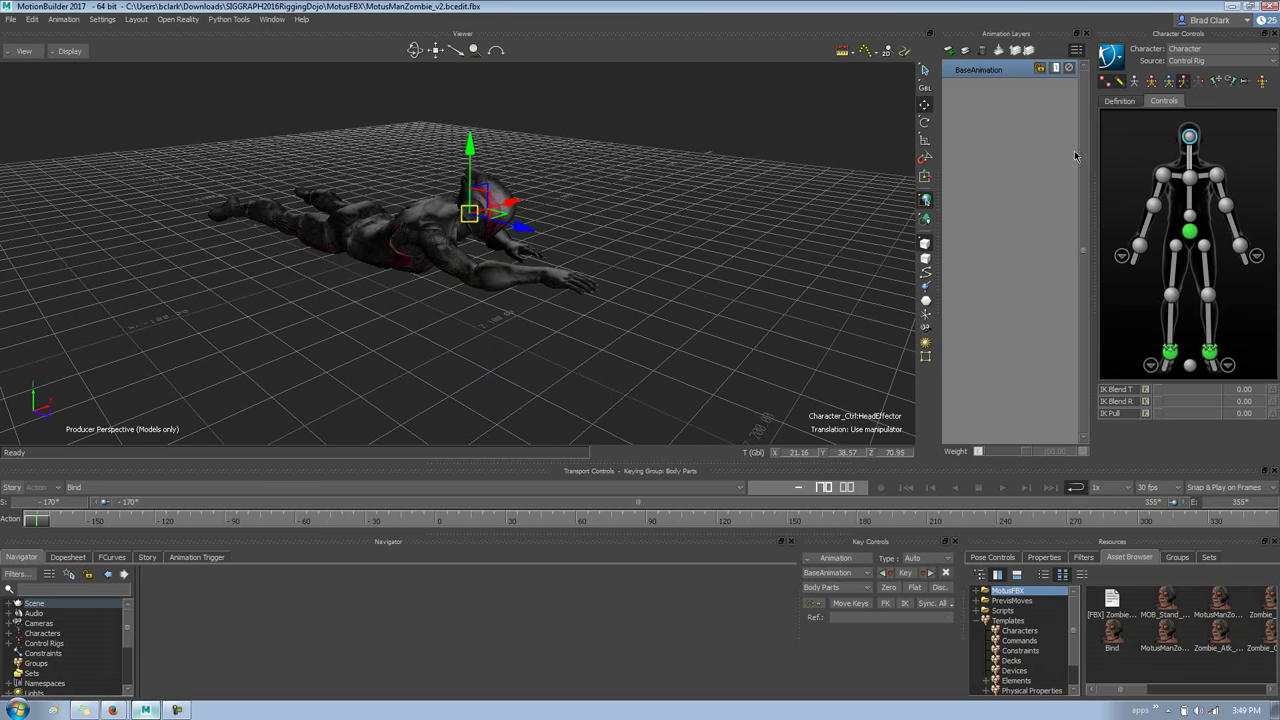
- In Full Body mode, move the head effector, lower the right wrist effector to the ground and shift the hips effector
left_click(1168, 81)
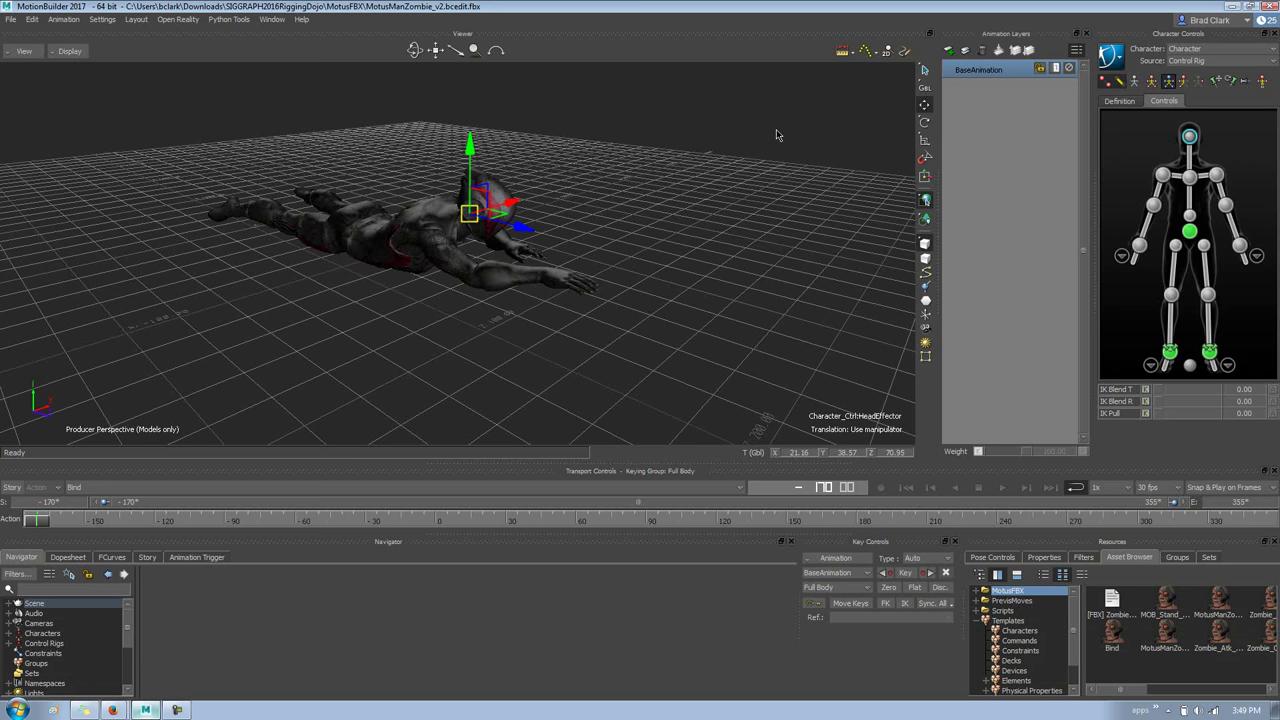
left_click_drag(500, 205, 530, 188)
left_click(1137, 247)
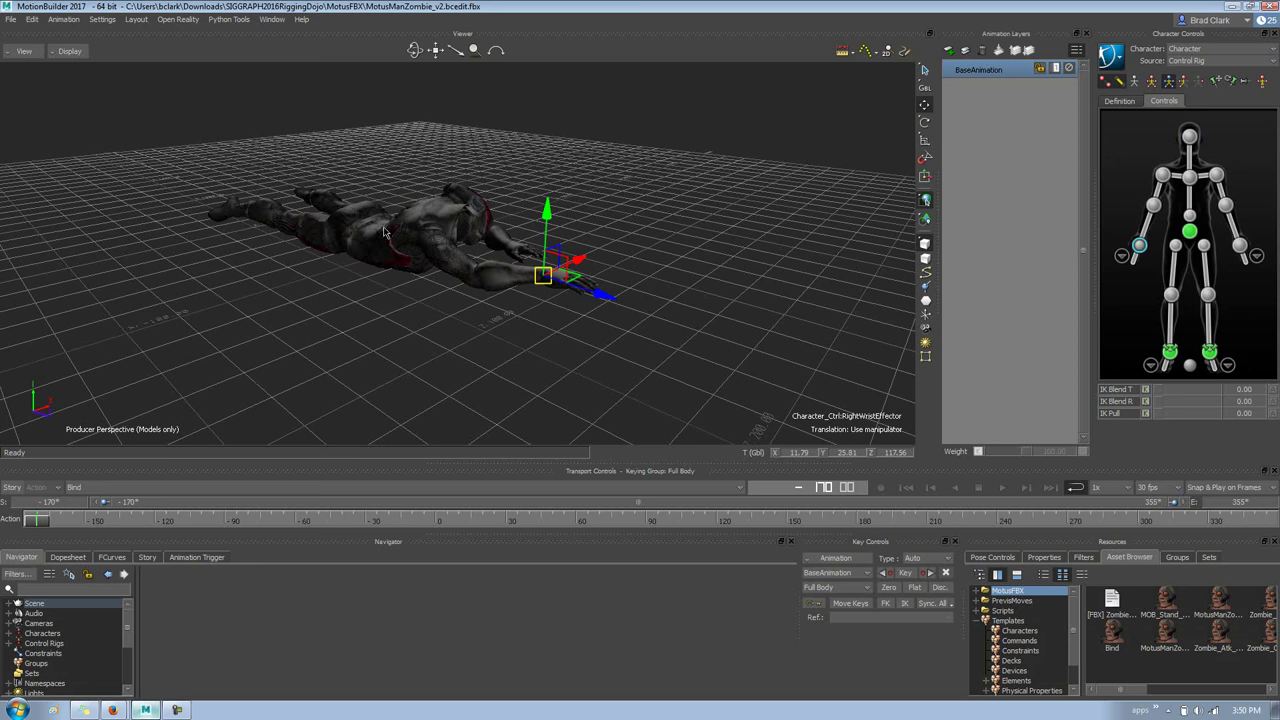
left_click_drag(543, 272, 478, 340)
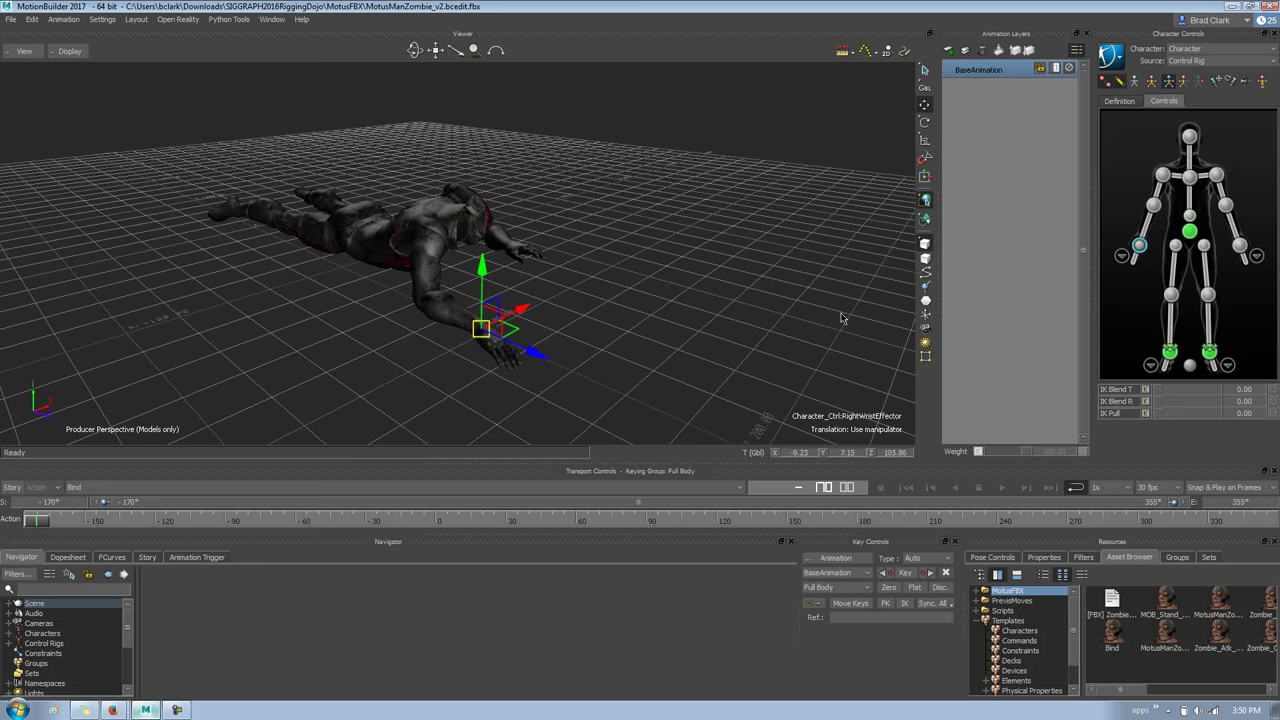
left_click(1190, 232)
left_click_drag(360, 226, 418, 178)
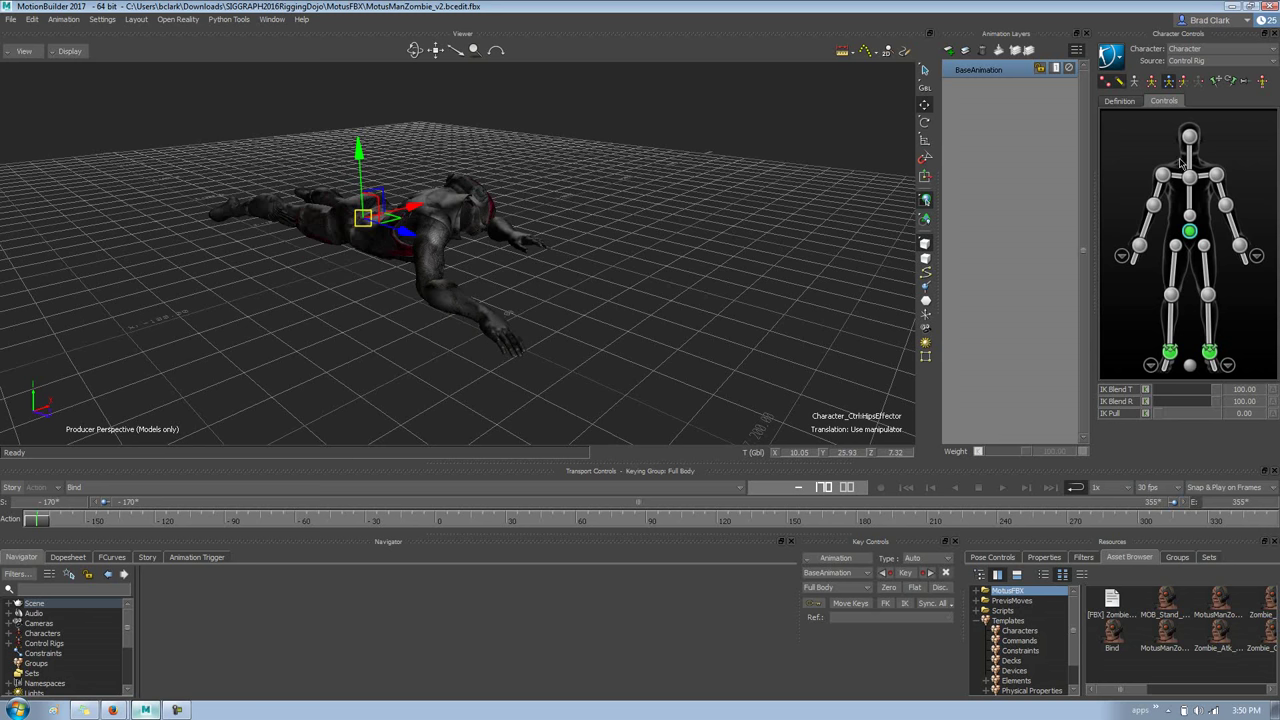
left_click(1168, 80)
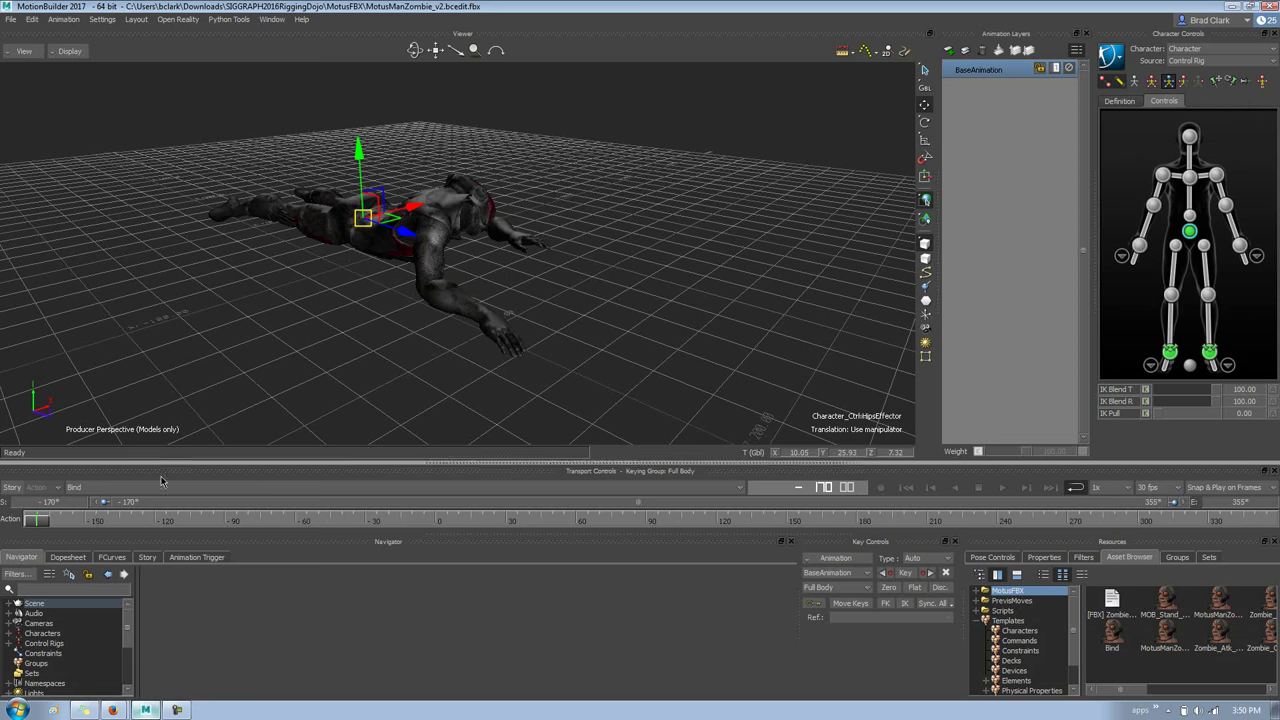
- Turn Story mode back on and show the character's Story clips in an enlarged track area
mouse_move(38, 521)
left_mouse_down()
mouse_move(62, 522)
mouse_move(26, 518)
mouse_move(52, 523)
mouse_move(34, 530)
left_mouse_up()
left_click(12, 487)
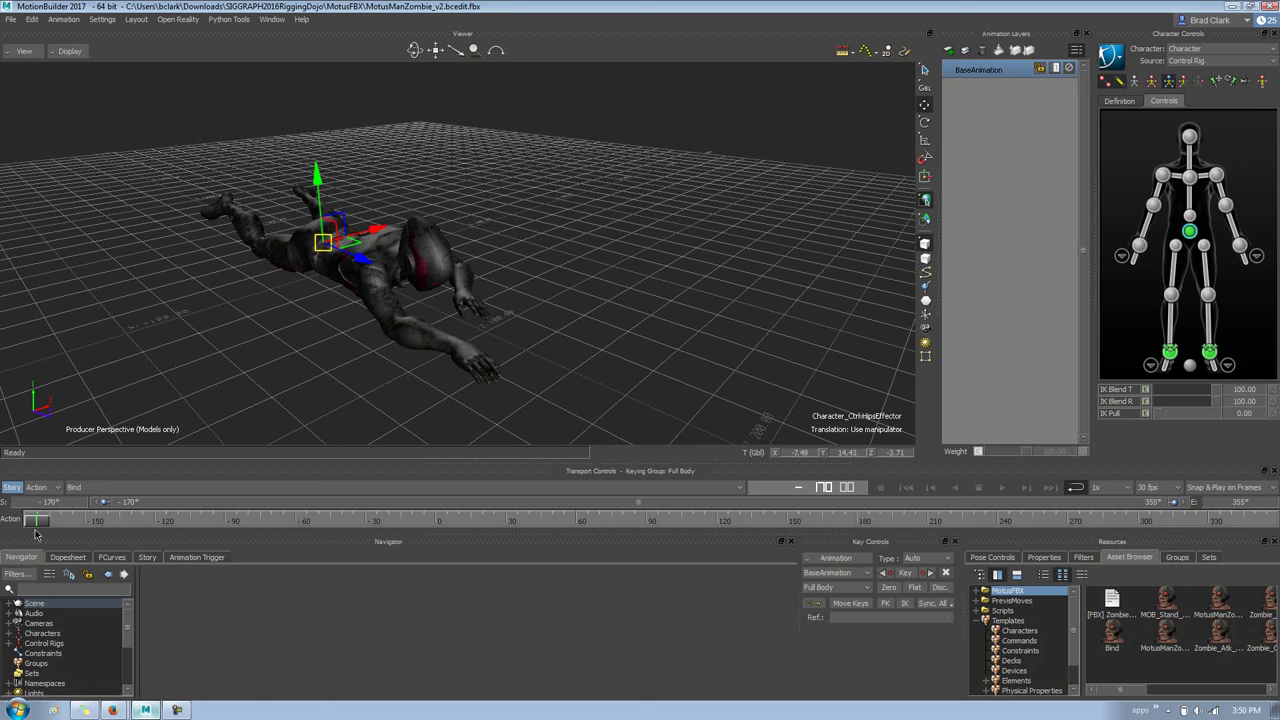
left_click(146, 557)
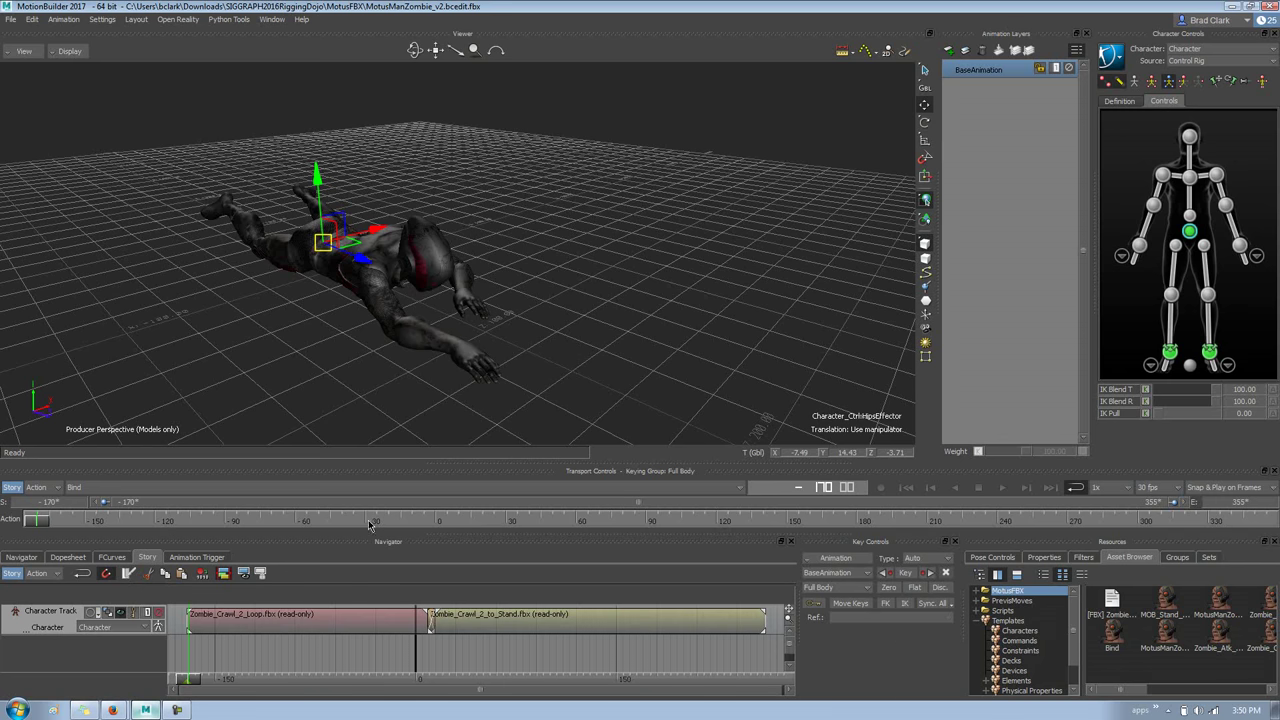
left_click_drag(372, 530, 380, 508)
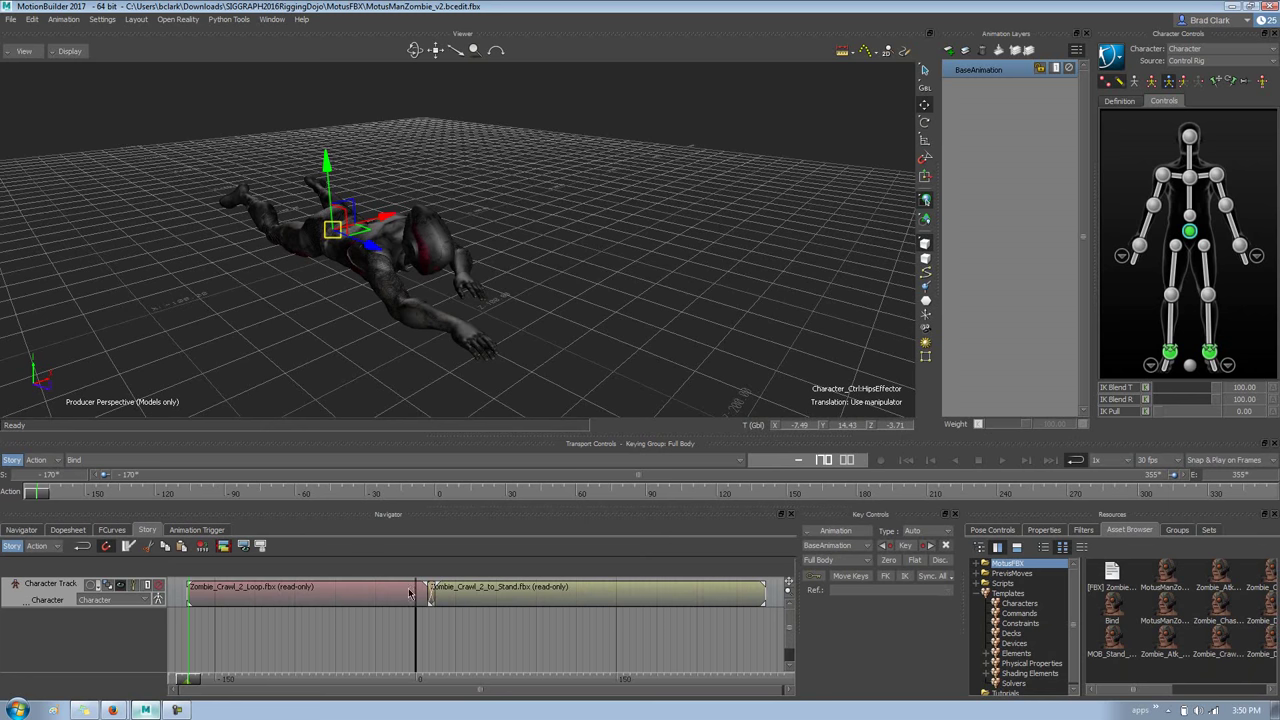
- Shorten the Zombie_Crawl_2_to_Stand clip so it ends at frame 135, and scrub back into the crawl loop
left_click_drag(191, 678, 498, 653)
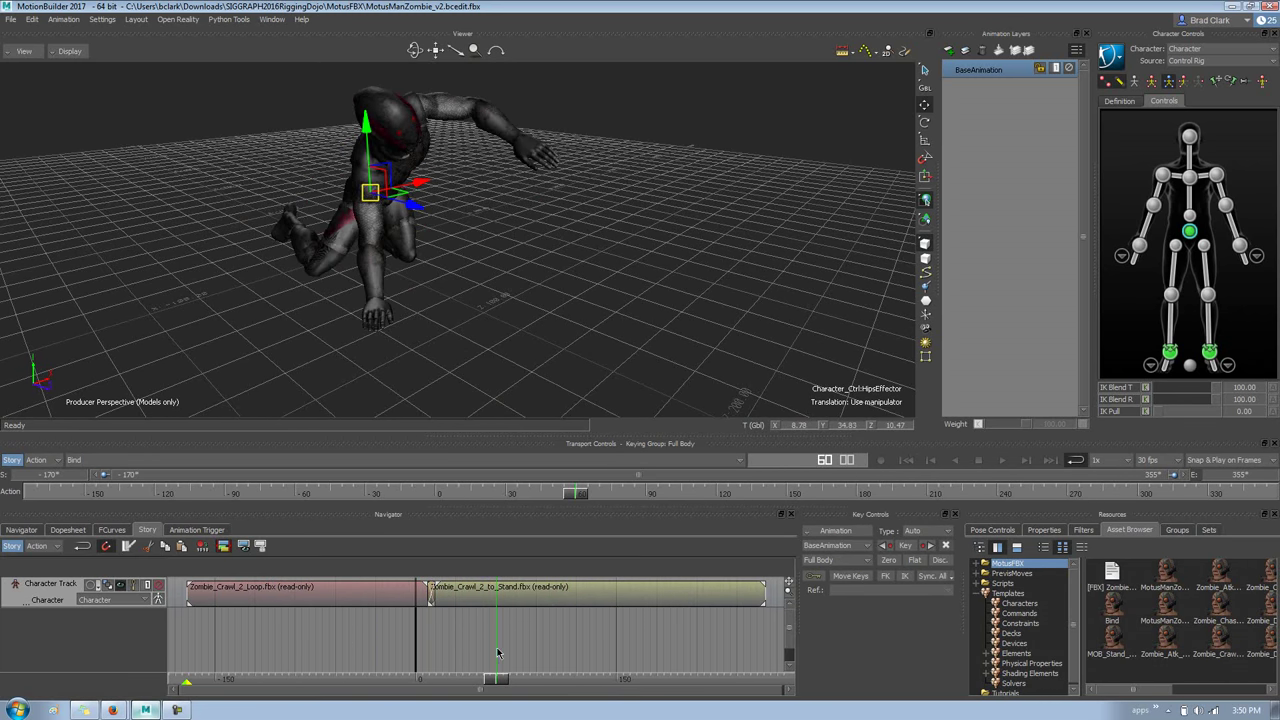
left_click_drag(764, 592, 597, 598)
left_click_drag(505, 681, 381, 686)
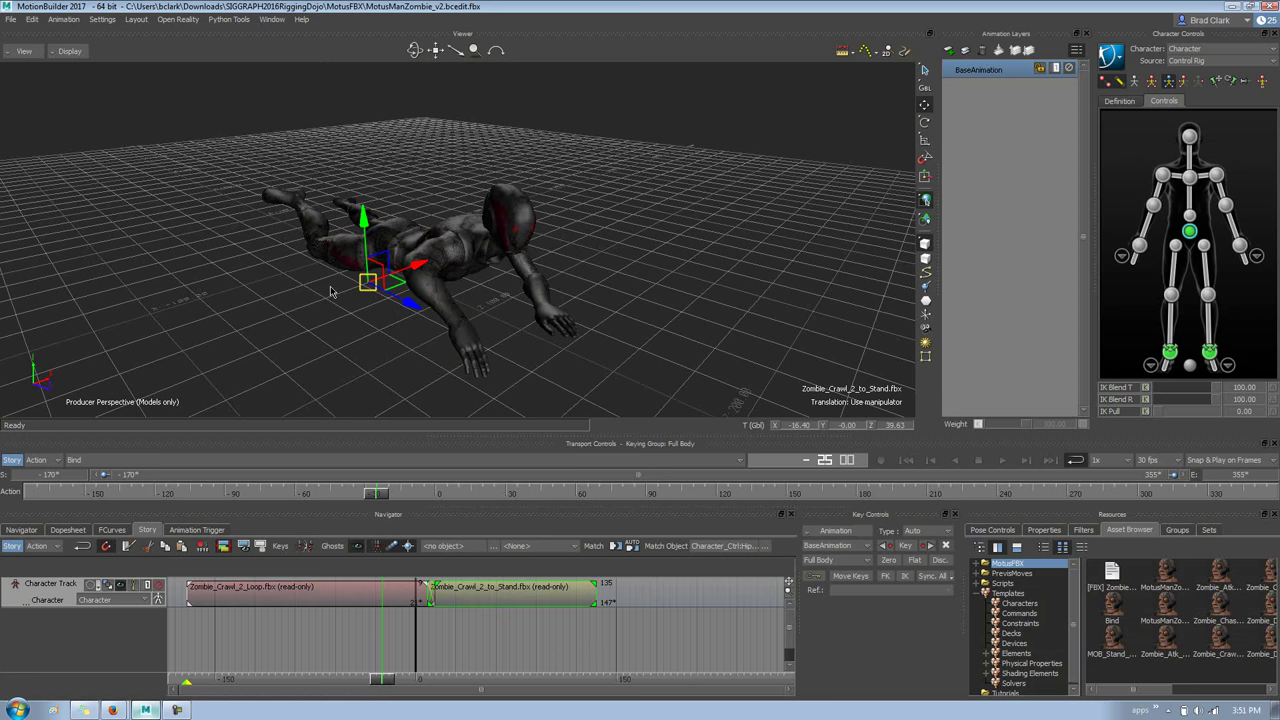
- Go to about frame -130 in the crawl loop and store the character's pose in Pose Controls
left_click_drag(388, 686, 243, 697)
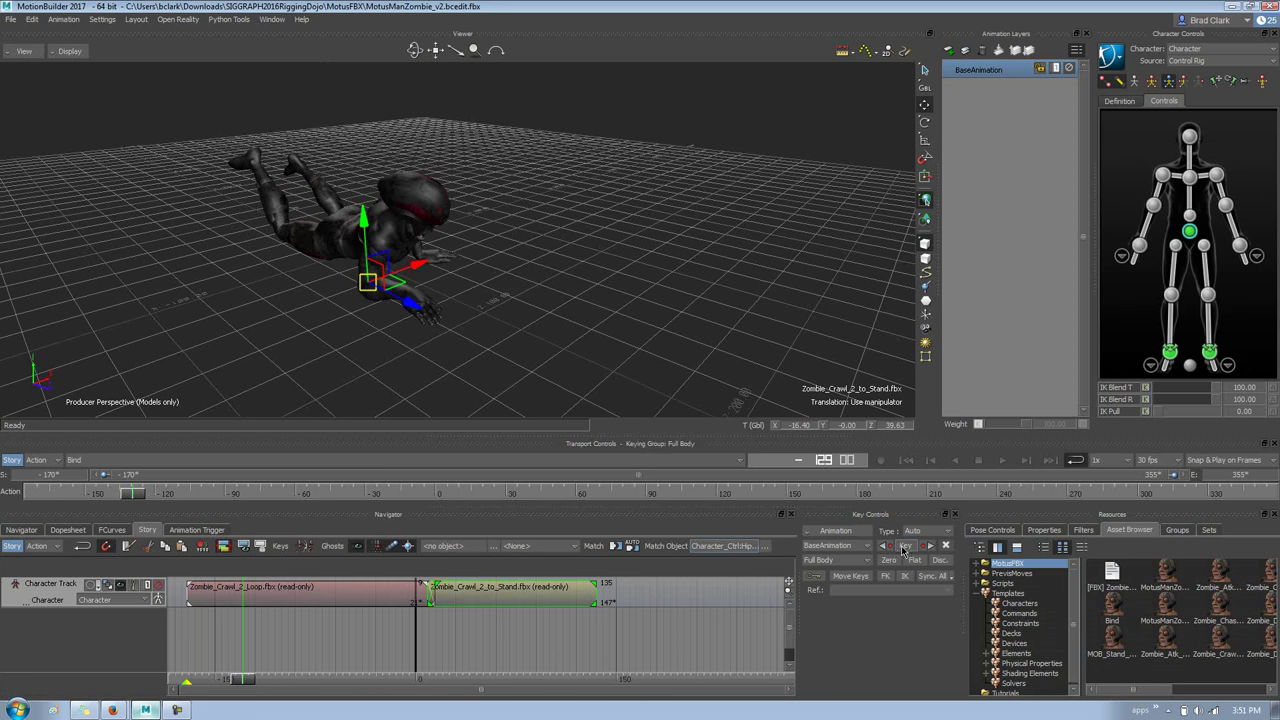
left_click(1012, 531)
left_click(981, 641)
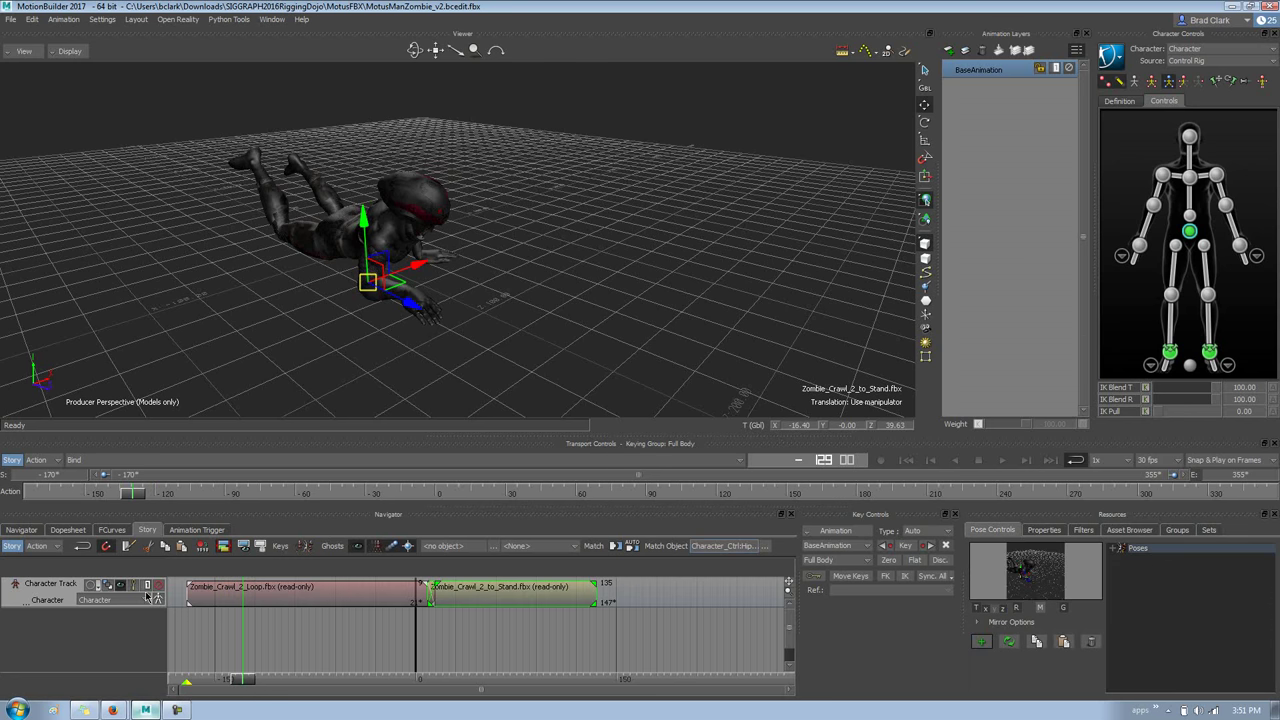
left_click(54, 591)
right_click(54, 591)
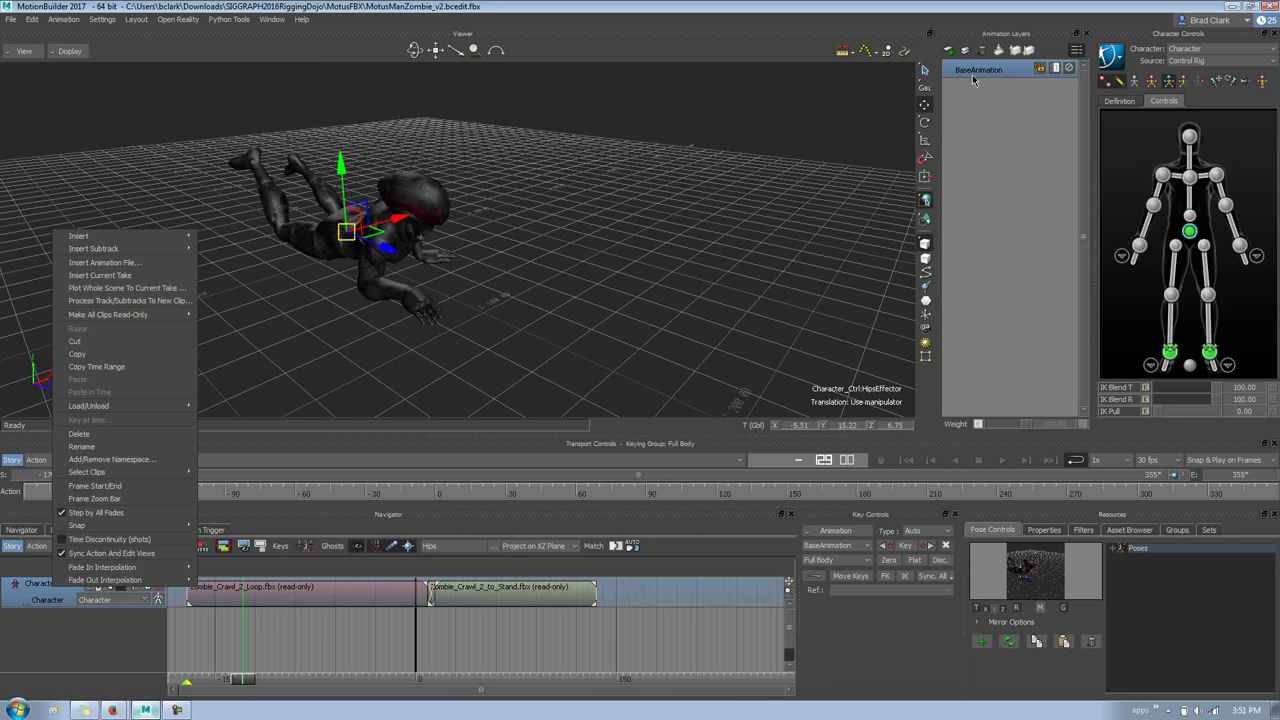
mouse_move(160, 250)
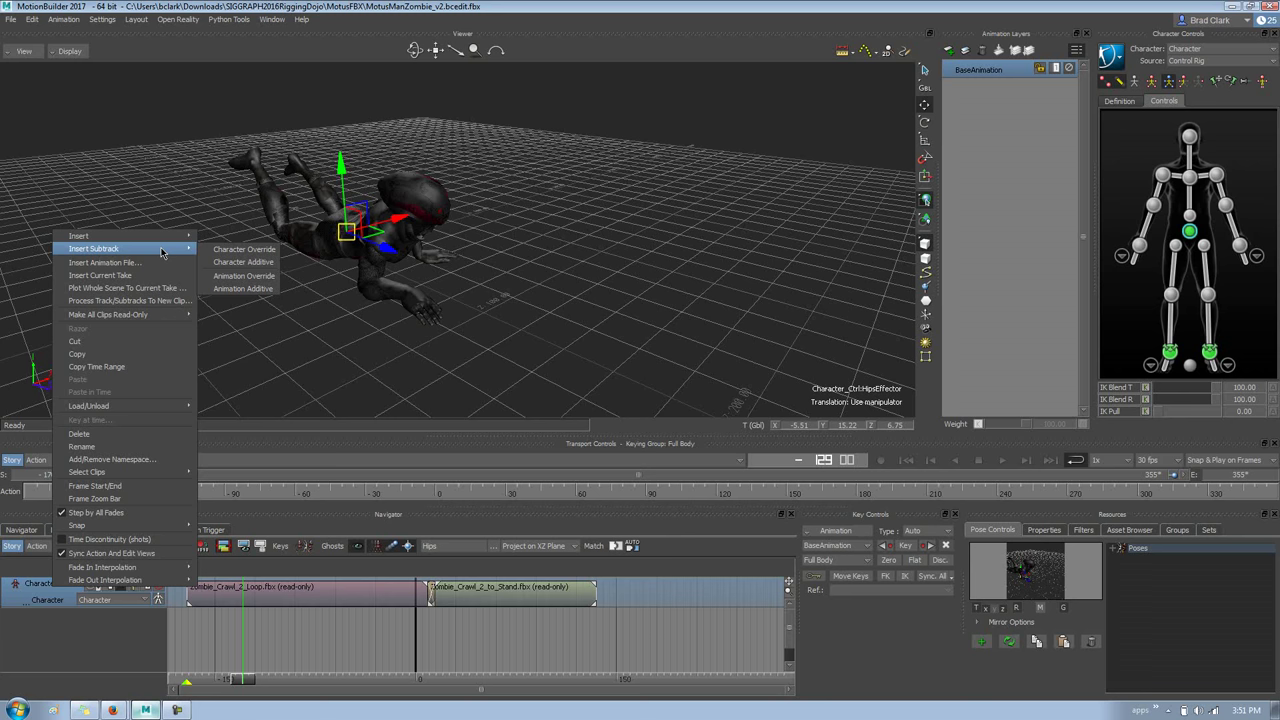
mouse_move(206, 219)
left_mouse_down()
mouse_move(120, 240)
mouse_move(72, 270)
mouse_move(265, 298)
mouse_move(210, 220)
mouse_move(168, 218)
left_mouse_up()
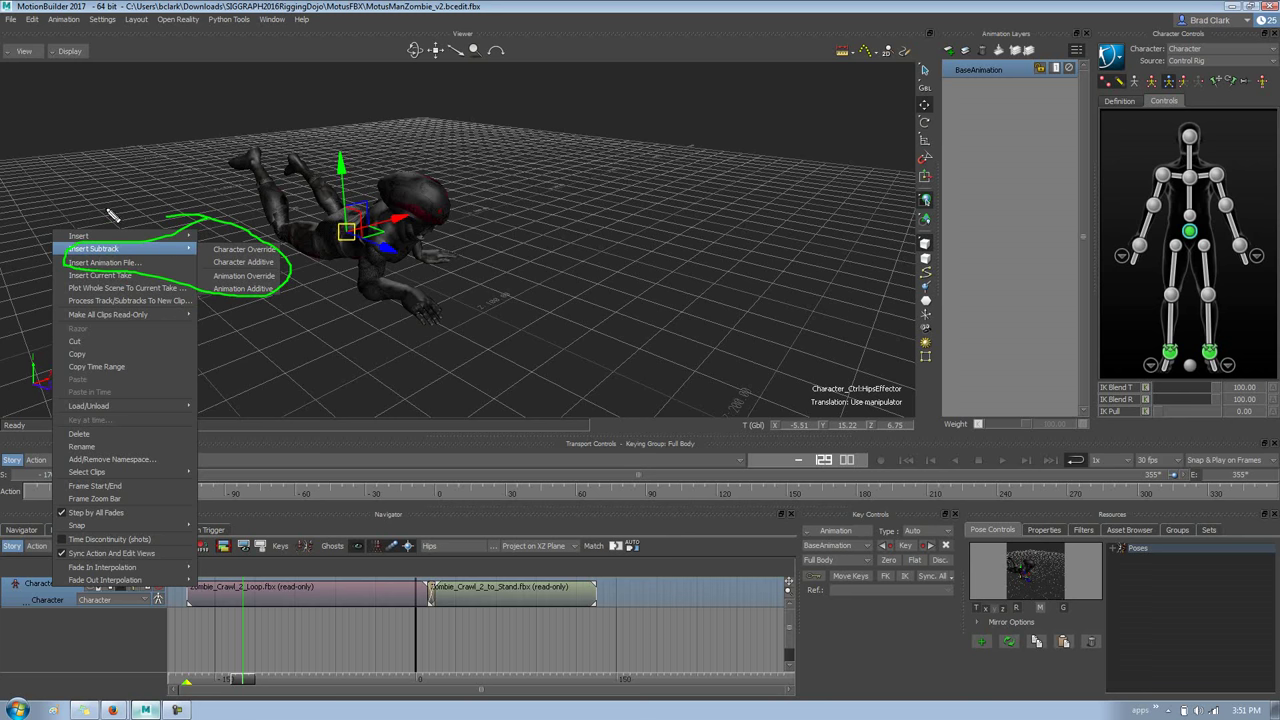
mouse_move(1056, 124)
left_mouse_down()
mouse_move(995, 273)
mouse_move(893, 148)
left_mouse_up()
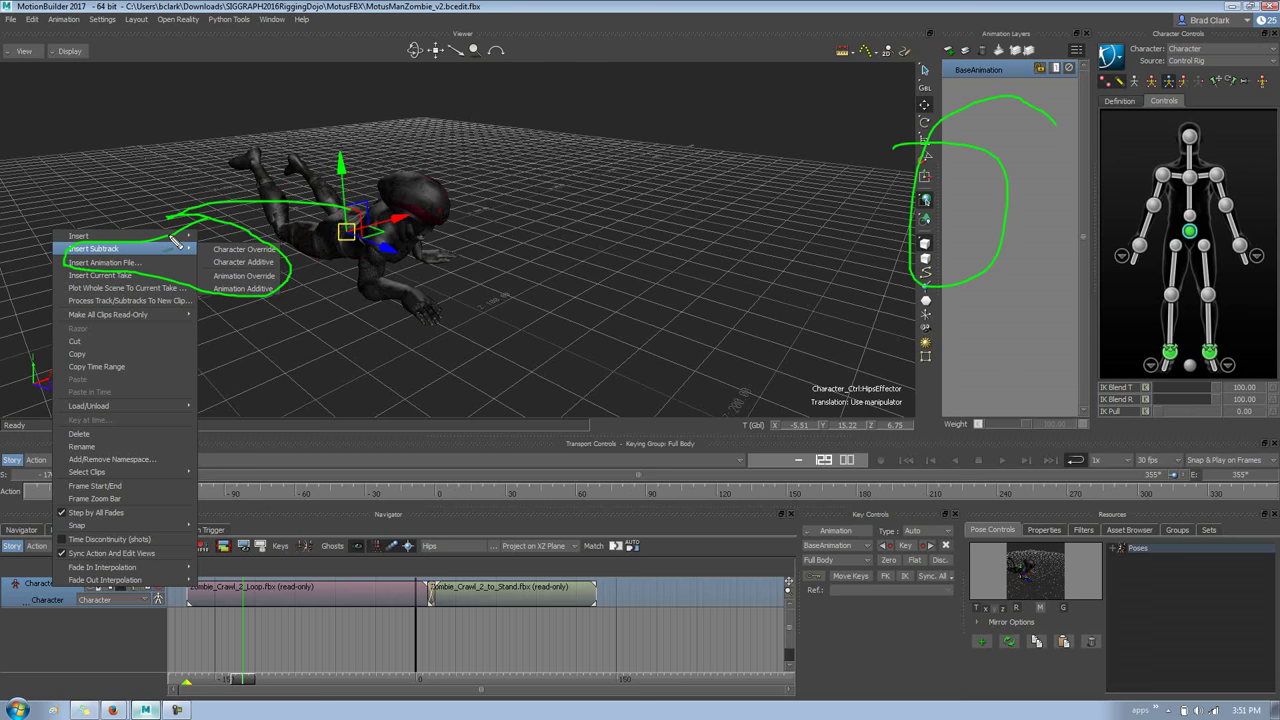
key("Escape")
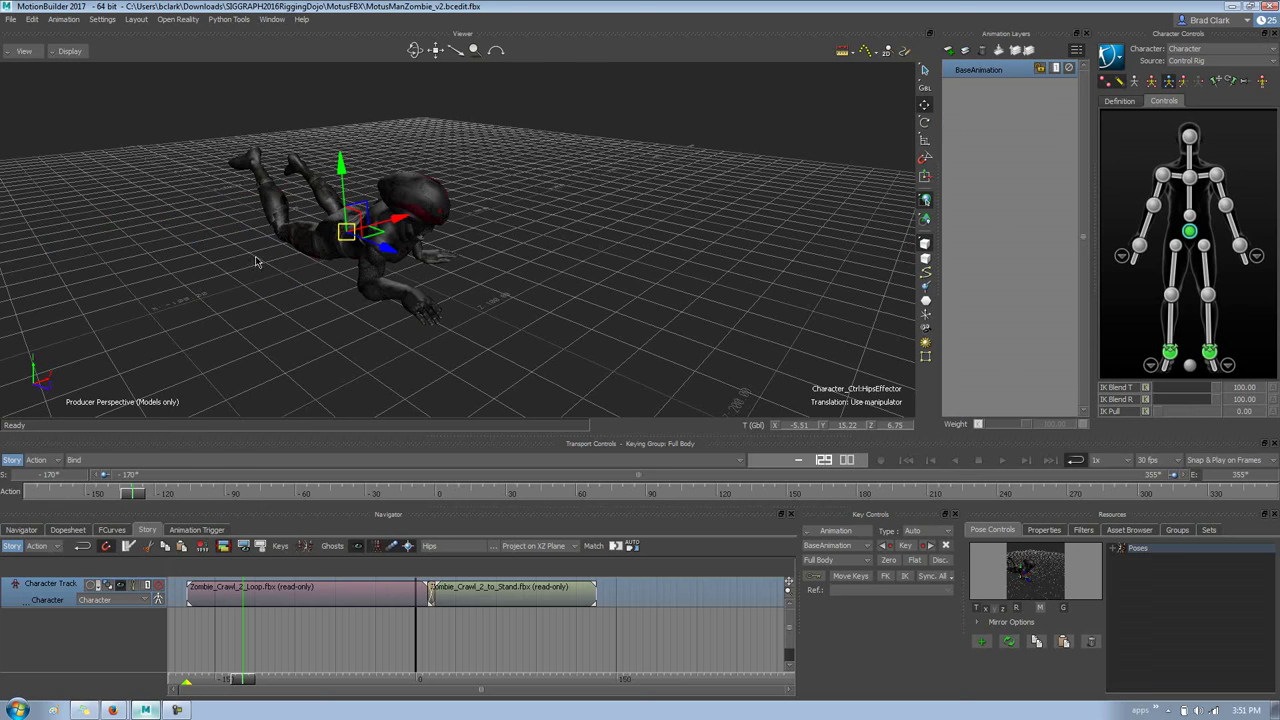
- Insert a Character Additive subtrack under the Character Track
right_click(60, 600)
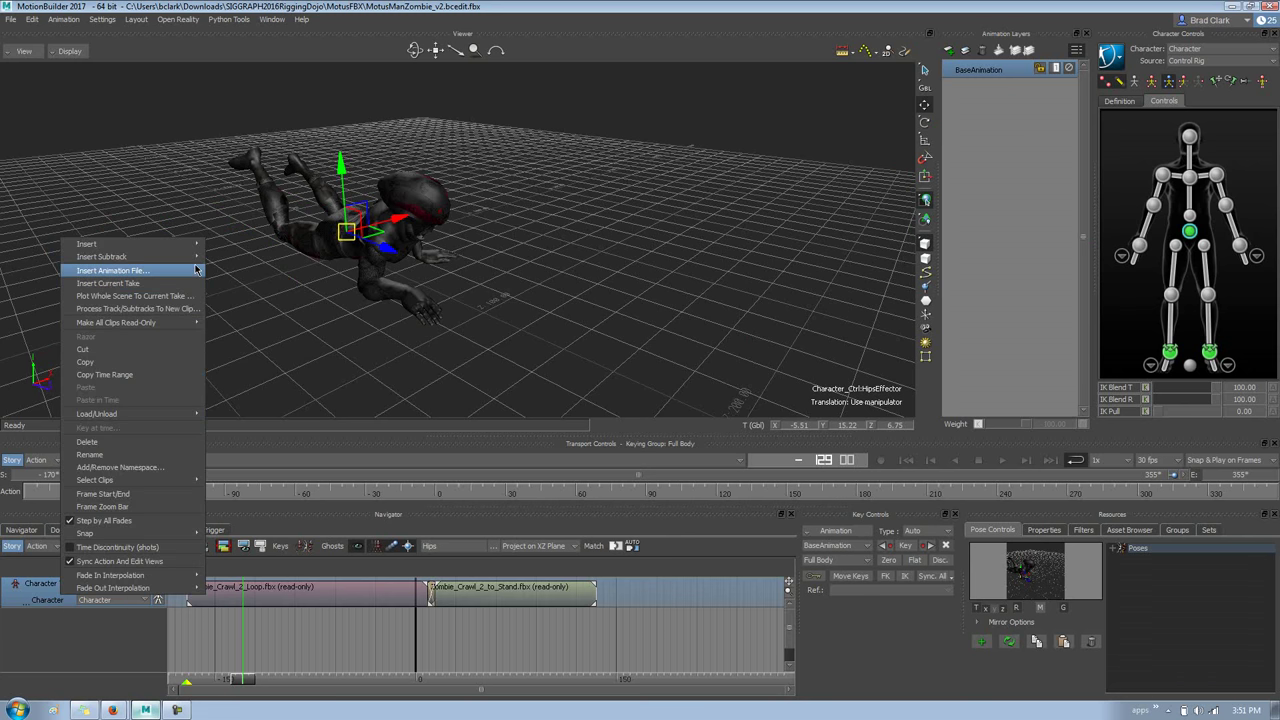
mouse_move(190, 257)
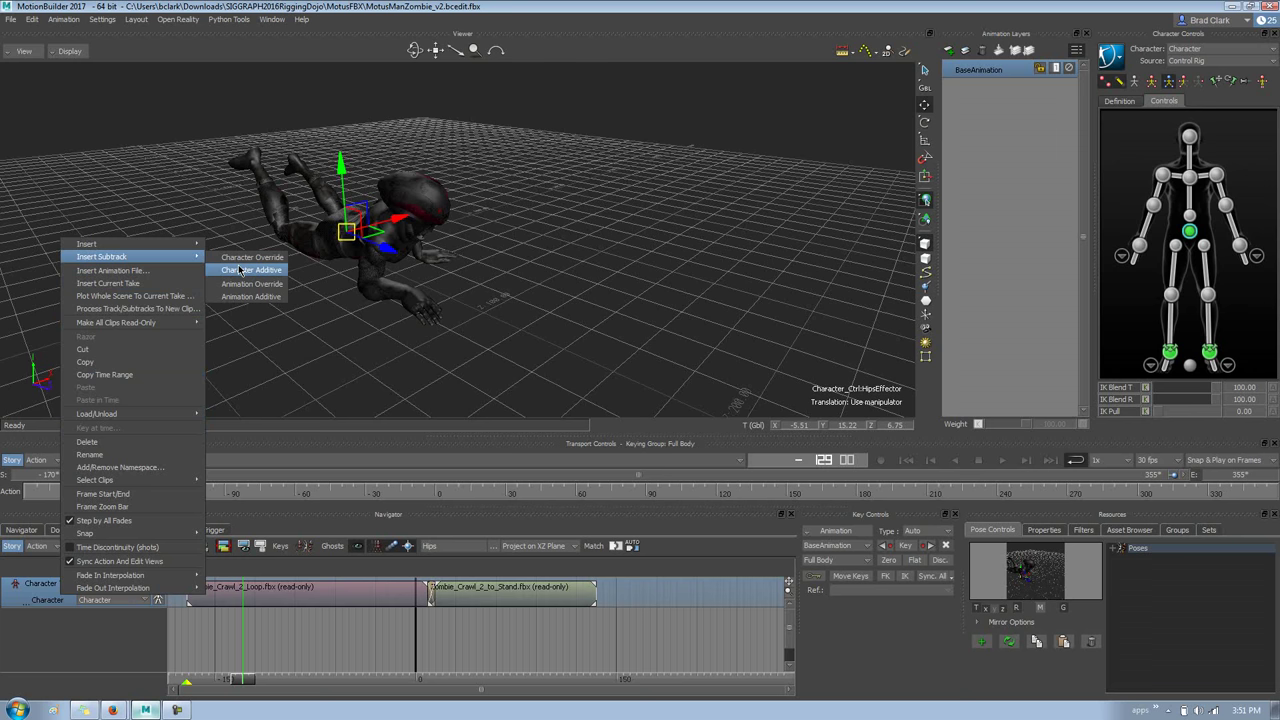
left_click(240, 270)
- Return to the start of the time range and paste the crawl pose onto the additive subtrack
left_click_drag(247, 680, 225, 680)
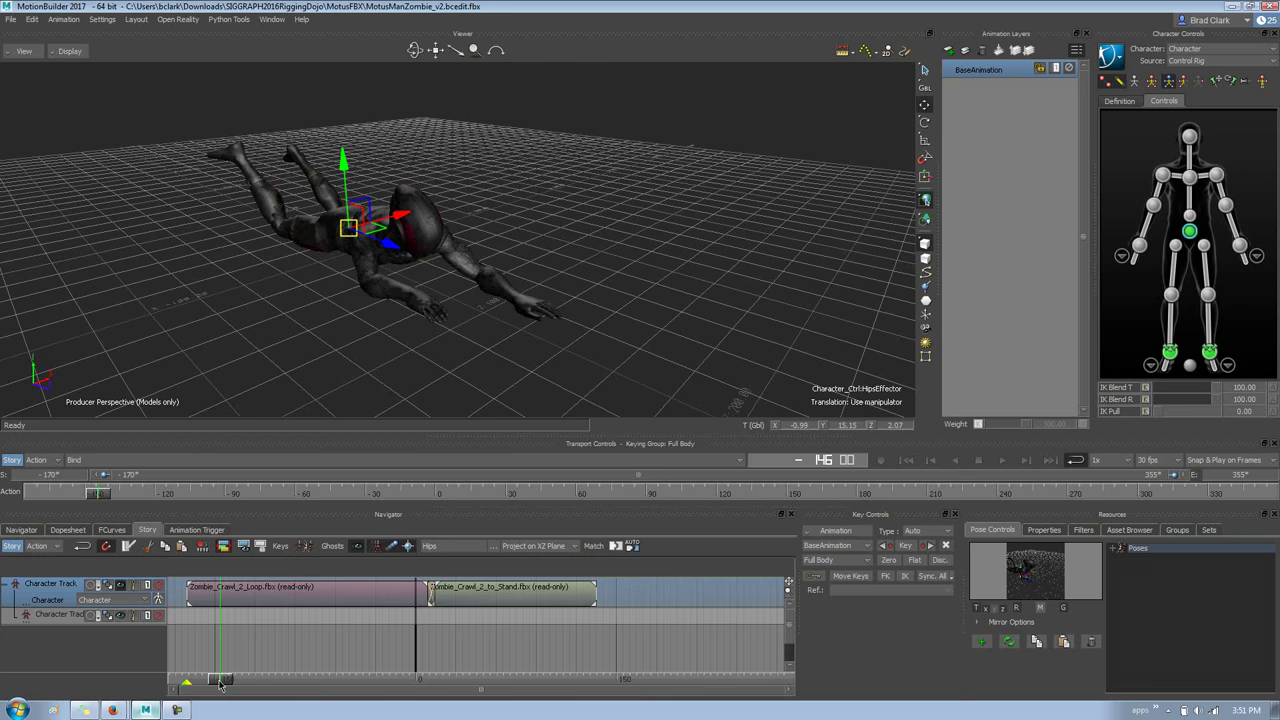
left_click(906, 460)
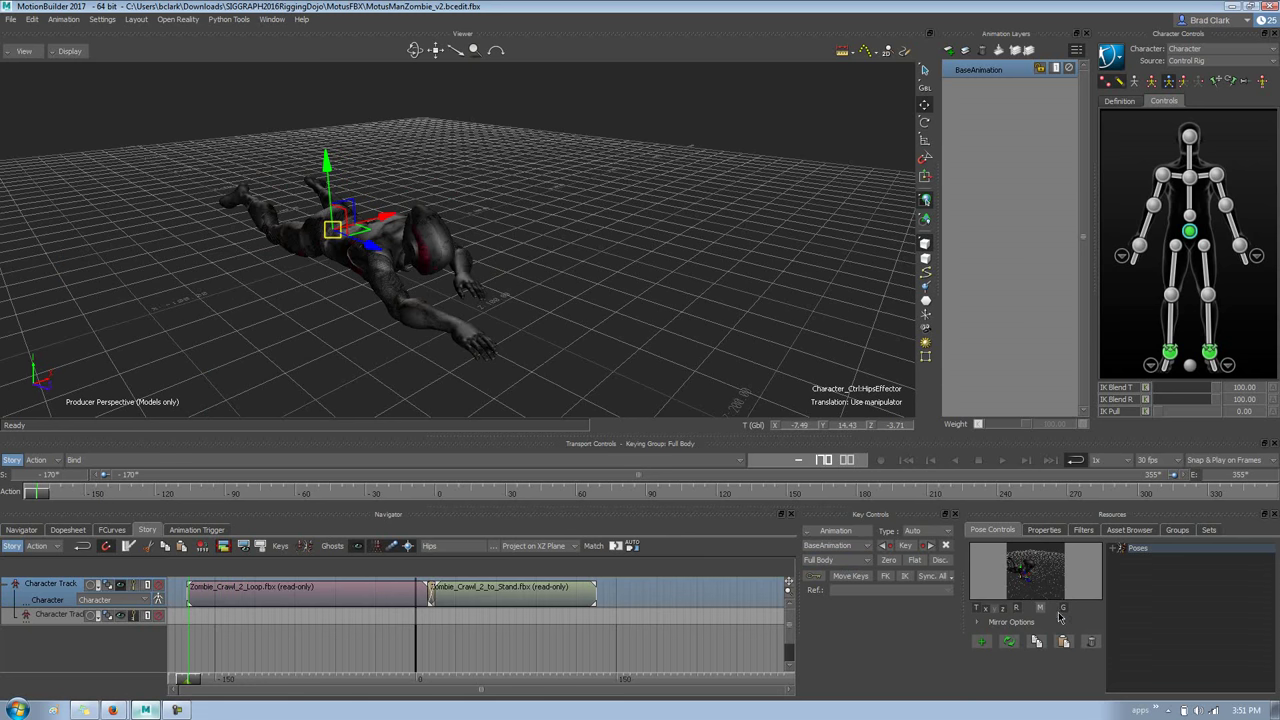
left_click(1064, 642)
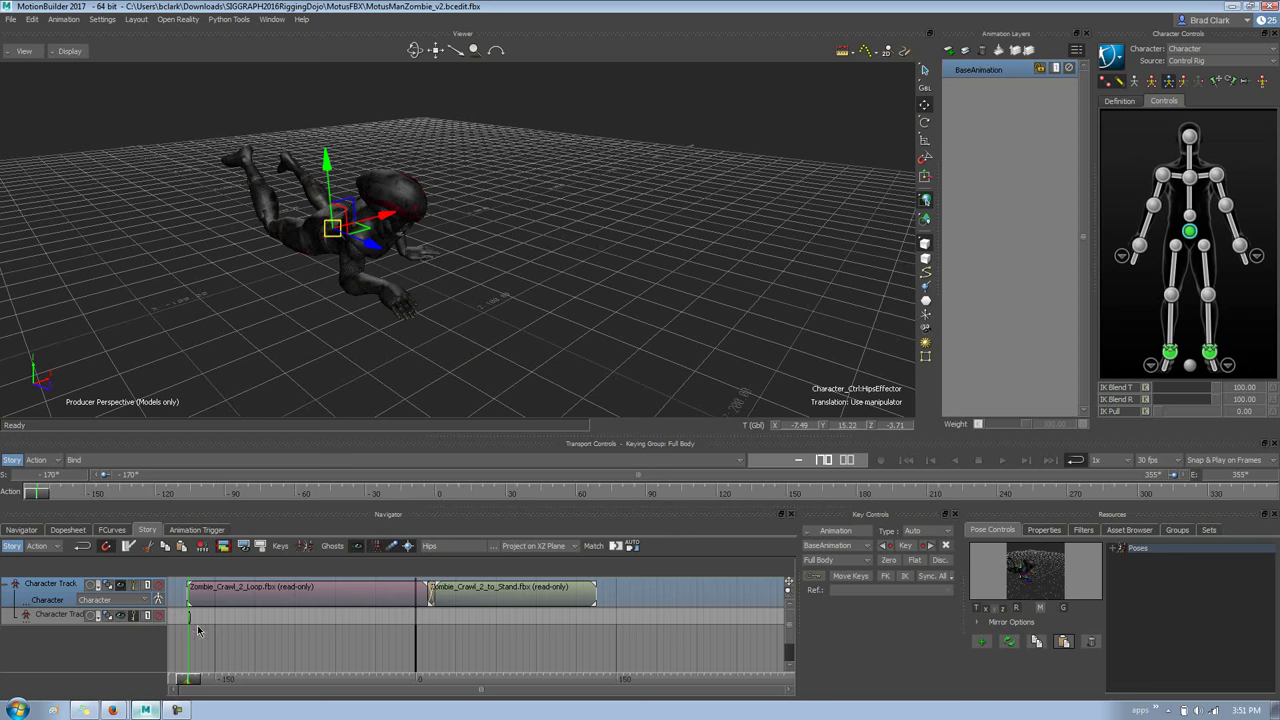
- Extend the pasted pose clip on the additive subtrack across both crawl clips to frame 135, and return to the start
left_click_drag(207, 642, 294, 639, "ctrl")
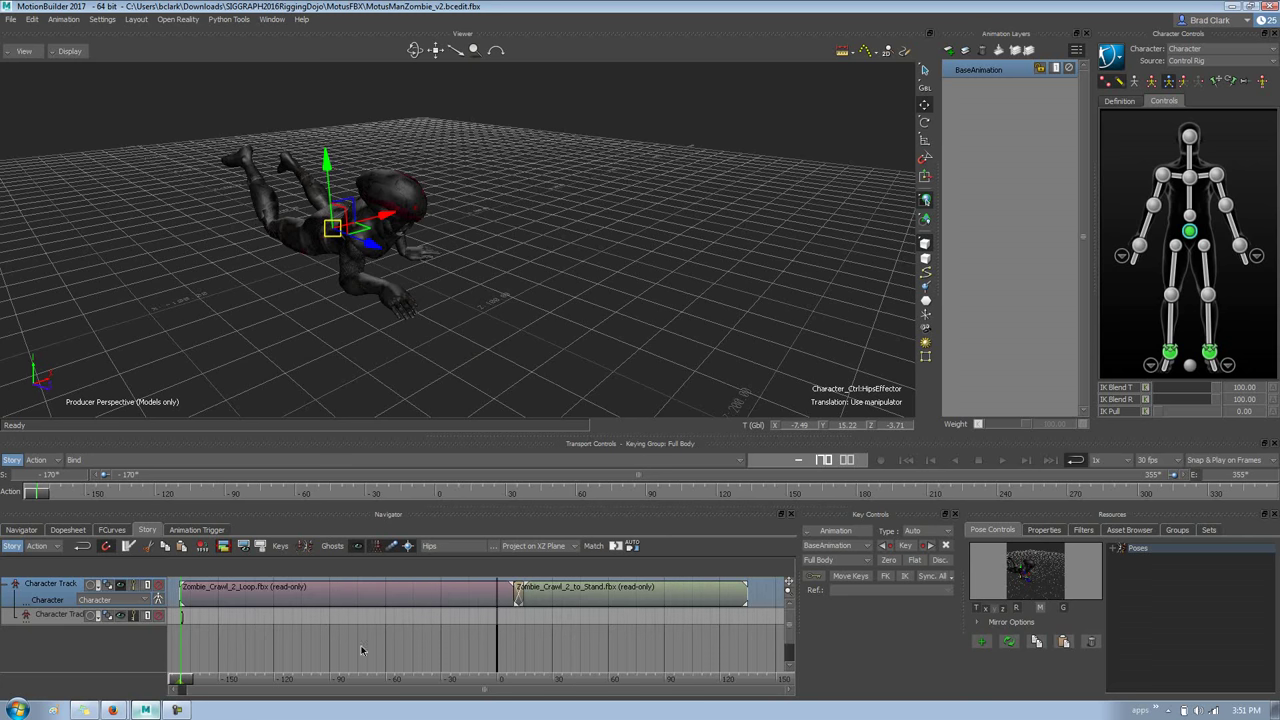
left_click_drag(182, 617, 763, 611)
key("ctrl+z")
left_click_drag(309, 664, 746, 618)
mouse_move(44, 497)
left_mouse_down()
mouse_move(280, 495)
mouse_move(141, 508)
mouse_move(88, 497)
left_mouse_up()
left_click(908, 459)
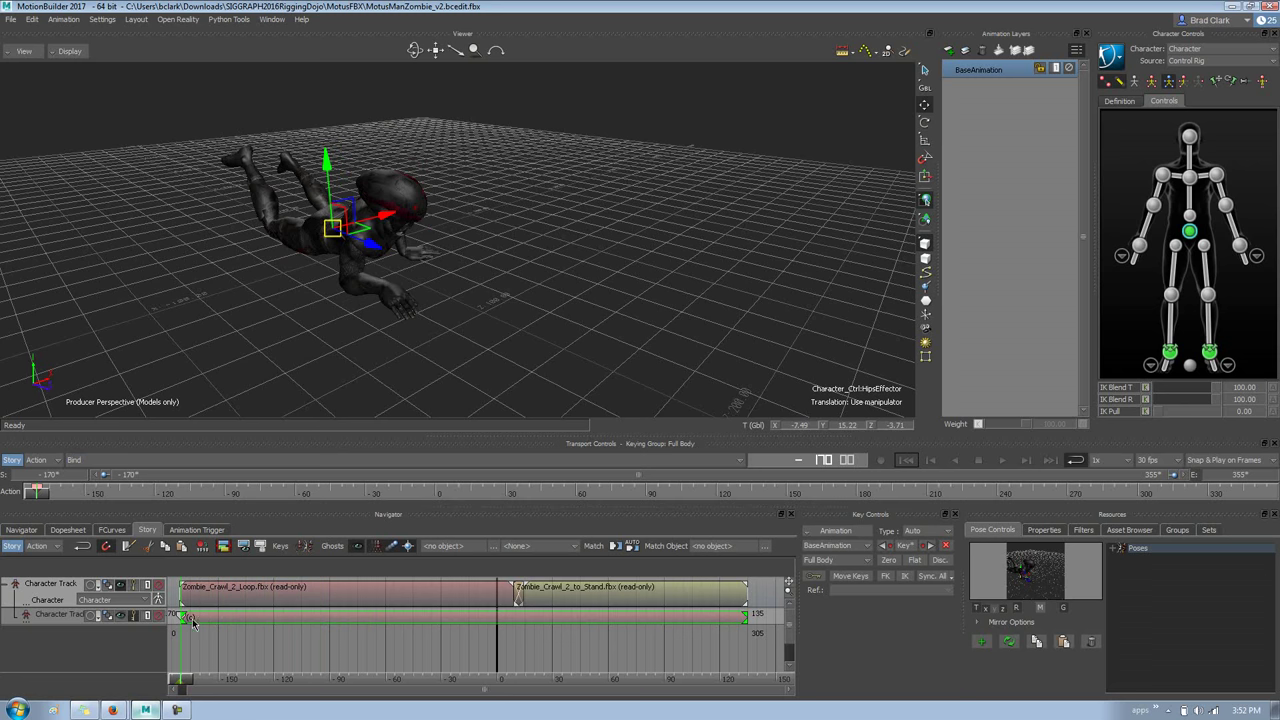
- Enlarge the additive subtrack's row to expose its Character, Track Content and Weight settings
left_click(120, 616)
left_click_drag(119, 665, 122, 672)
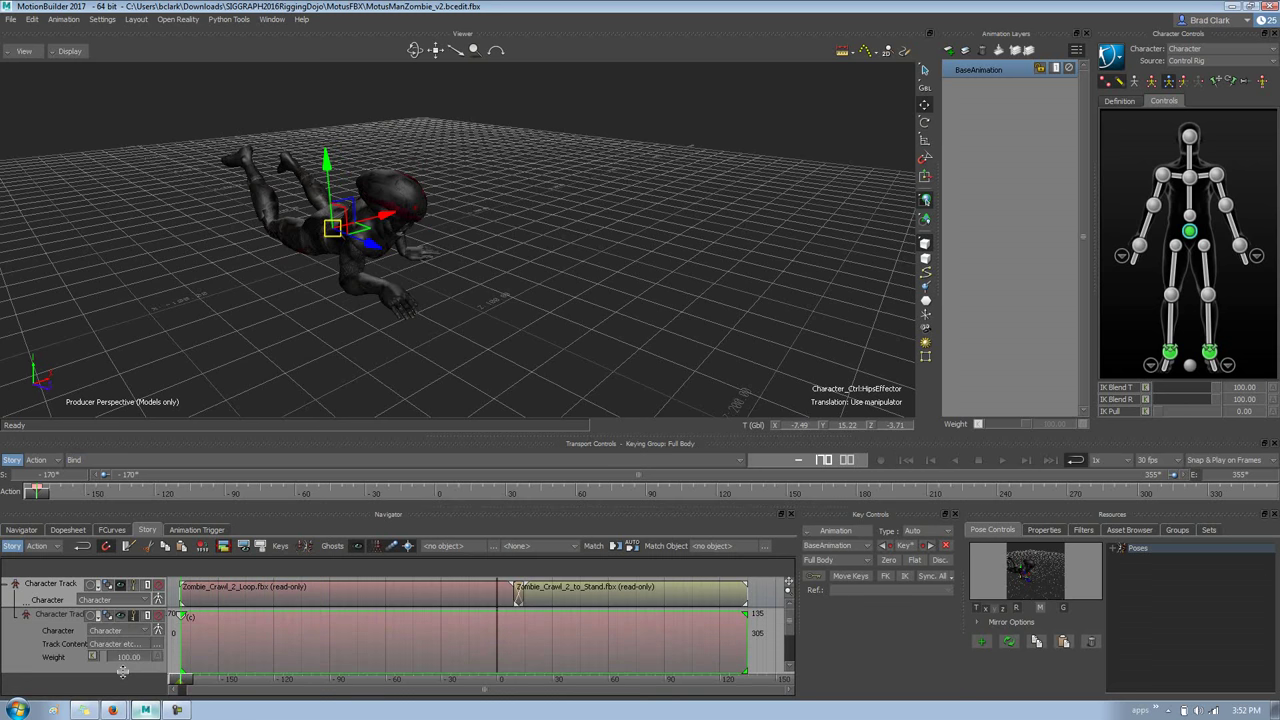
left_click(159, 630)
left_click(47, 647)
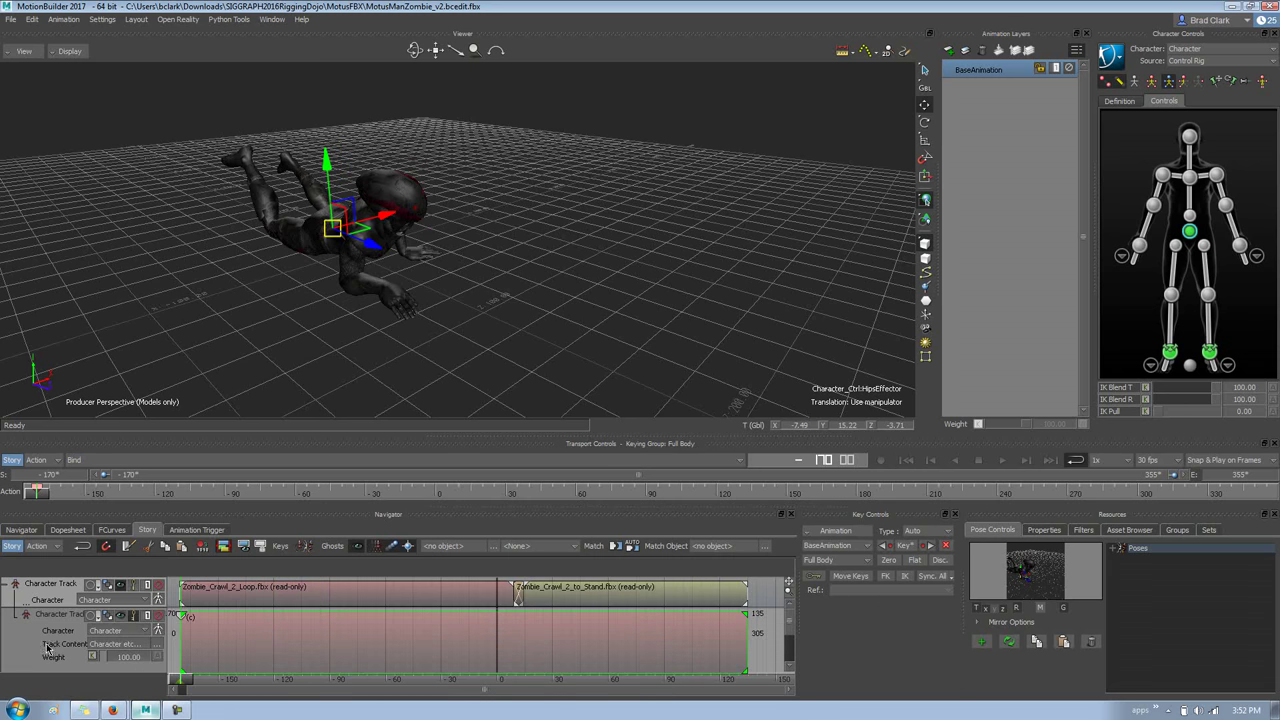
- Collapse the Character Track to hide its additive subtrack and expand it again
left_click_drag(115, 659, 150, 657)
left_click(13, 583)
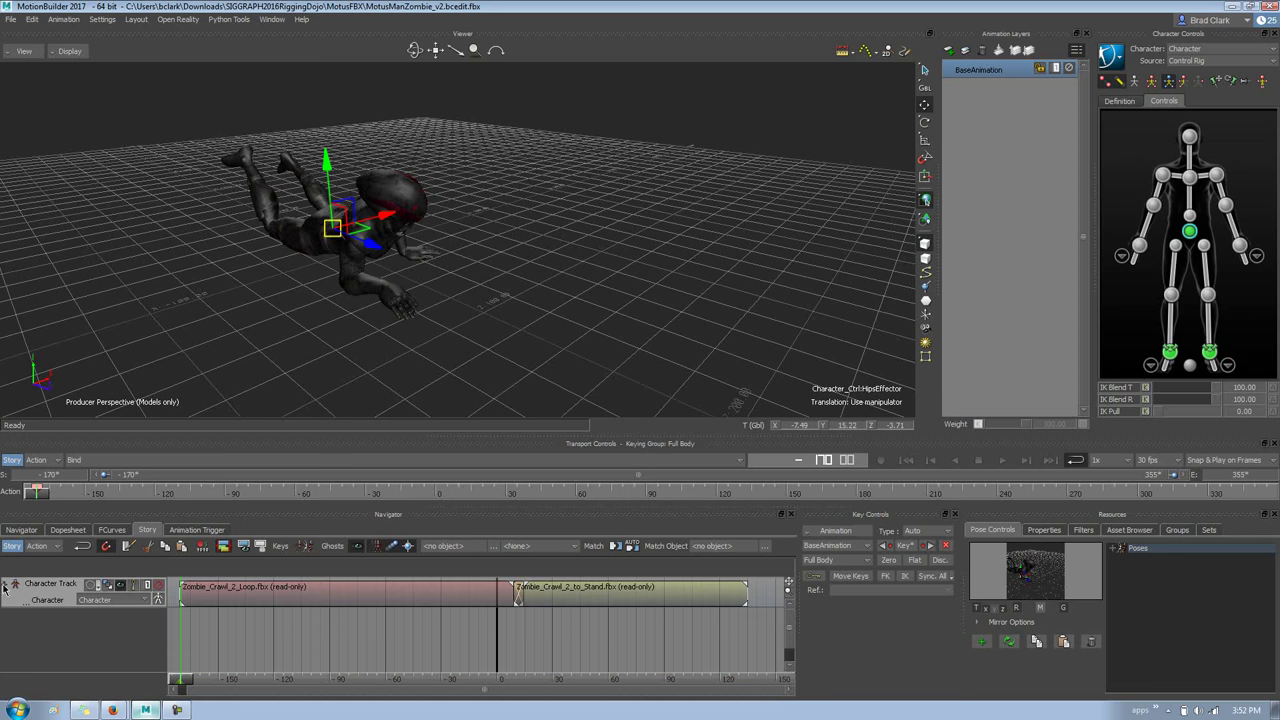
left_click(6, 586)
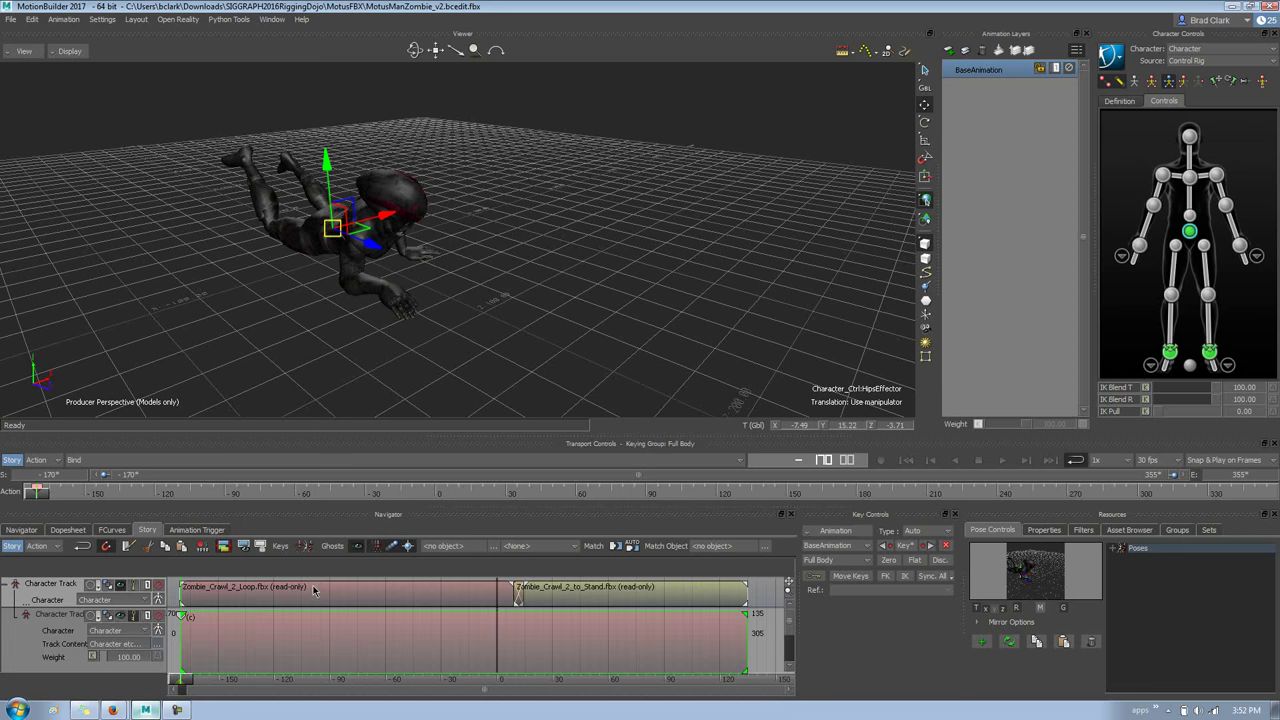
- Key the additive pose clip shortly after its start, place the key at about frame -156, and return to the start
left_click(262, 649)
left_click_drag(266, 683, 243, 683)
key("k")
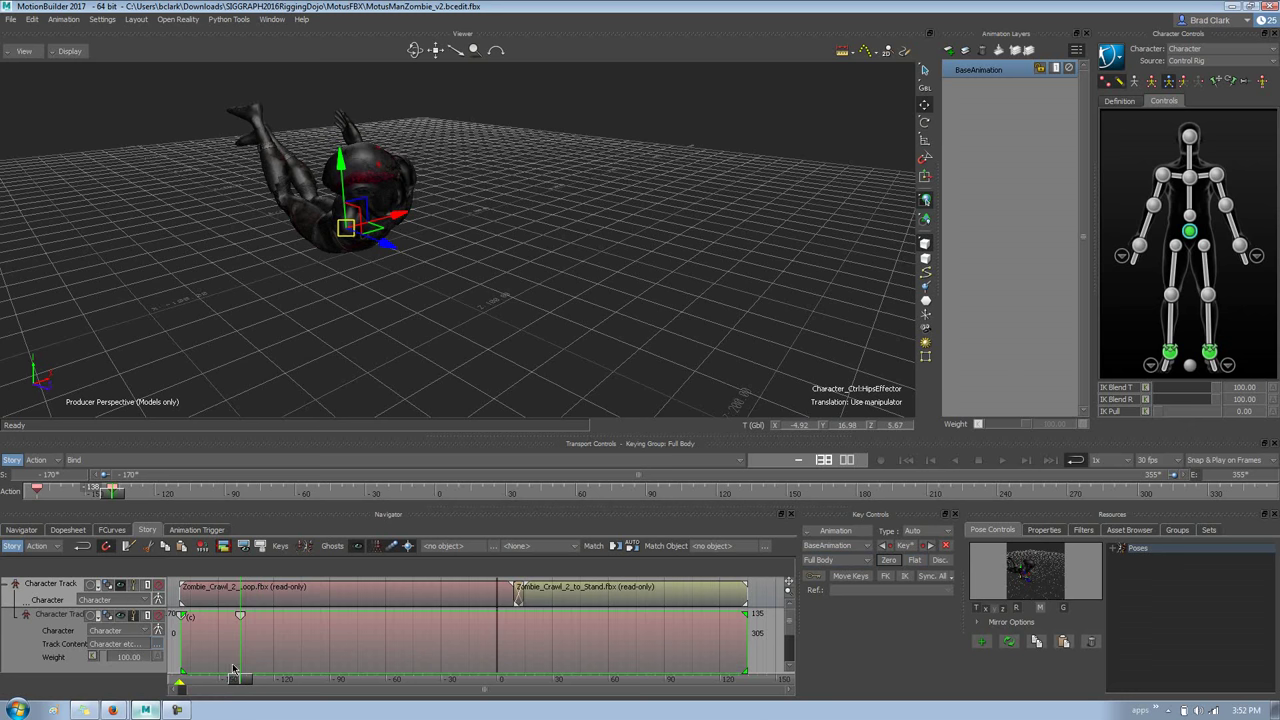
mouse_move(237, 683)
left_mouse_down()
mouse_move(283, 683)
mouse_move(171, 683)
mouse_move(273, 683)
mouse_move(212, 683)
left_mouse_up()
mouse_move(89, 495)
left_mouse_down()
mouse_move(38, 495)
mouse_move(154, 494)
mouse_move(2, 489)
left_mouse_up()
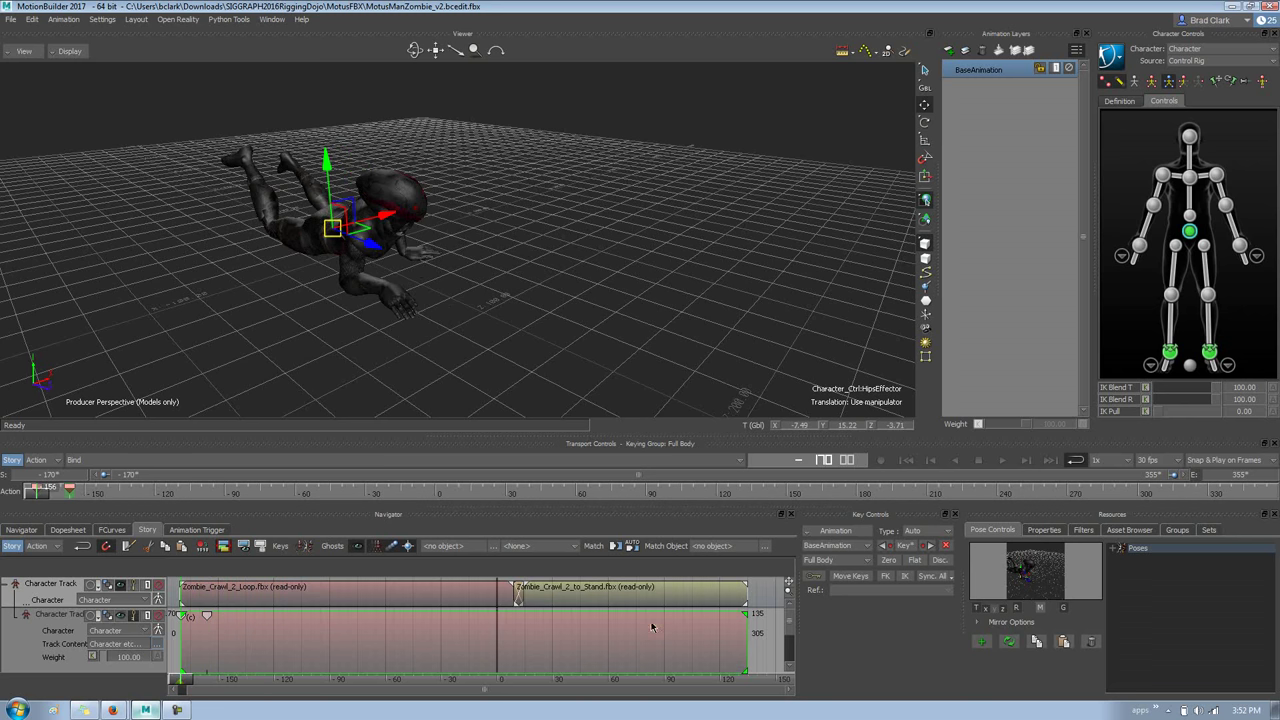
- Scrub through the first frames of the crawl and toggle the additive subtrack's ghost display to examine the blended pose
left_click(359, 655)
left_click_drag(358, 676, 193, 665)
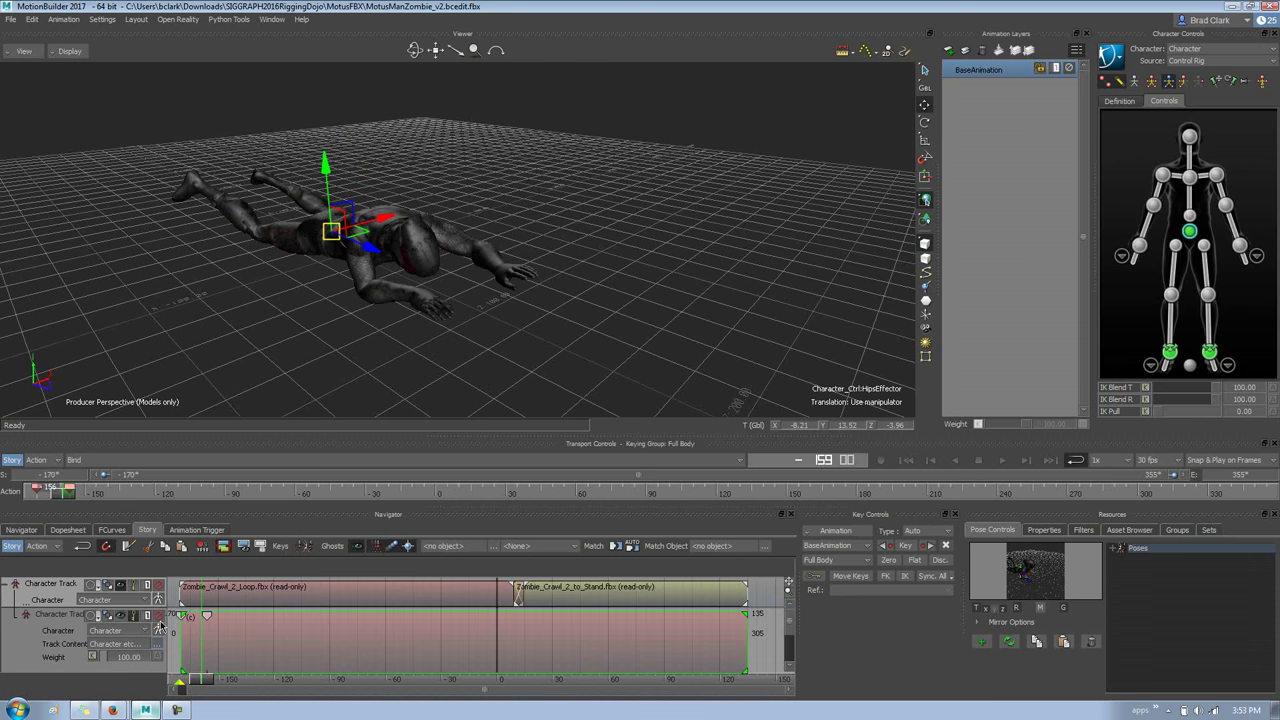
mouse_move(201, 682)
left_mouse_down()
mouse_move(331, 680)
mouse_move(199, 680)
left_mouse_up()
left_click(123, 616)
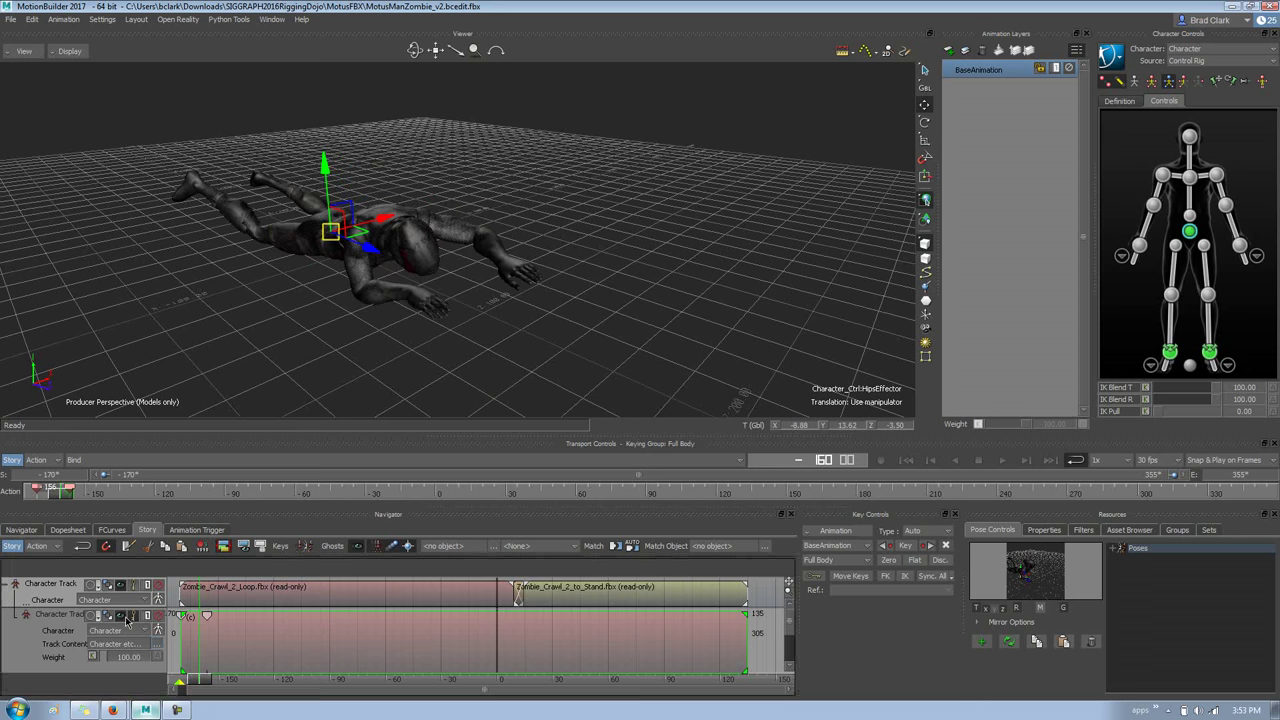
left_click(122, 617)
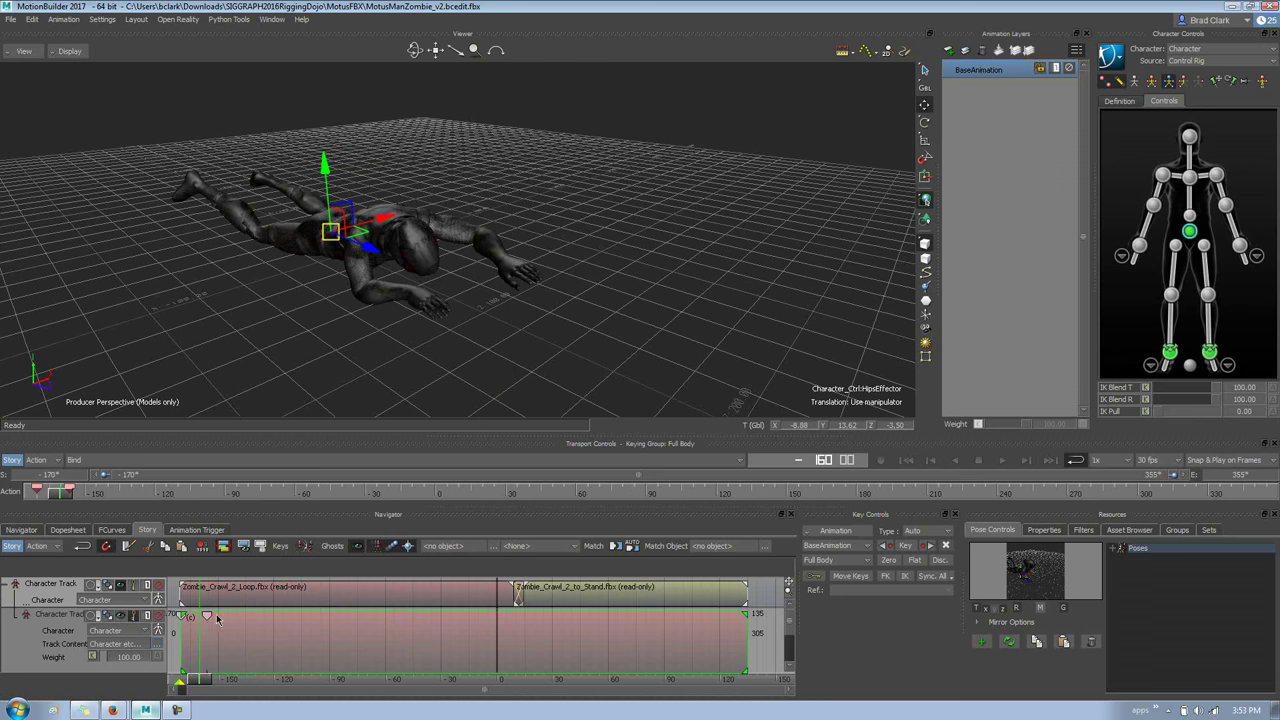
- Select both crawl clips together with the additive pose clip and create a clip group from them
left_click(788, 645)
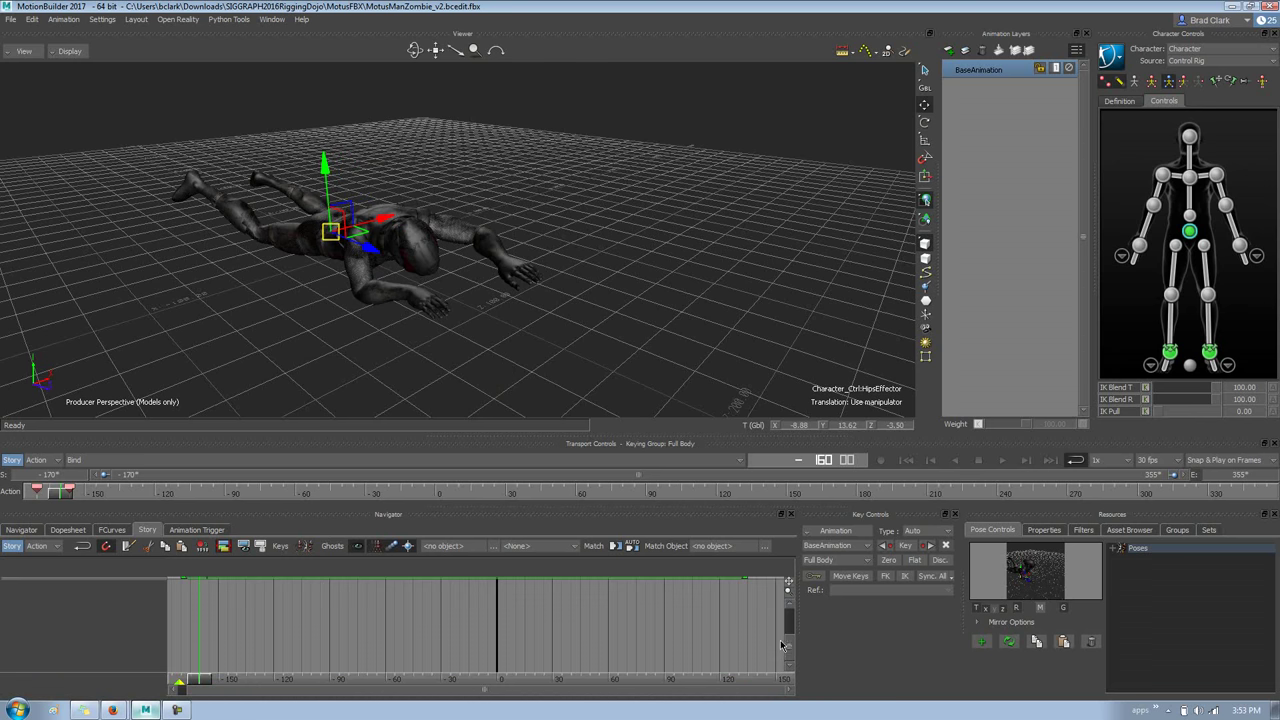
left_click_drag(791, 644, 854, 607)
left_click_drag(751, 642, 459, 594)
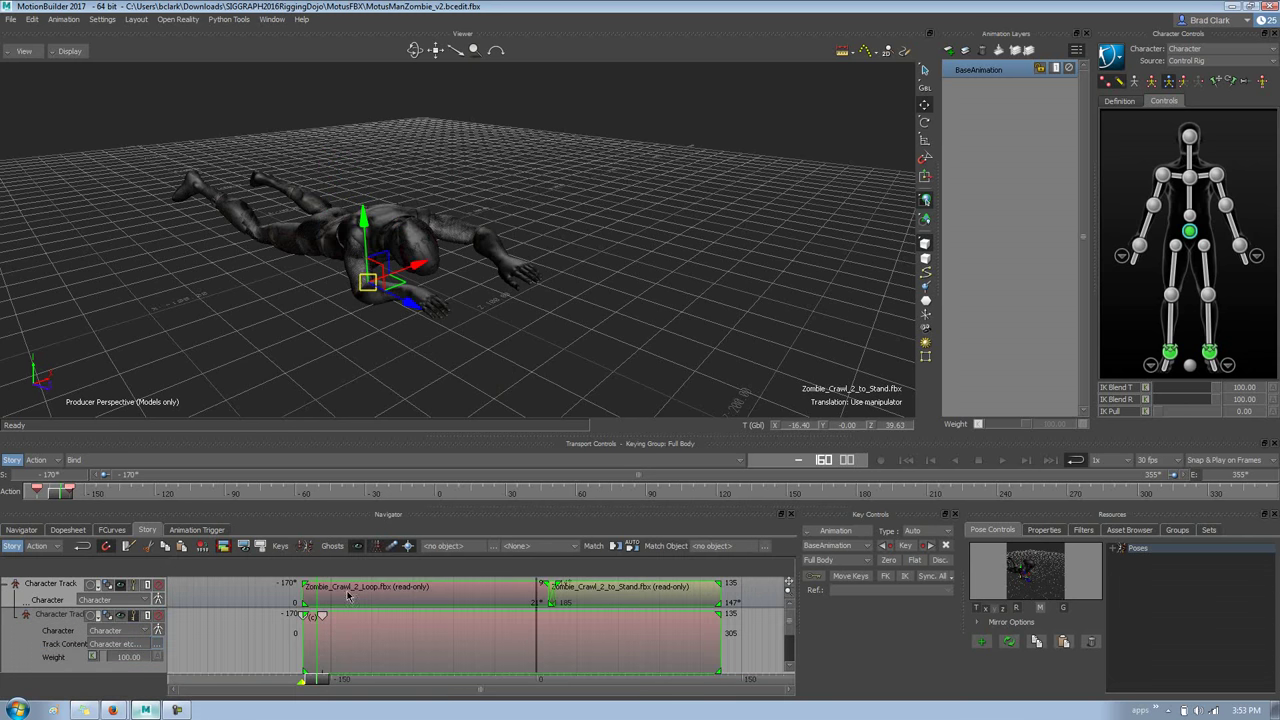
right_click(379, 607)
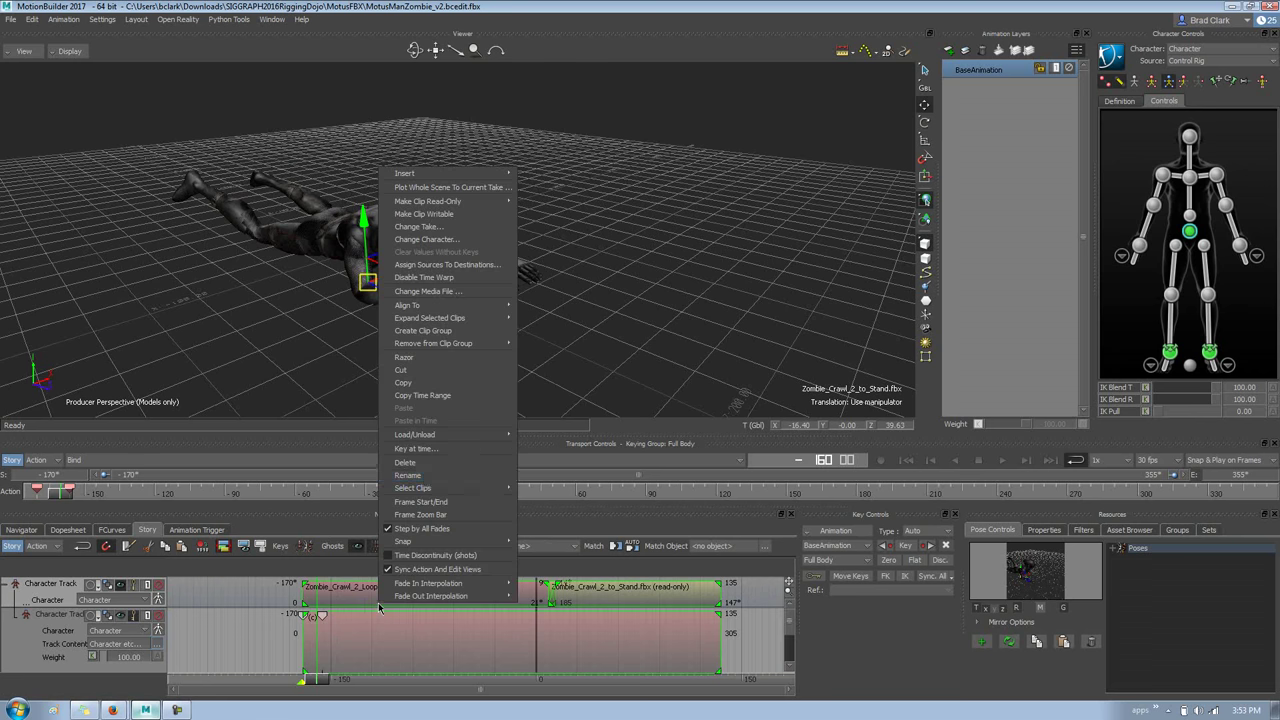
left_click(461, 334)
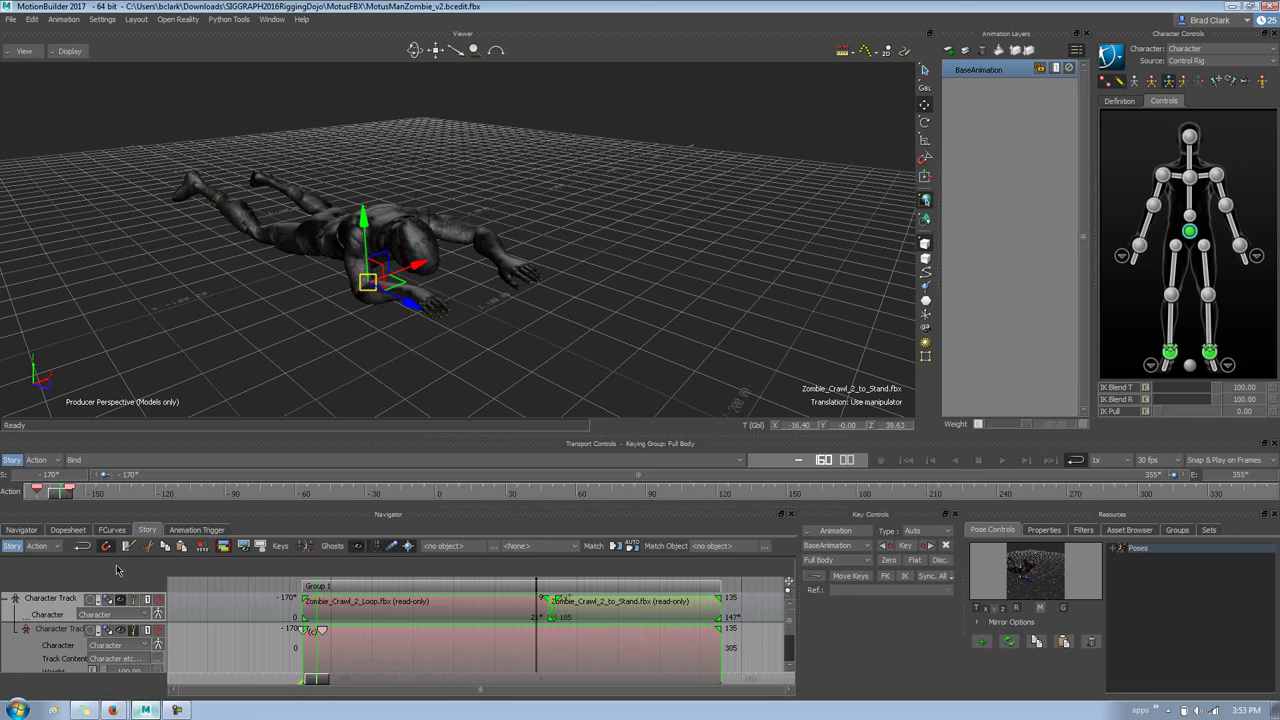
- Shorten Group 1 and close the gap between its two crawl clips so that they overlap
mouse_move(366, 584)
left_mouse_down()
mouse_move(518, 592)
mouse_move(202, 606)
mouse_move(335, 612)
mouse_move(304, 590)
mouse_move(385, 587)
mouse_move(370, 586)
left_mouse_up()
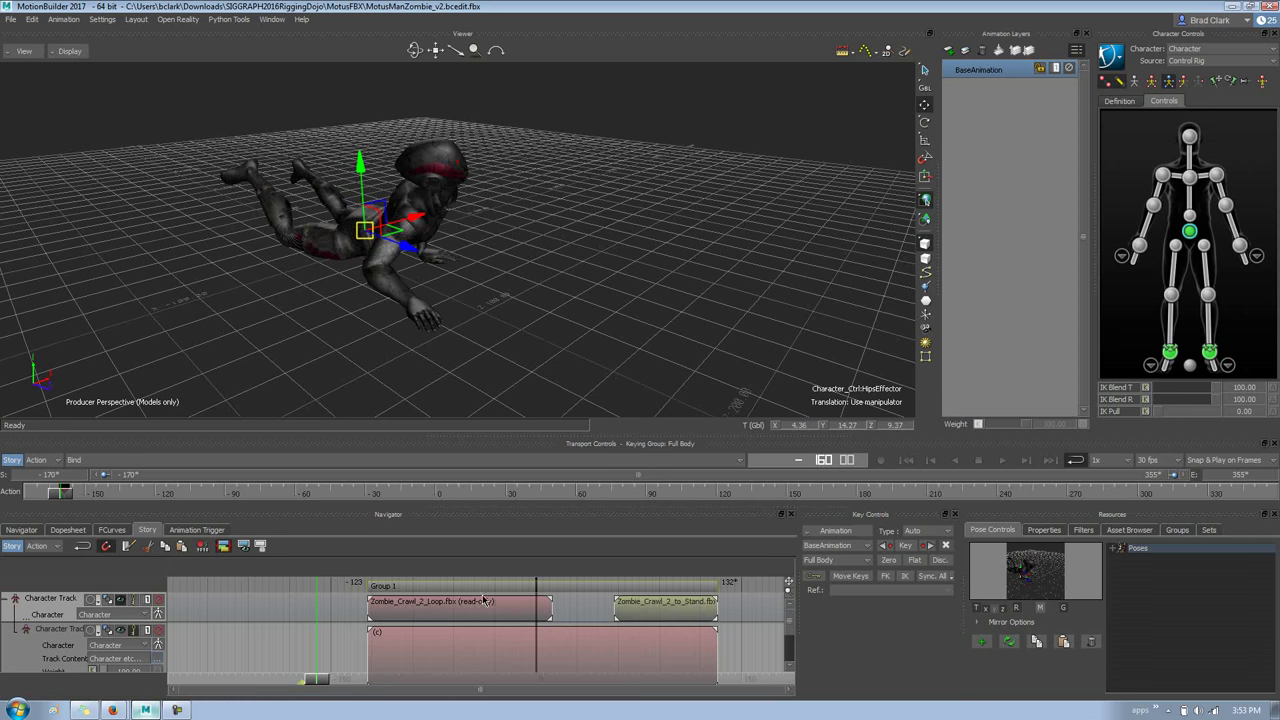
left_click(659, 612)
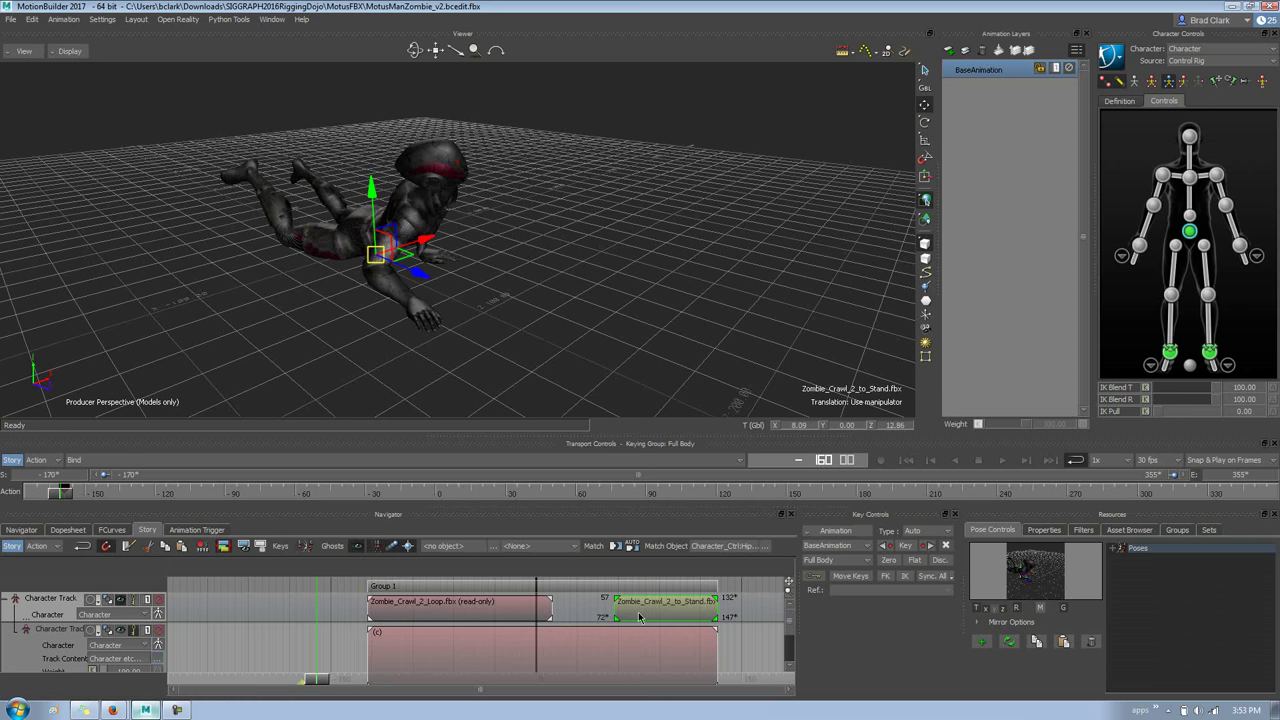
right_click(590, 594)
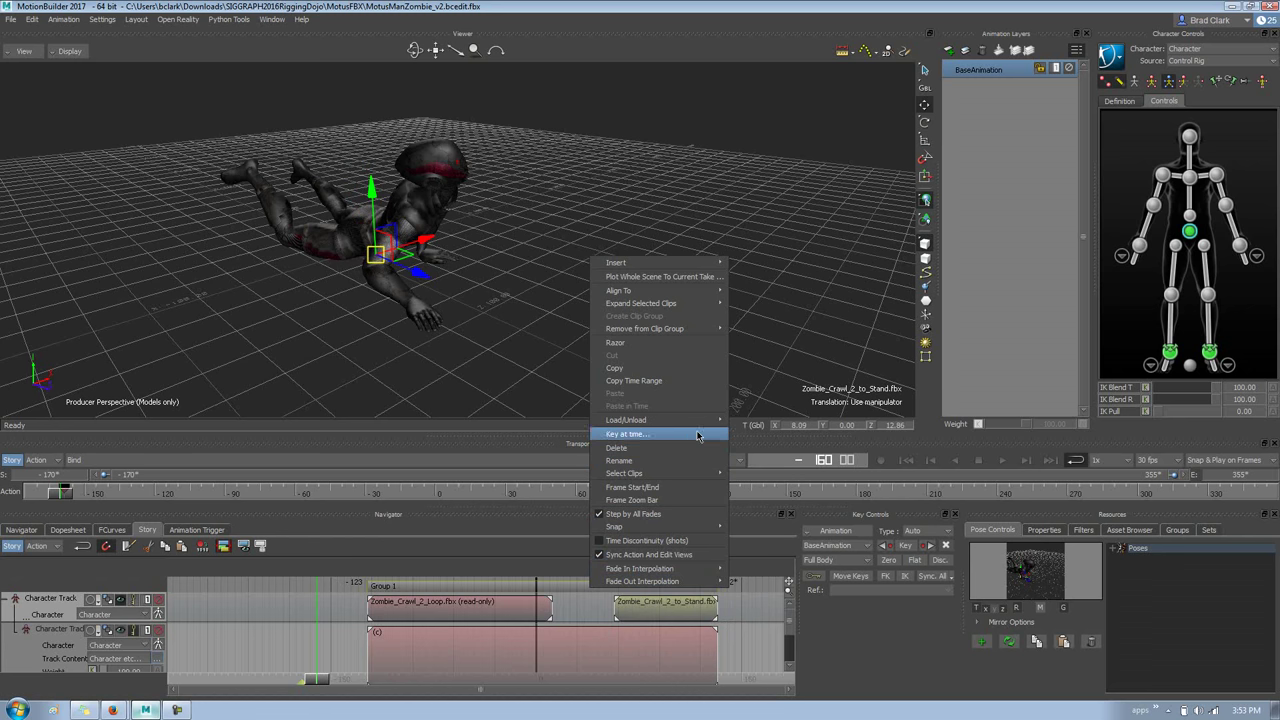
left_click(596, 620)
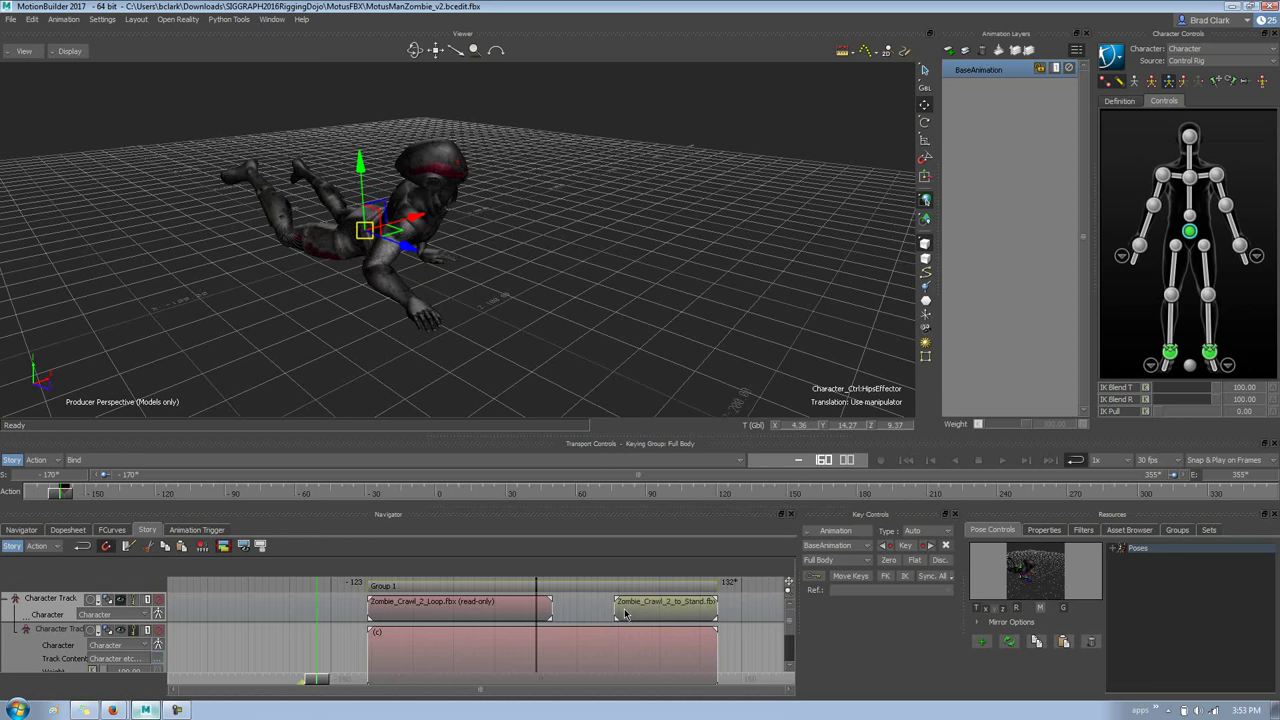
left_click_drag(620, 610, 555, 614)
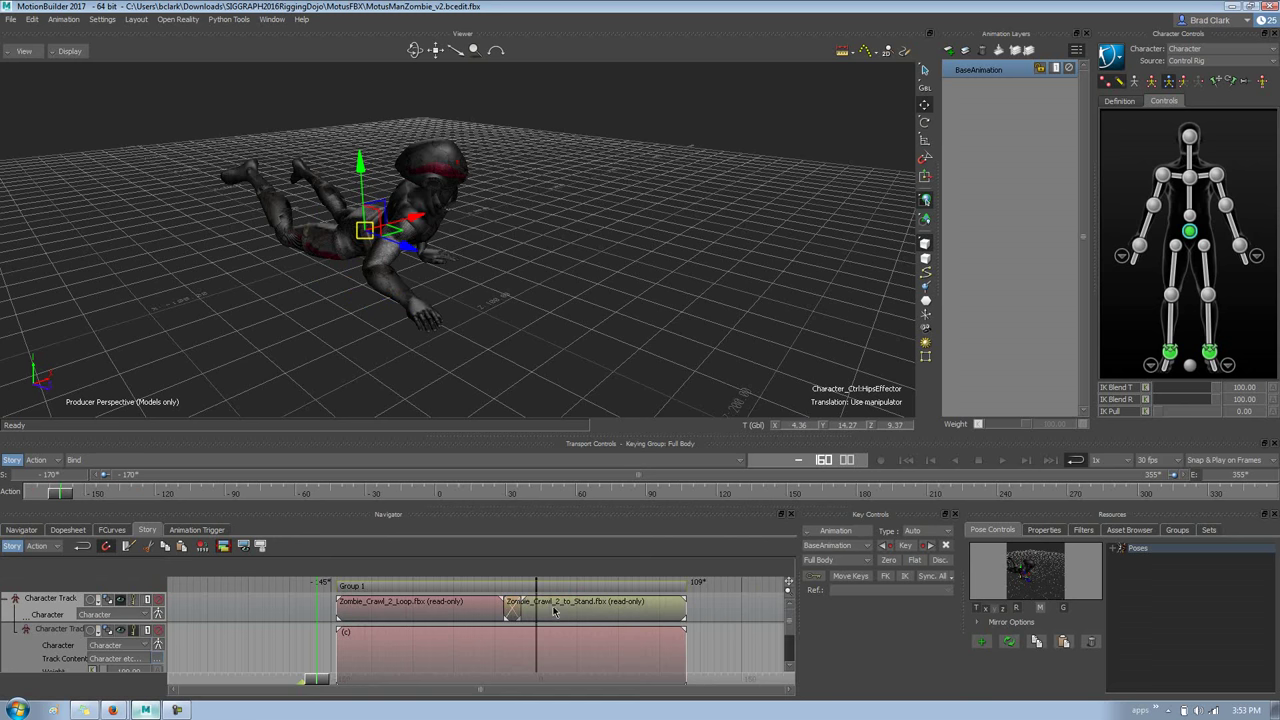
- Apply Expand Clips, Preserve Overlap to the Zombie_Crawl_2_to_Stand clip and adjust its start to cross-fade with the loop clip
right_click(555, 614)
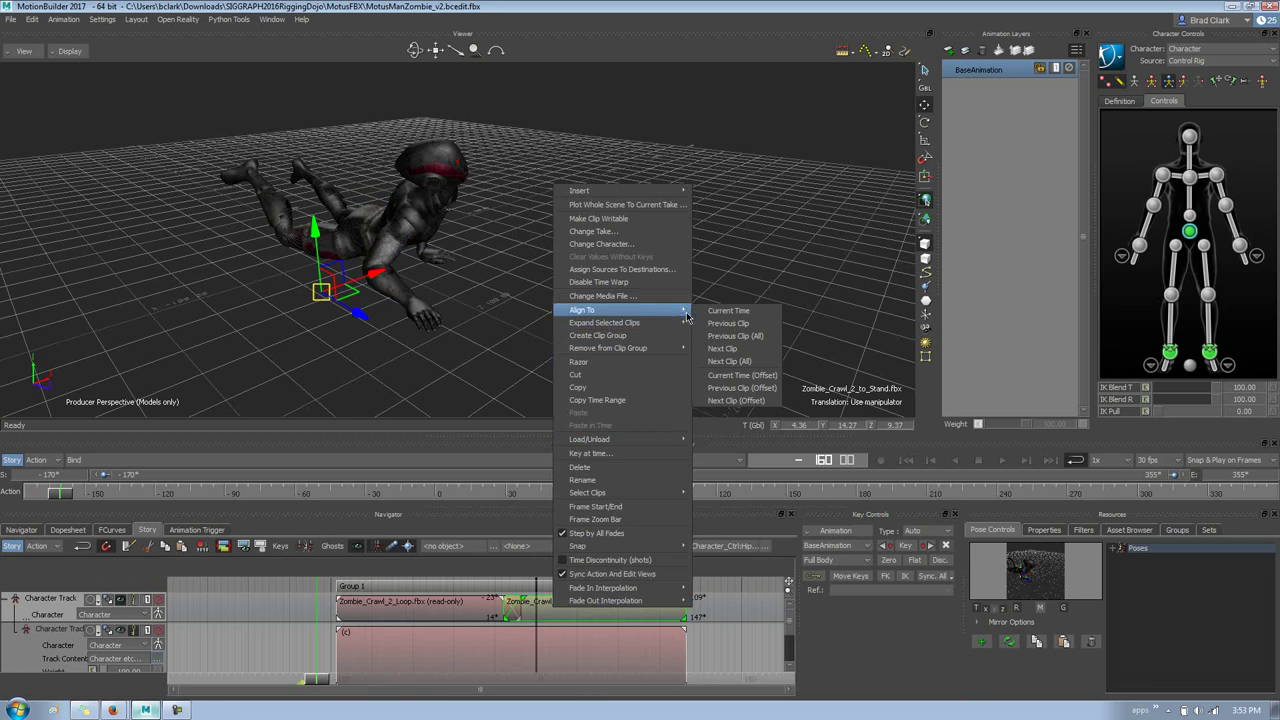
mouse_move(681, 330)
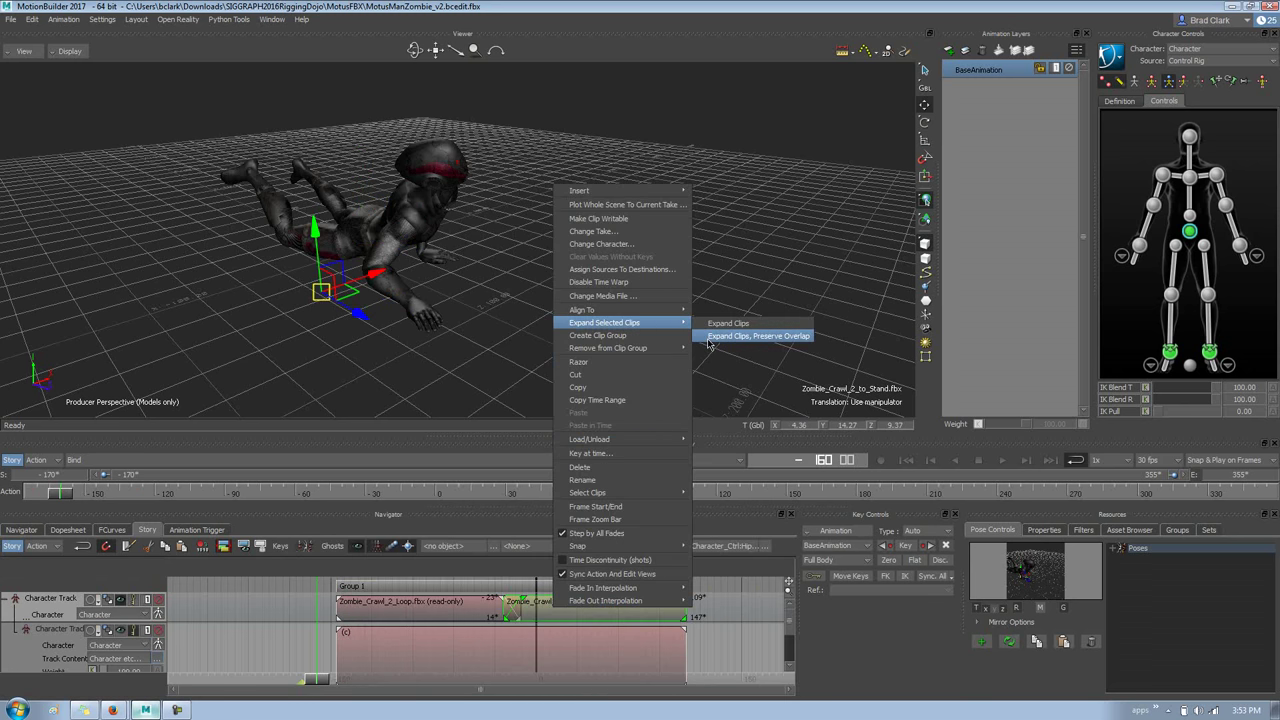
left_click(714, 336)
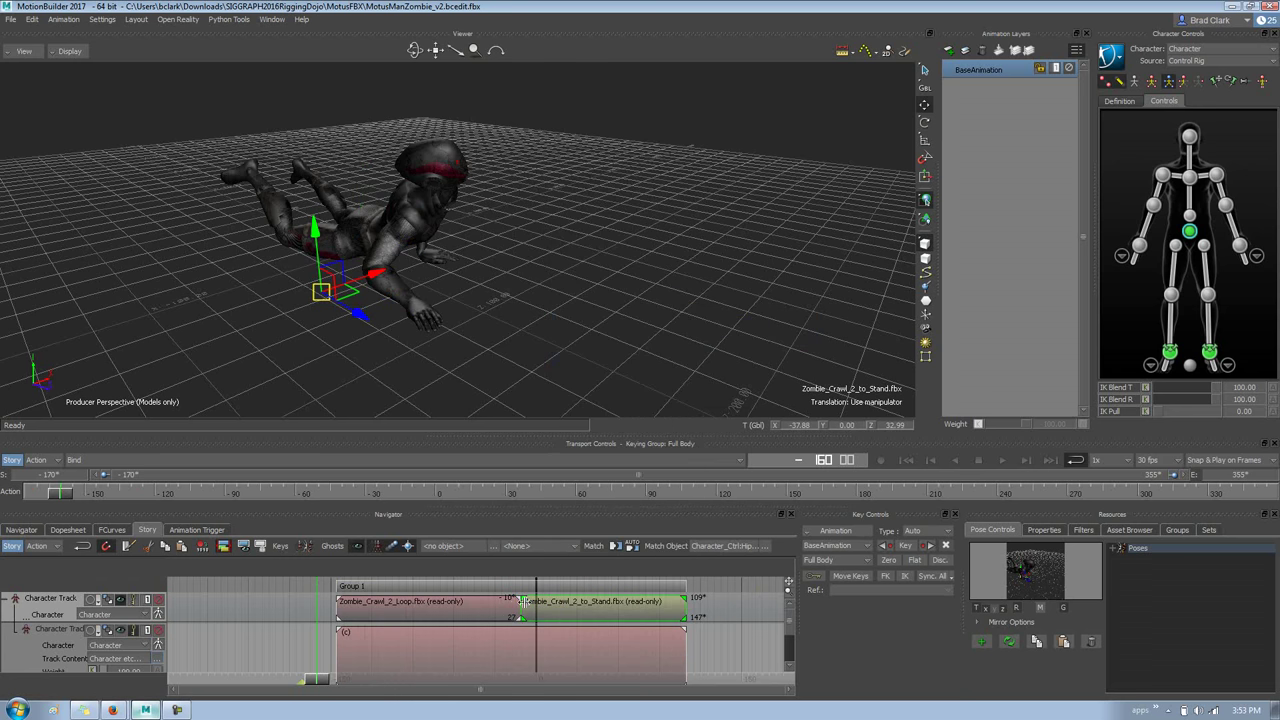
left_click_drag(522, 608, 515, 607)
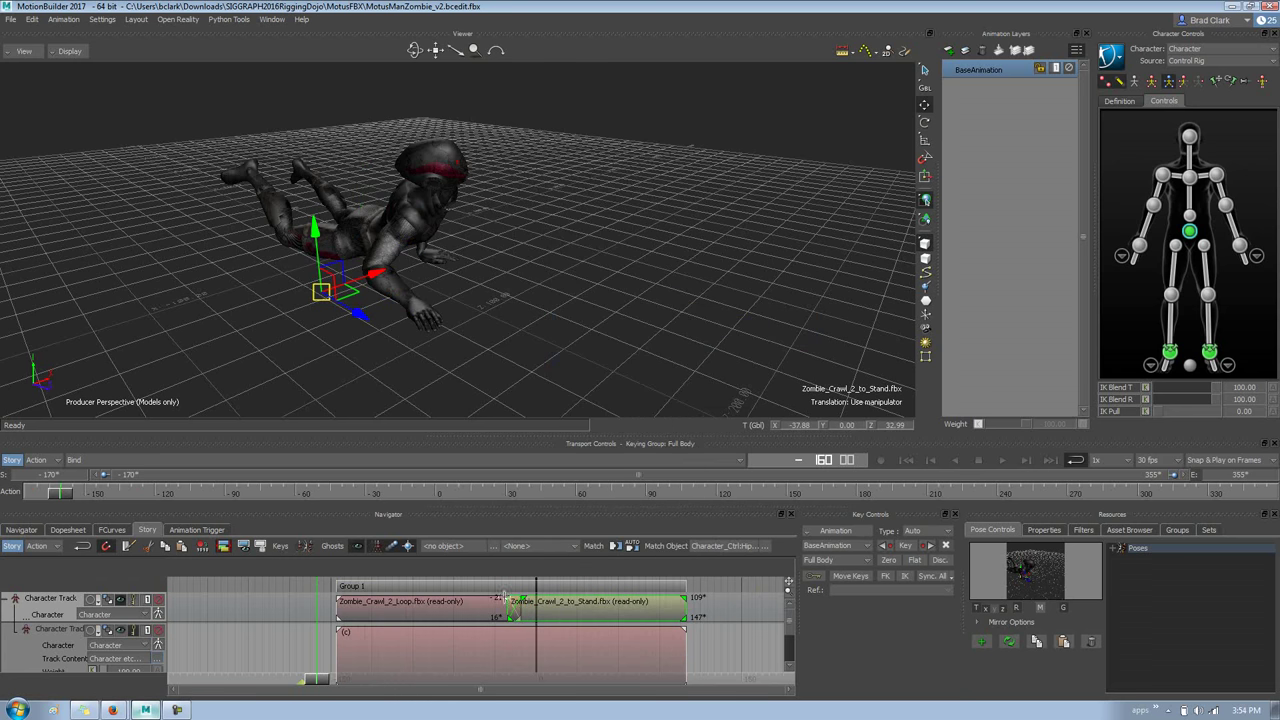
- Extend the end of Group 1 to frame 122, and set the group's start to frame 0
left_click_drag(682, 586, 704, 602)
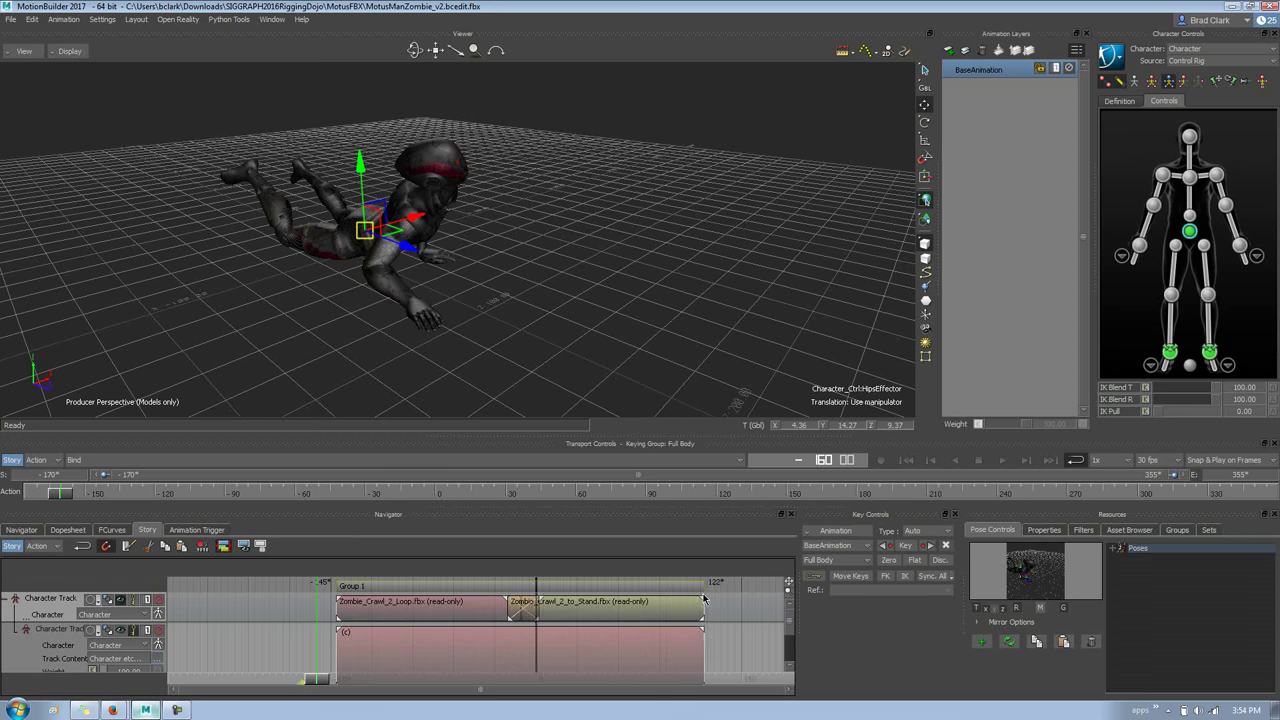
left_click_drag(487, 594, 319, 588)
double_click(273, 584)
type("0")
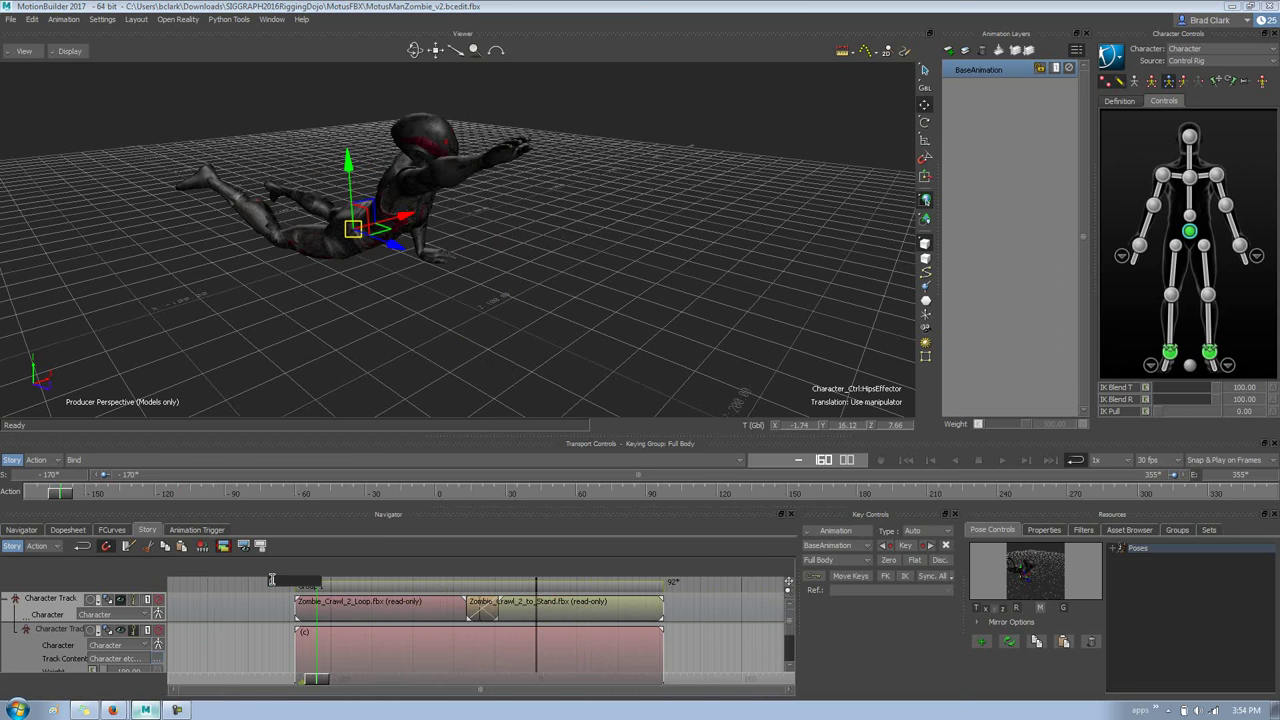
key("Return")
key("a")
- Select all the clips in Group 1 and review the commands available for them
left_click_drag(386, 642, 315, 590, "ctrl")
left_click_drag(686, 676, 242, 580)
right_click(356, 612)
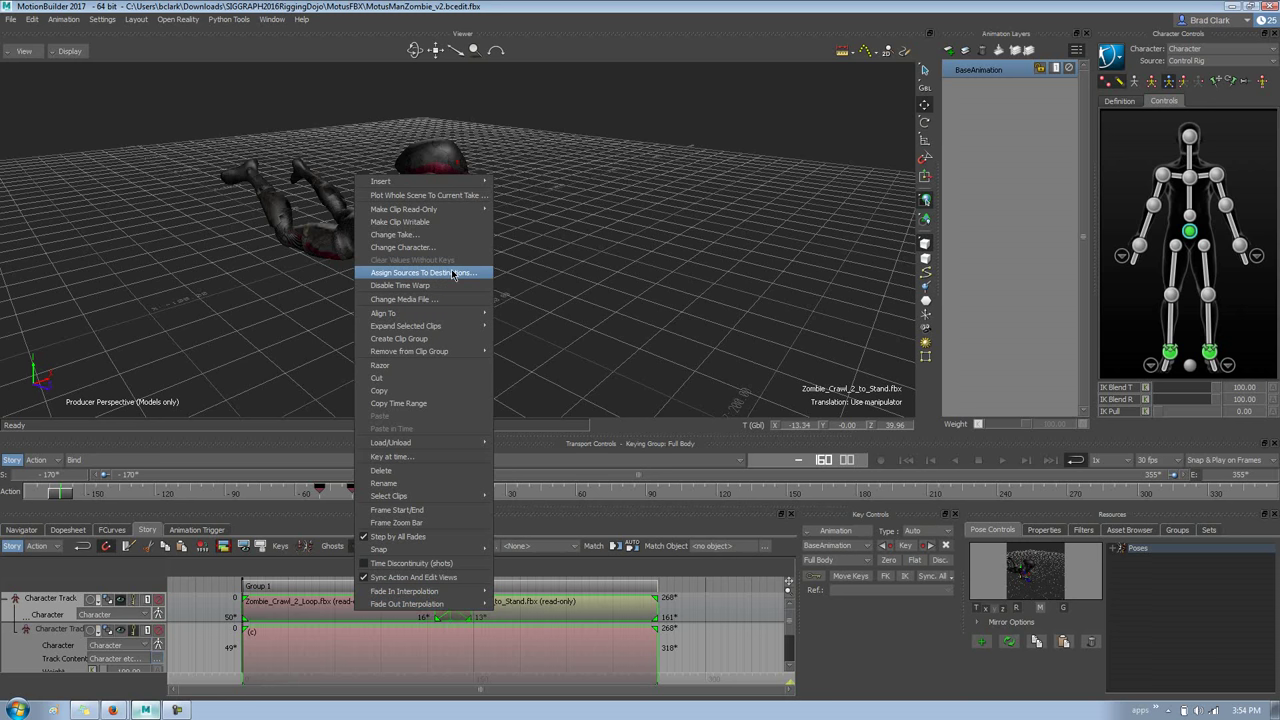
mouse_move(451, 331)
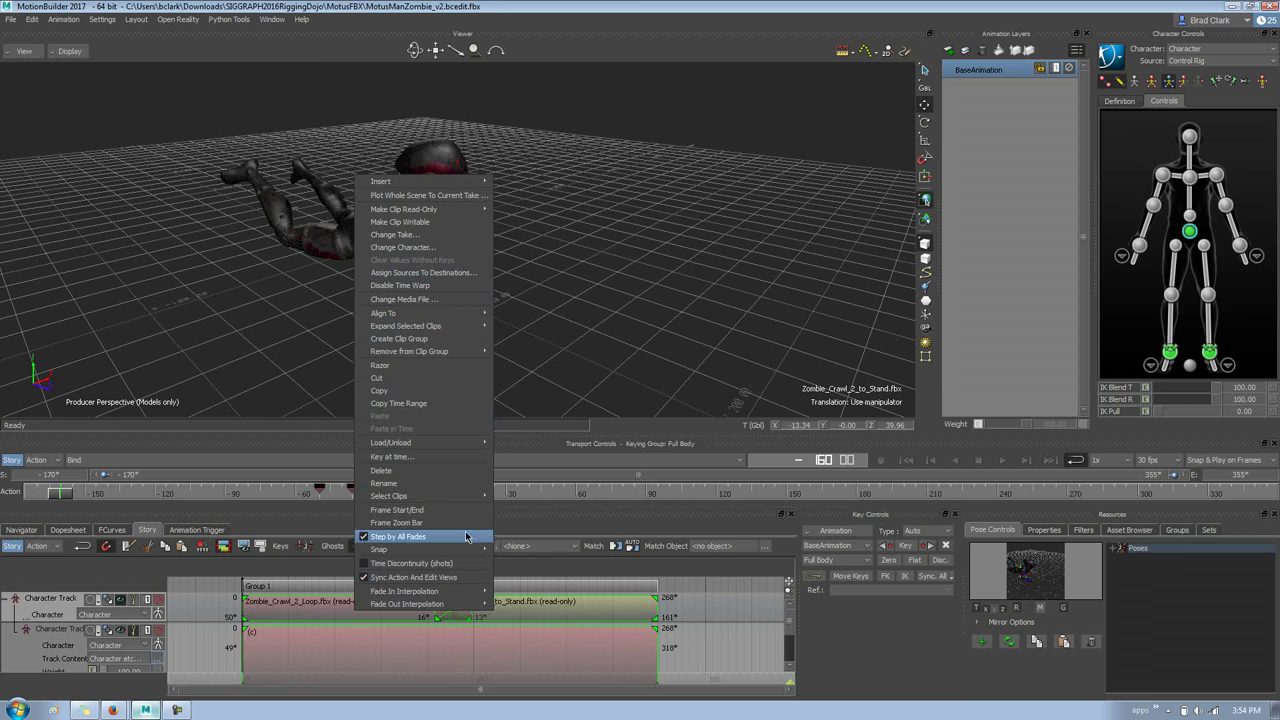
left_click(726, 666)
left_click(726, 667)
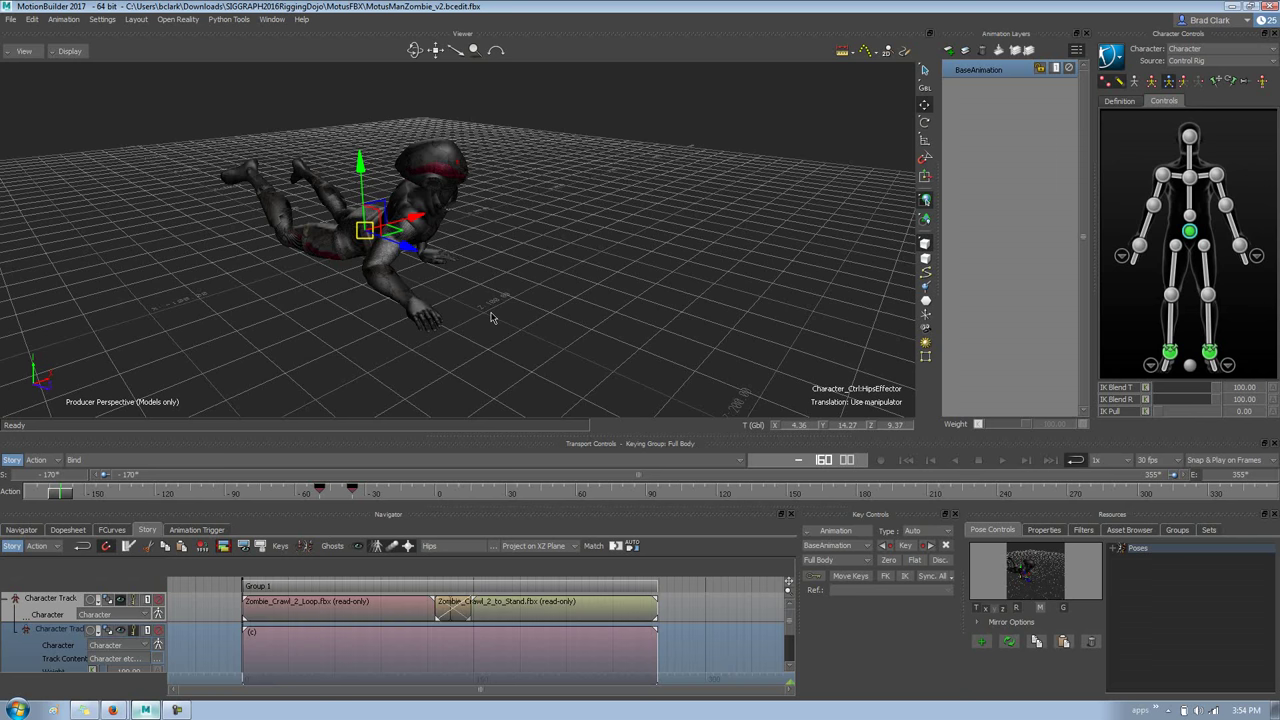
- Match the time range to the additive pose clip with Frame Start/End, and extend the visible range to frame 182
middle_click_drag(491, 318, 445, 322)
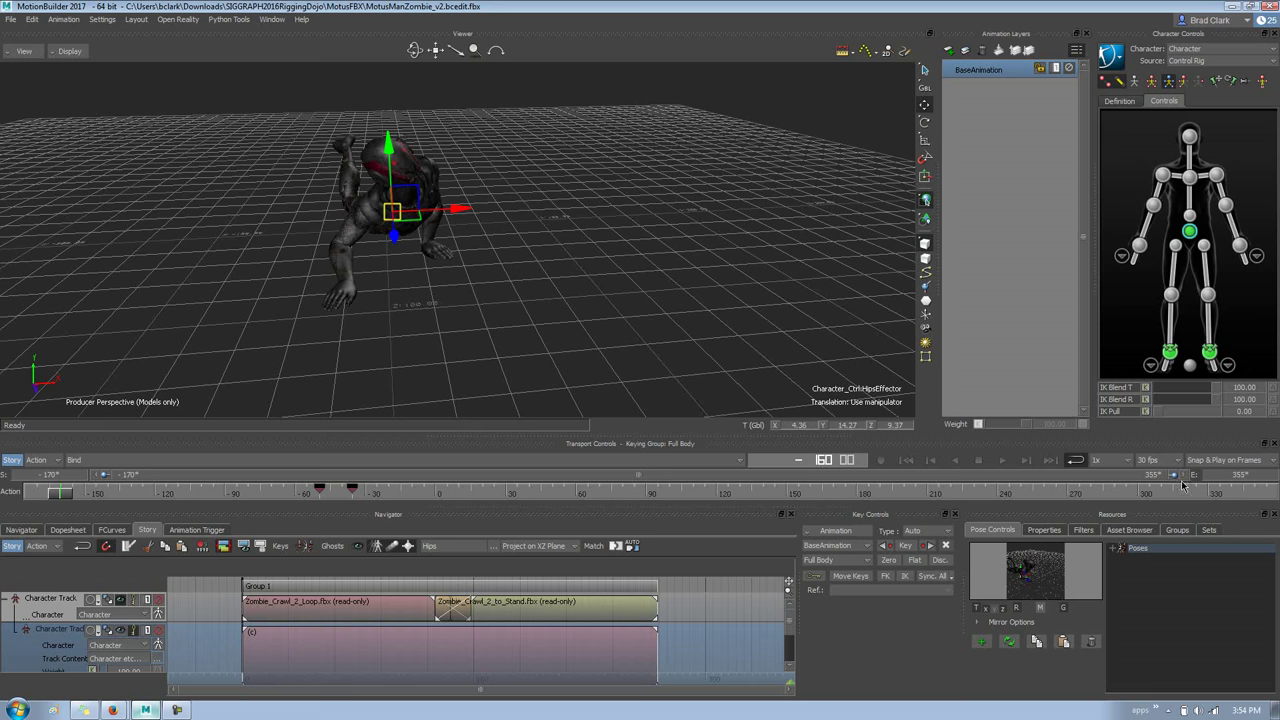
left_click_drag(1176, 476, 742, 476)
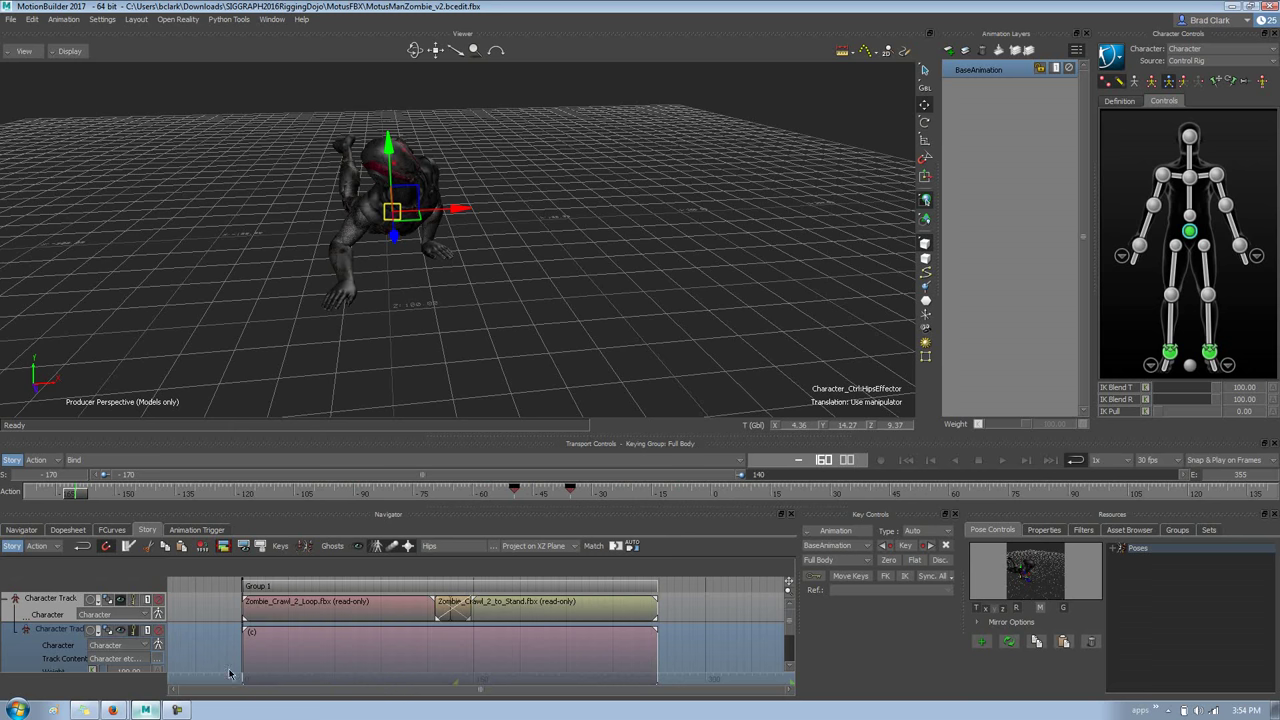
right_click(266, 664)
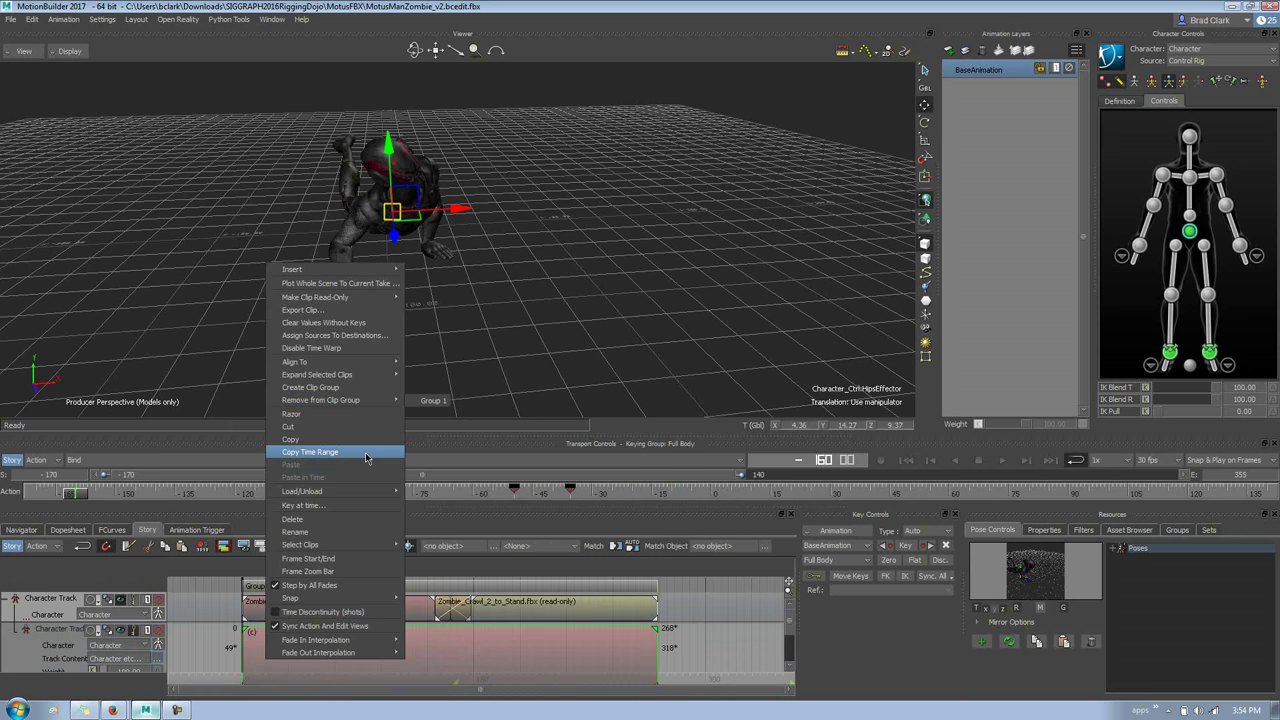
left_click(354, 557)
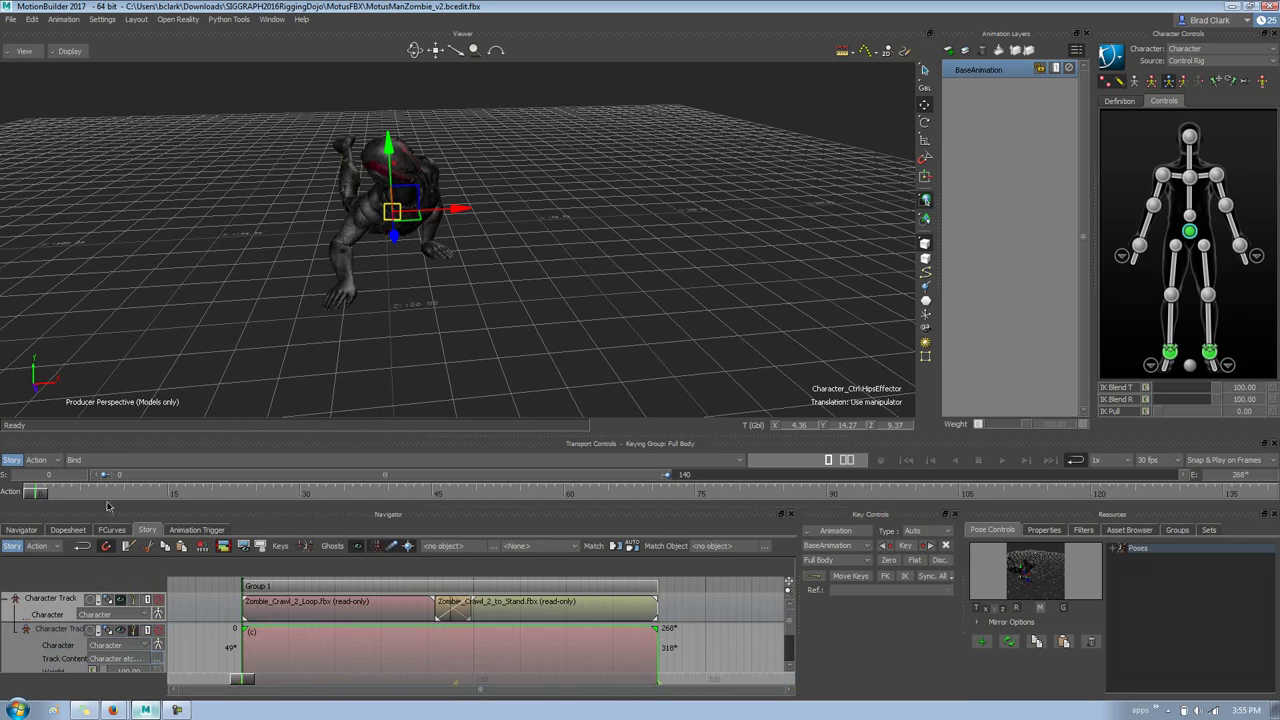
left_click_drag(38, 496, 0, 562)
left_click_drag(675, 478, 832, 476)
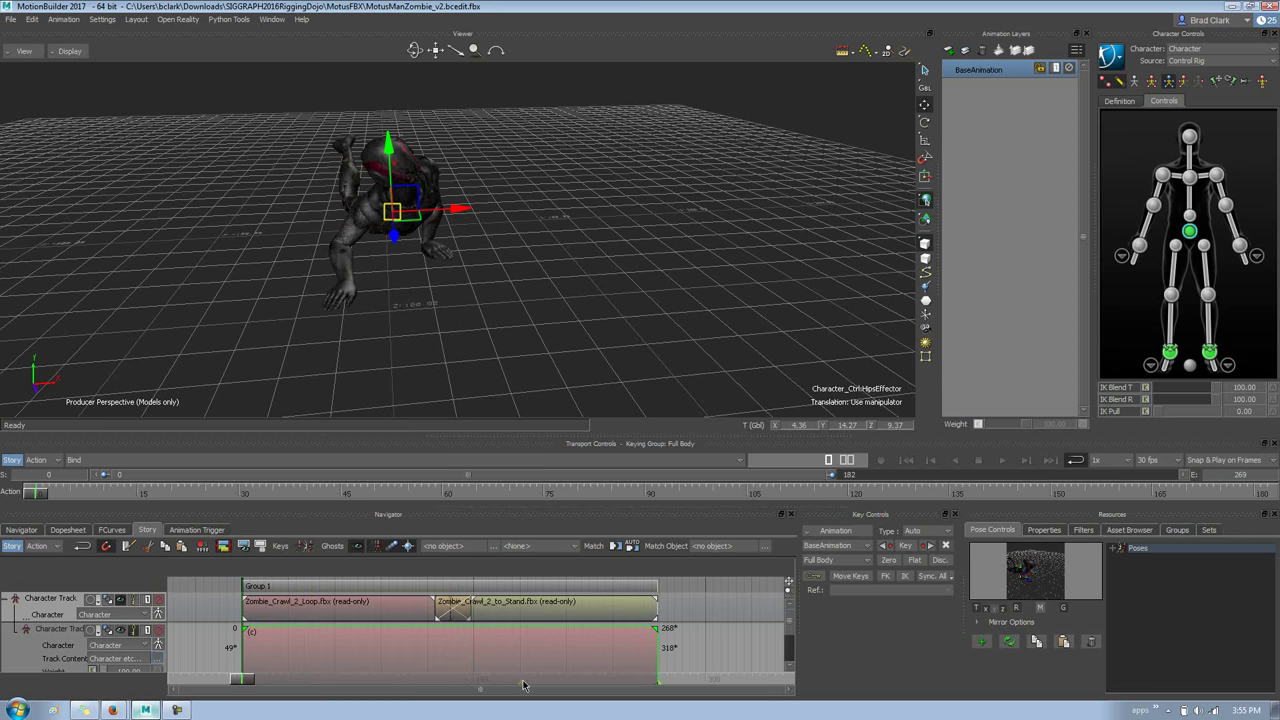
mouse_move(26, 496)
left_mouse_down()
mouse_move(286, 521)
mouse_move(794, 492)
mouse_move(1131, 492)
mouse_move(1032, 473)
mouse_move(28, 490)
left_mouse_up()
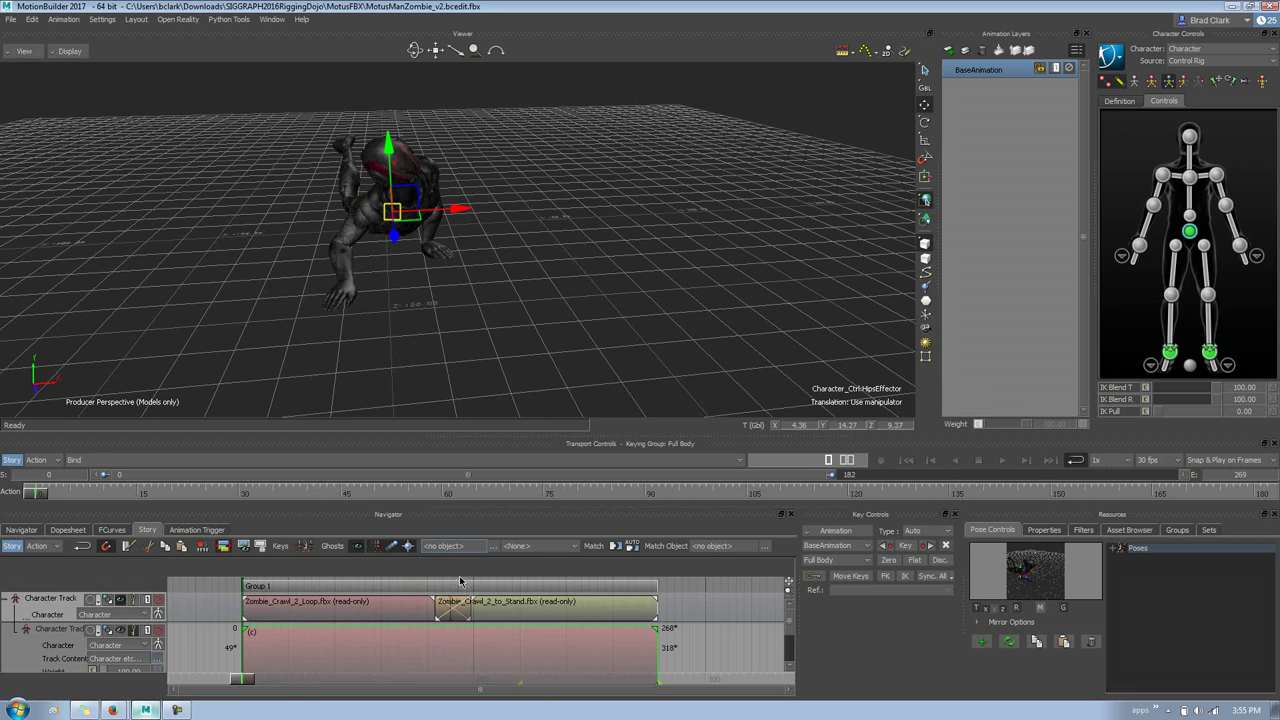
- Plot the whole scene from the Character Track to the current take, on frame at 30 FPS
right_click(68, 606)
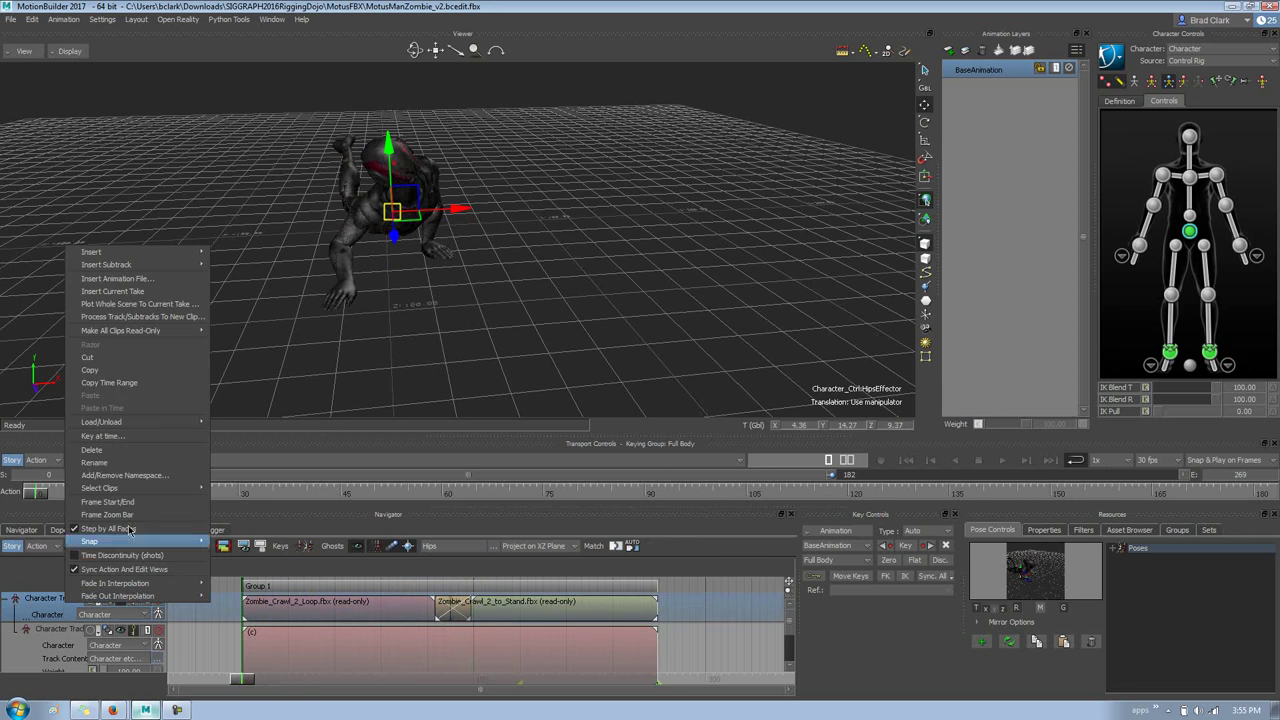
left_click(184, 304)
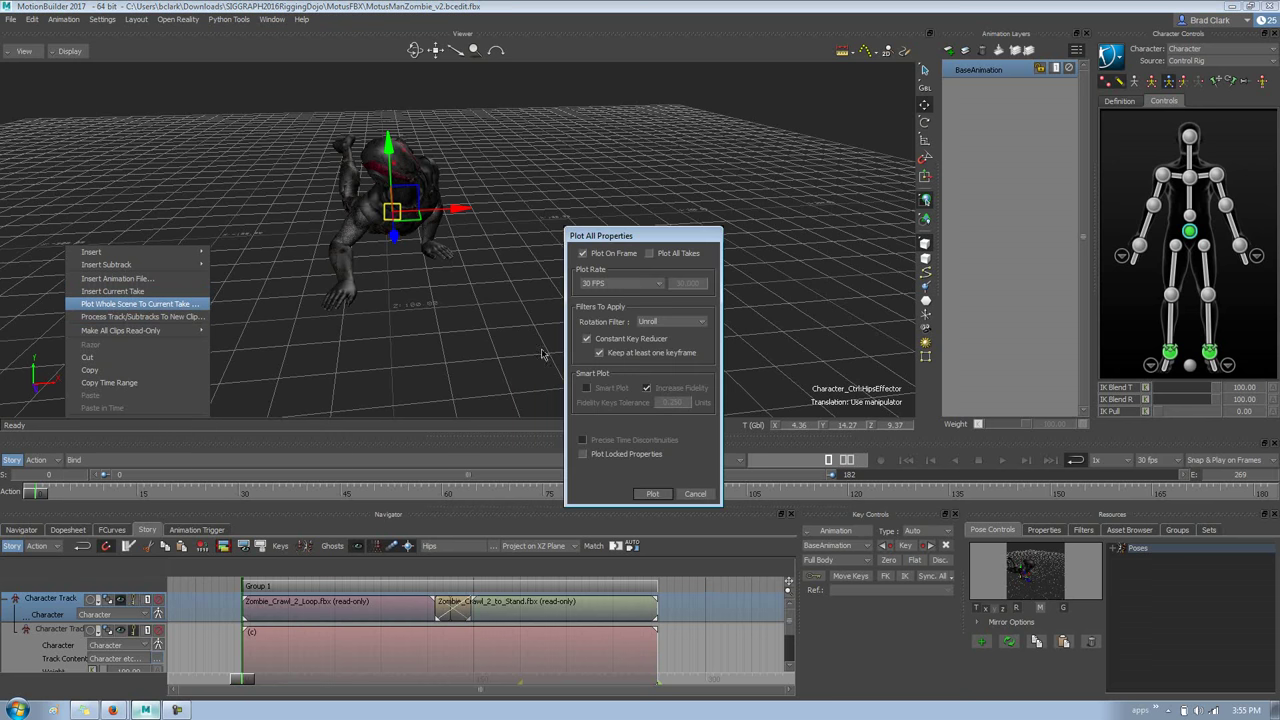
left_click(648, 494)
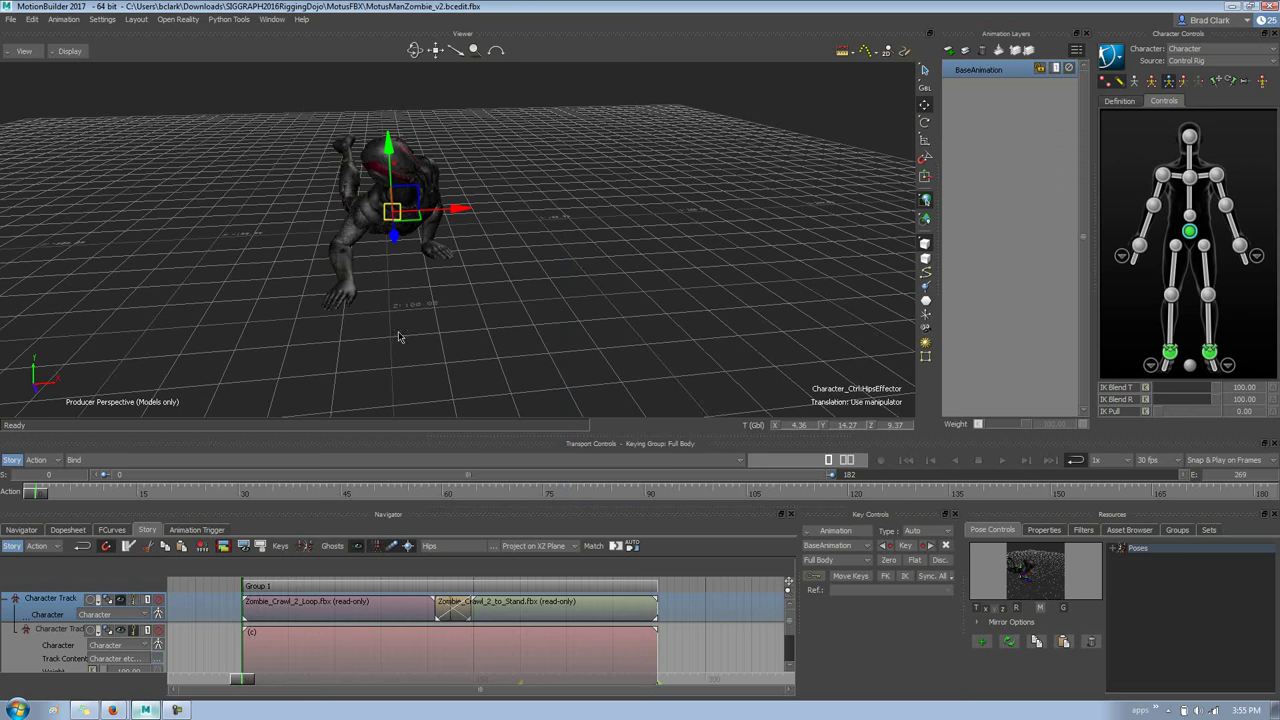
- Delete the Character Track from the Story timeline, switch Story mode off, and return the plotted take to frame 0
right_click(15, 600)
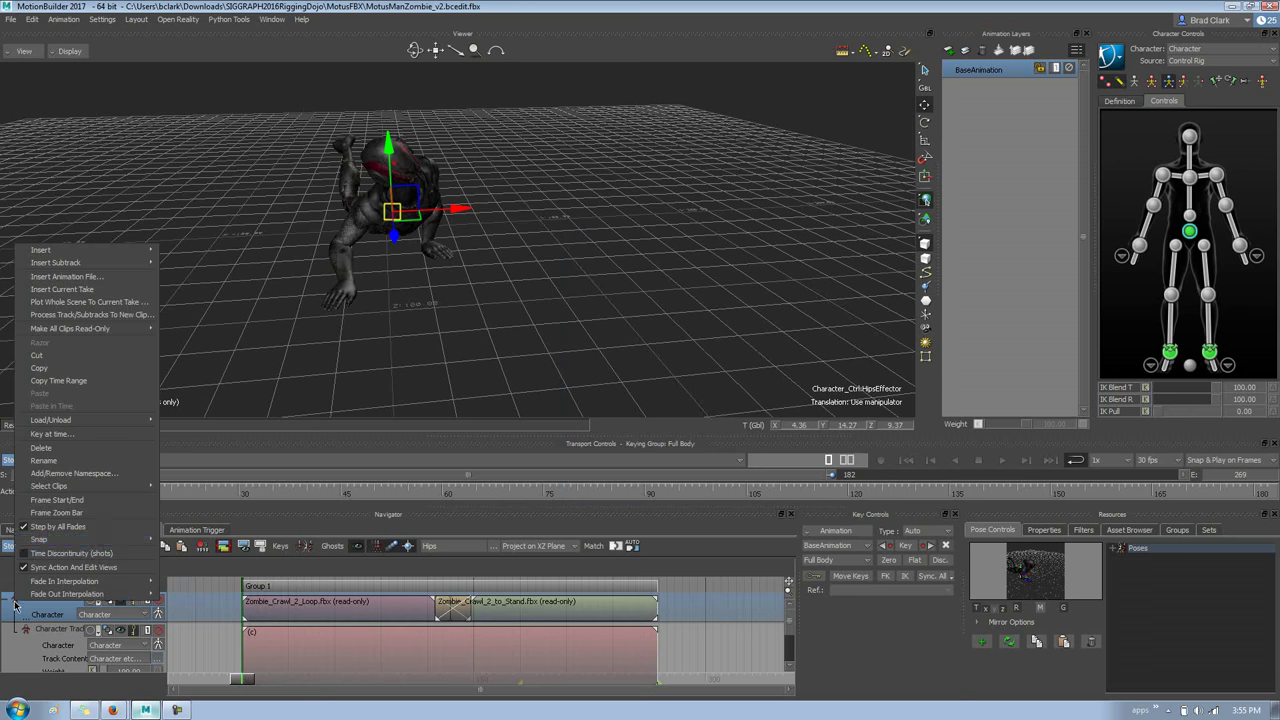
left_click(110, 450)
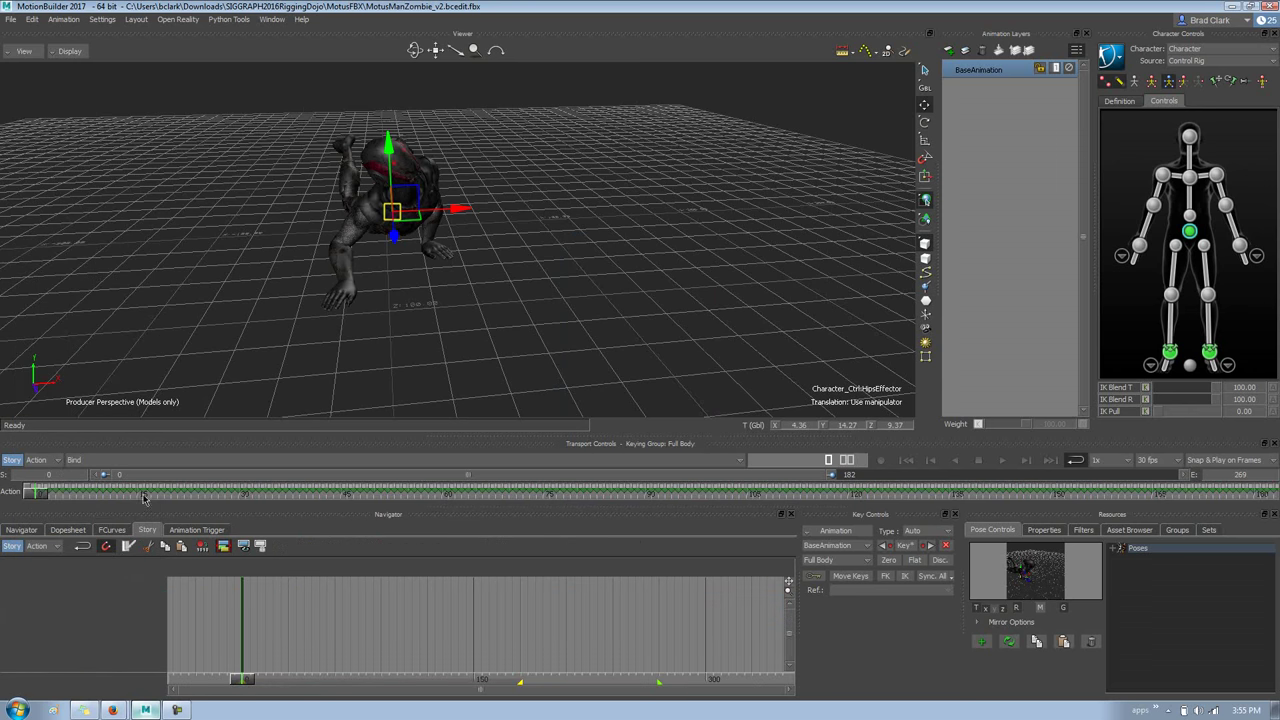
left_click(14, 545)
left_click_drag(44, 497, 3, 548)
left_click_drag(380, 275, 486, 294, "ctrl+shift")
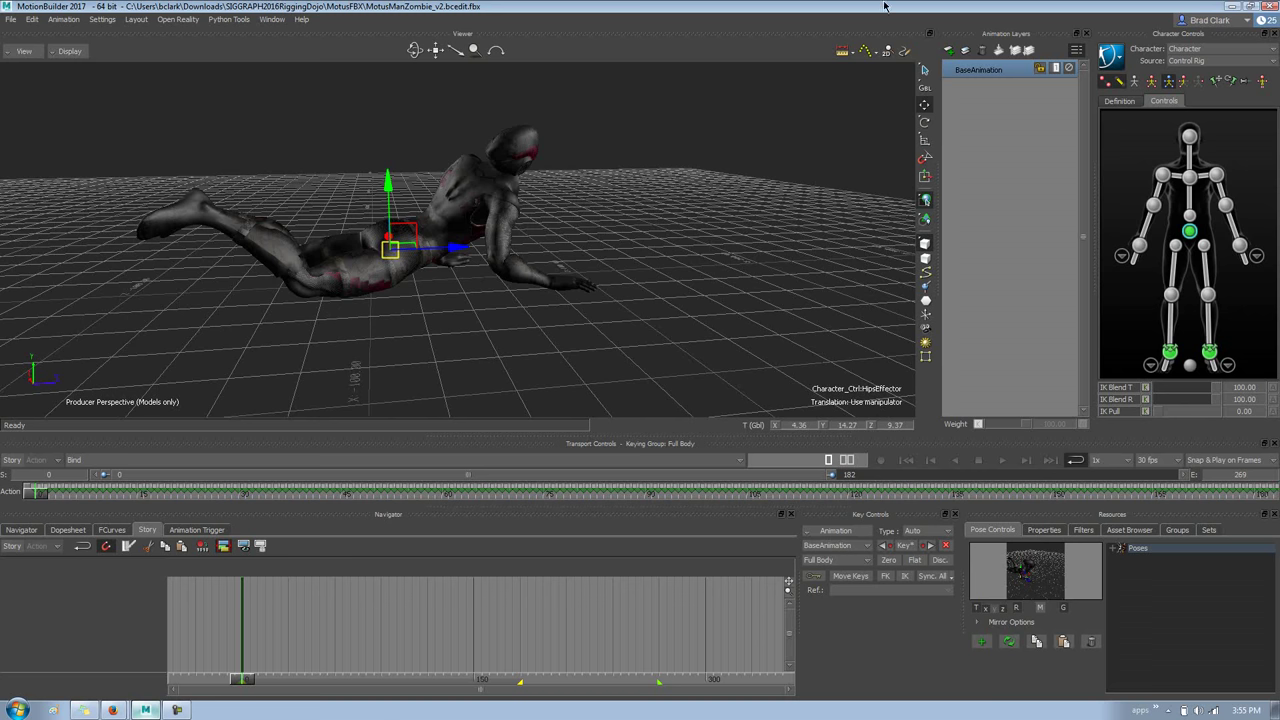
- Add an animation layer above BaseAnimation, store the character's pose at frame 75, and paste it onto the new layer at frame 0
left_click(956, 58)
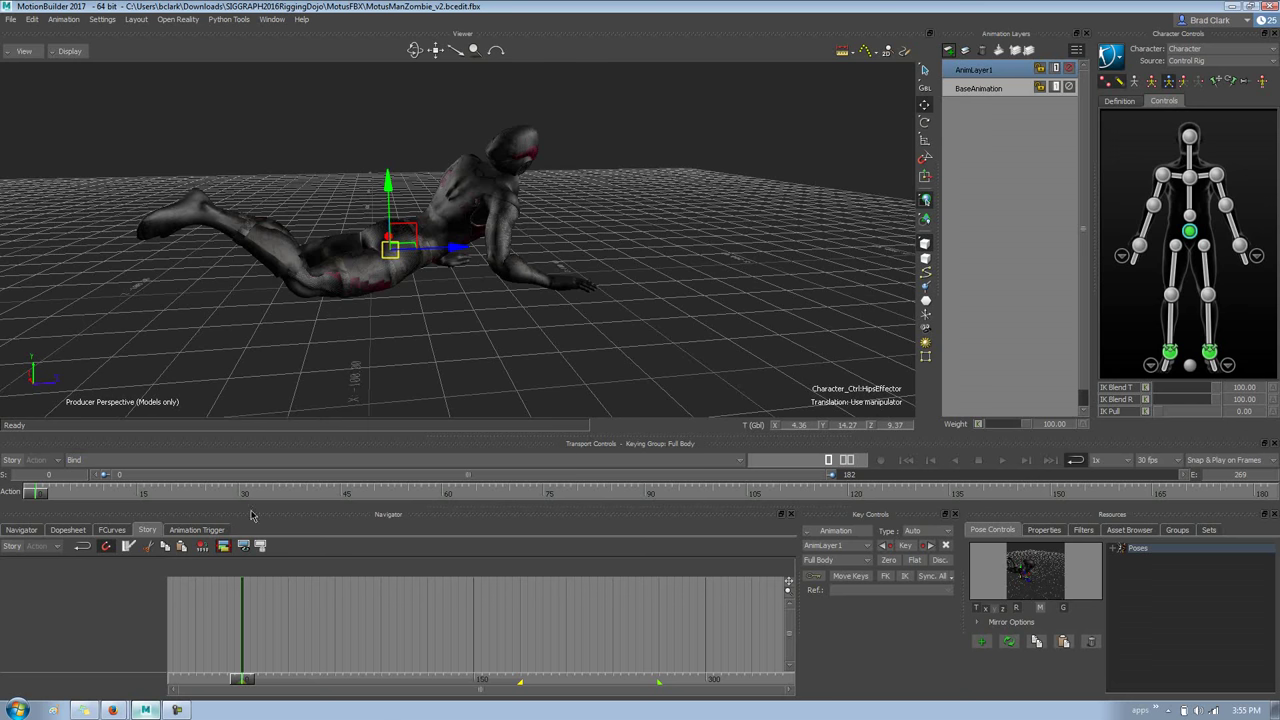
mouse_move(33, 497)
left_mouse_down()
mouse_move(190, 497)
mouse_move(171, 488)
mouse_move(256, 446)
mouse_move(240, 446)
mouse_move(543, 442)
left_mouse_up()
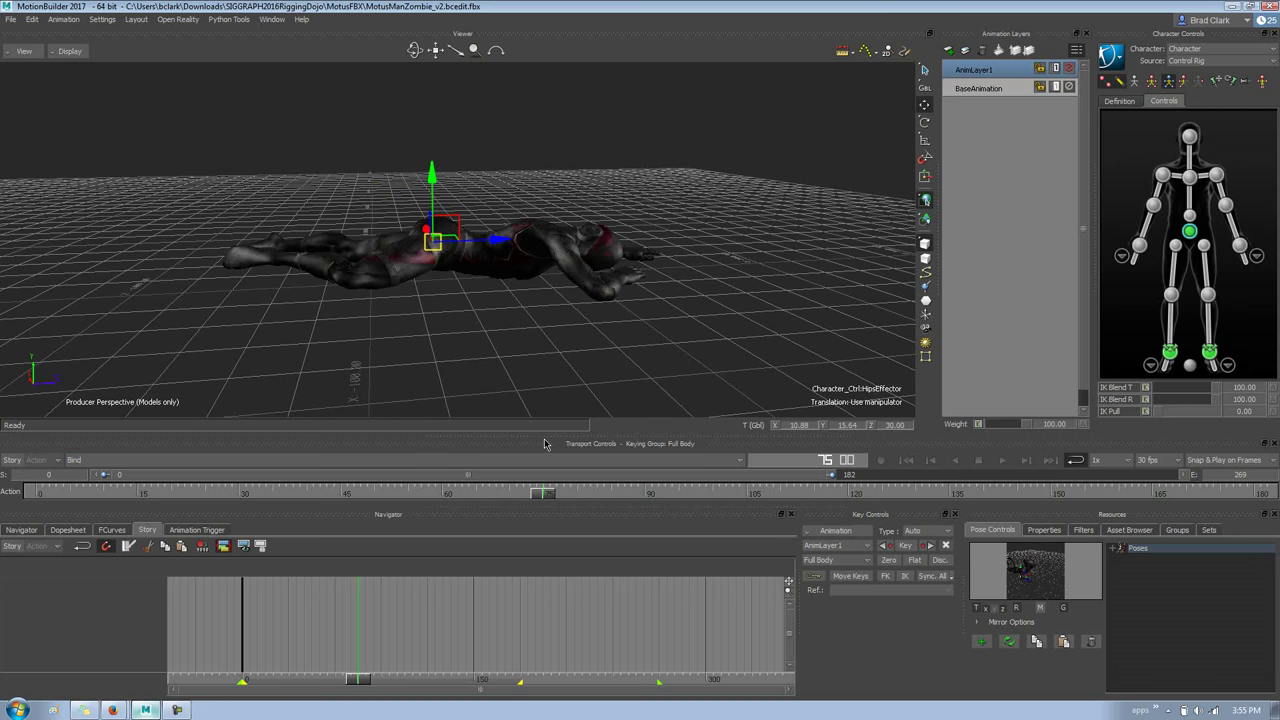
left_click(981, 641)
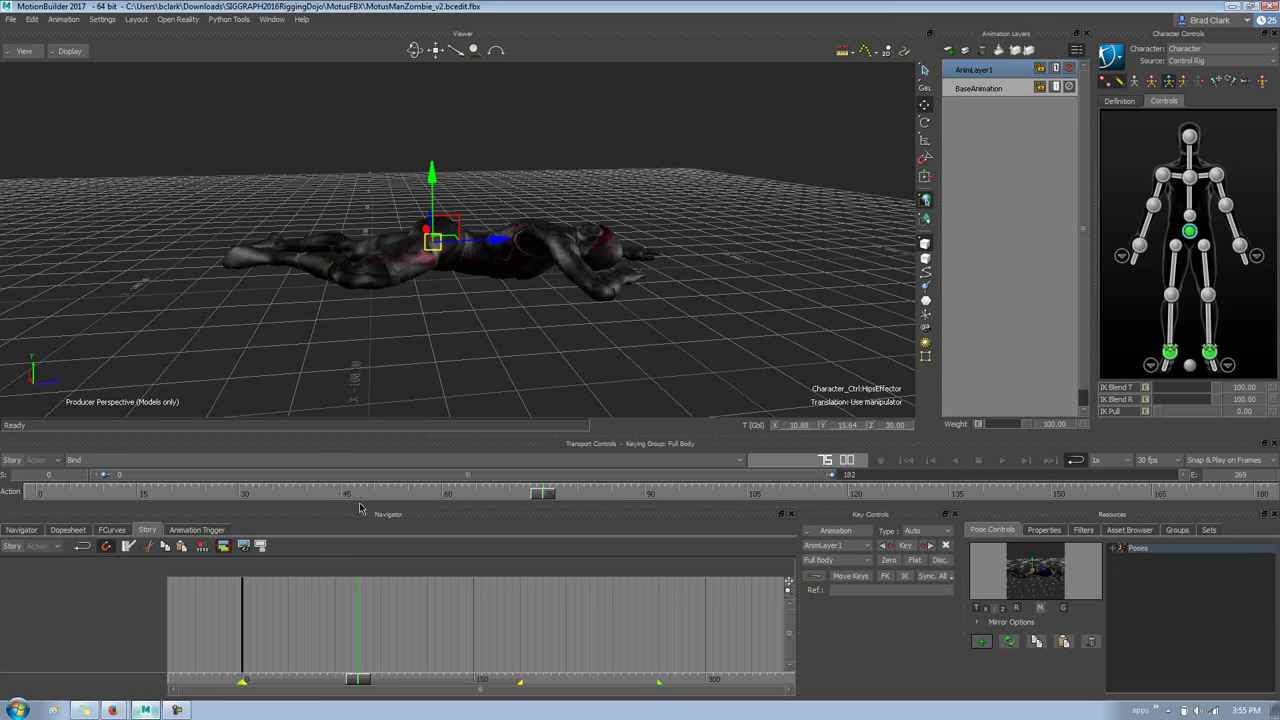
left_click_drag(545, 493, 35, 493)
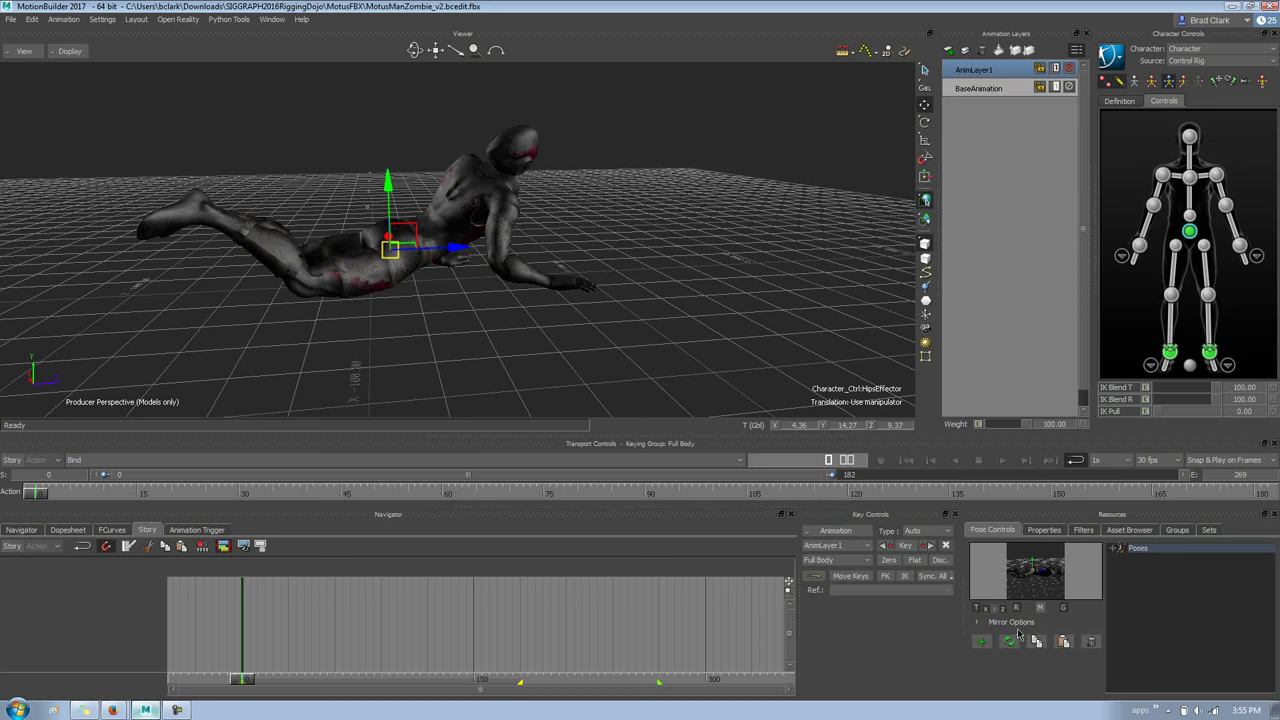
left_click(1063, 641)
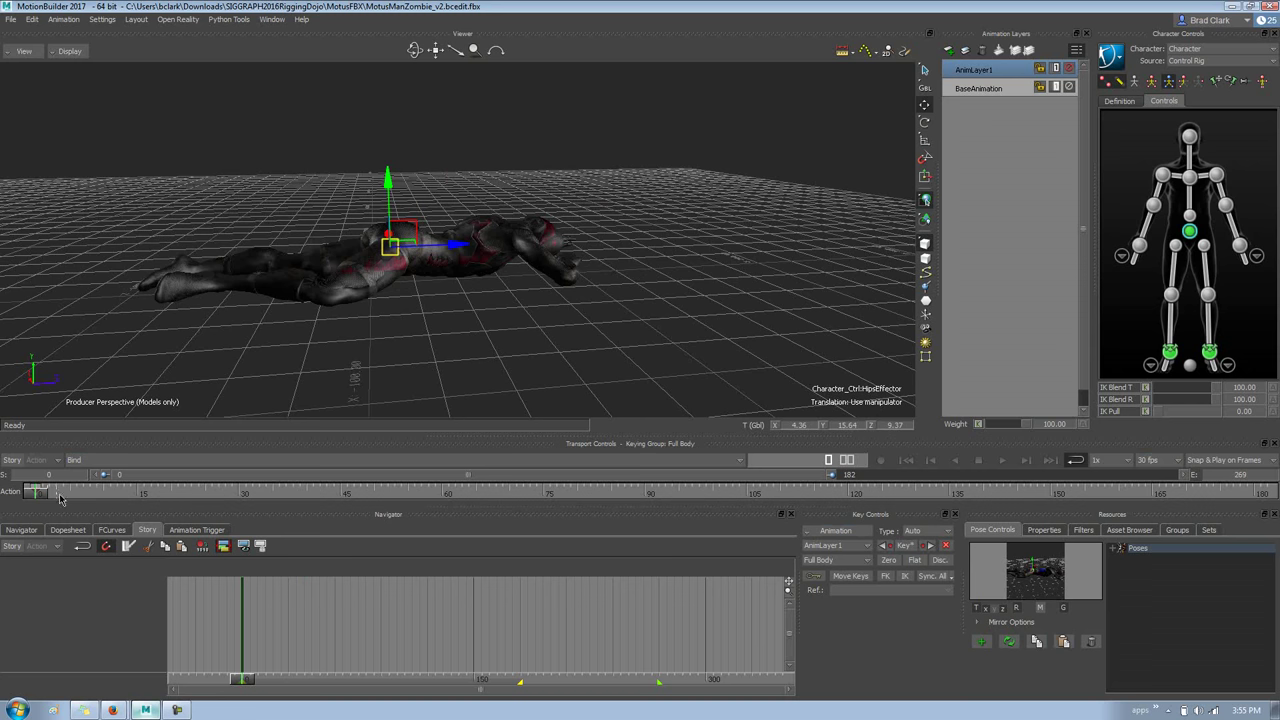
- Add a second key on AnimLayer1 around frame 30 and move it to frame 19
left_click_drag(35, 497, 254, 486)
left_click_drag(698, 231, 609, 236, "ctrl+shift")
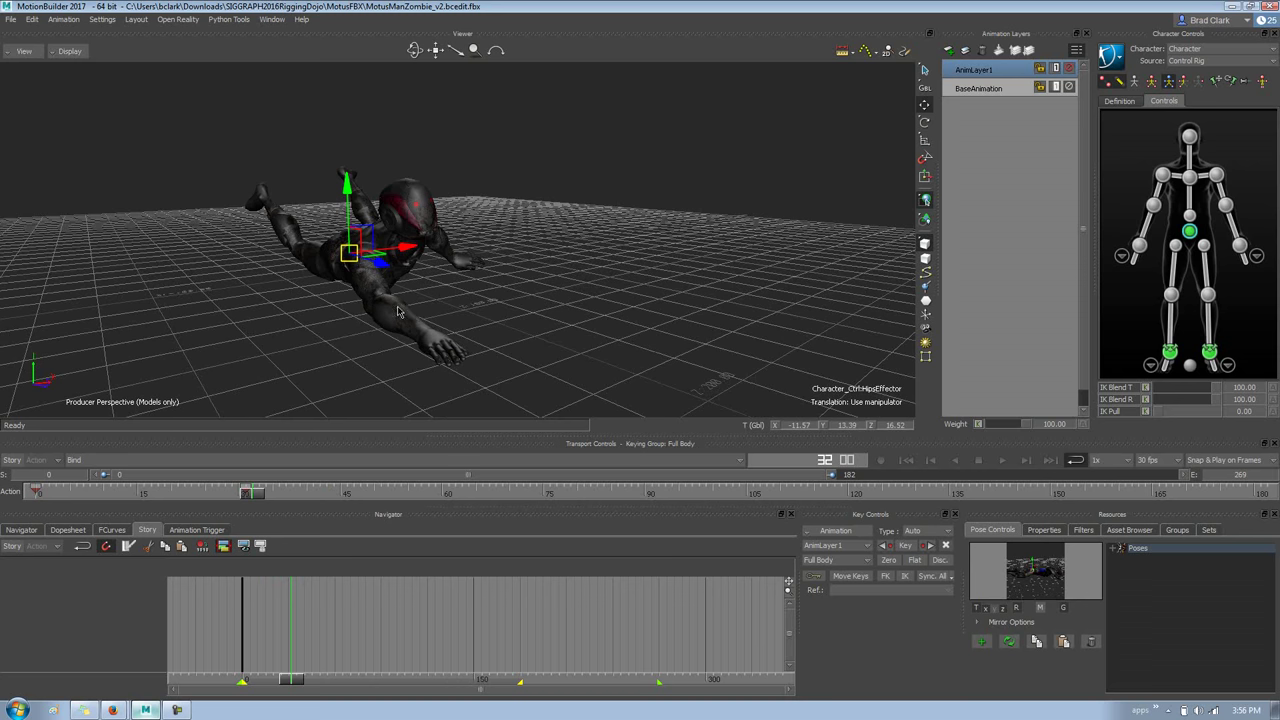
left_click_drag(250, 493, 3, 484)
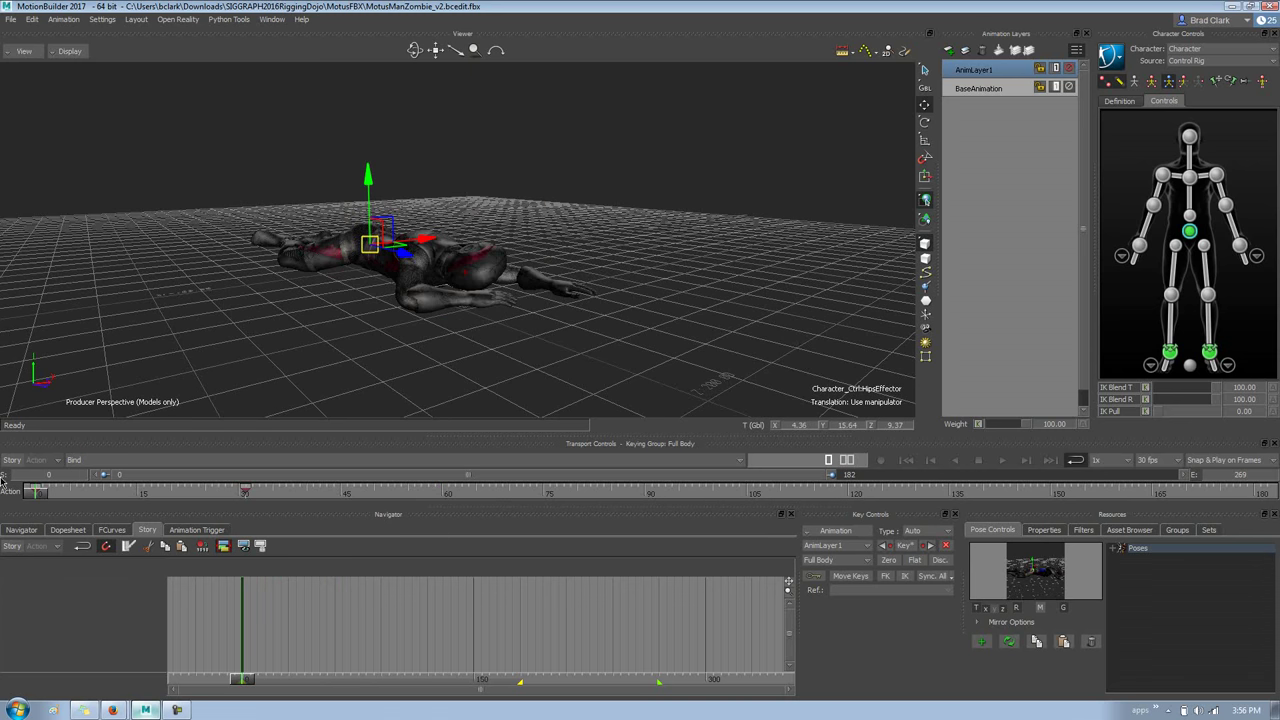
left_click_drag(248, 498, 158, 508)
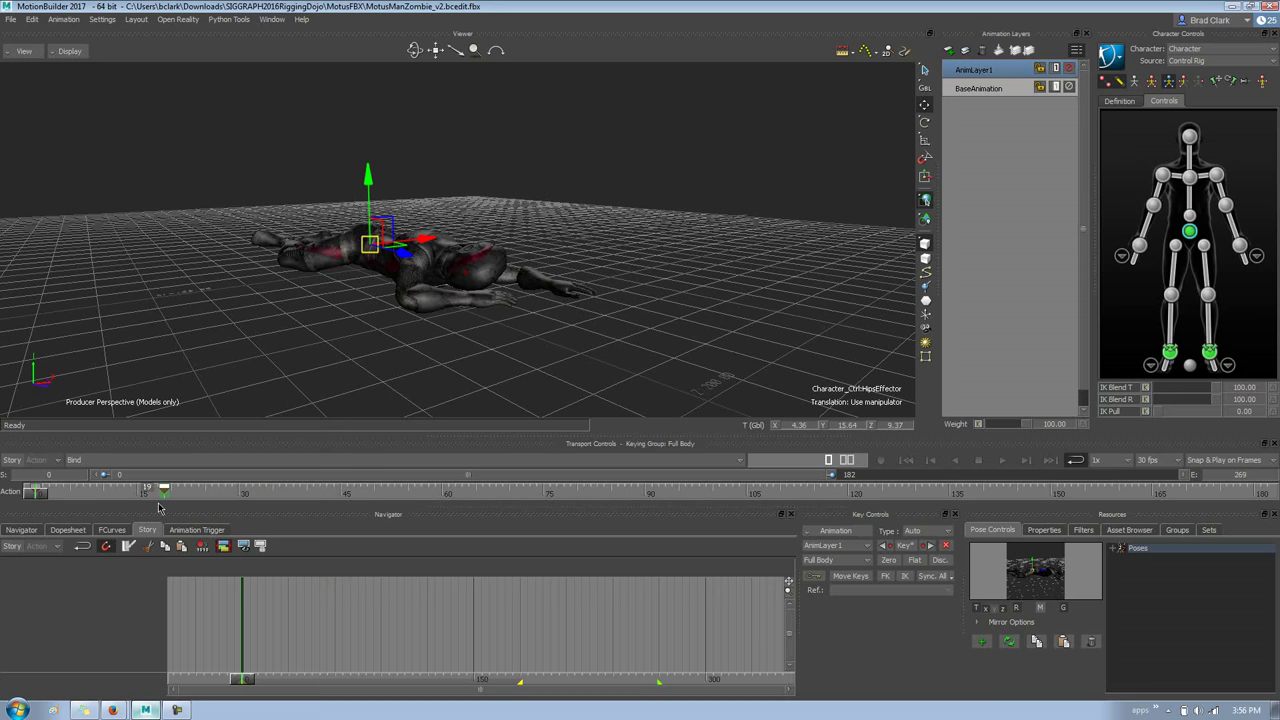
- Preview the layered motion up to frame 45 and compare the keys on BaseAnimation and AnimLayer1
left_click_drag(40, 498, 340, 434)
mouse_move(425, 335)
left_mouse_down("ctrl+shift")
mouse_move(350, 355)
mouse_move(207, 343)
mouse_move(445, 340)
left_mouse_up("ctrl+shift")
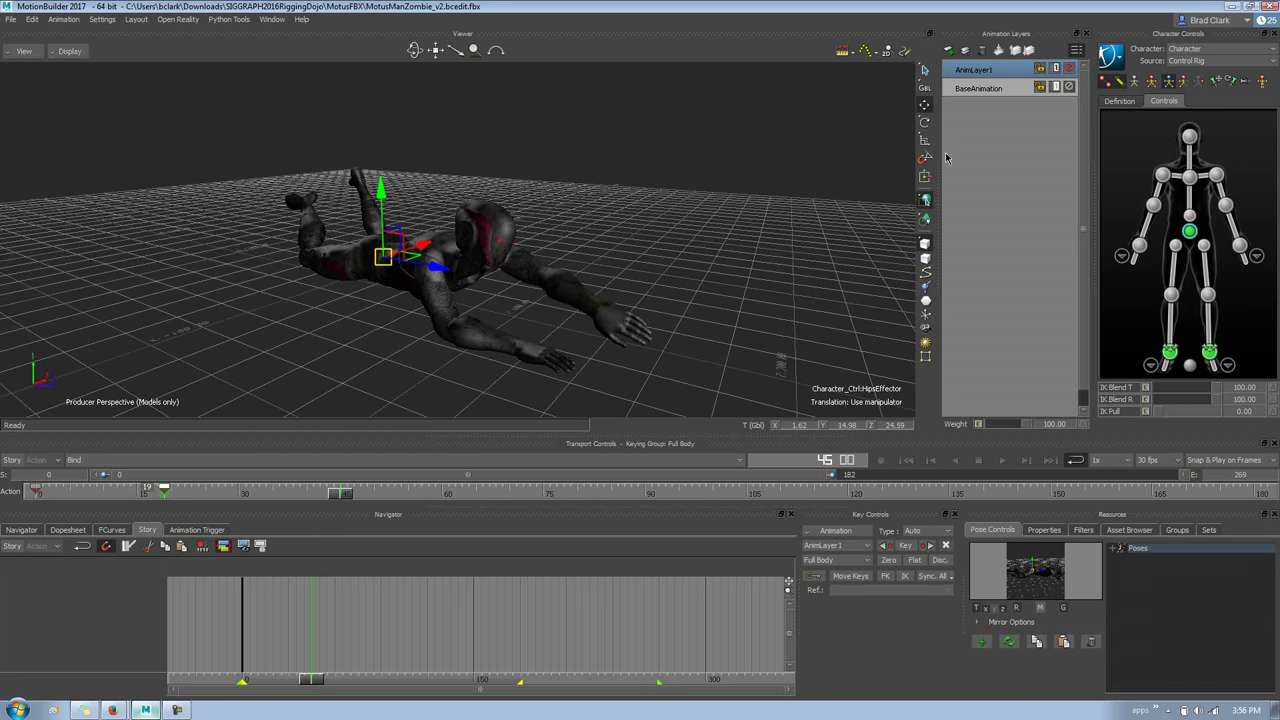
left_click(993, 89)
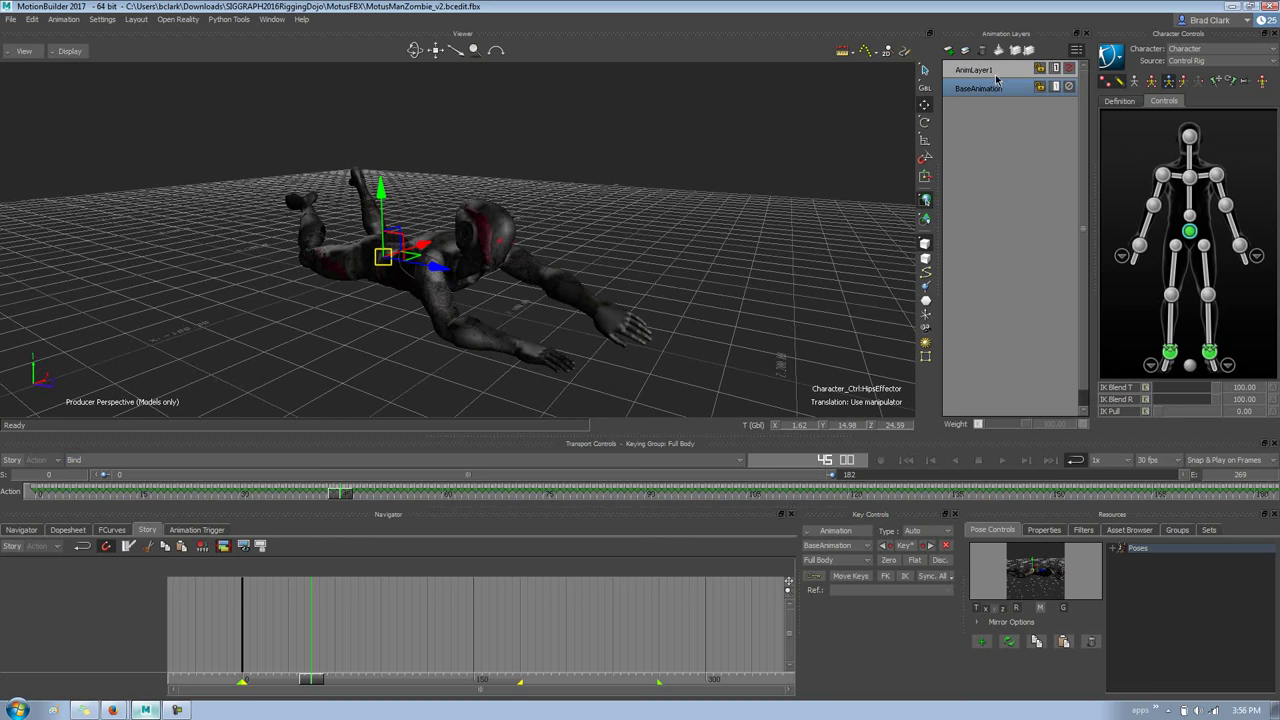
left_click(995, 70)
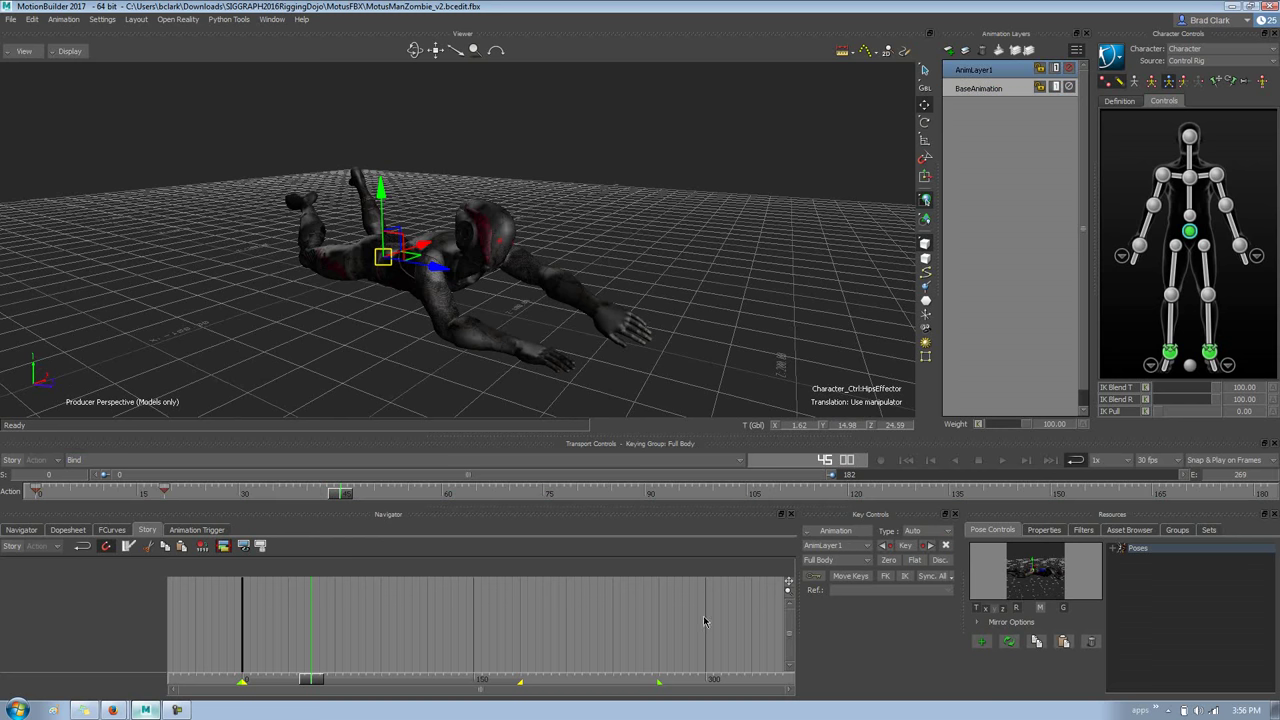
- Insert a Character Animation Track in the Story timeline and assign Character to it
right_click(93, 618)
mouse_move(211, 344)
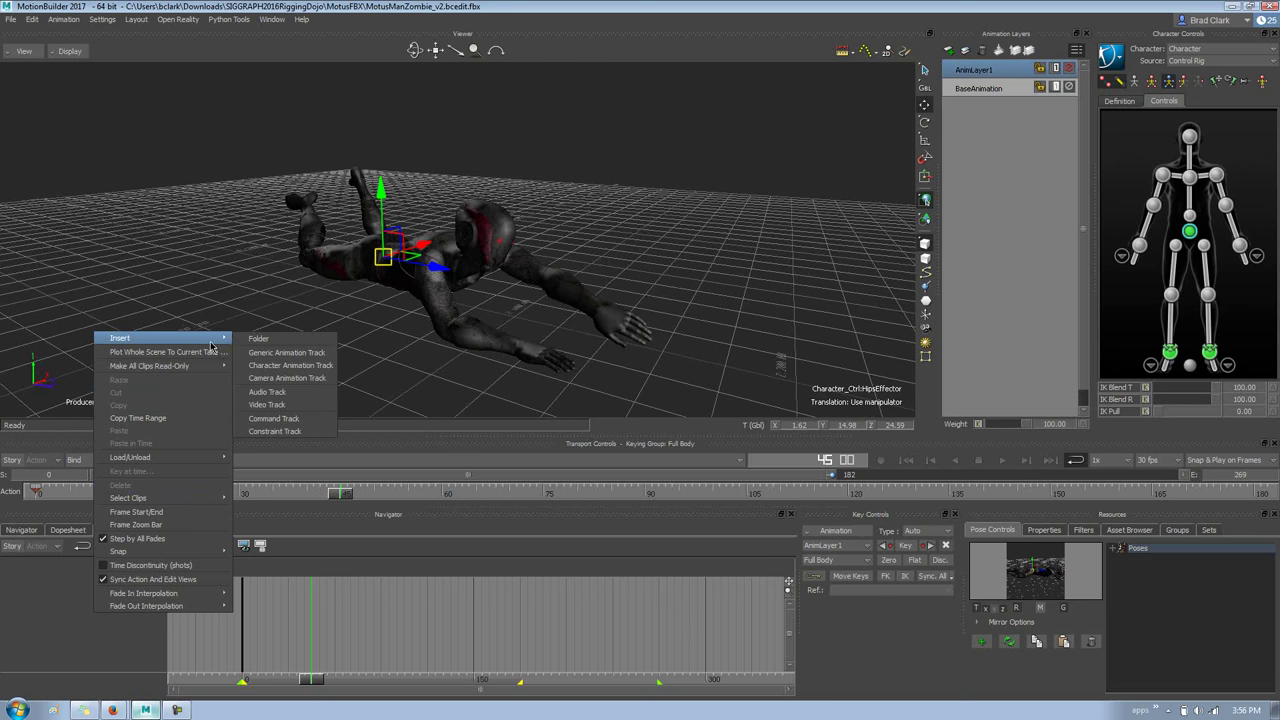
left_click(286, 365)
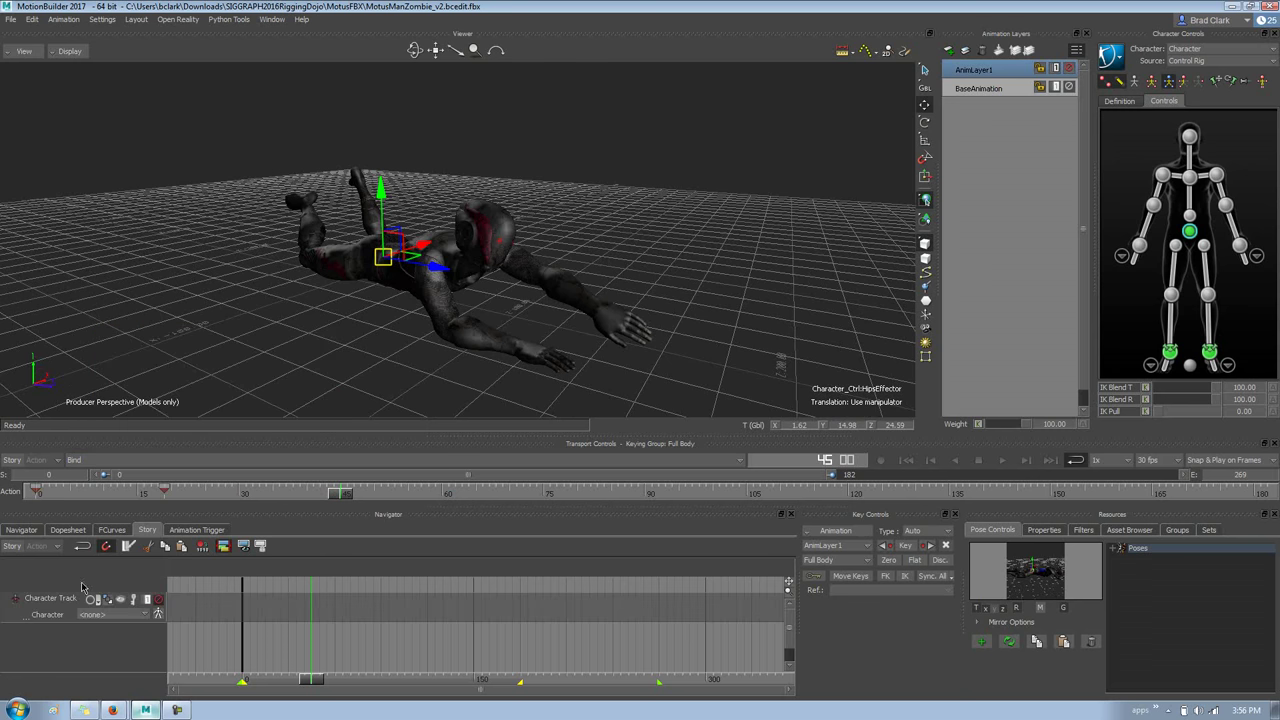
left_click(88, 615)
left_click(91, 631)
- Insert the current take on the Character Track with its layers merged, and check the clip around frame 54 with Story mode on
right_click(282, 622)
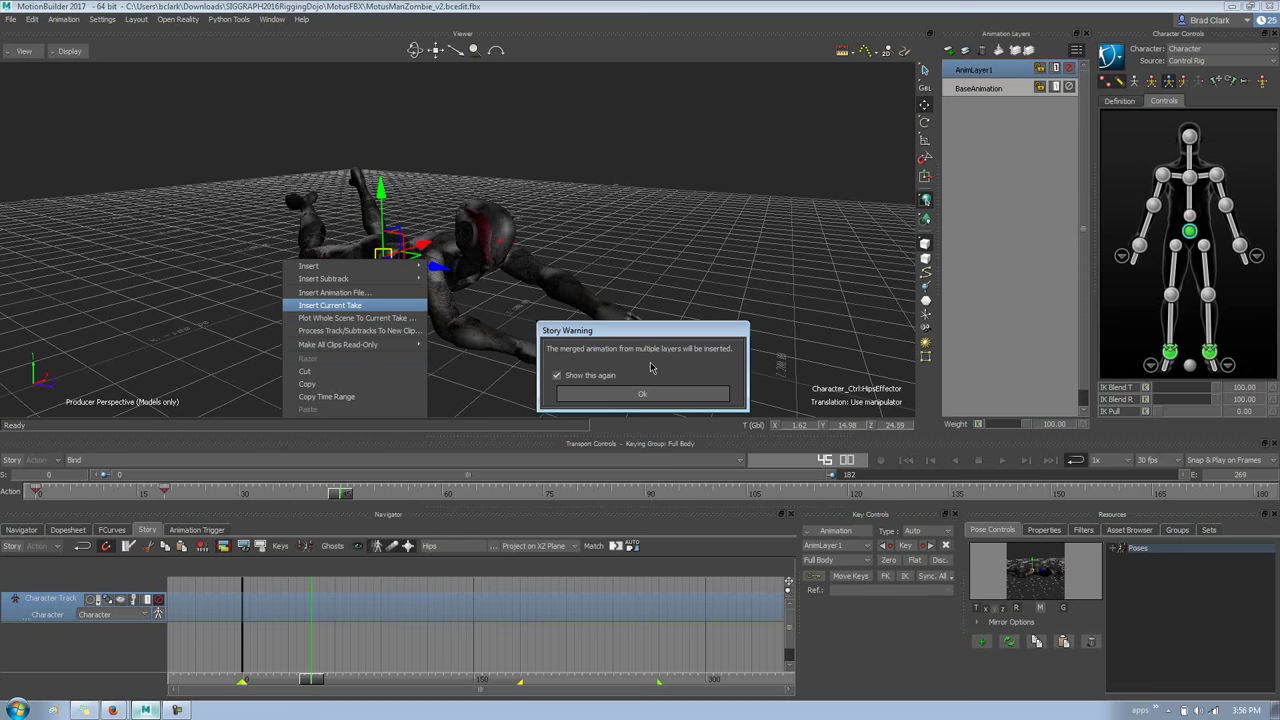
mouse_move(1068, 58)
left_mouse_down()
mouse_move(912, 120)
mouse_move(1066, 62)
left_mouse_up()
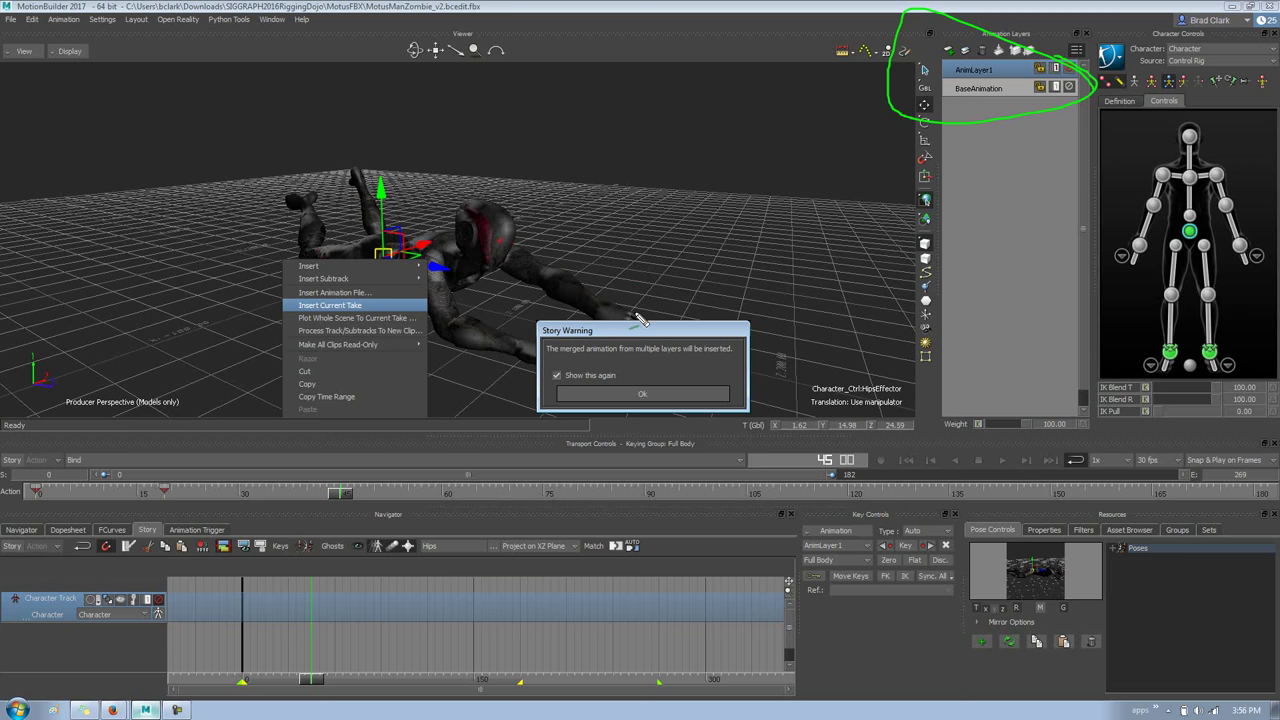
left_click_drag(503, 325, 505, 418)
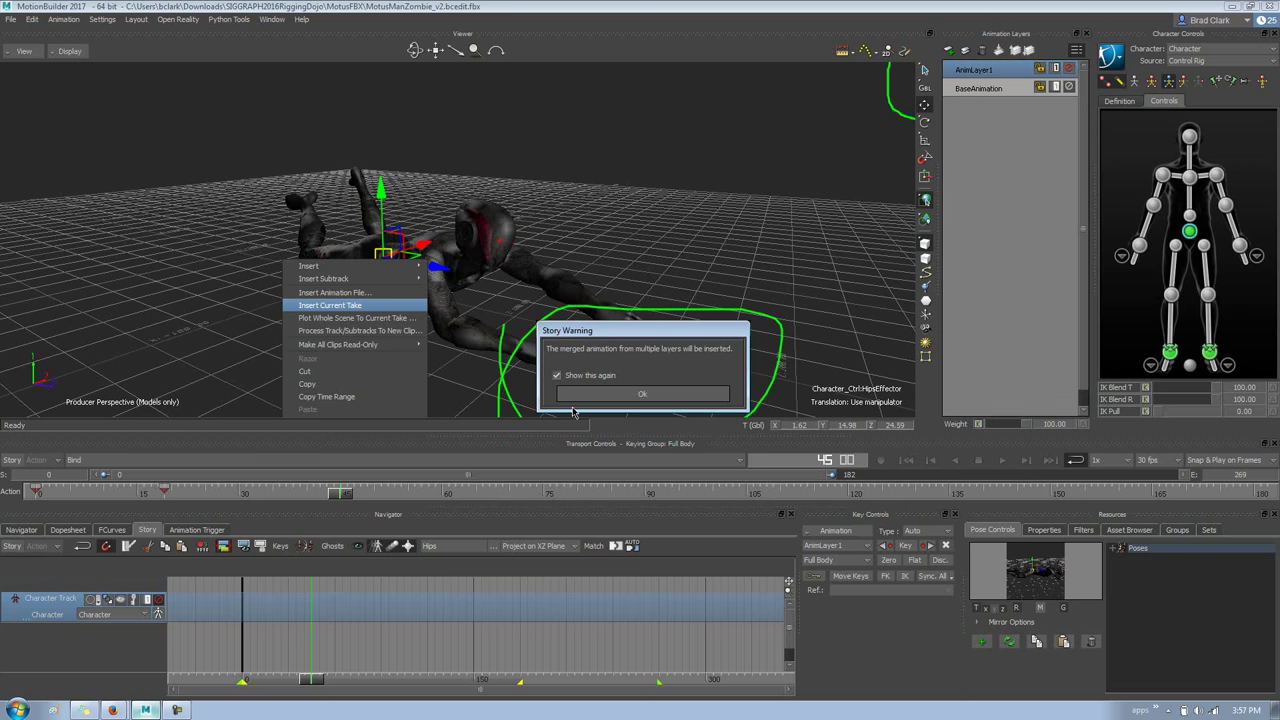
left_click(642, 394)
mouse_move(314, 681)
left_mouse_down()
mouse_move(463, 660)
mouse_move(318, 645)
mouse_move(331, 680)
mouse_move(359, 680)
mouse_move(333, 680)
mouse_move(290, 648)
mouse_move(334, 680)
mouse_move(442, 680)
mouse_move(325, 680)
left_mouse_up()
left_click(14, 547)
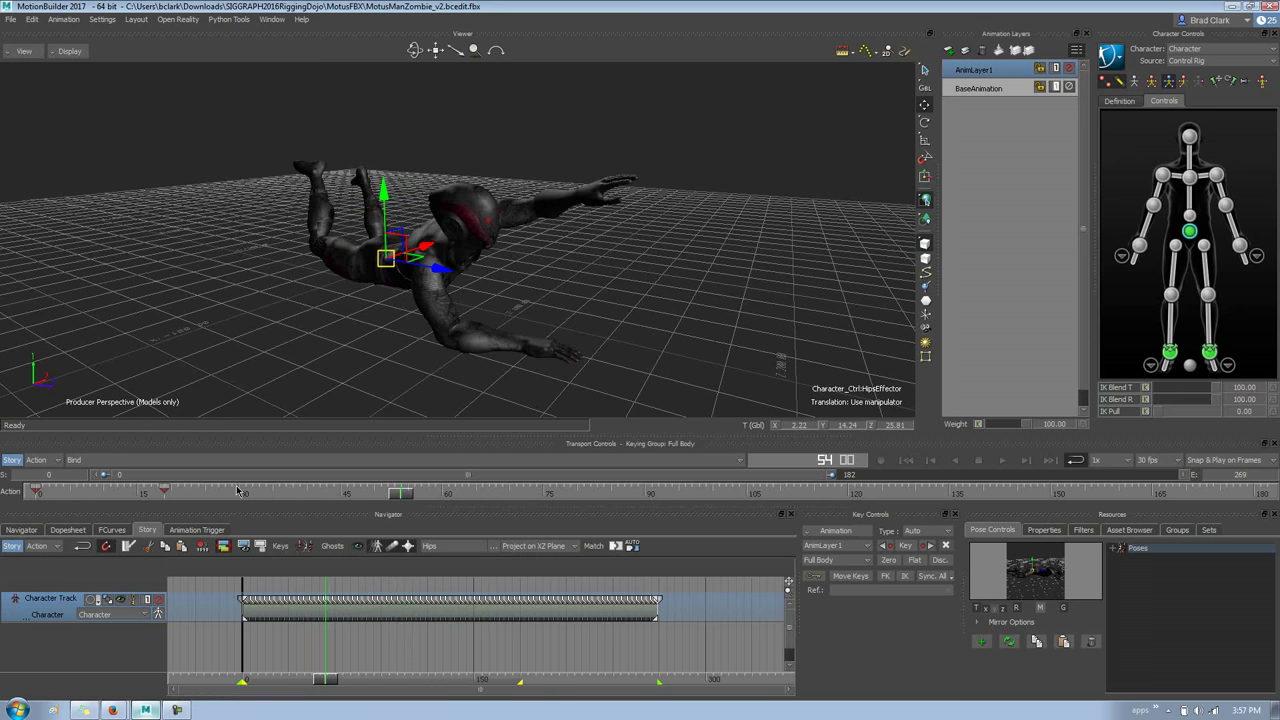
- With Story mode off, move the AnimLayer1 keys to about frames 6 and 20, and update the clip from the current take
left_click(13, 547)
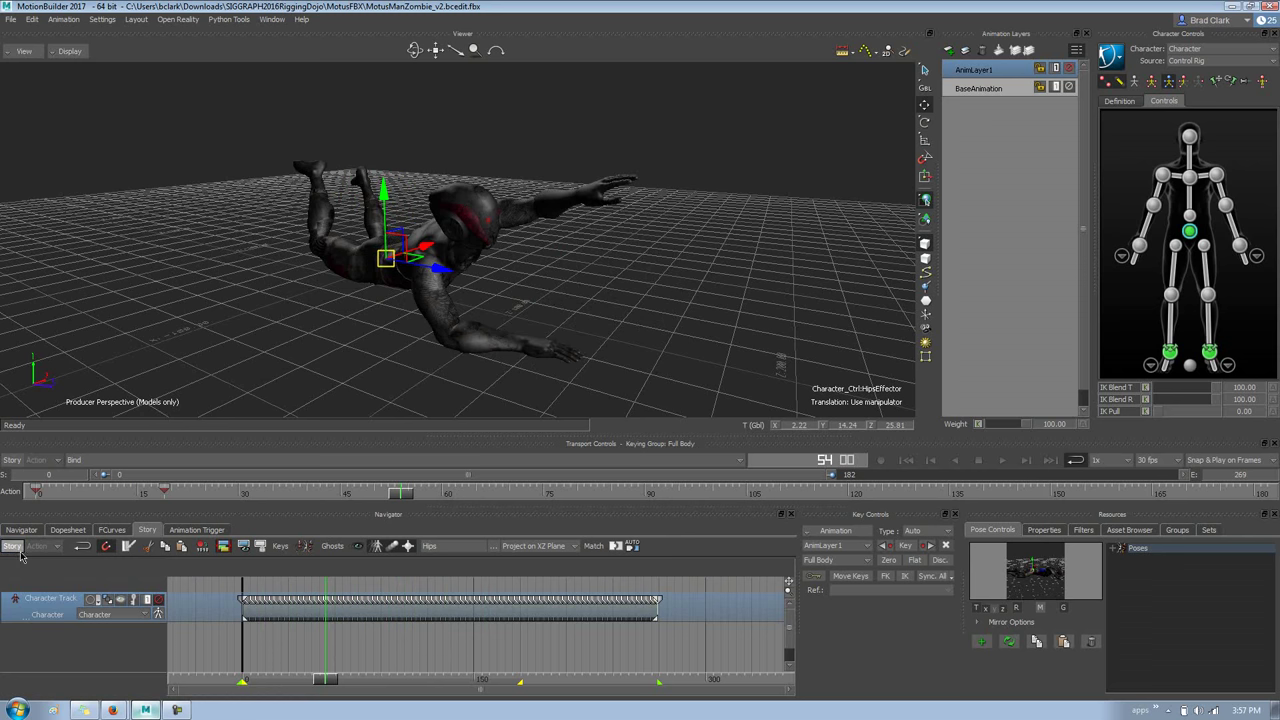
left_click_drag(393, 497, 286, 496)
left_click(383, 617)
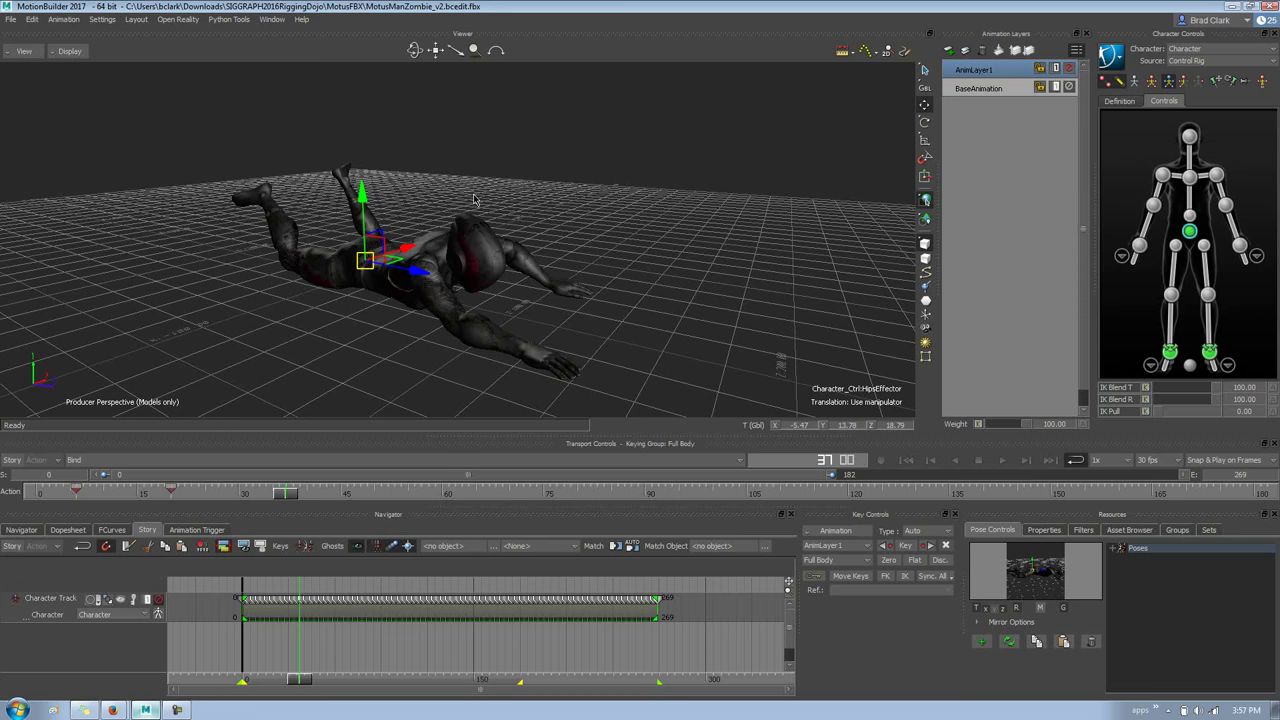
right_click(281, 619)
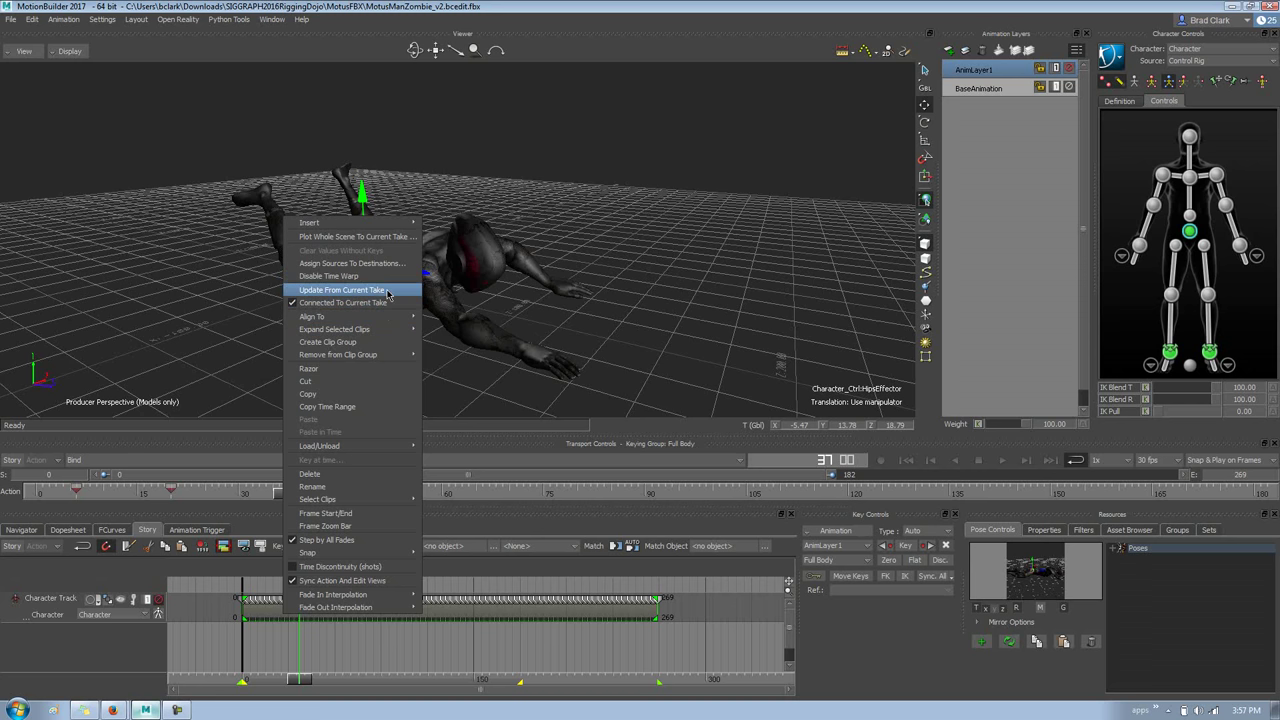
left_click(387, 290)
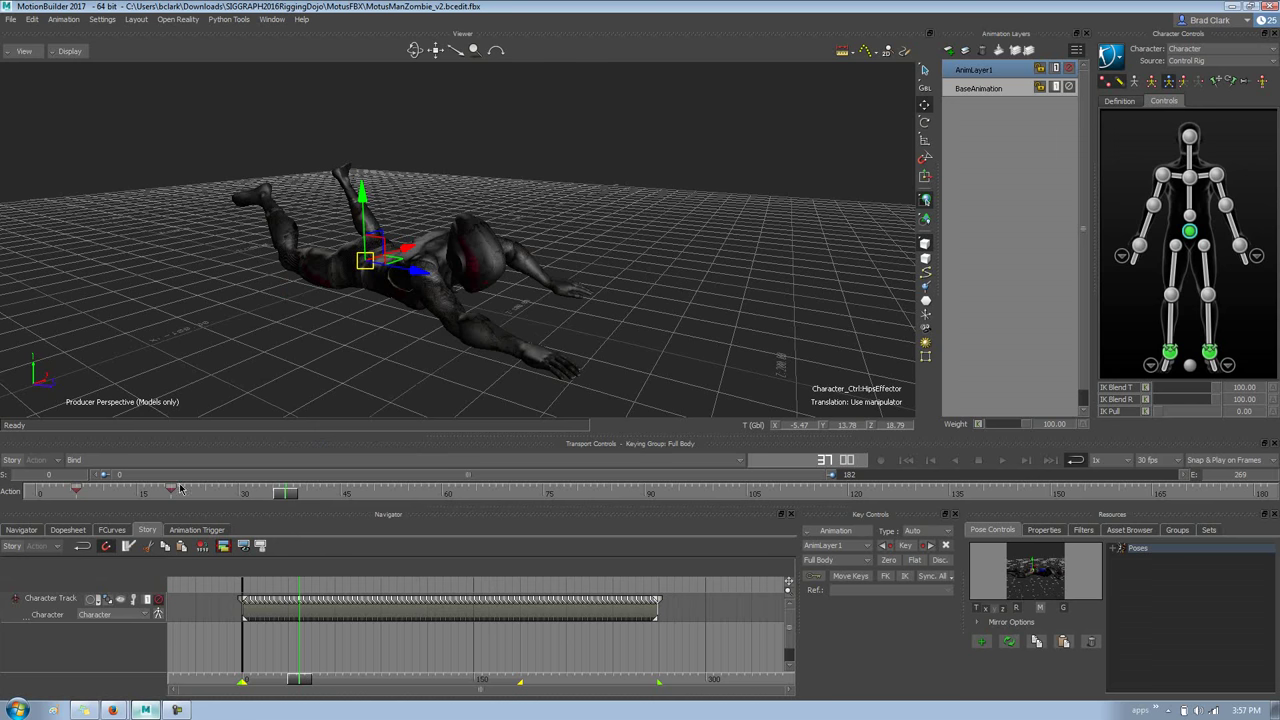
- Check the updated clip by toggling Story mode and scrubbing to frame 24 with it on
left_click(18, 549)
left_click(14, 547)
right_click(295, 606)
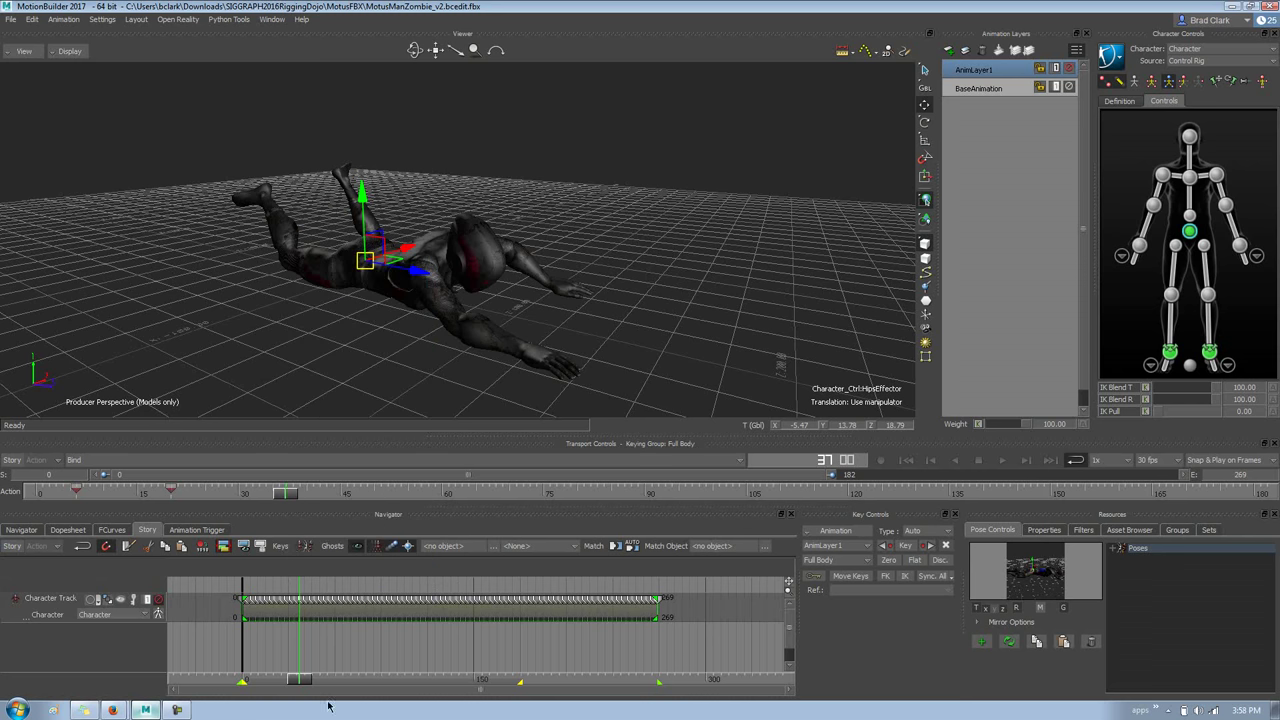
mouse_move(300, 679)
left_mouse_down()
mouse_move(430, 679)
mouse_move(248, 679)
mouse_move(446, 679)
mouse_move(280, 679)
left_mouse_up()
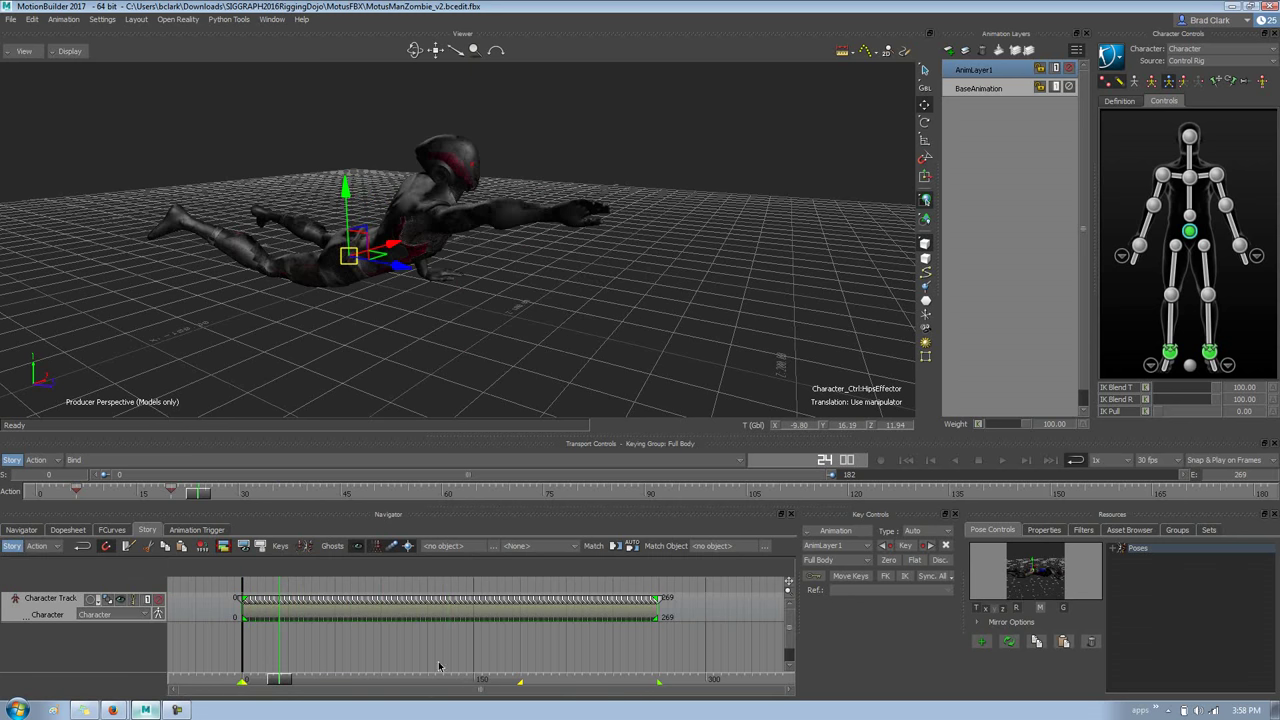
- Trim the take clip to its first 83 frames, place it from frame 48 to 131, and check it at frame 64
left_click(657, 615)
left_click_drag(657, 607, 419, 616)
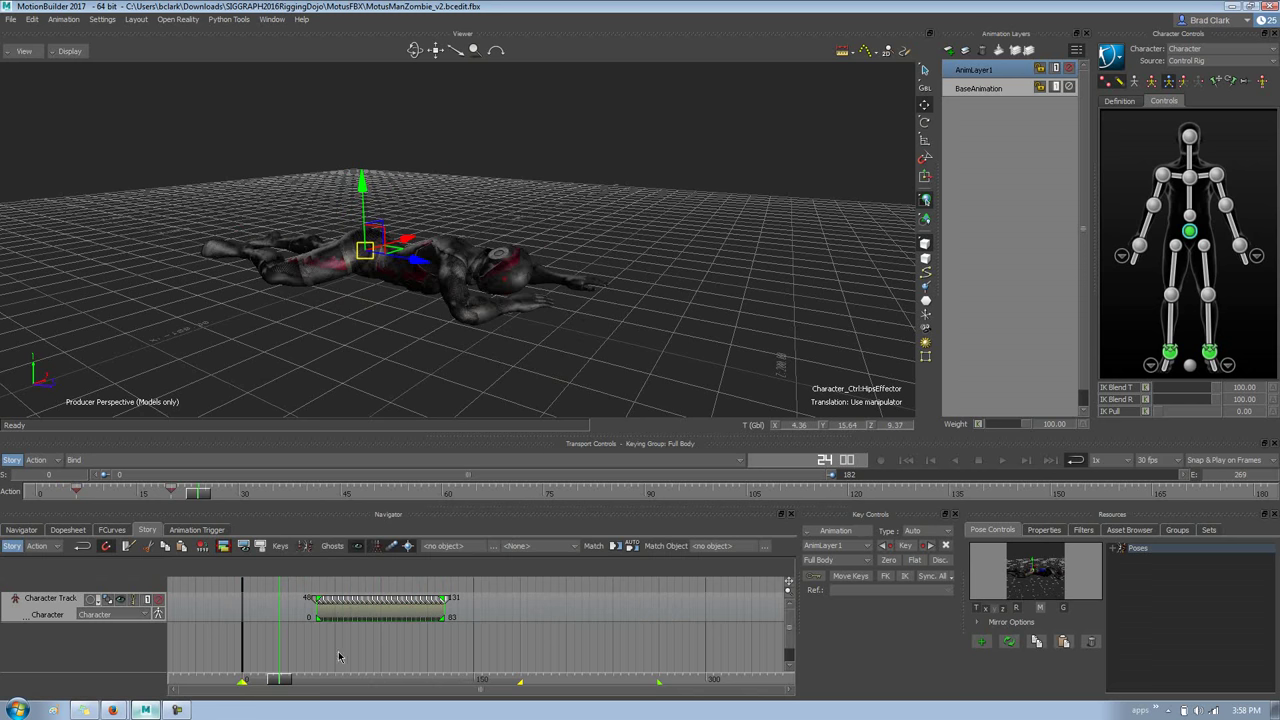
left_click_drag(285, 678, 343, 679)
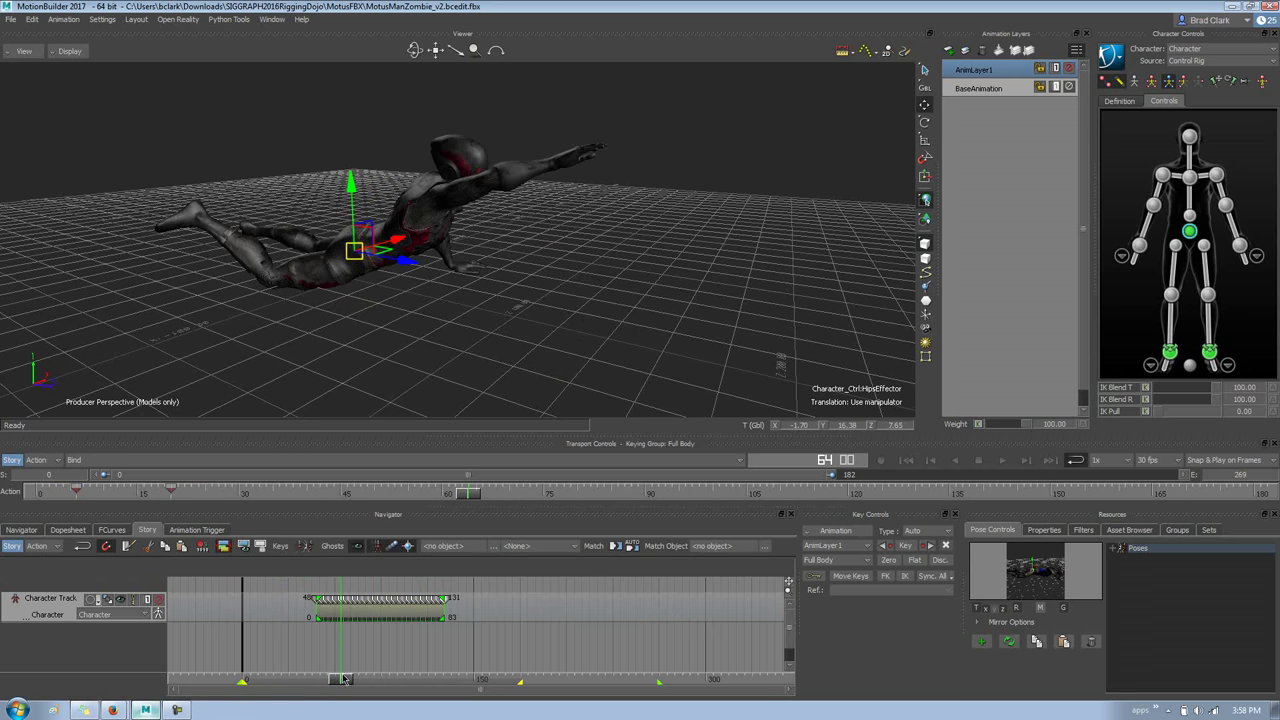
- Add a short fade-out at the end of the take clip and scrub to frame 98
right_click(379, 601)
left_click_drag(338, 679, 443, 665)
left_click_drag(443, 600, 419, 601)
left_click_drag(435, 655, 396, 672)
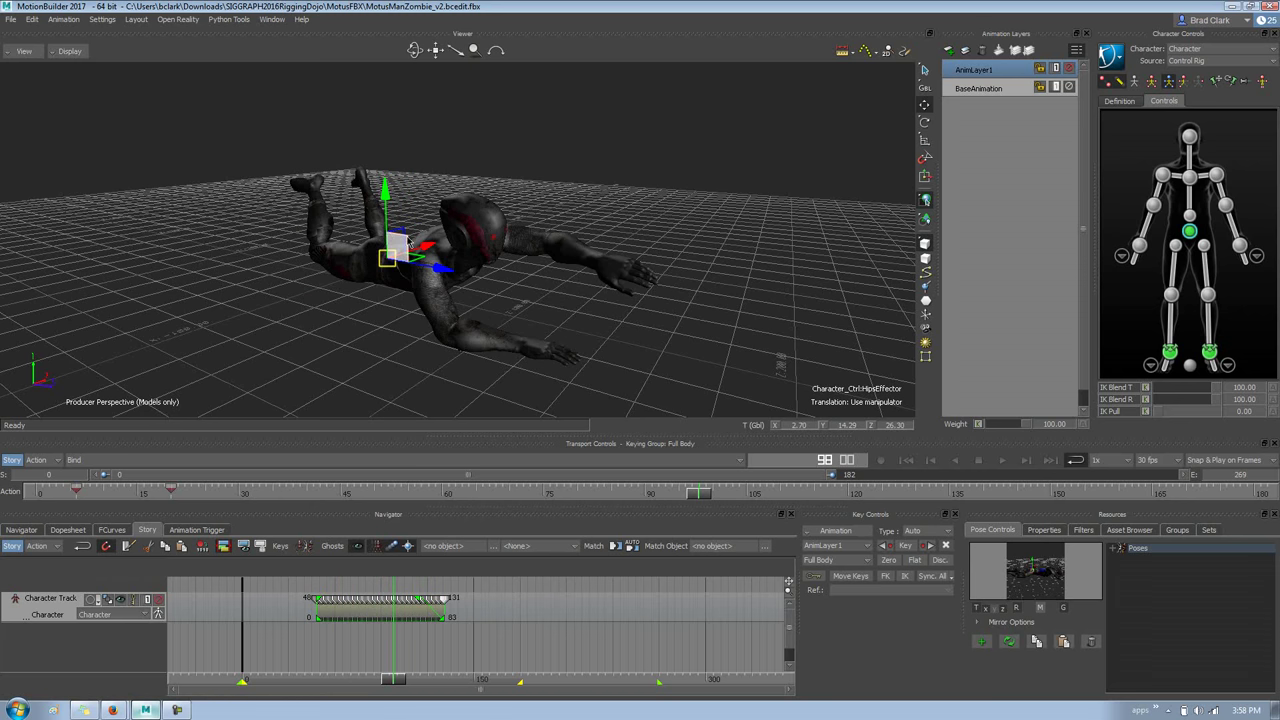
- Show the track's ghosts, reposition and turn the take clip's ghost far across the grid, and switch Story mode off
left_click(119, 598)
left_click_drag(411, 278, 368, 298)
key("r")
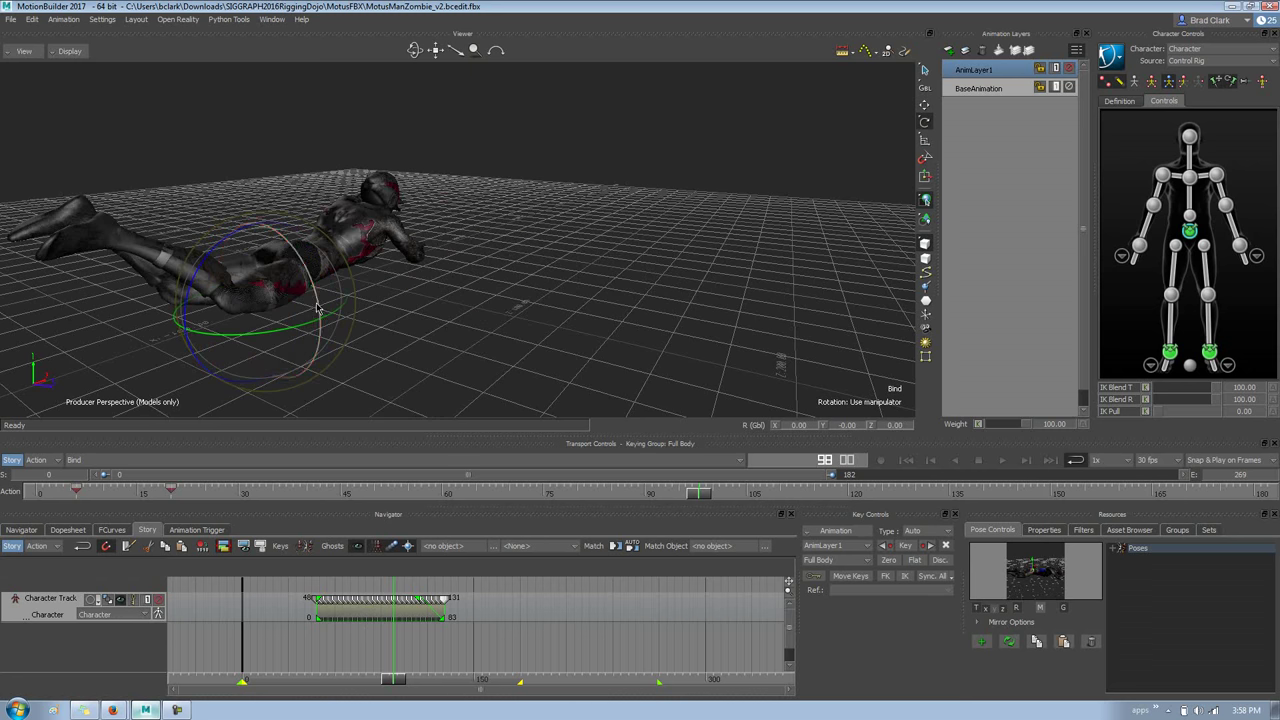
key("t")
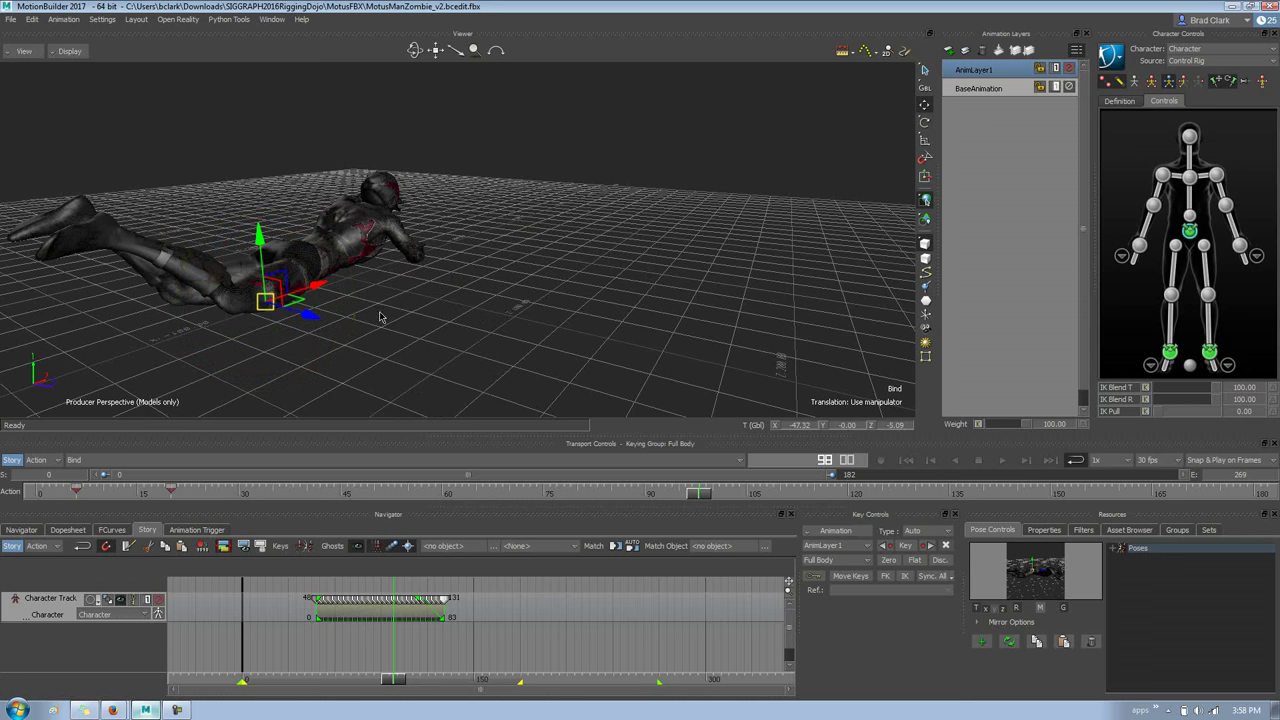
left_click_drag(298, 301, 829, 289)
left_click(13, 546)
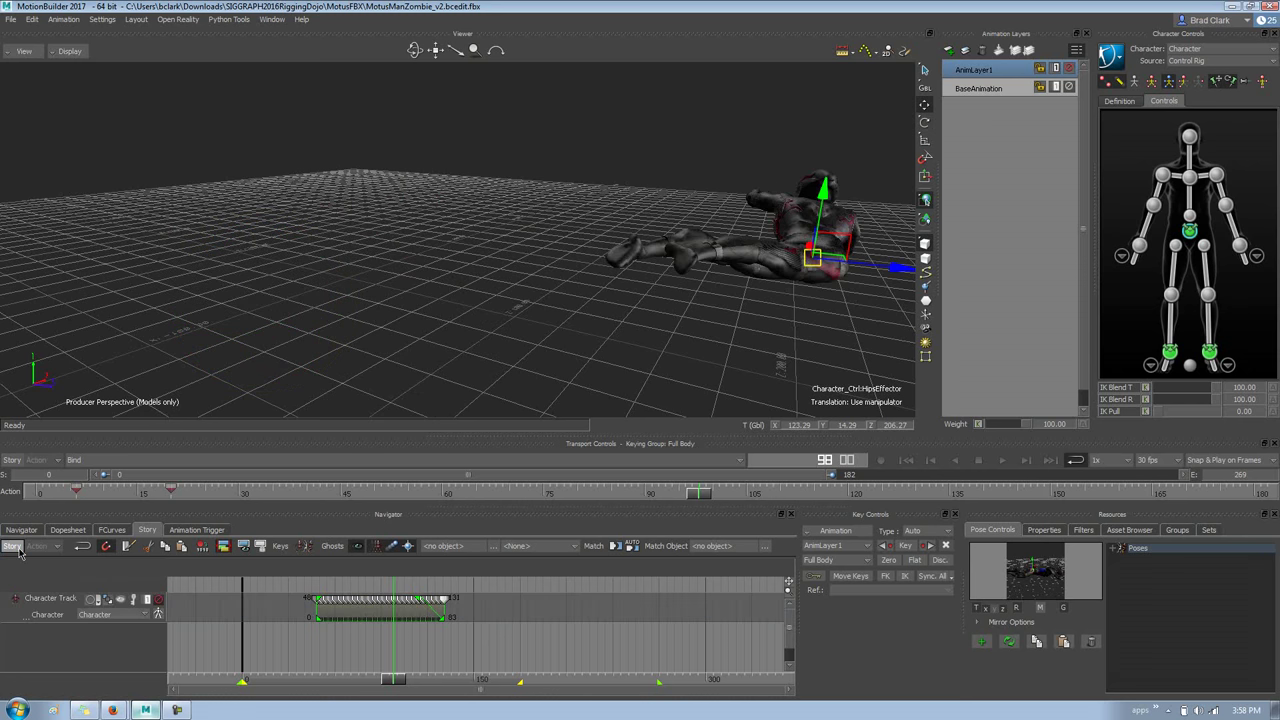
- Play the take with Story mode off, stop at frame 128, and update the take clip from the current take
key("ctrl+space")
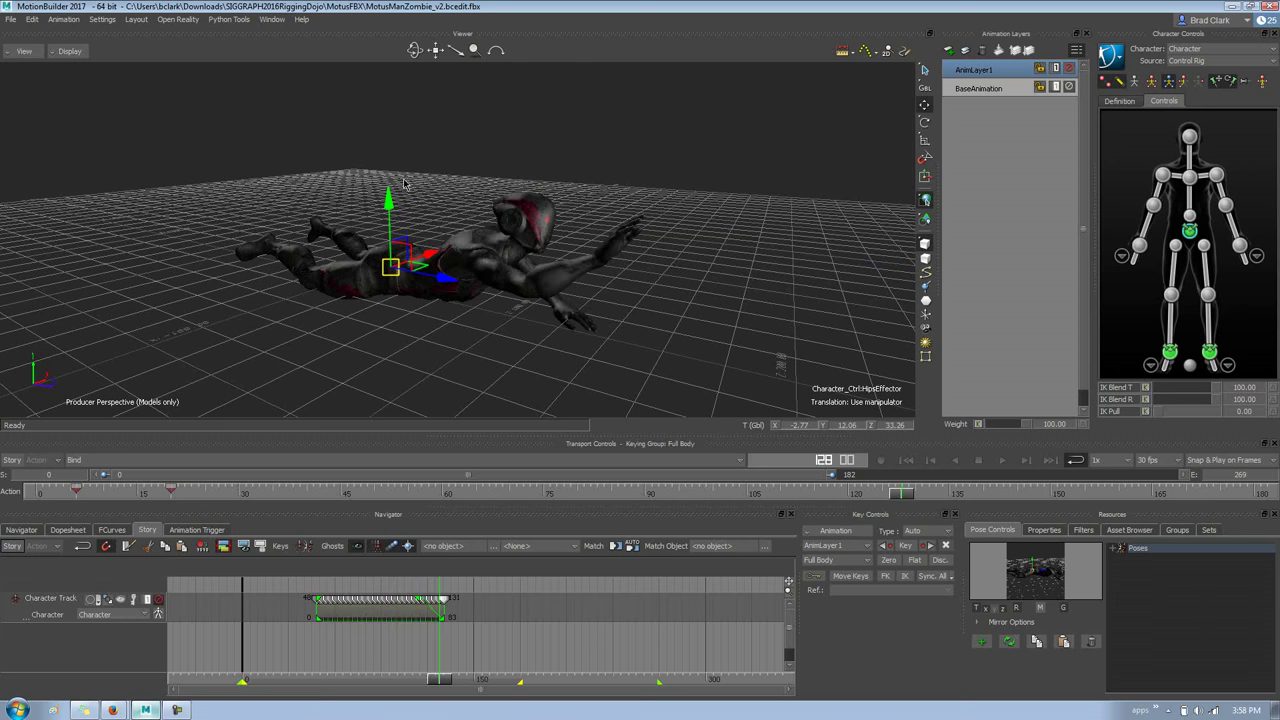
left_click_drag(410, 318, 447, 284, "ctrl+shift")
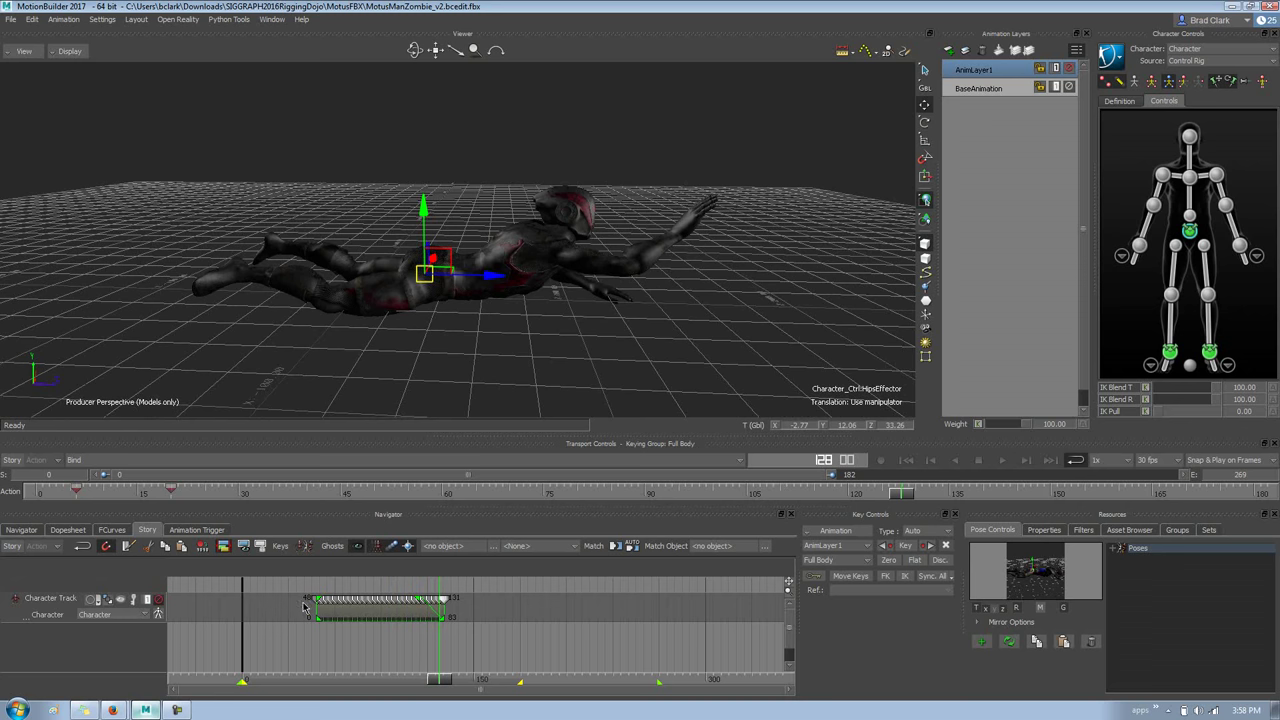
right_click(356, 615)
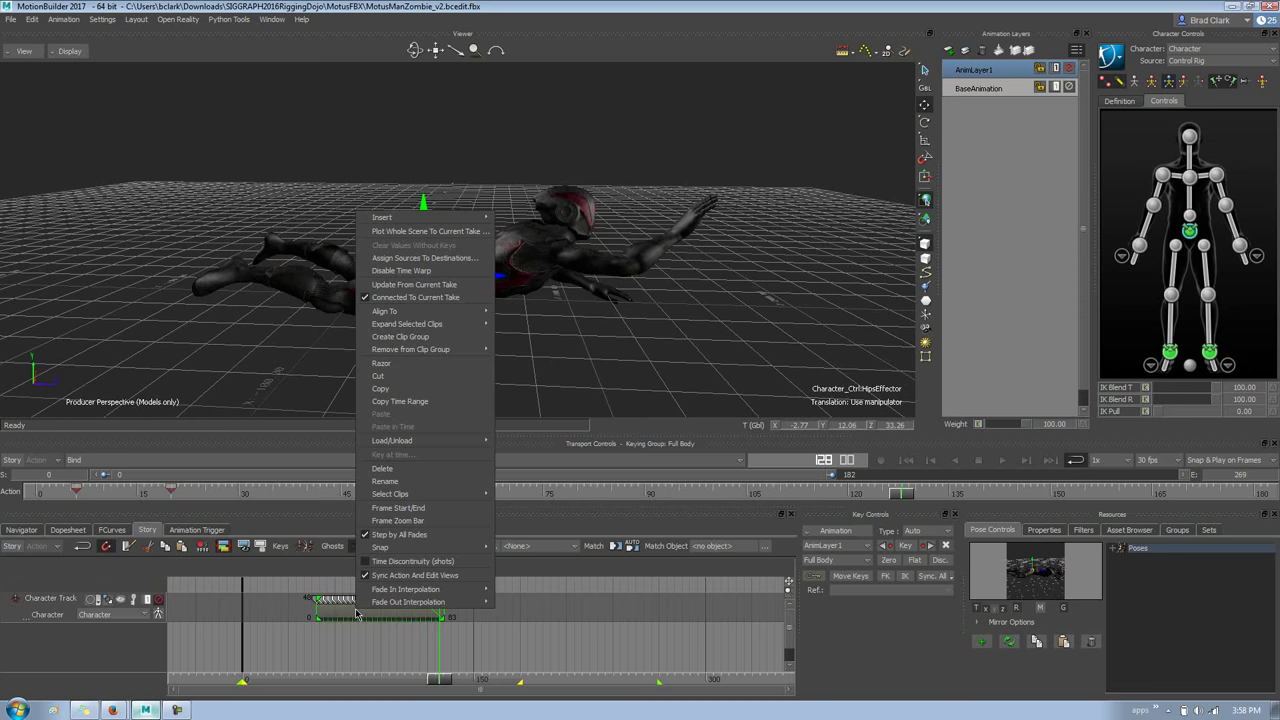
left_click(428, 284)
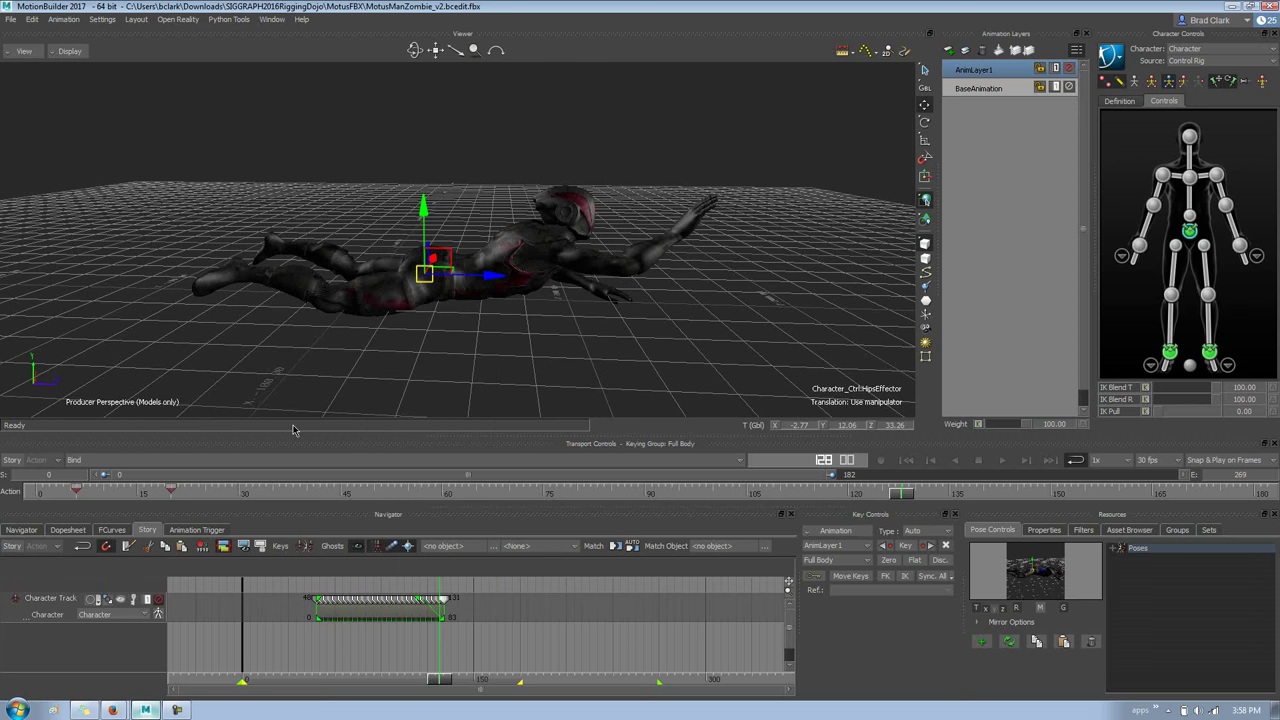
- Switch Story mode on, check the character's position on the grid at frame 128, and clear the clip selection
left_click(12, 546)
left_click_drag(586, 187, 668, 234, "alt")
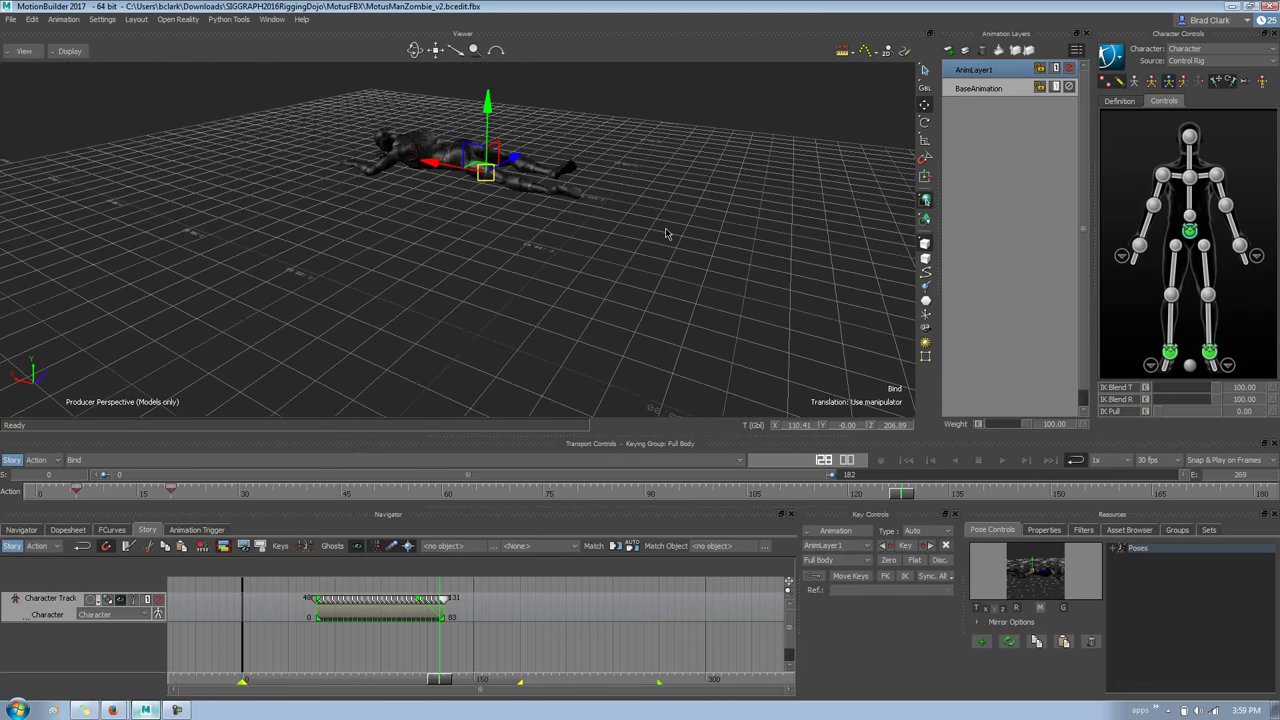
right_click_drag(668, 234, 391, 320, "alt")
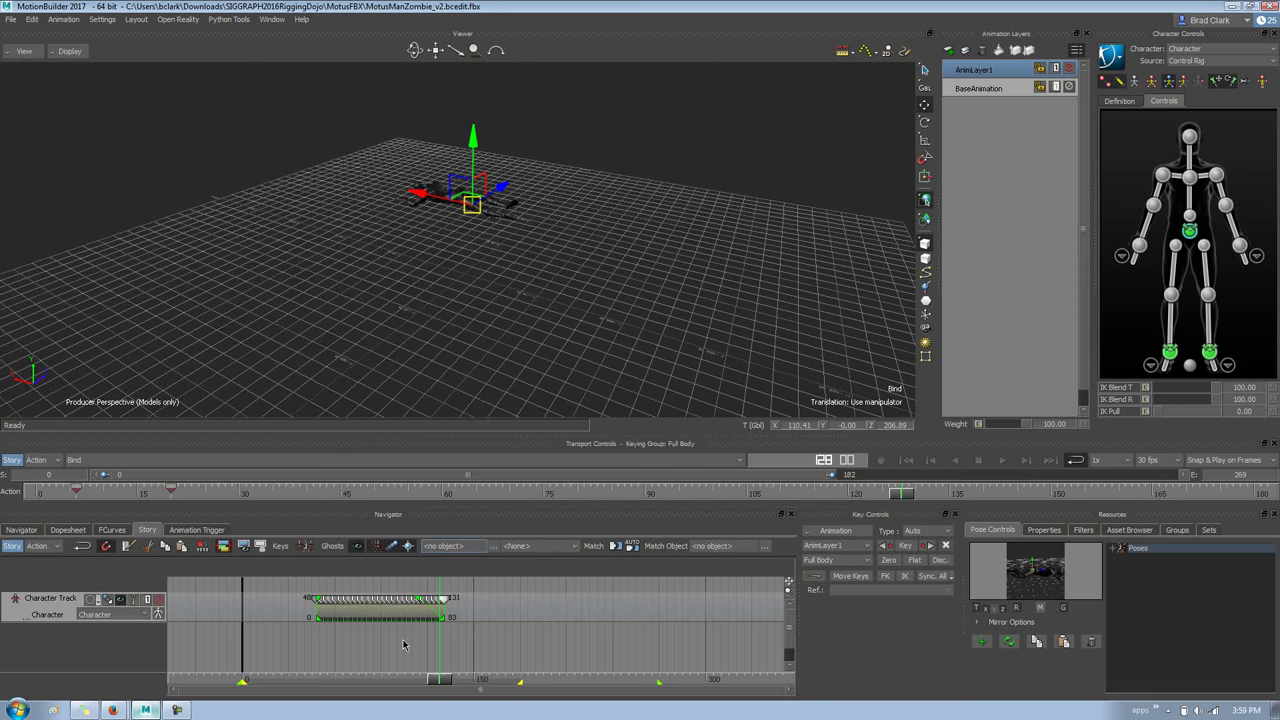
left_click(612, 632)
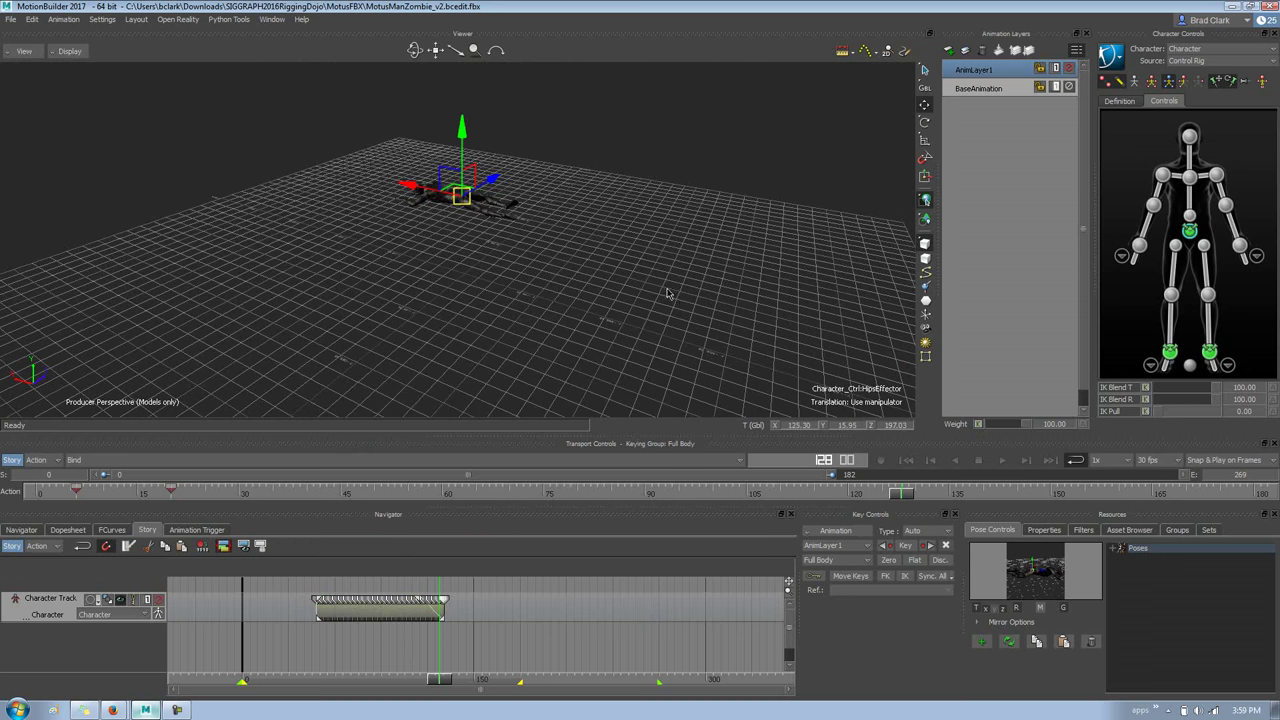
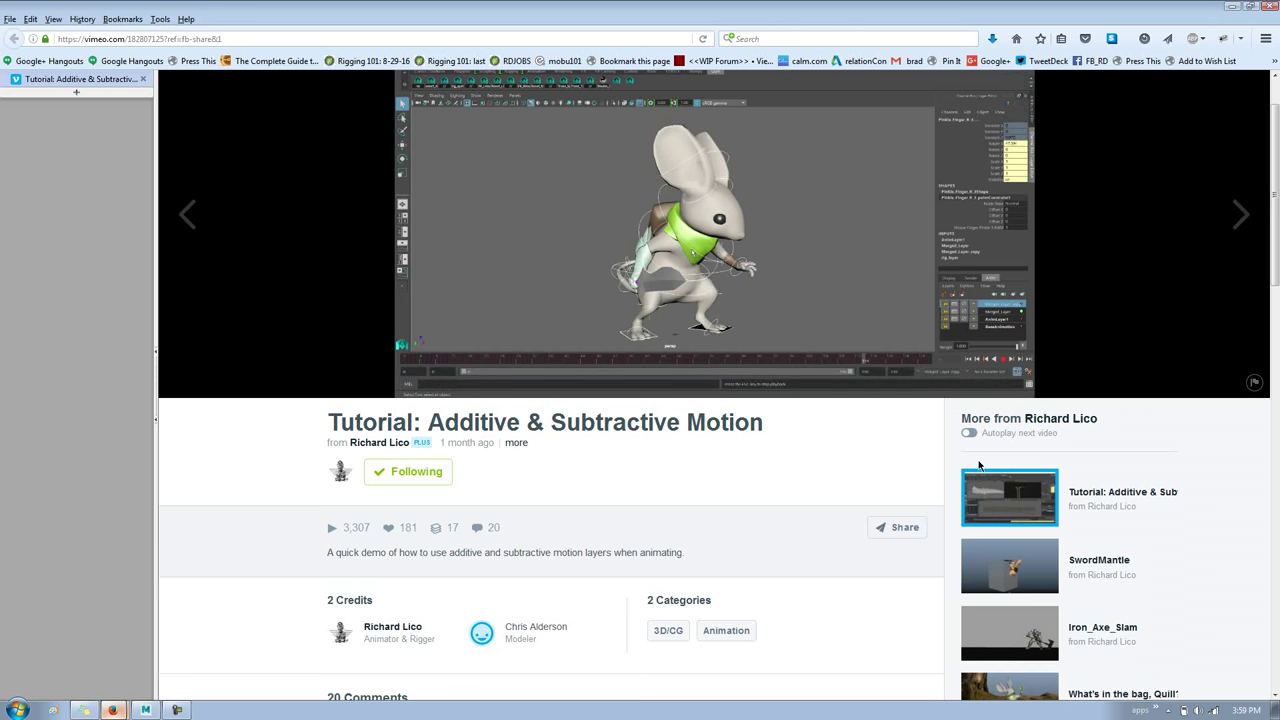
- Skim the opening of the Vimeo video "Tutorial: Additive & Subtractive Motion" to examine how additive and subtractive layers are set up
mouse_move(990, 339)
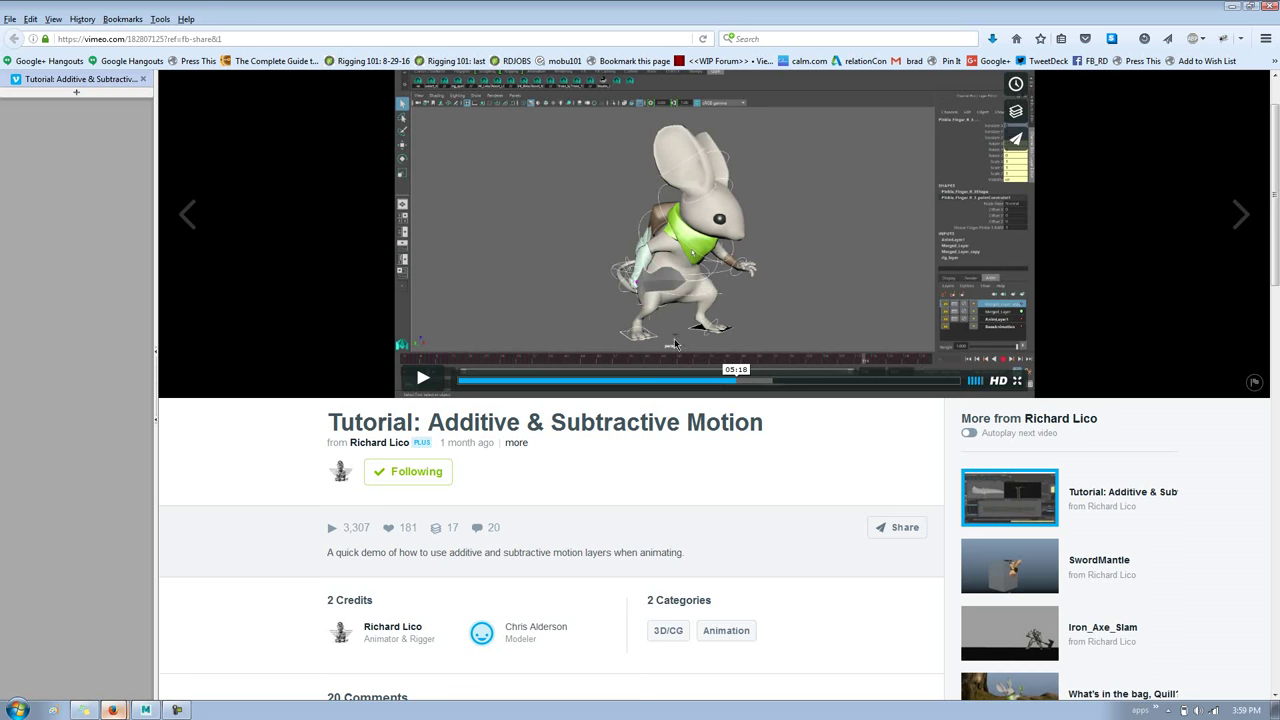
left_click(466, 381)
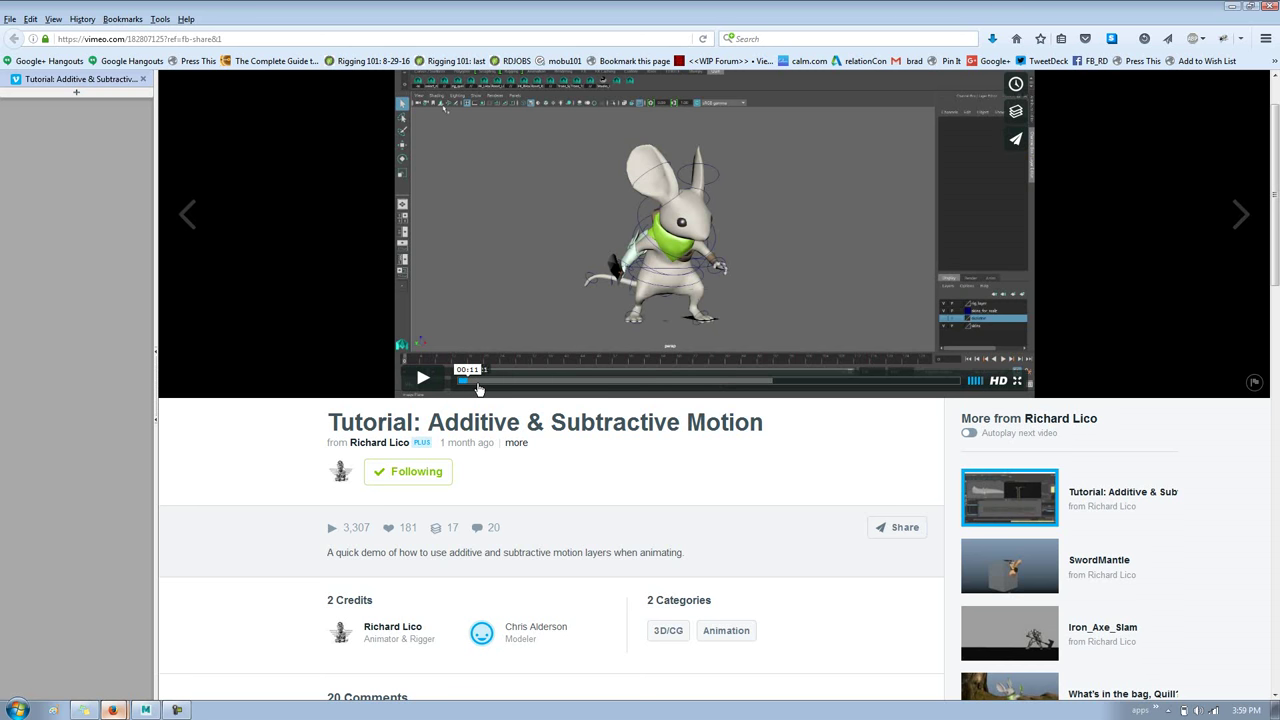
left_click(478, 386)
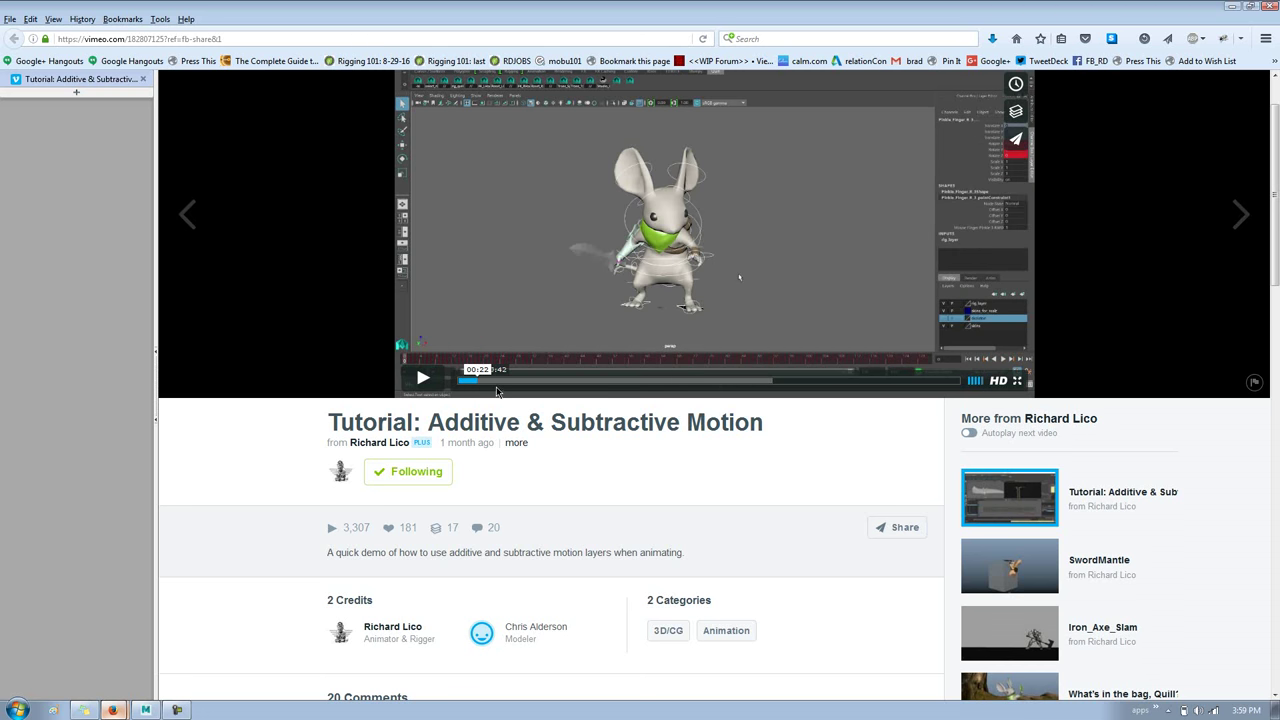
left_click(484, 384)
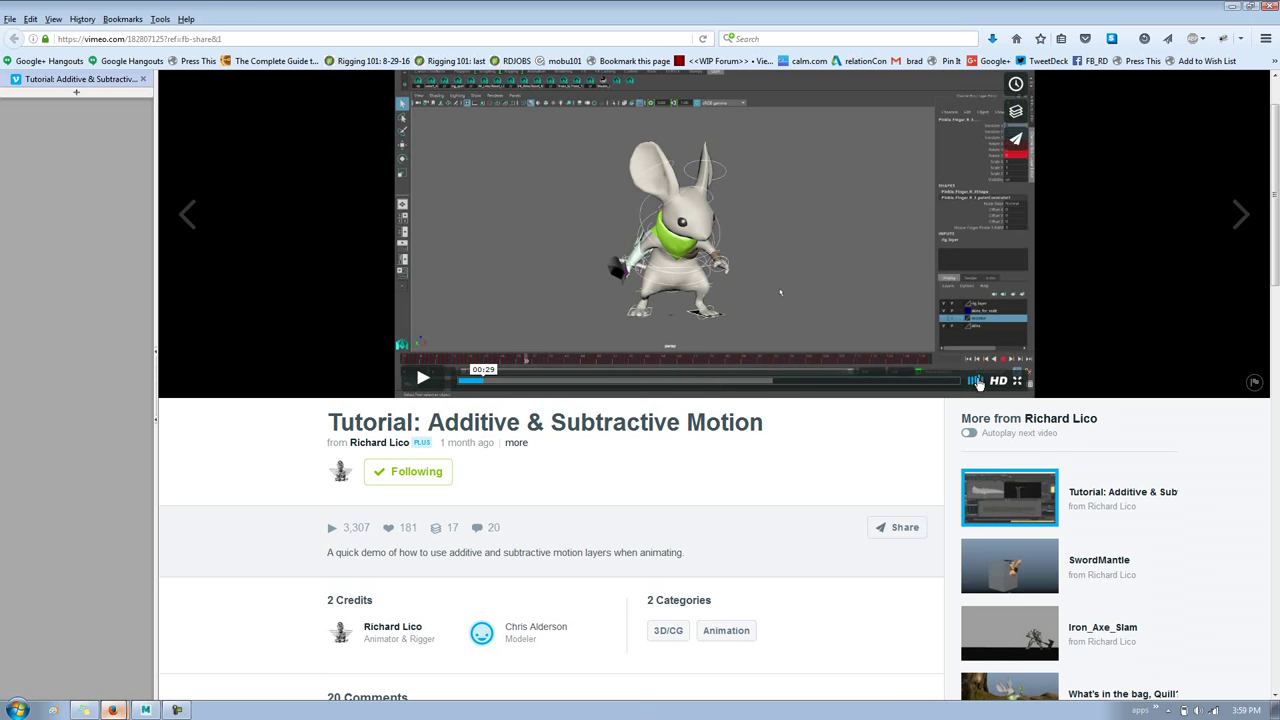
left_click(426, 390)
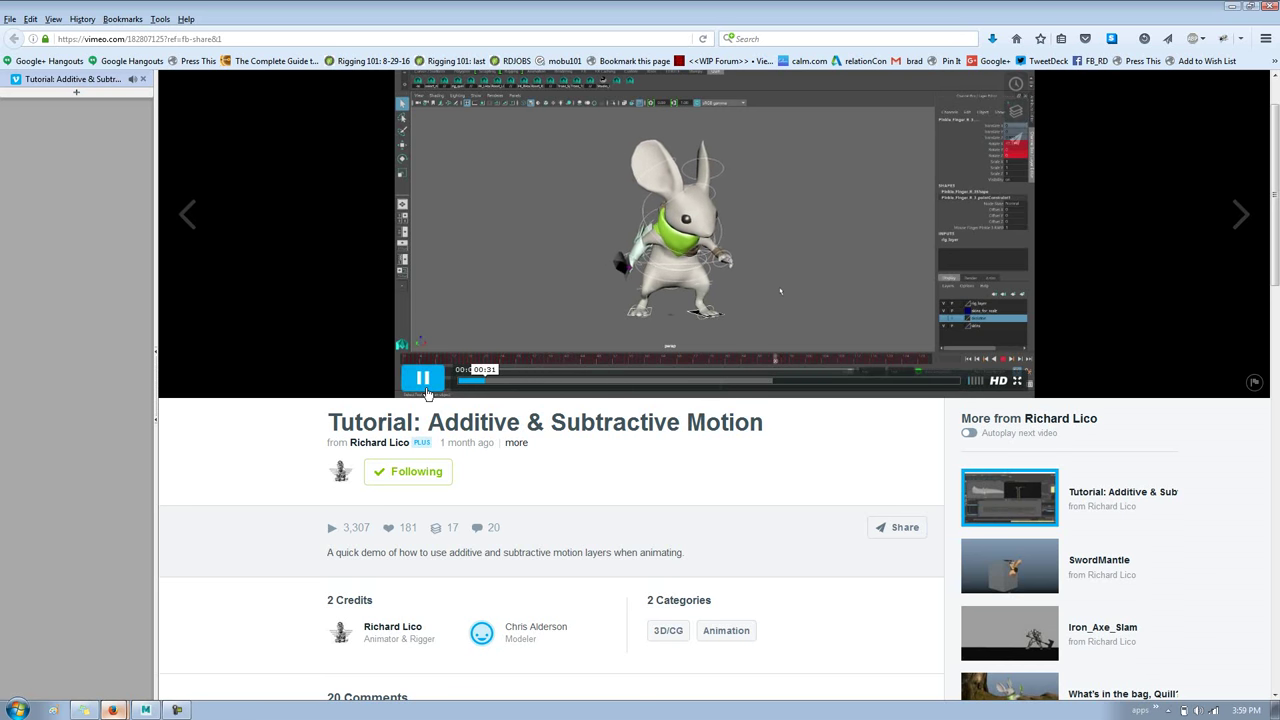
left_click(426, 390)
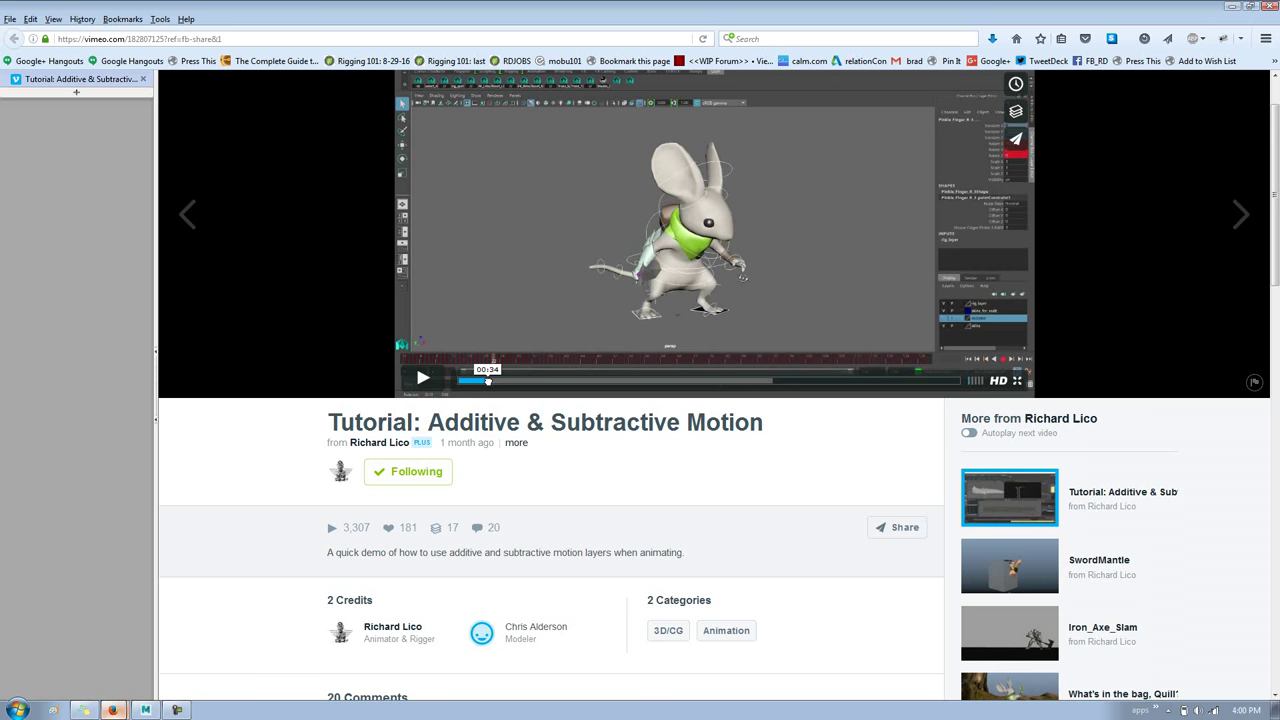
left_click(492, 381)
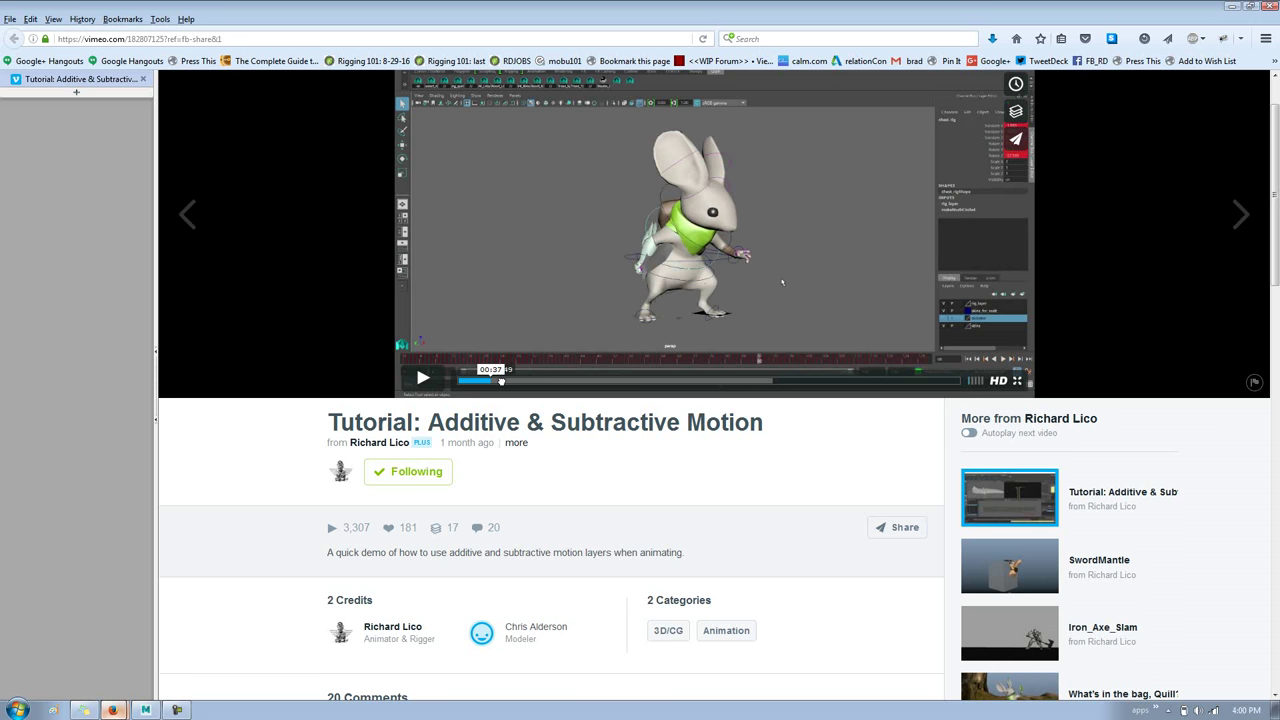
left_click(500, 384)
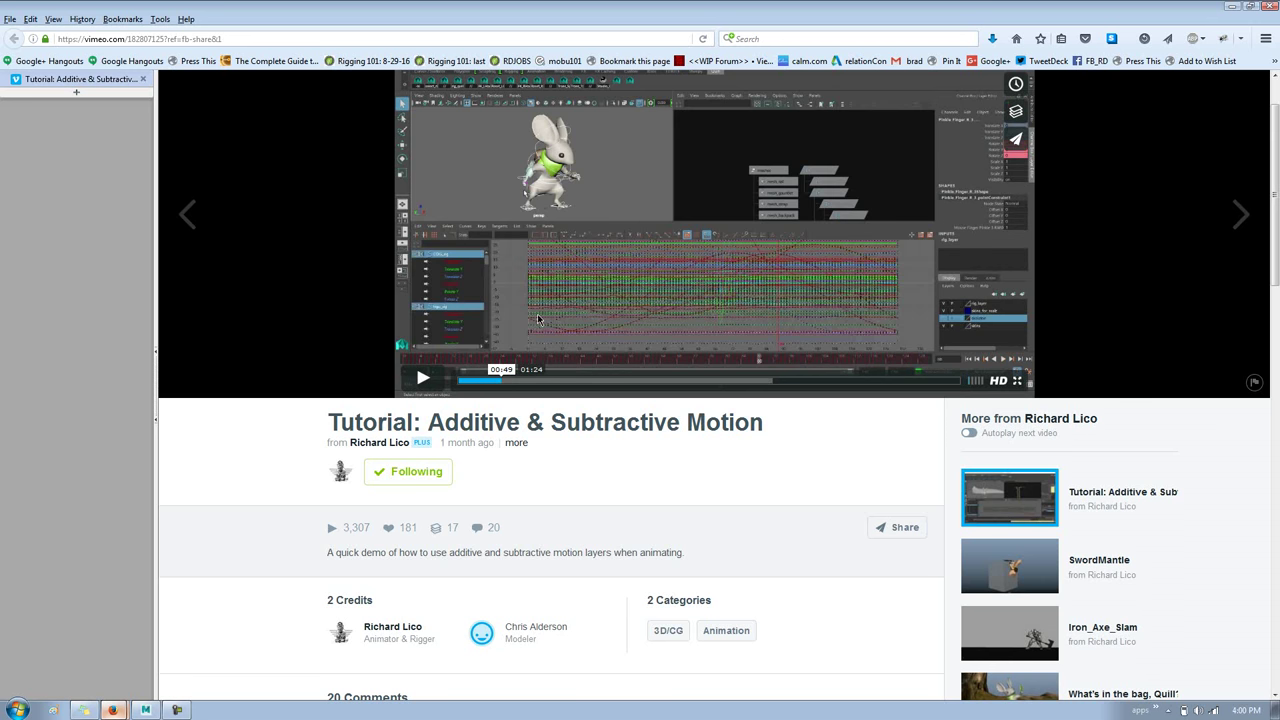
left_click(516, 381)
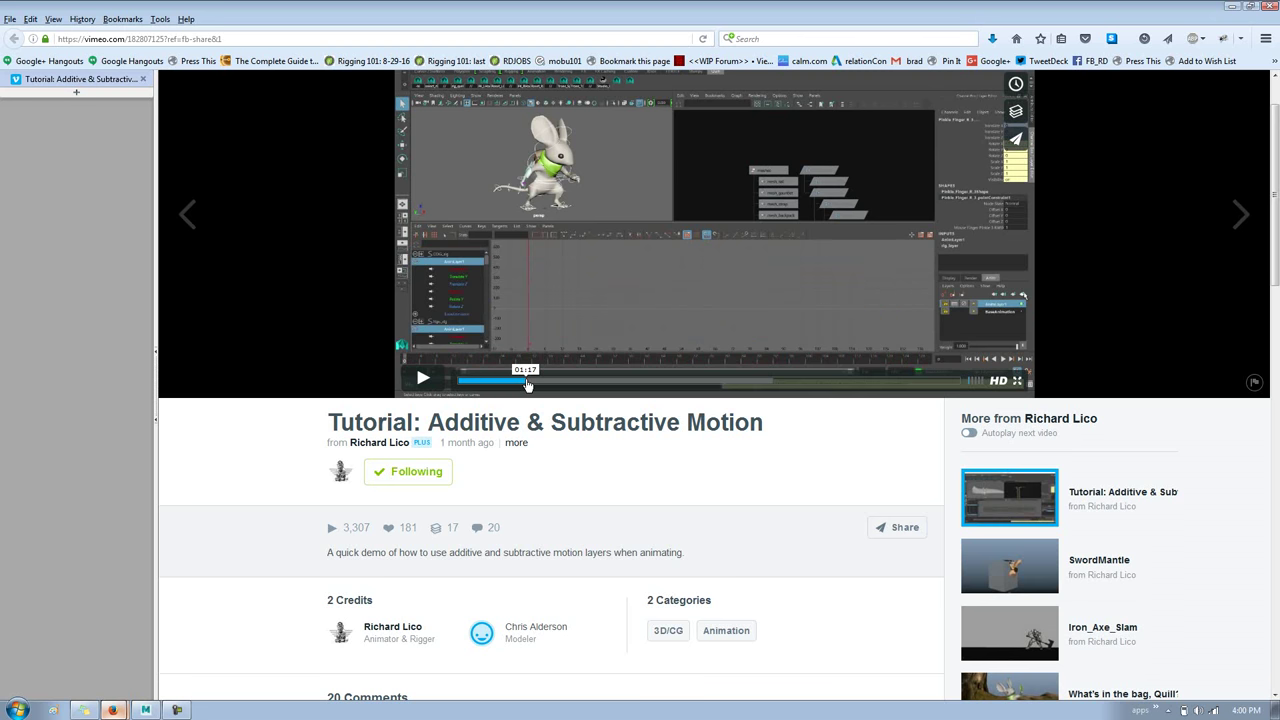
left_click(525, 381)
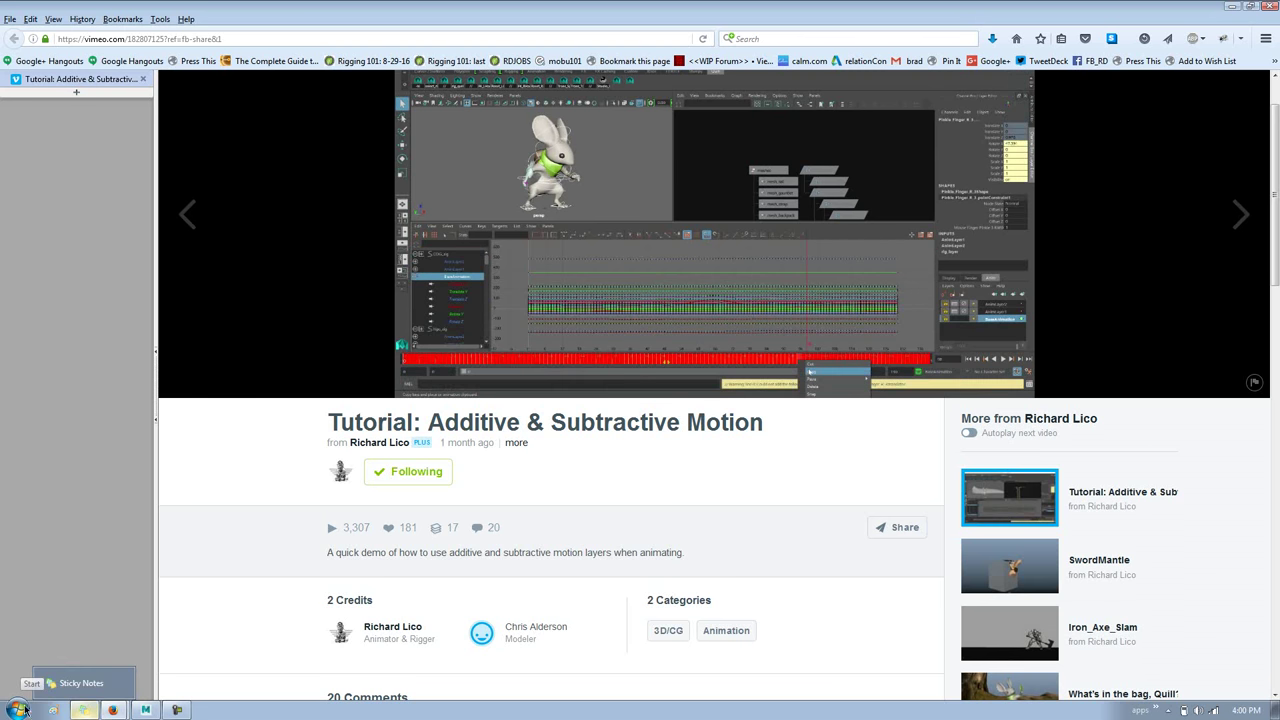
- Switch back to MotionBuilder, delete AnimLayer1 from the animation layers, and return to frame 0
left_click(144, 710)
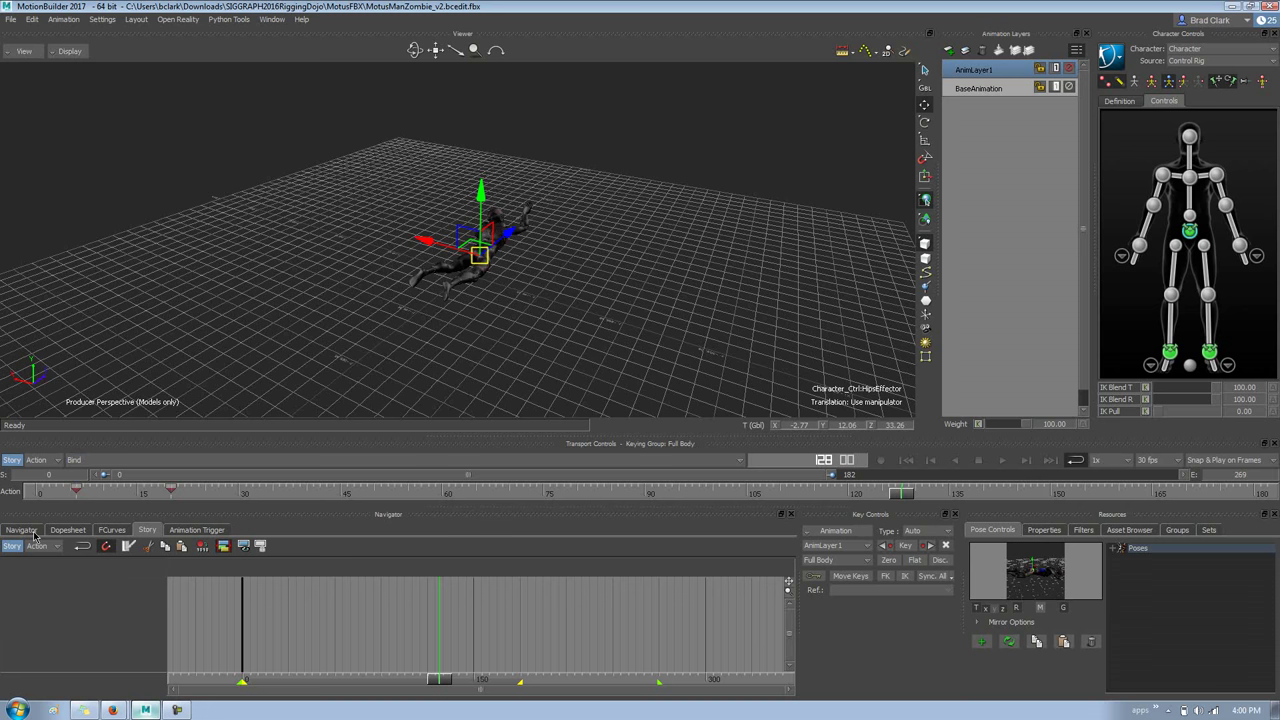
left_click(984, 50)
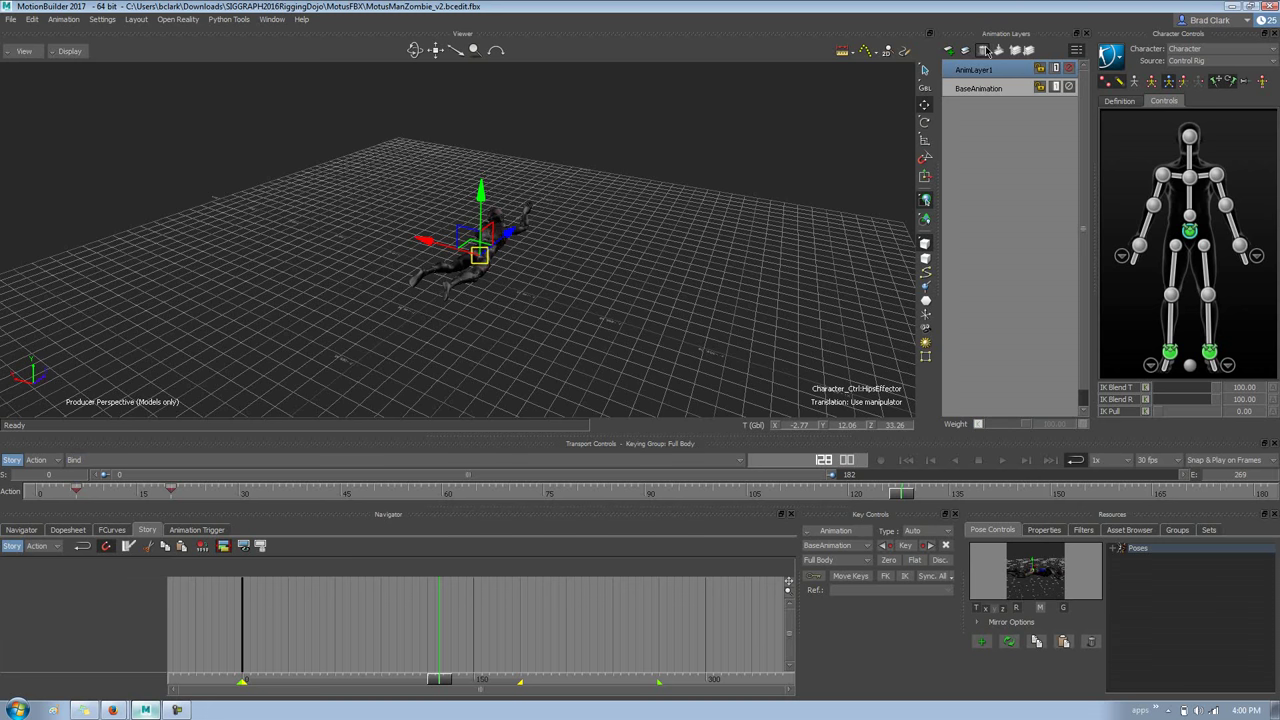
left_click(51, 493)
left_click_drag(48, 501, 35, 500)
- Frame the character, deselect the rig, and play the base crawl animation from the start before returning to frame 0
left_click_drag(433, 290, 406, 283, "alt")
key("f")
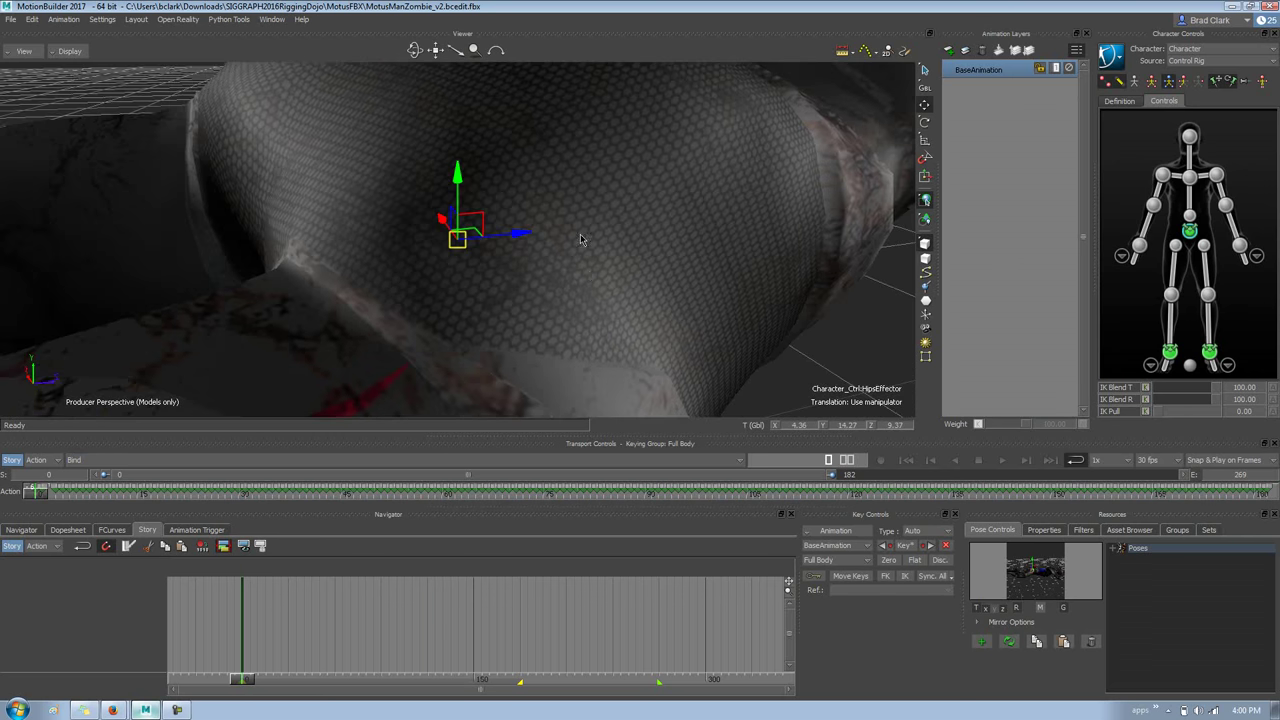
scroll(601, 229, "down", 10)
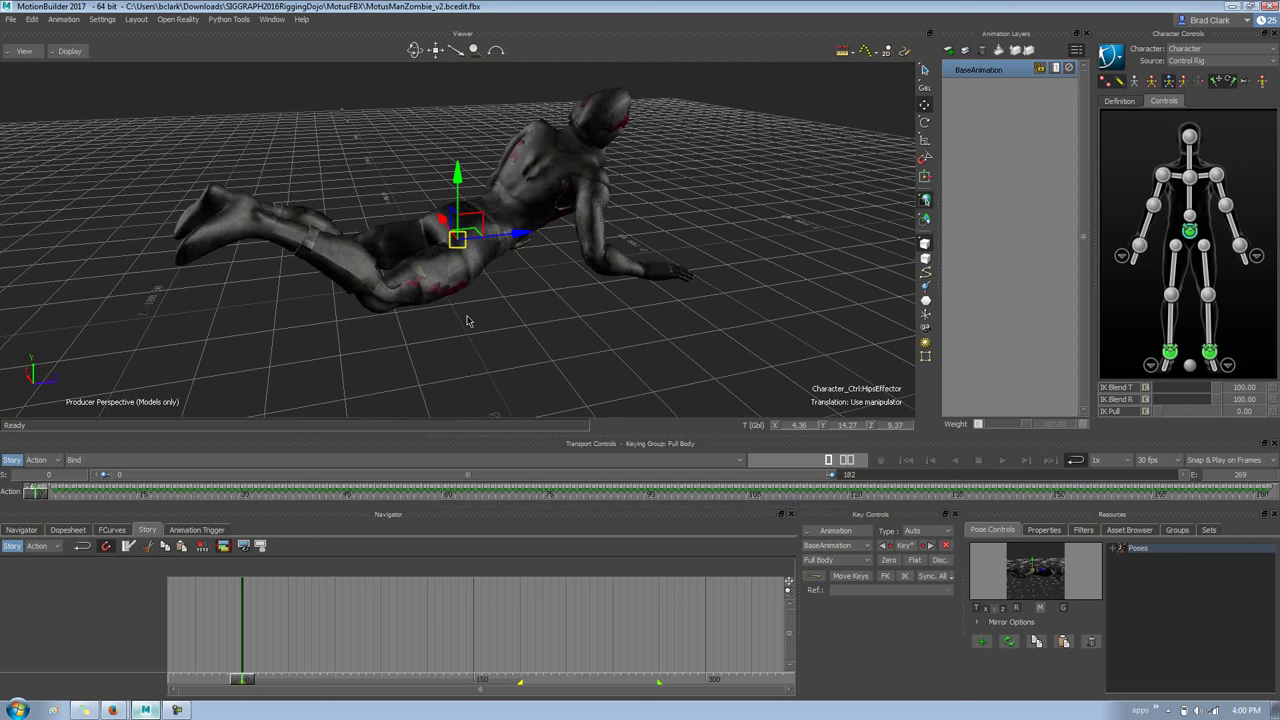
left_click(468, 320)
left_click_drag(468, 320, 380, 297, "alt")
key("alt+v")
key("alt+v")
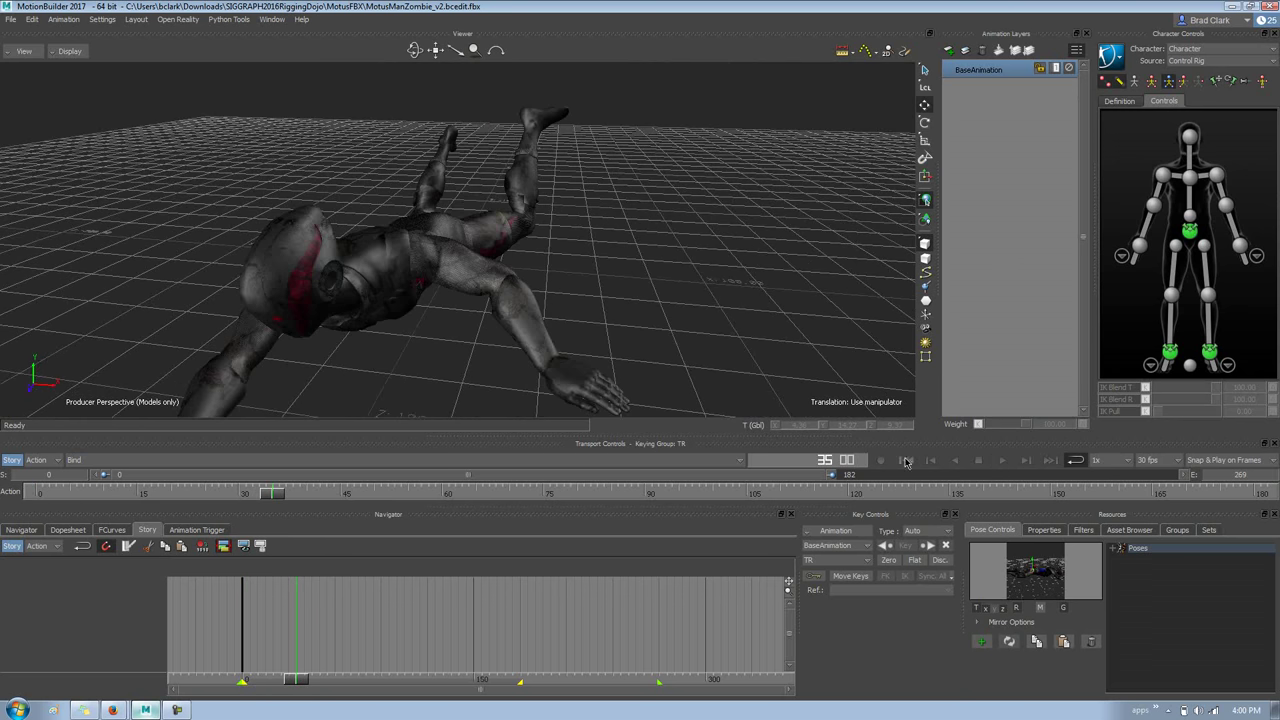
left_click(905, 460)
right_click_drag(791, 214, 639, 222, "alt")
scroll(655, 235, "up", 5)
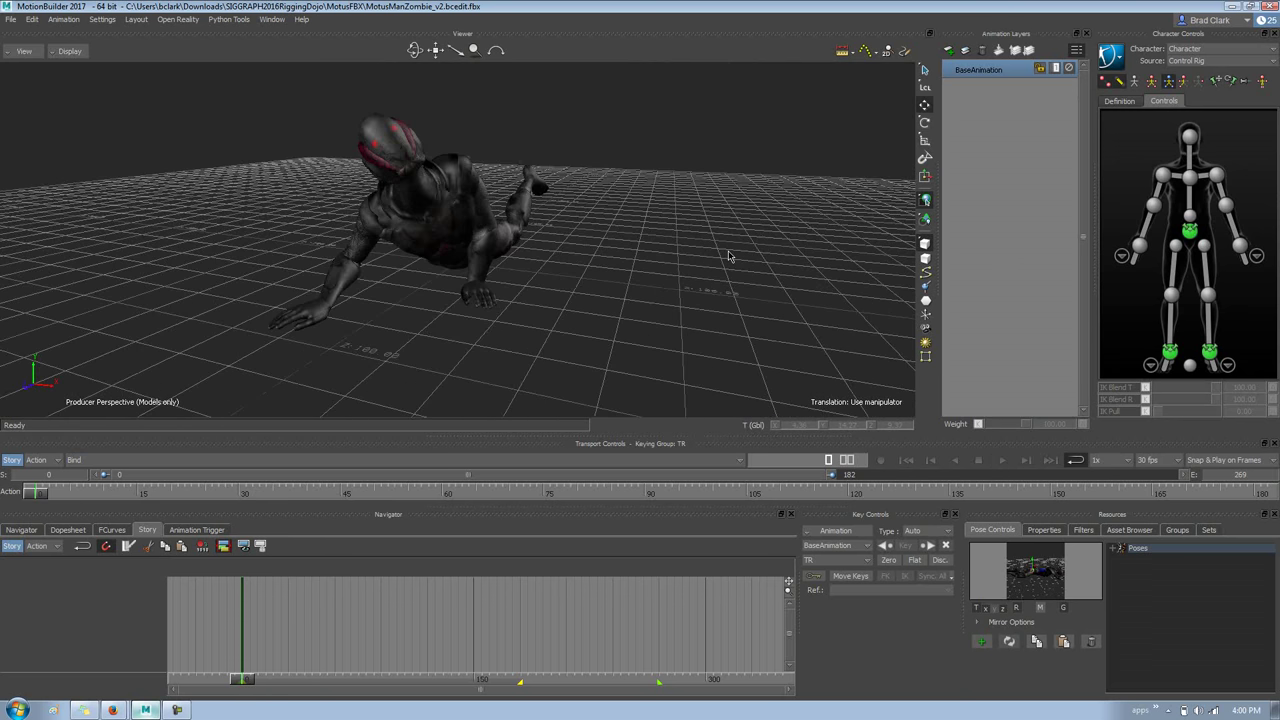
key("space")
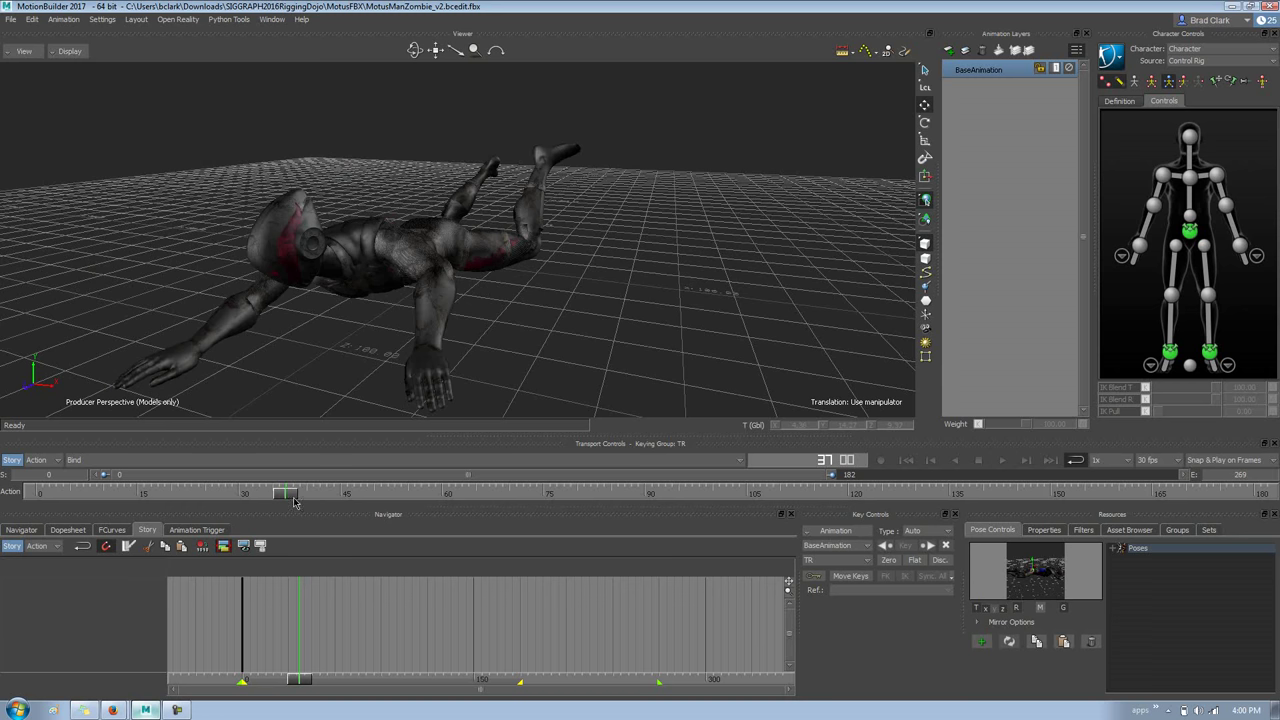
key("Home")
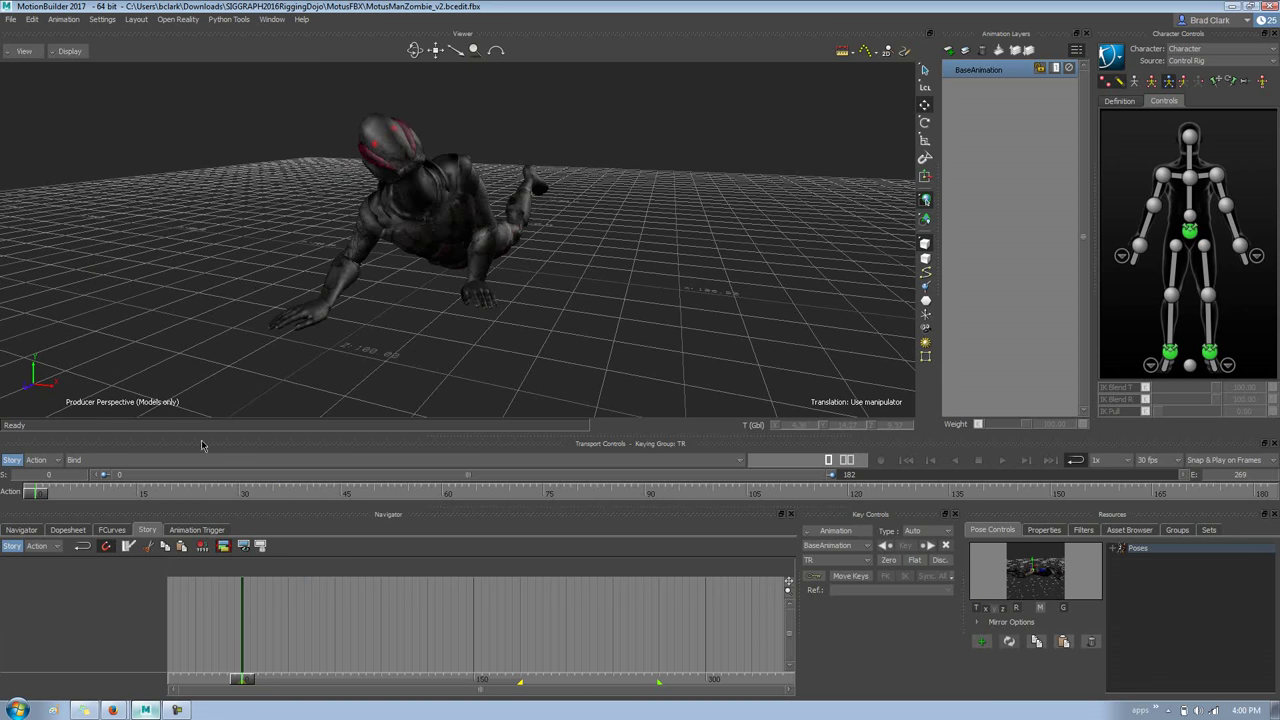
- Add a new animation layer above BaseAnimation and set its layer mode to Override
left_click(949, 51)
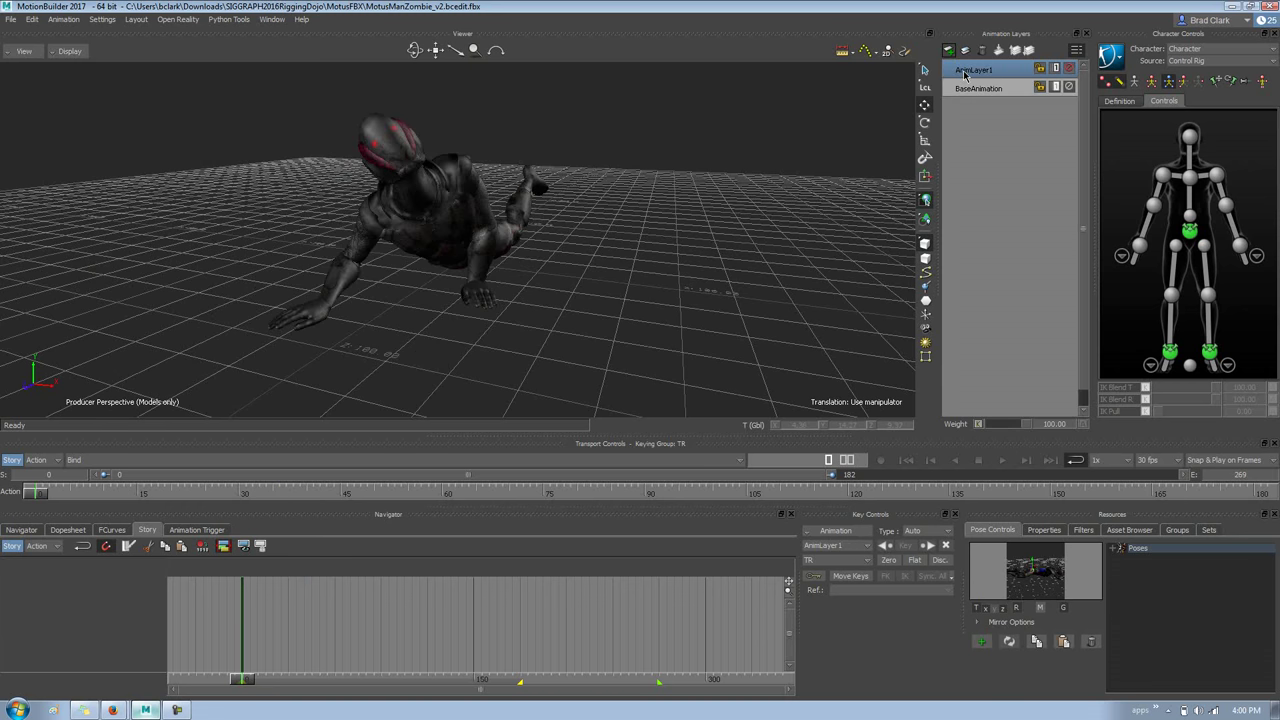
right_click(964, 74)
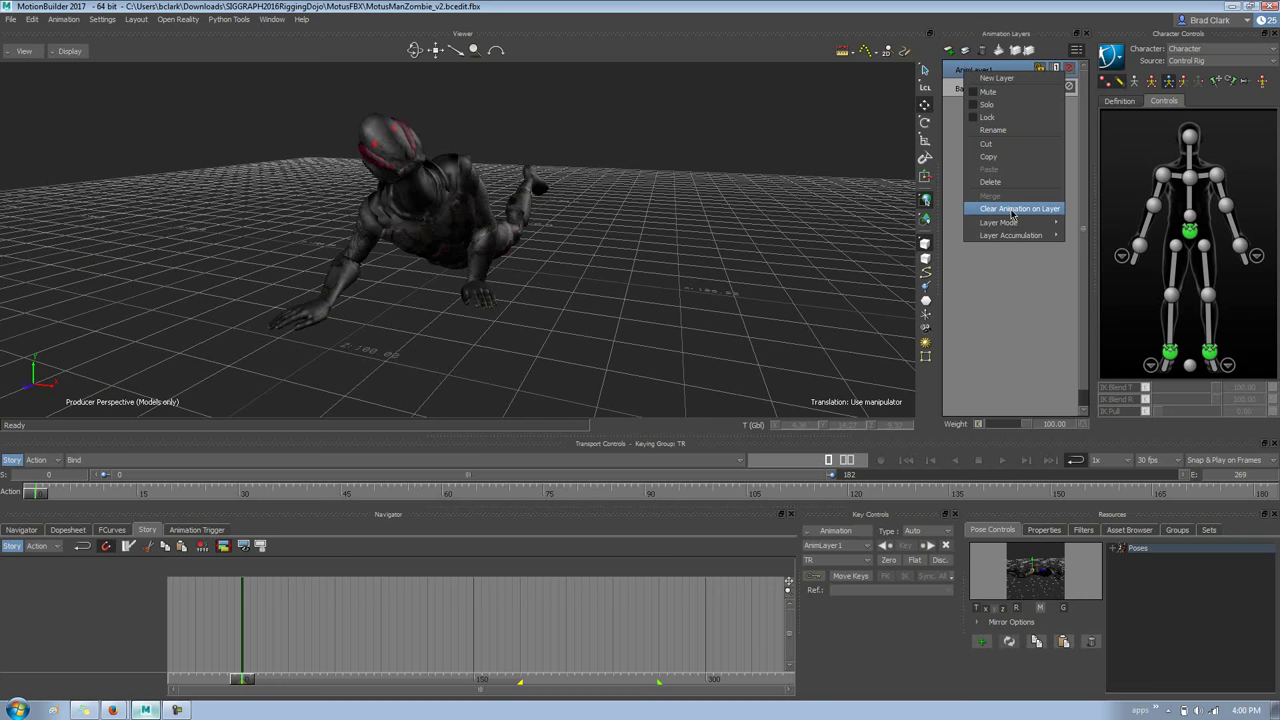
mouse_move(1012, 228)
left_click(1090, 237)
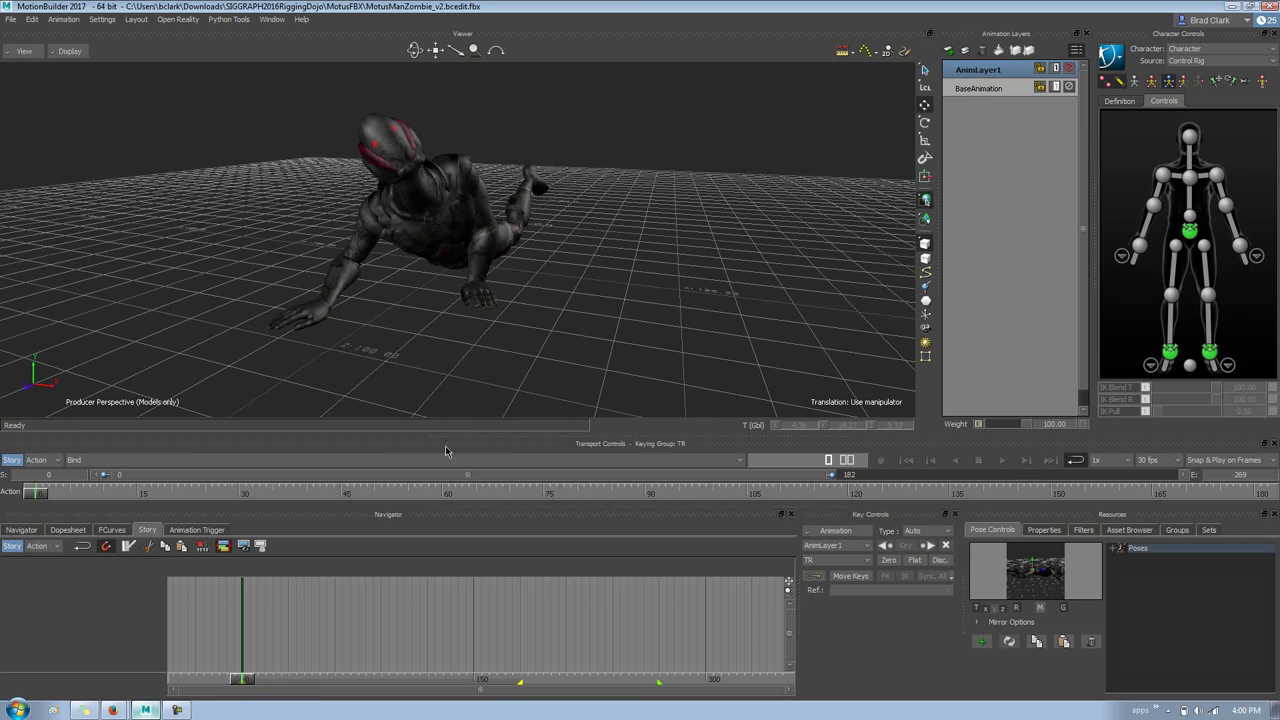
- Key the full body from the hips effector at frame 0 on the new layer, and switch Story mode off
left_click_drag(45, 499, 3, 502)
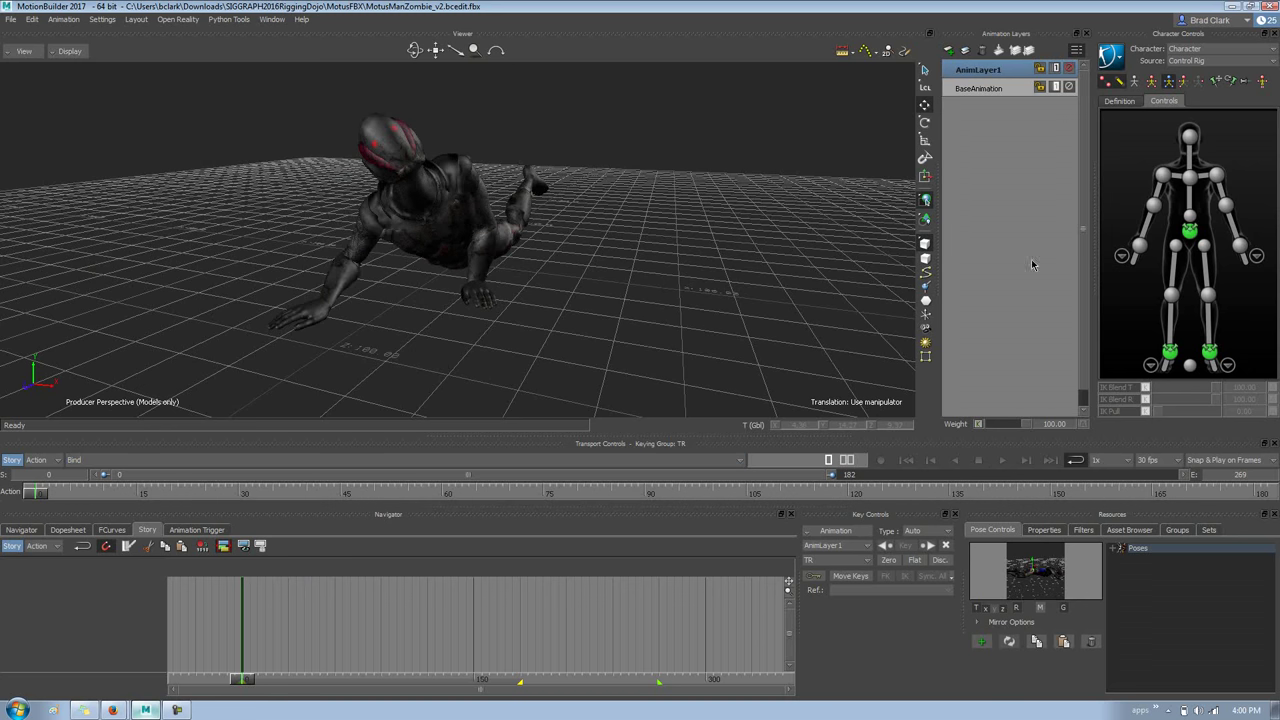
left_click(1176, 234)
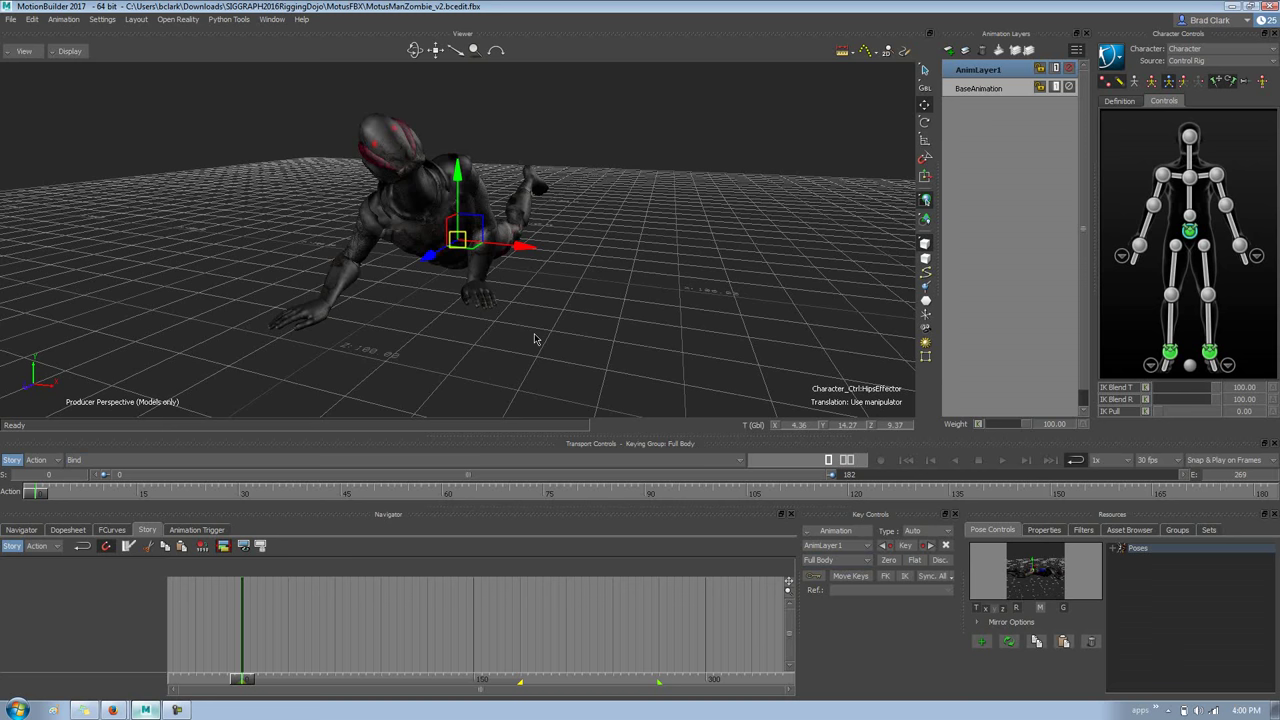
key("k")
left_click(11, 459)
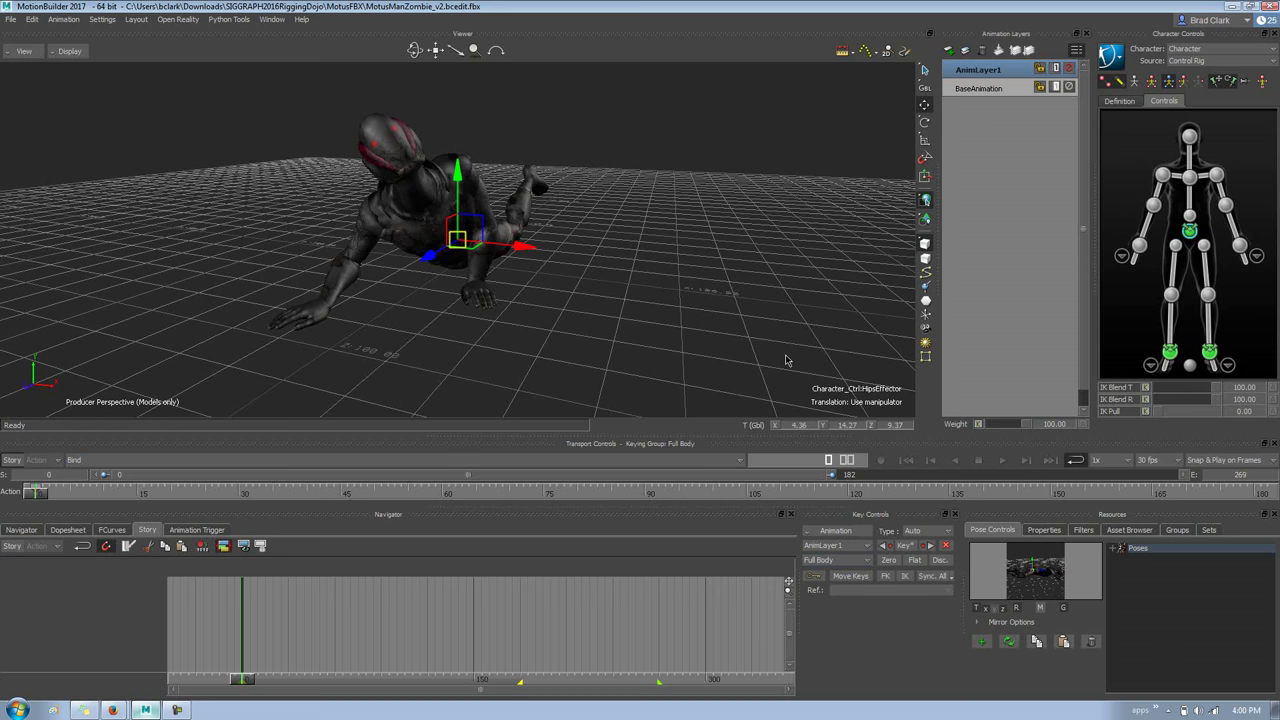
mouse_move(47, 501)
left_mouse_down()
mouse_move(605, 525)
mouse_move(30, 498)
left_mouse_up()
- Set the override layer's weight to 66.67 while playing the crawl, and check the blended motion by scrubbing to frame 34
left_click_drag(1030, 426, 1006, 428)
key("space")
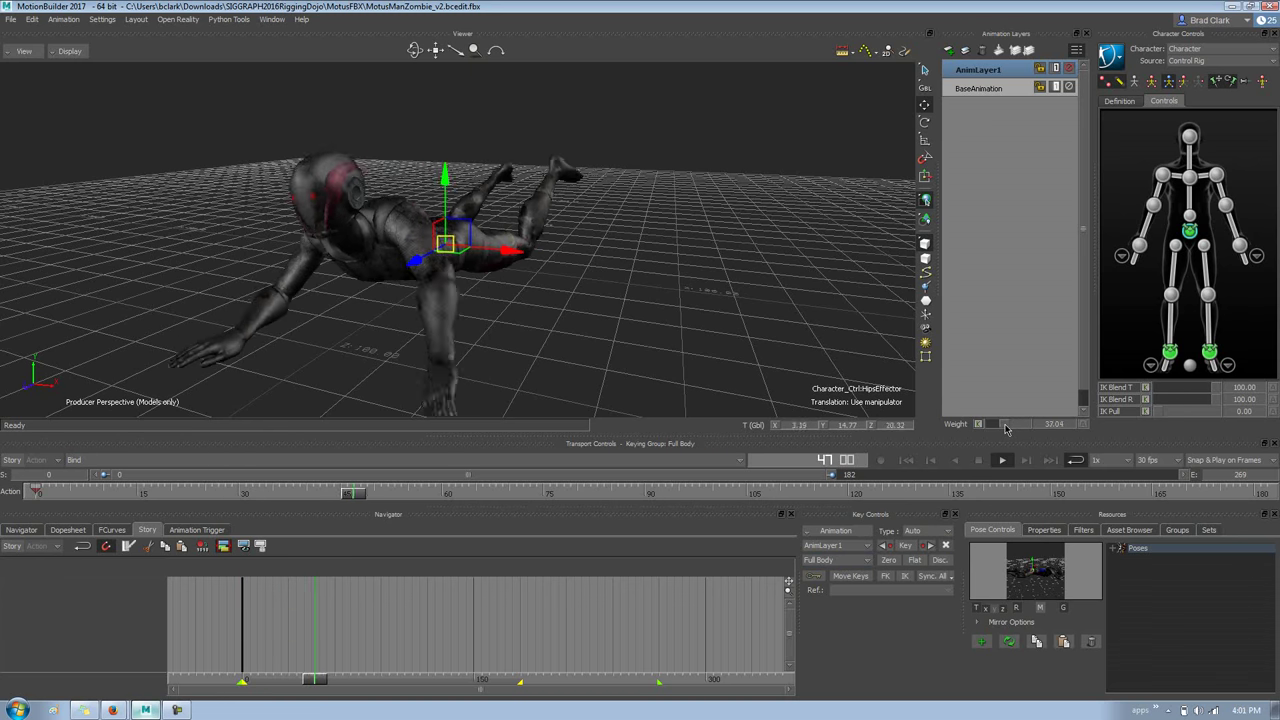
mouse_move(1005, 426)
left_mouse_down()
mouse_move(1028, 426)
mouse_move(1016, 426)
left_mouse_up()
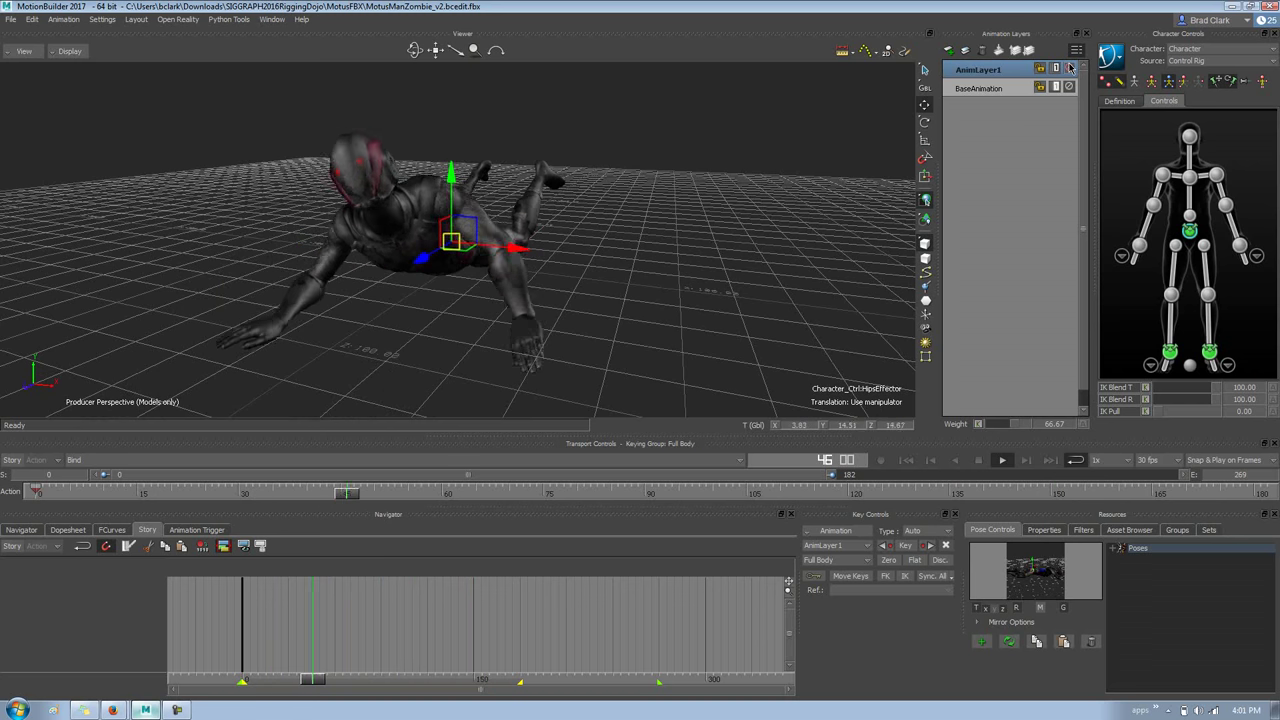
key("space")
mouse_move(405, 495)
left_mouse_down()
mouse_move(46, 505)
mouse_move(540, 492)
mouse_move(115, 500)
mouse_move(270, 494)
left_mouse_up()
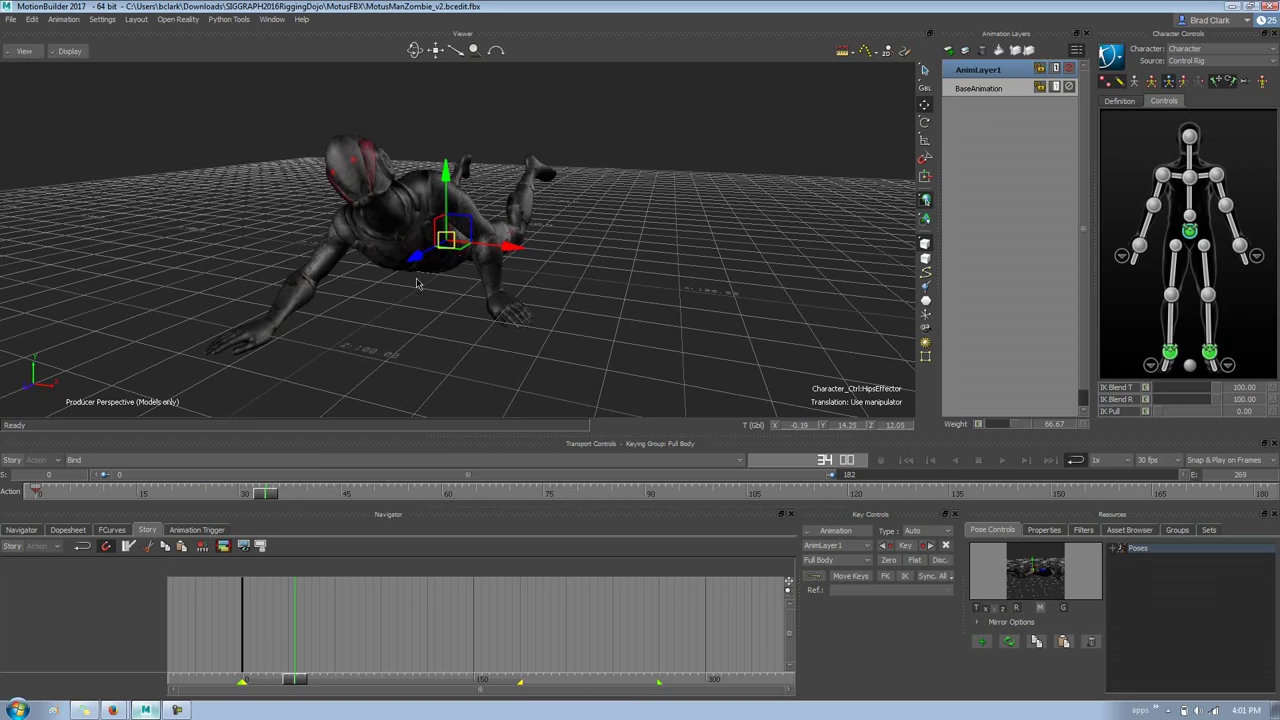
- Key the override layer's weight at 66.67 on frame 40 and at 0 around frame 50, then check the crawl through to frame 182
mouse_move(272, 497)
left_mouse_down()
mouse_move(352, 496)
mouse_move(112, 492)
mouse_move(155, 481)
mouse_move(304, 493)
left_mouse_up()
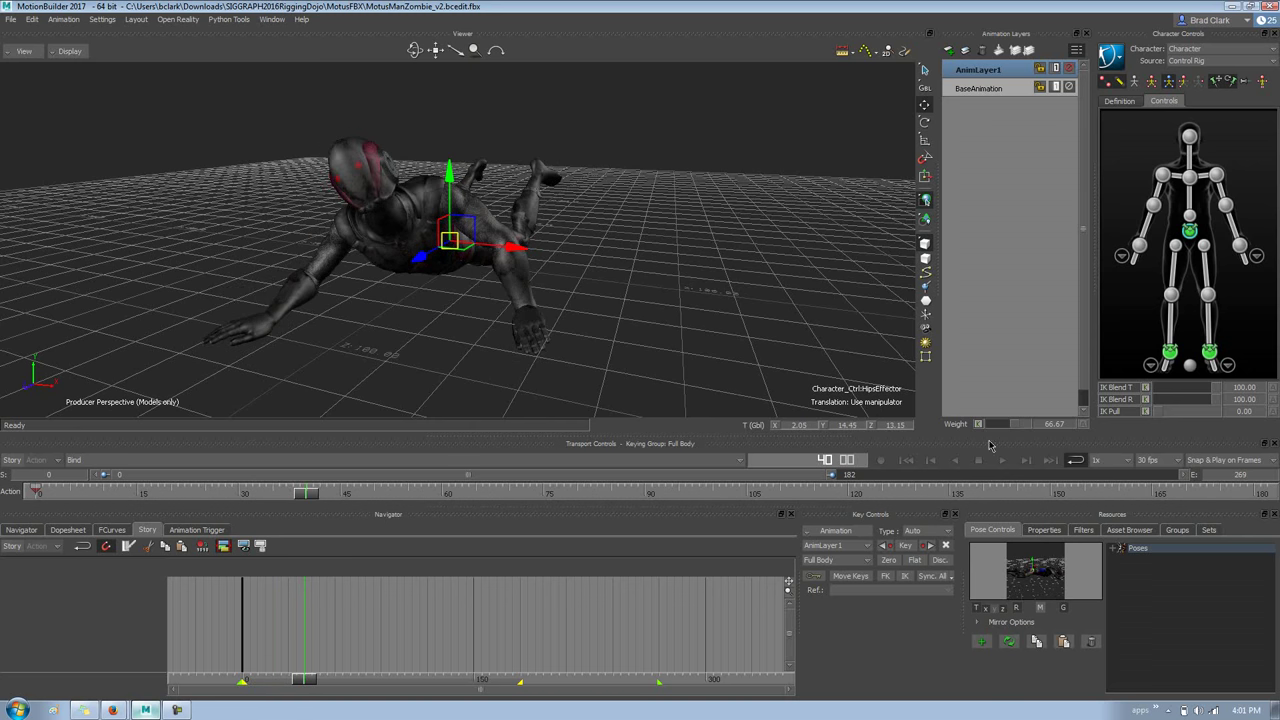
left_click(979, 425)
left_click_drag(307, 495, 372, 493)
left_click_drag(1021, 427, 978, 427)
left_click(979, 424)
mouse_move(372, 494)
left_mouse_down()
mouse_move(60, 495)
mouse_move(1266, 494)
left_mouse_up()
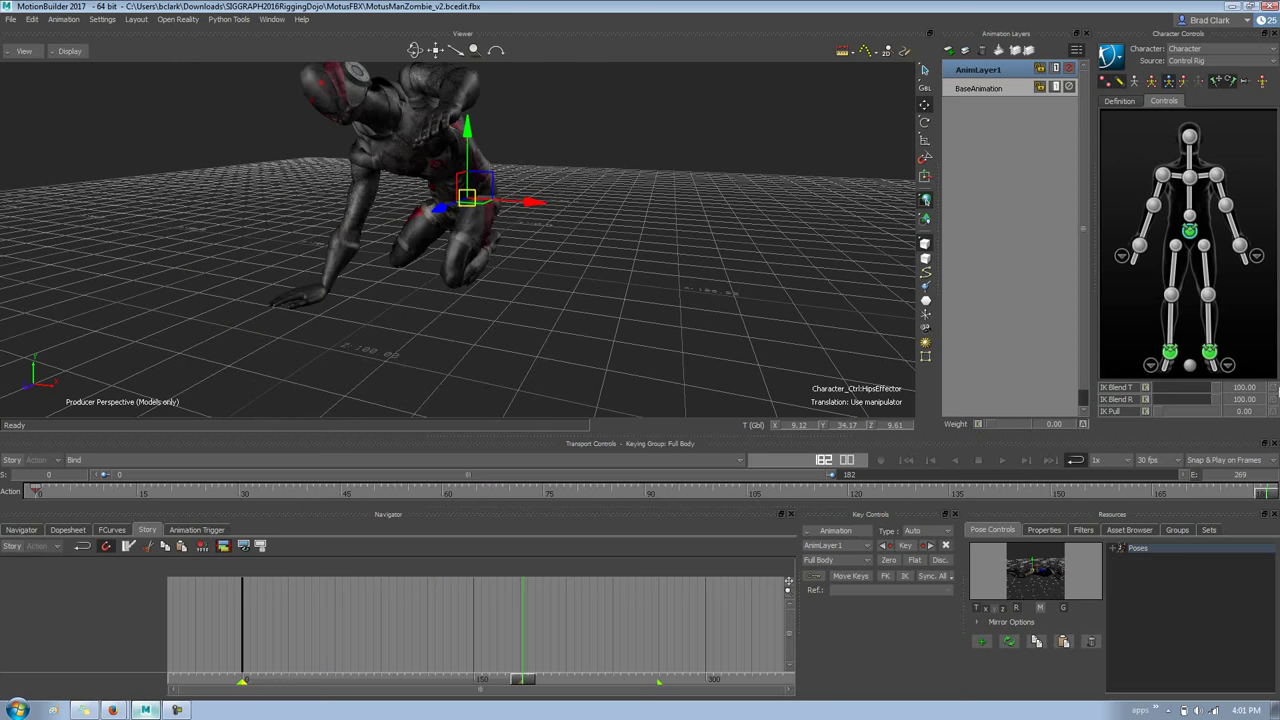
left_click_drag(627, 221, 615, 235, "shift")
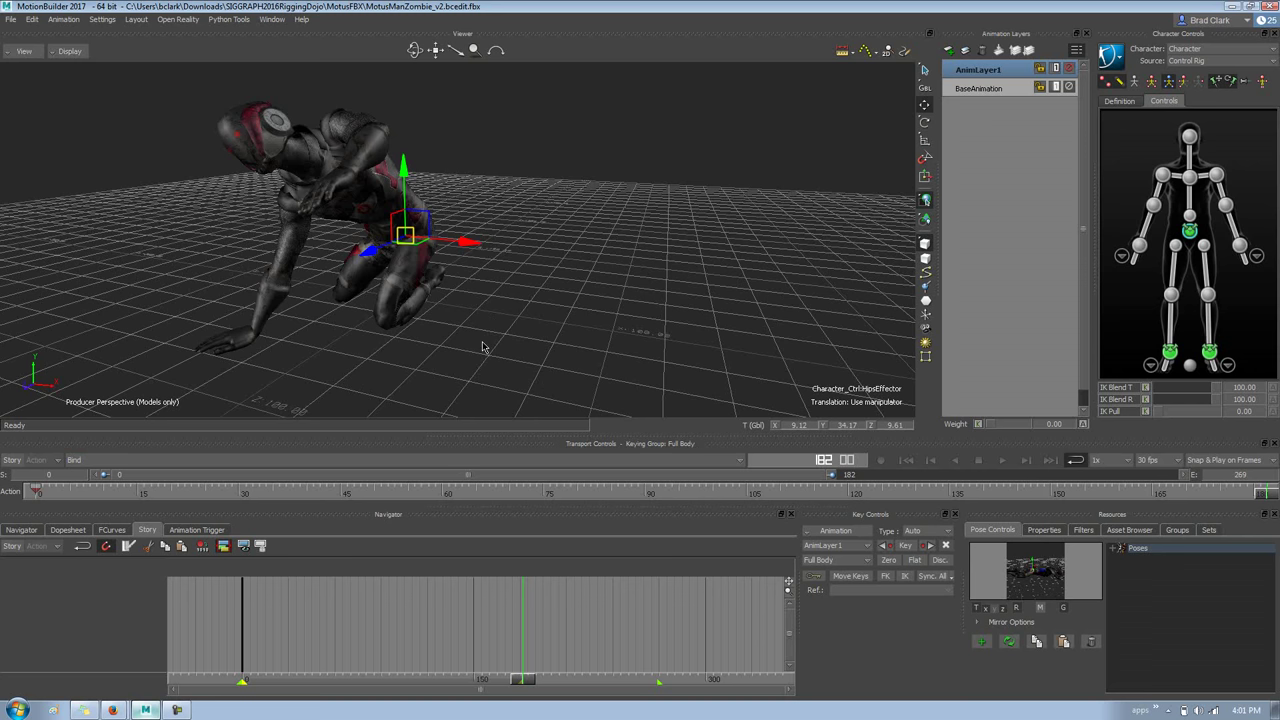
- Switch to Firefox, scrub through the Additive & Subtractive Motion tutorial video, and return to MotionBuilder
key("alt+Tab")
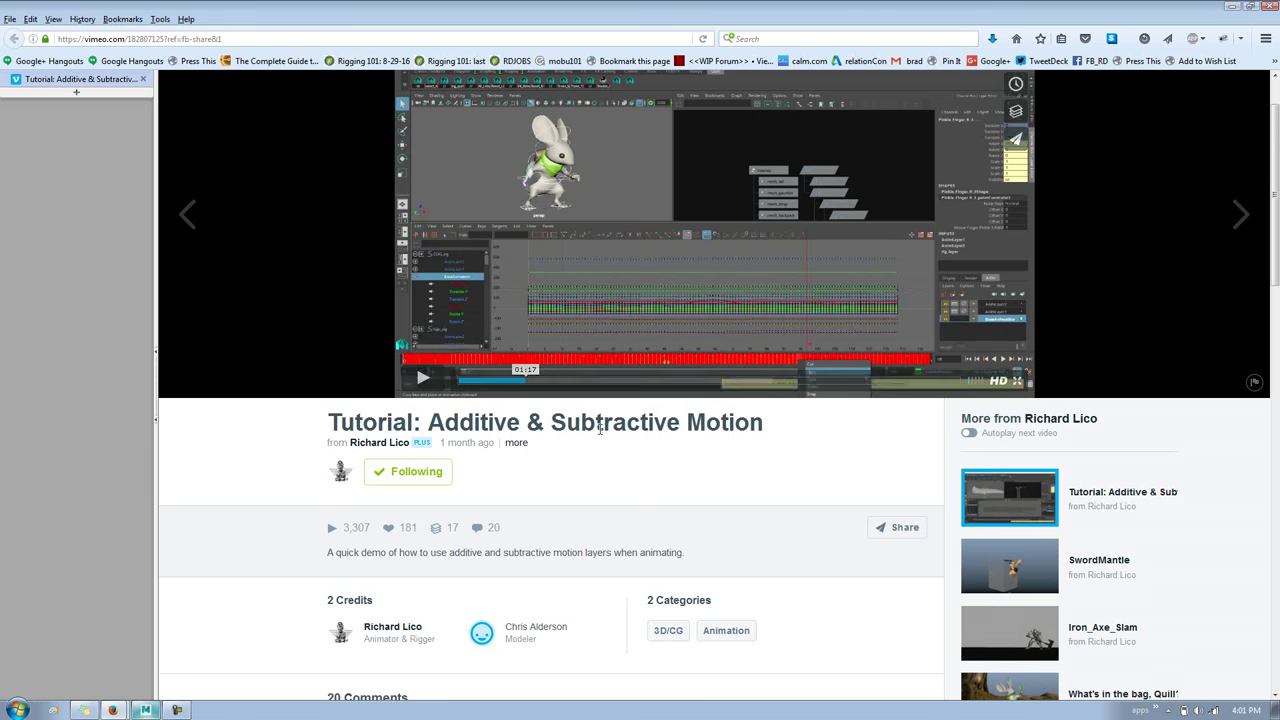
left_click_drag(526, 385, 565, 379)
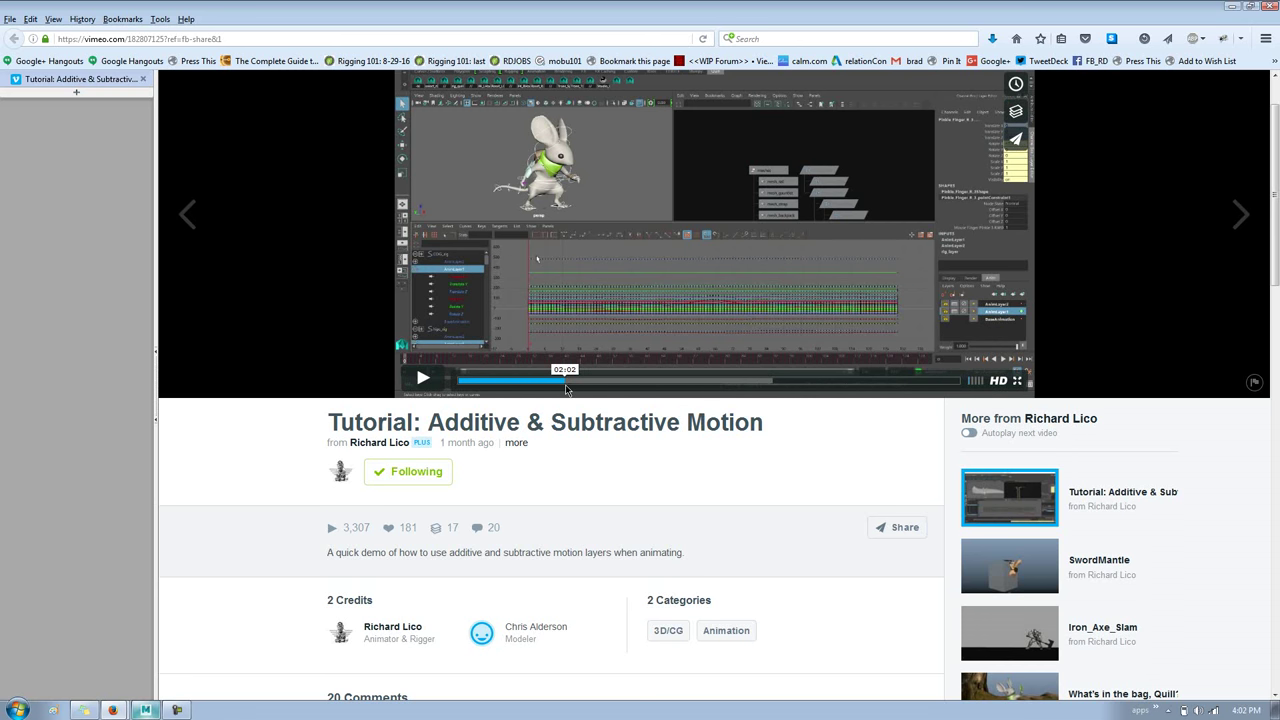
left_click_drag(569, 384, 618, 384)
key("alt+Tab")
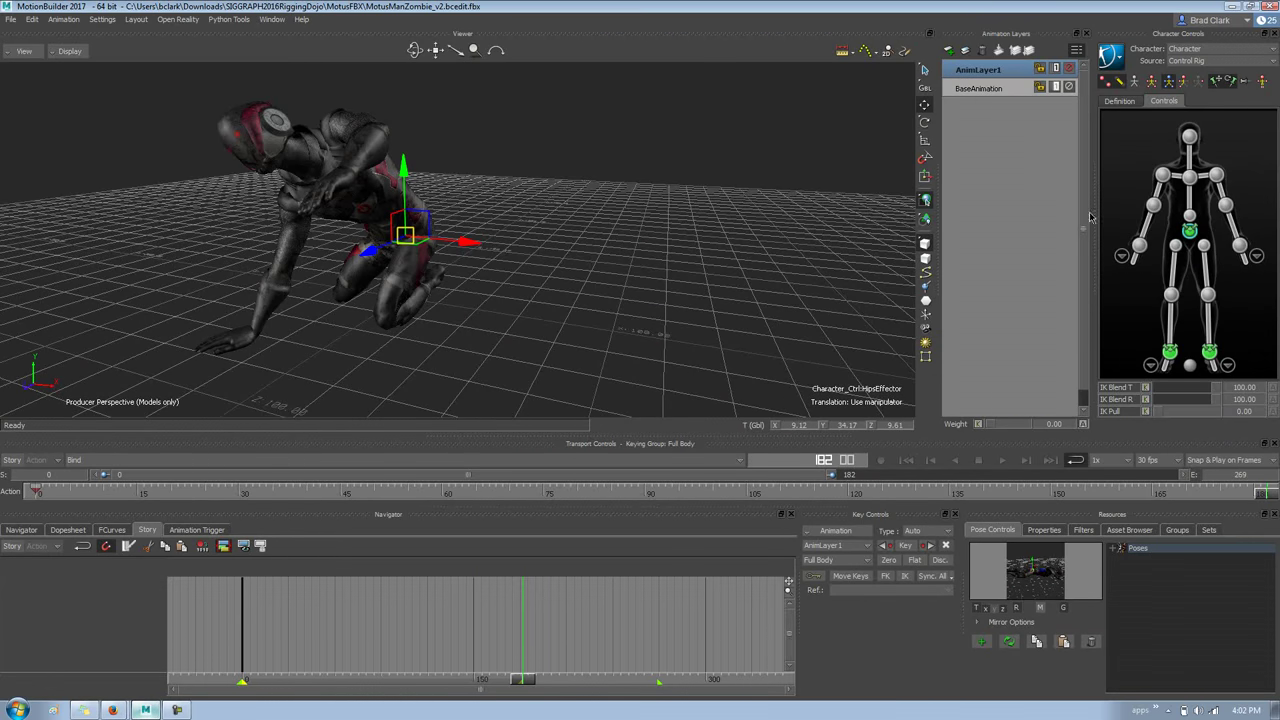
- Delete the override layer and duplicate the BaseAnimation layer
left_click(982, 50)
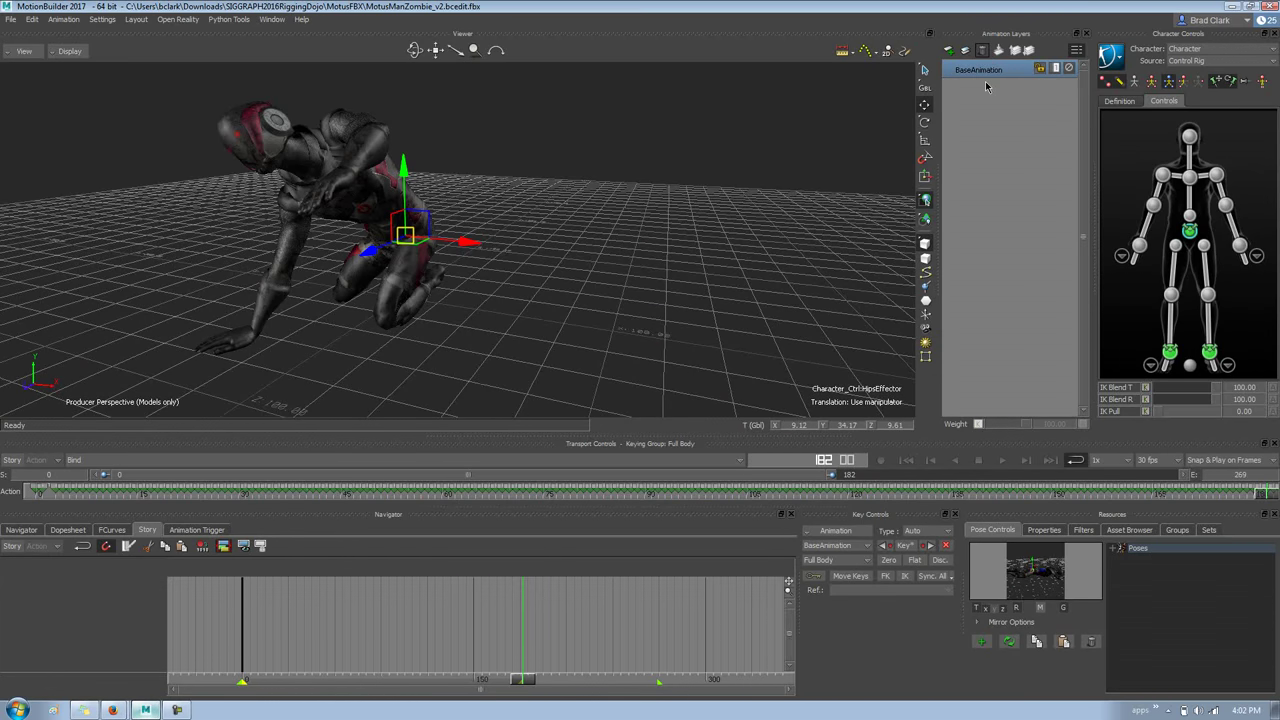
right_click(997, 80)
left_click(995, 73)
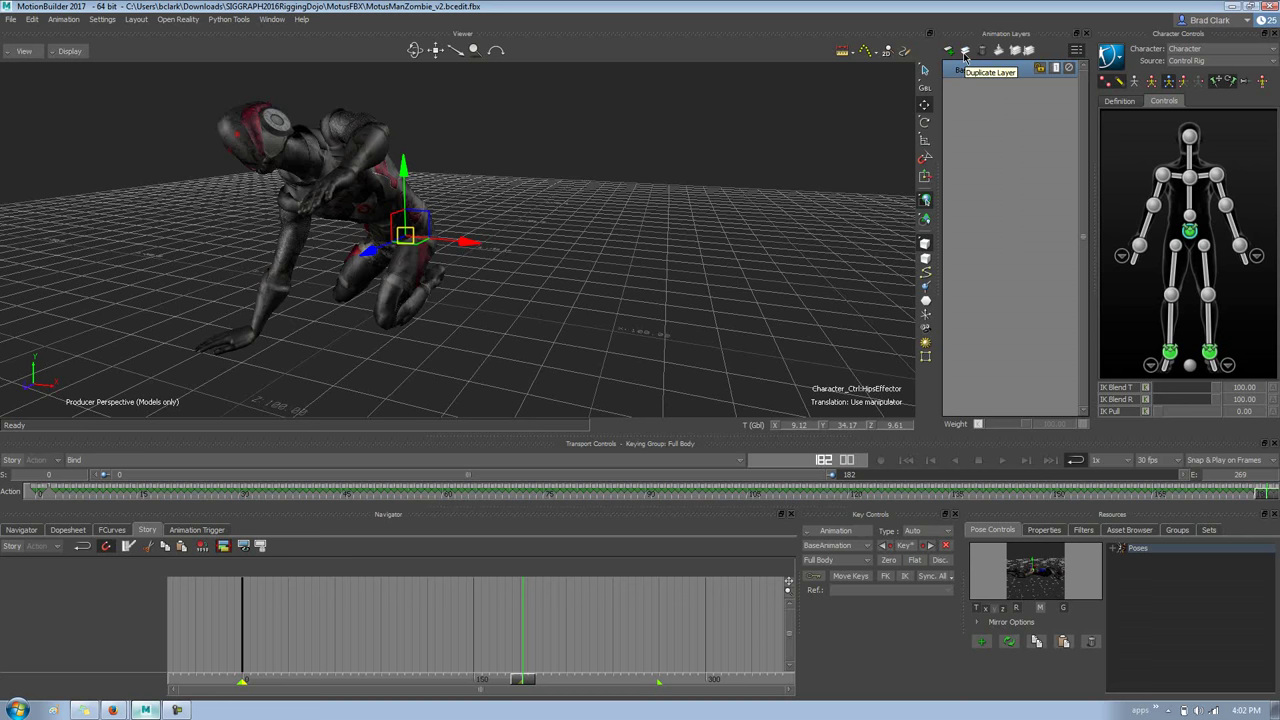
left_click(965, 52)
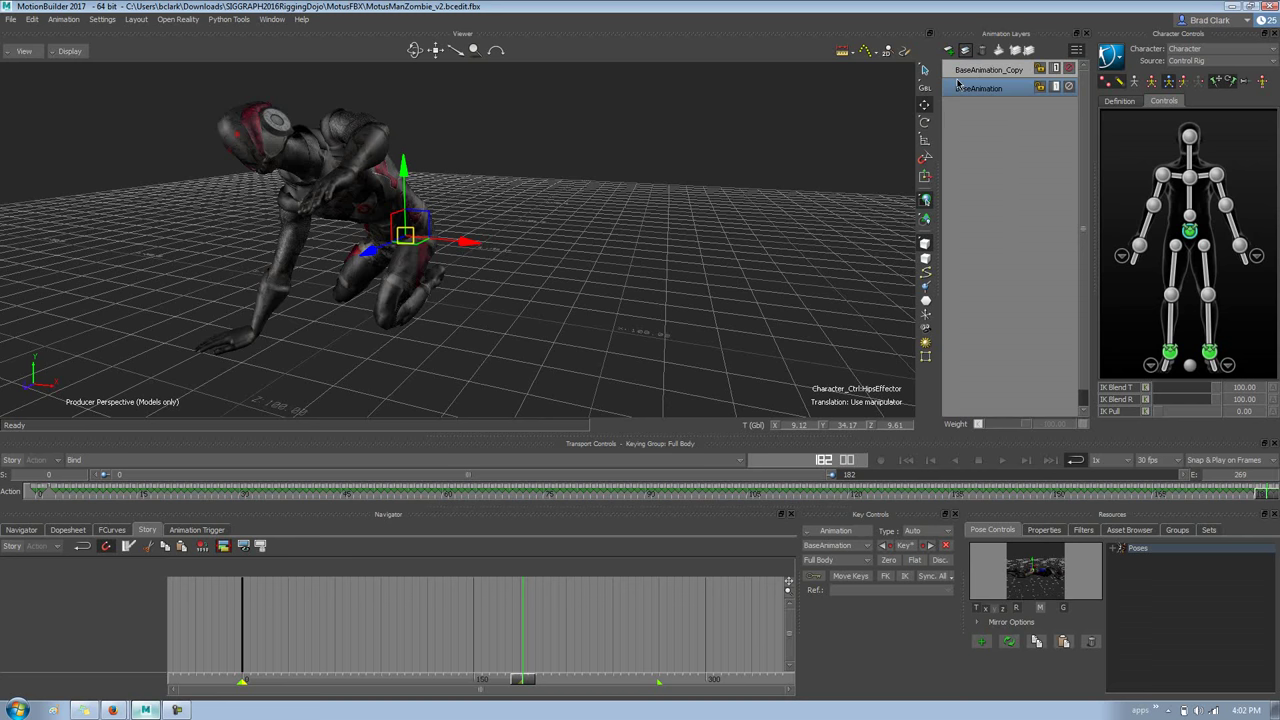
- Add two new animation layers and move the BaseAnimation copy to the top of the layer stack
left_click(950, 52)
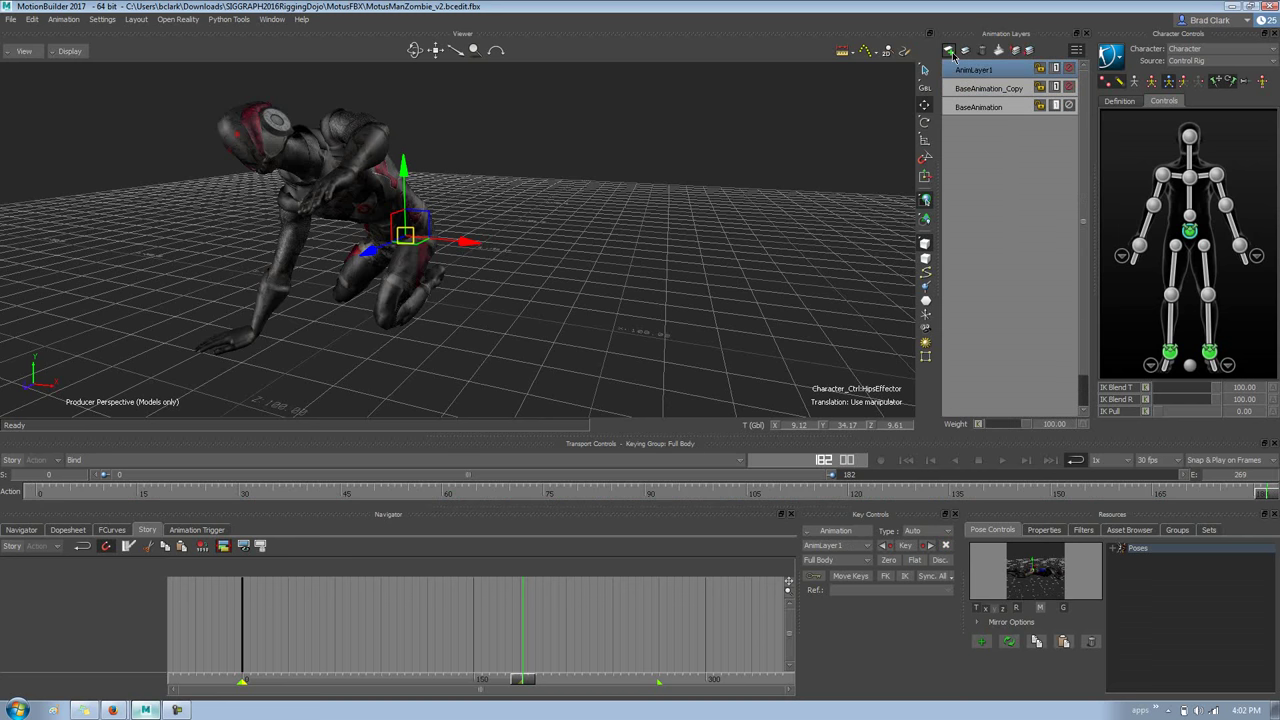
left_click(950, 52)
left_click_drag(990, 110, 994, 66)
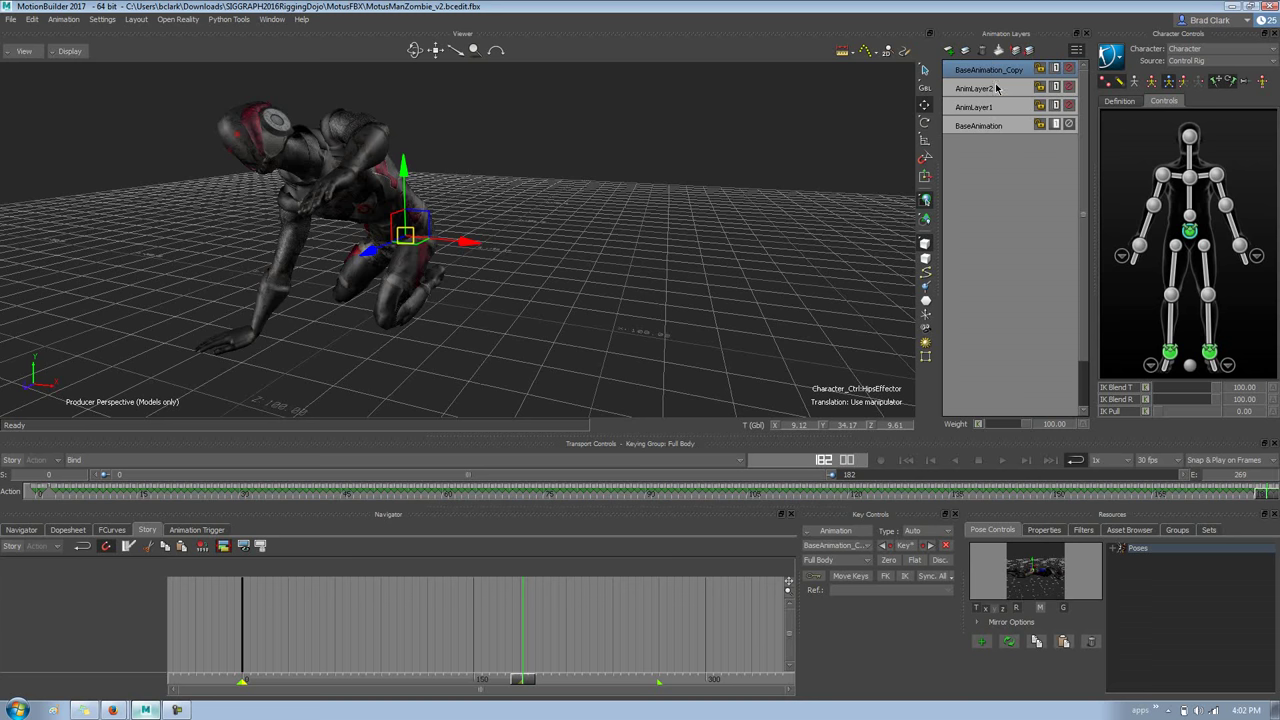
- Set the layer mode of the BaseAnimation copy to Override
left_click(991, 105)
left_click(995, 87, "shift")
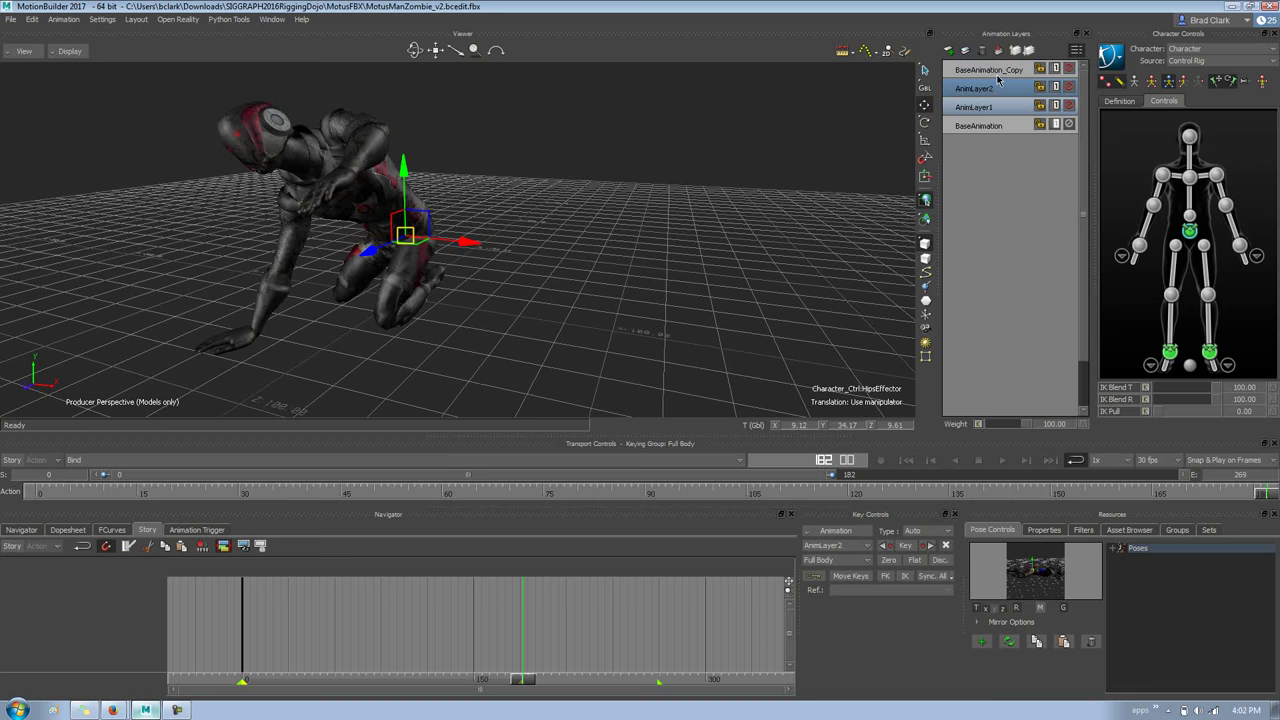
left_click(998, 72)
left_click(986, 104)
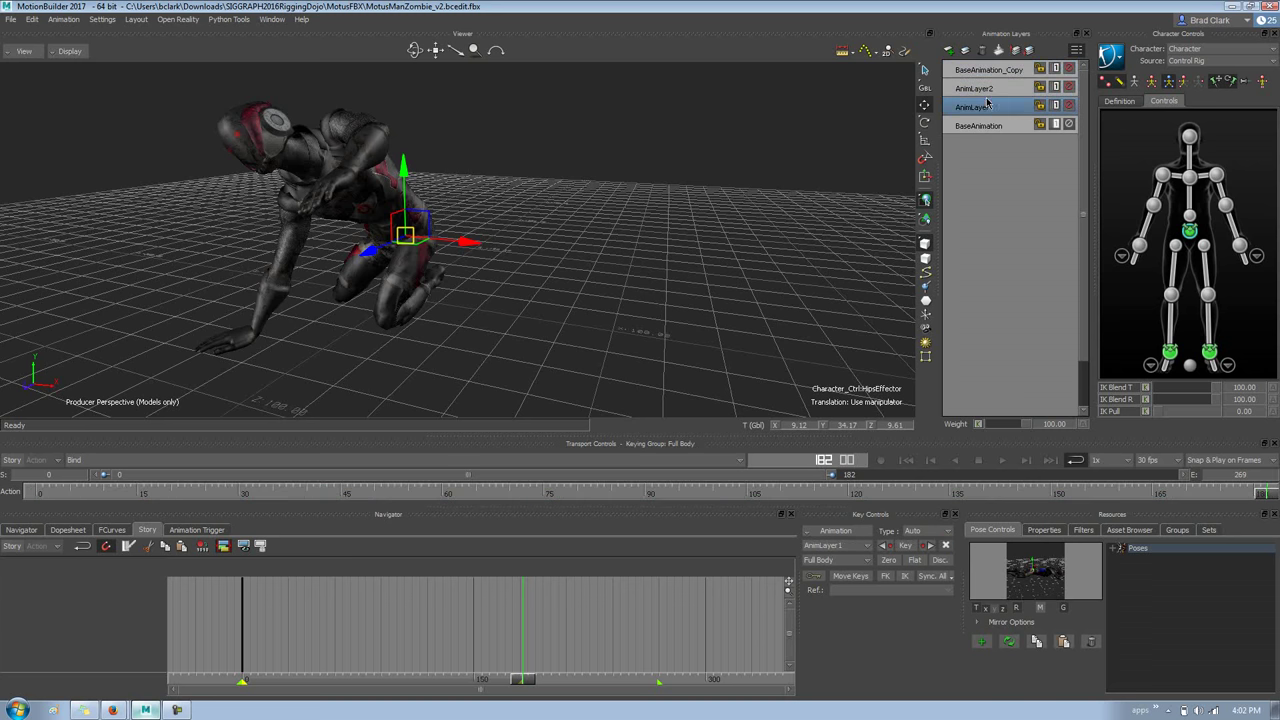
left_click(988, 89, "ctrl")
left_click(989, 74, "ctrl")
right_click(988, 73)
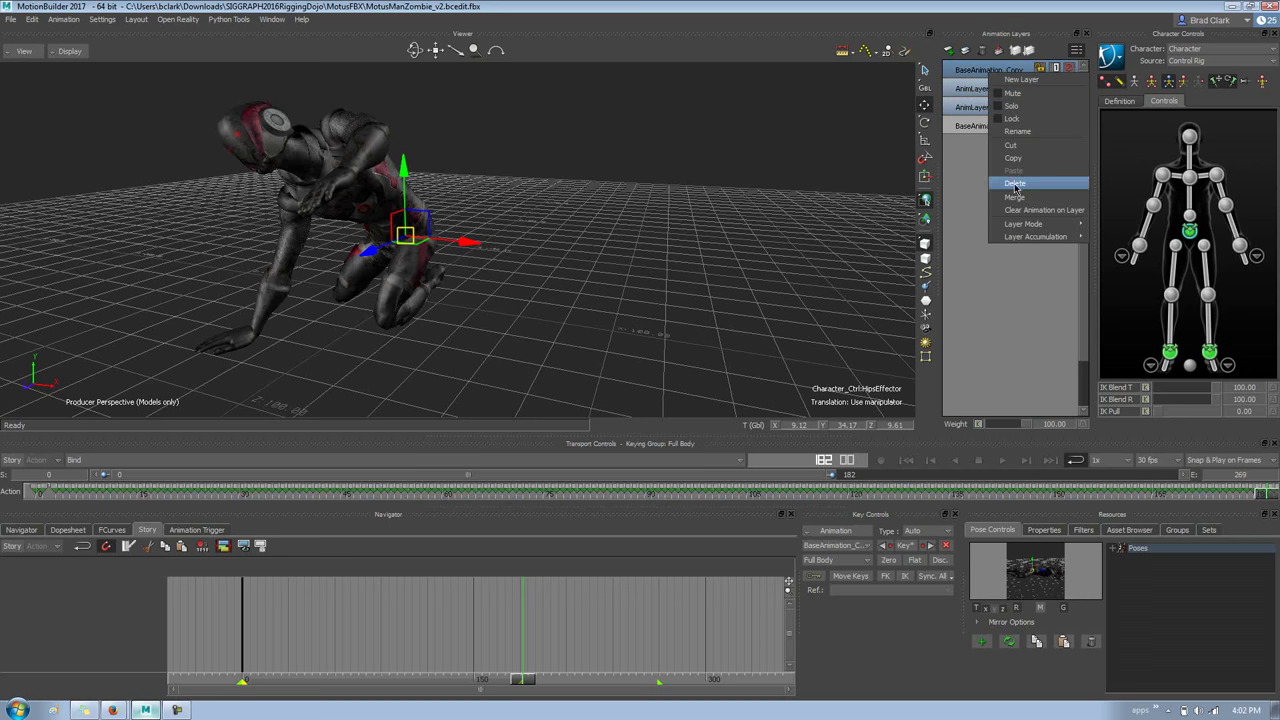
left_click(1122, 238)
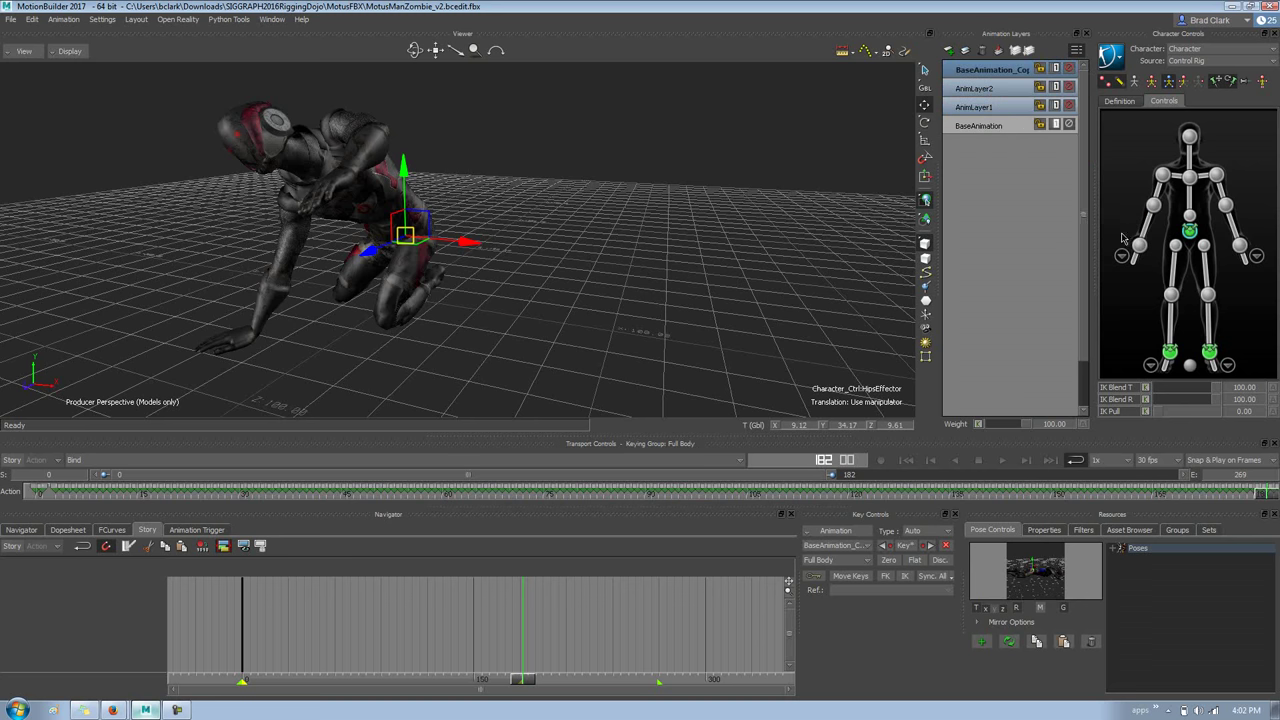
- Set the layer modes of AnimLayer2 and AnimLayer1 to Override
left_click(995, 90)
right_click(997, 90)
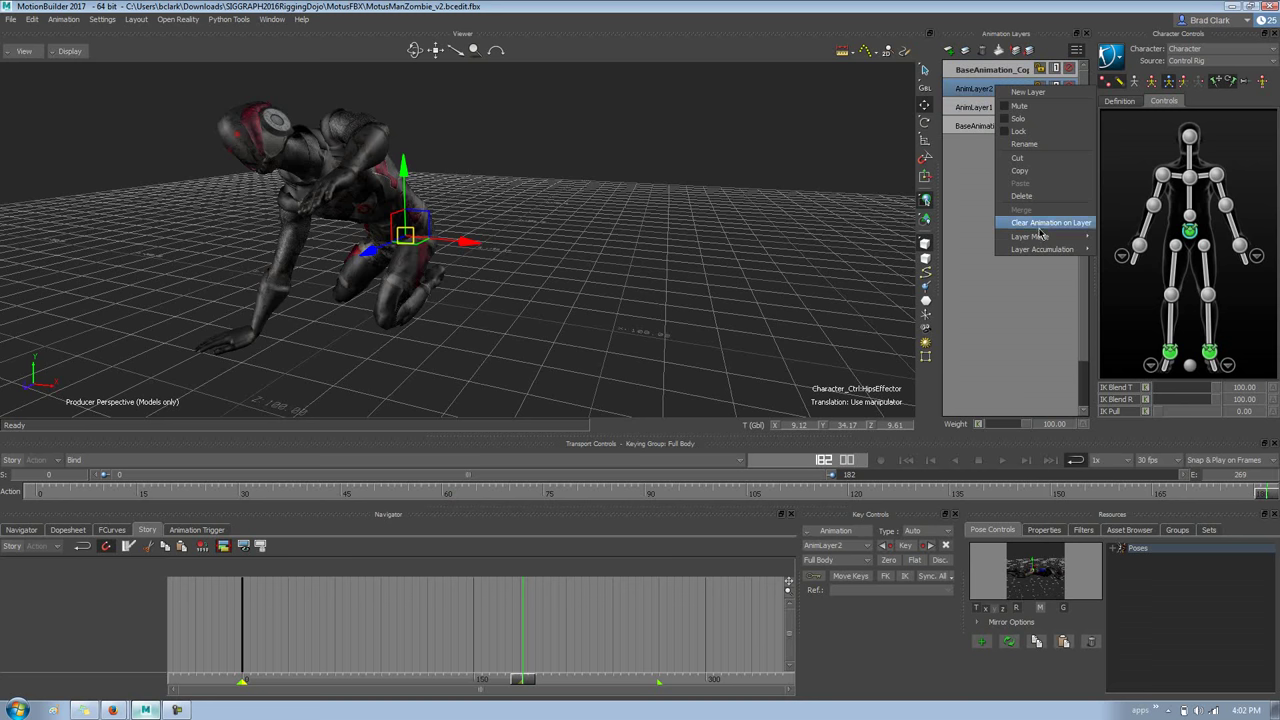
mouse_move(1043, 238)
left_click(1148, 251)
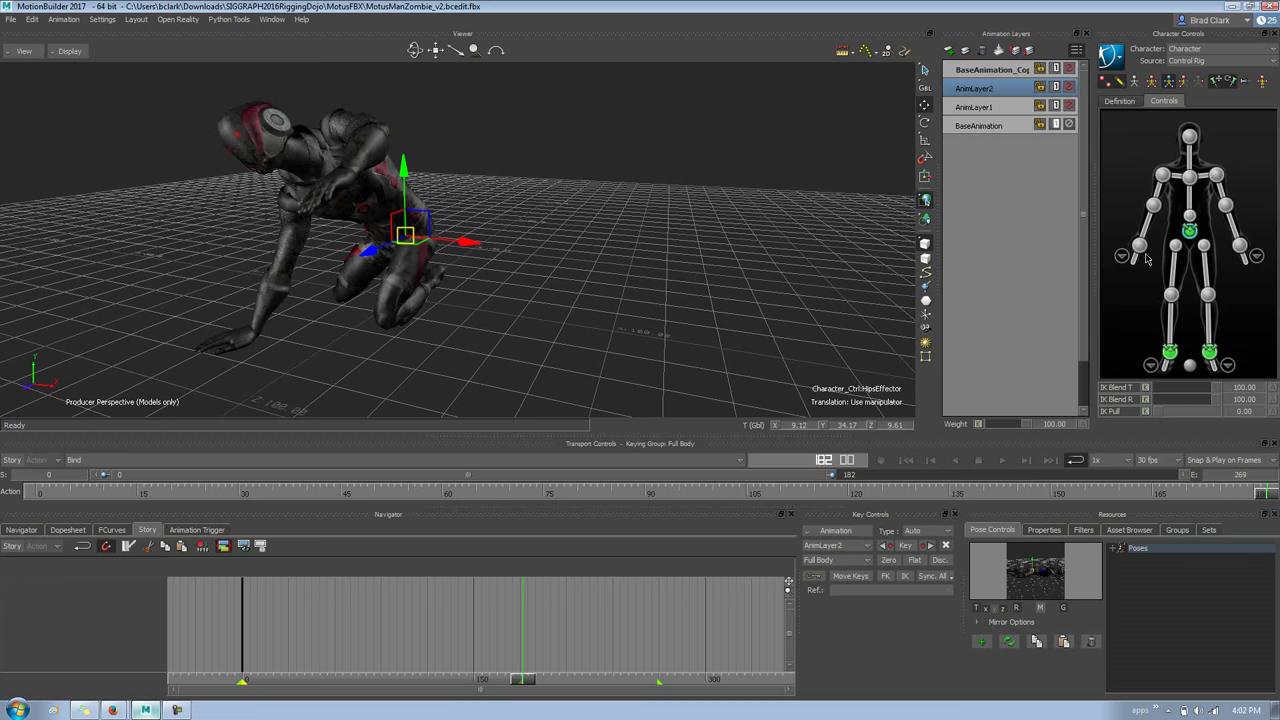
left_click(1008, 106)
right_click(1008, 106)
mouse_move(1050, 253)
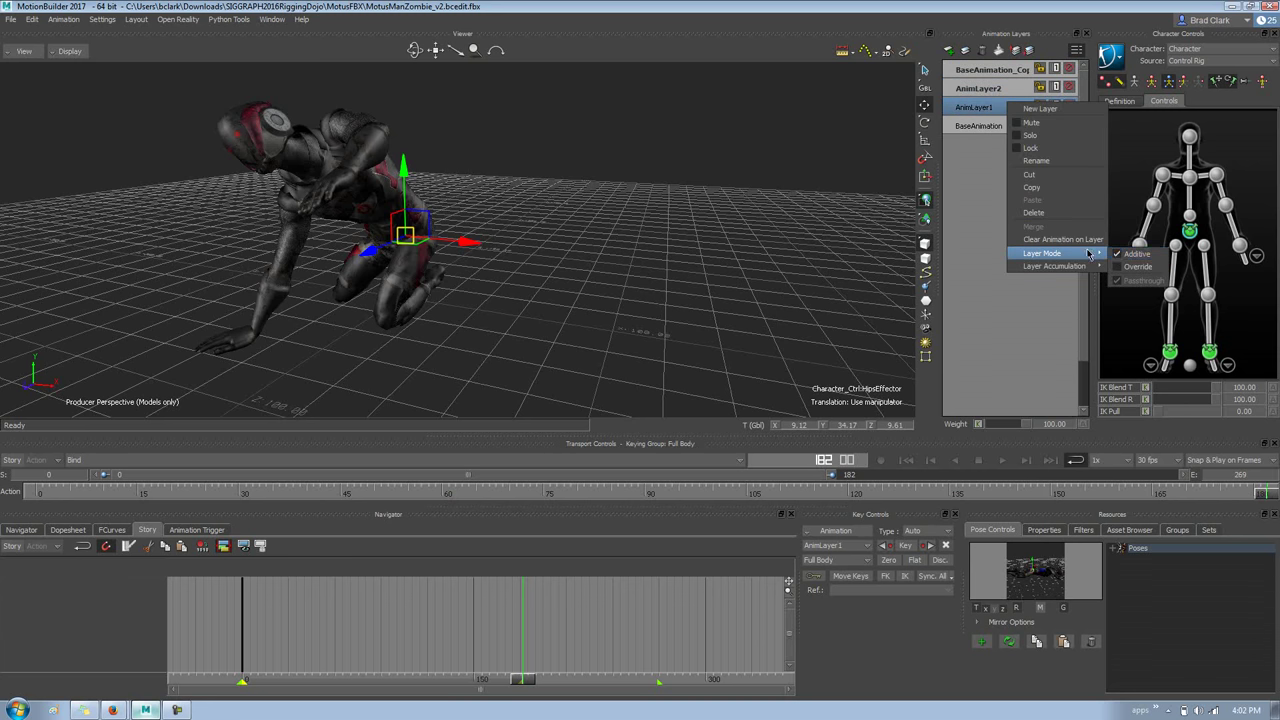
left_click(1122, 266)
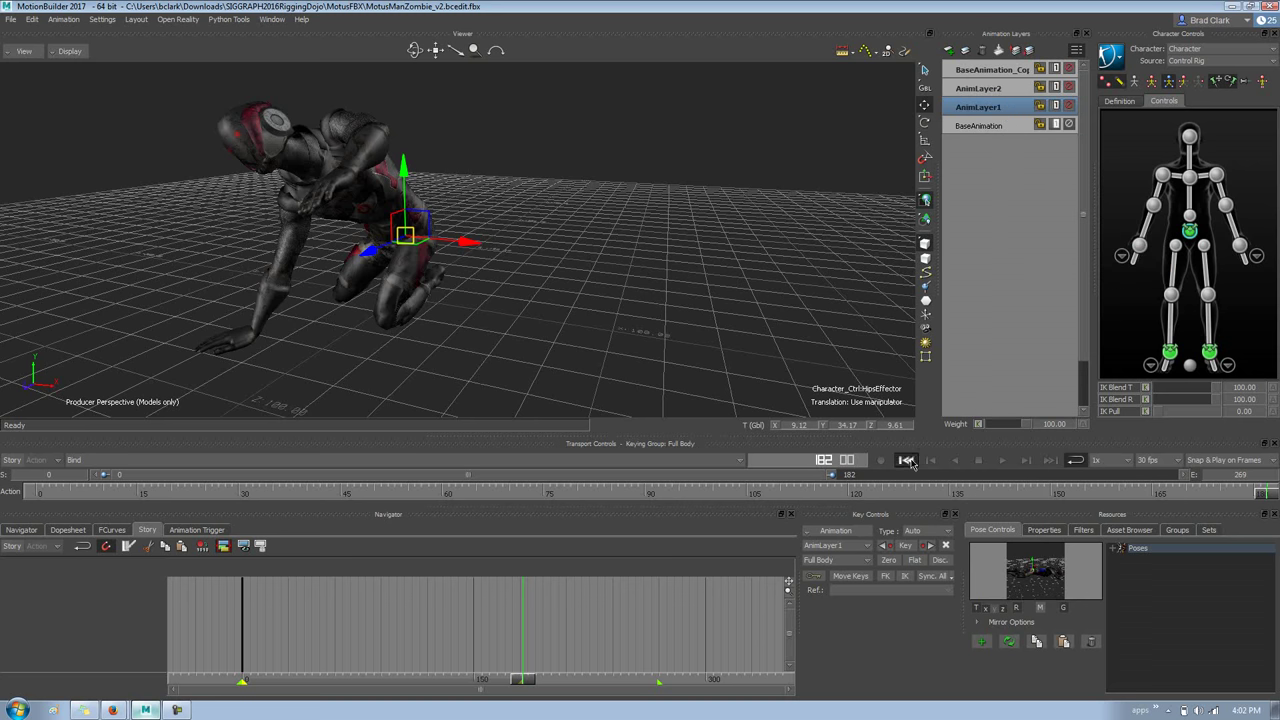
- Return to frame 0 and key the full body there on AnimLayer1 and AnimLayer2
left_click(906, 460)
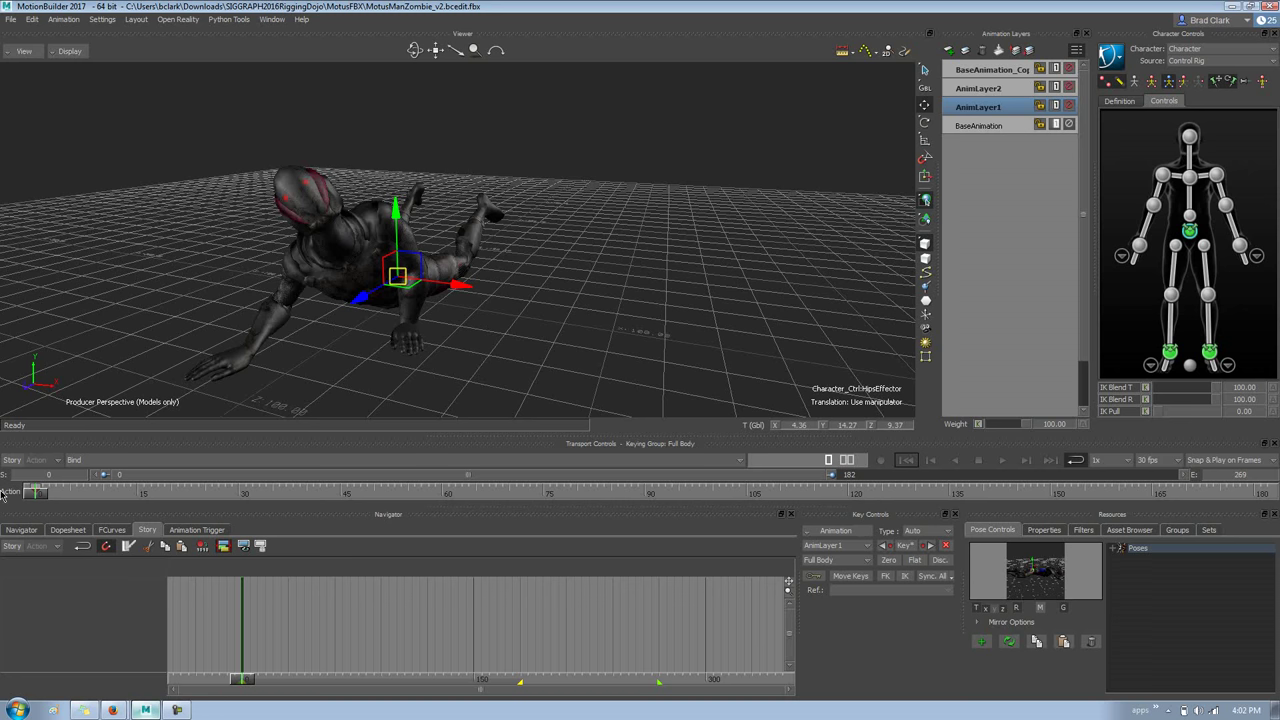
left_click(996, 89)
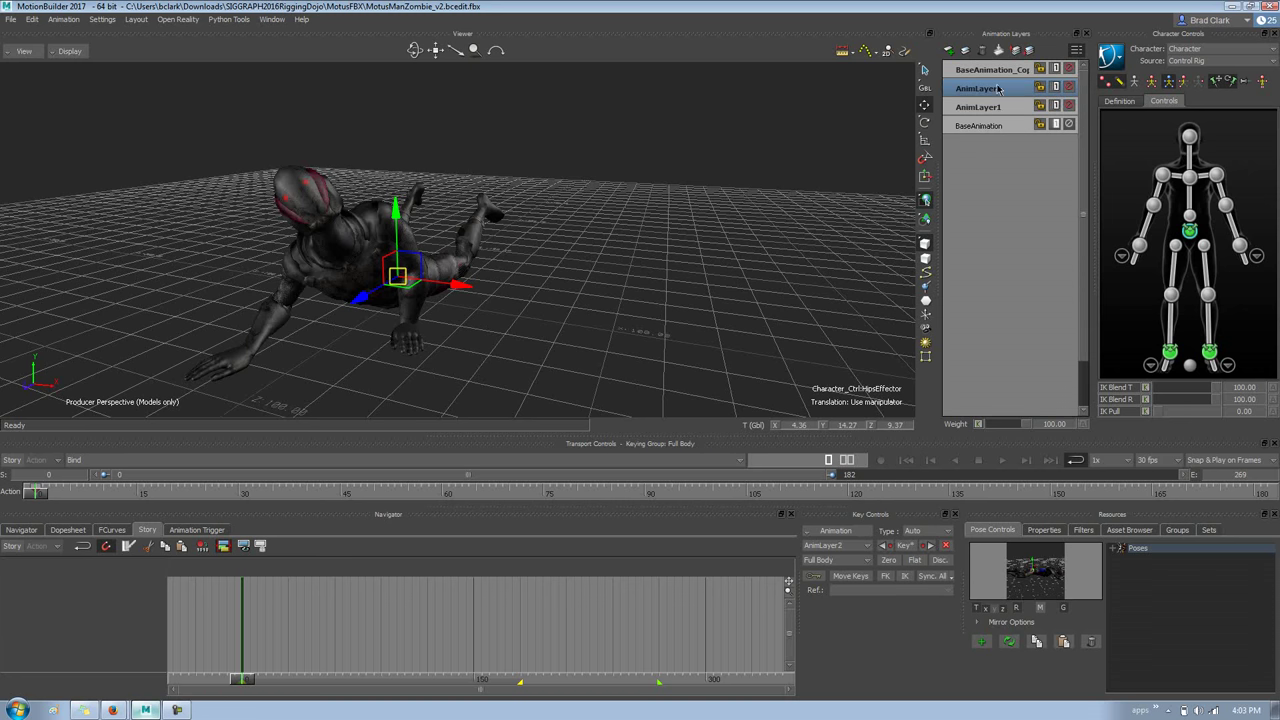
left_click(1003, 72)
mouse_move(47, 494)
left_mouse_down()
mouse_move(93, 498)
mouse_move(40, 484)
left_mouse_up()
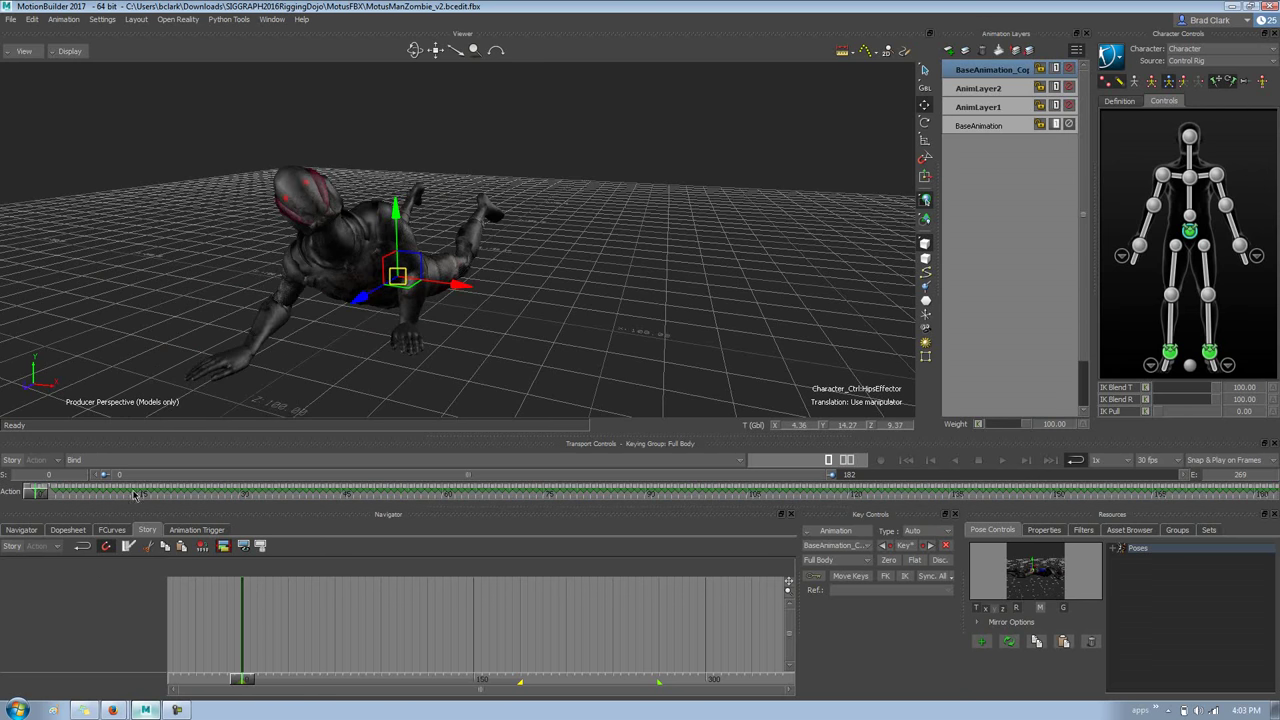
left_click(1016, 72)
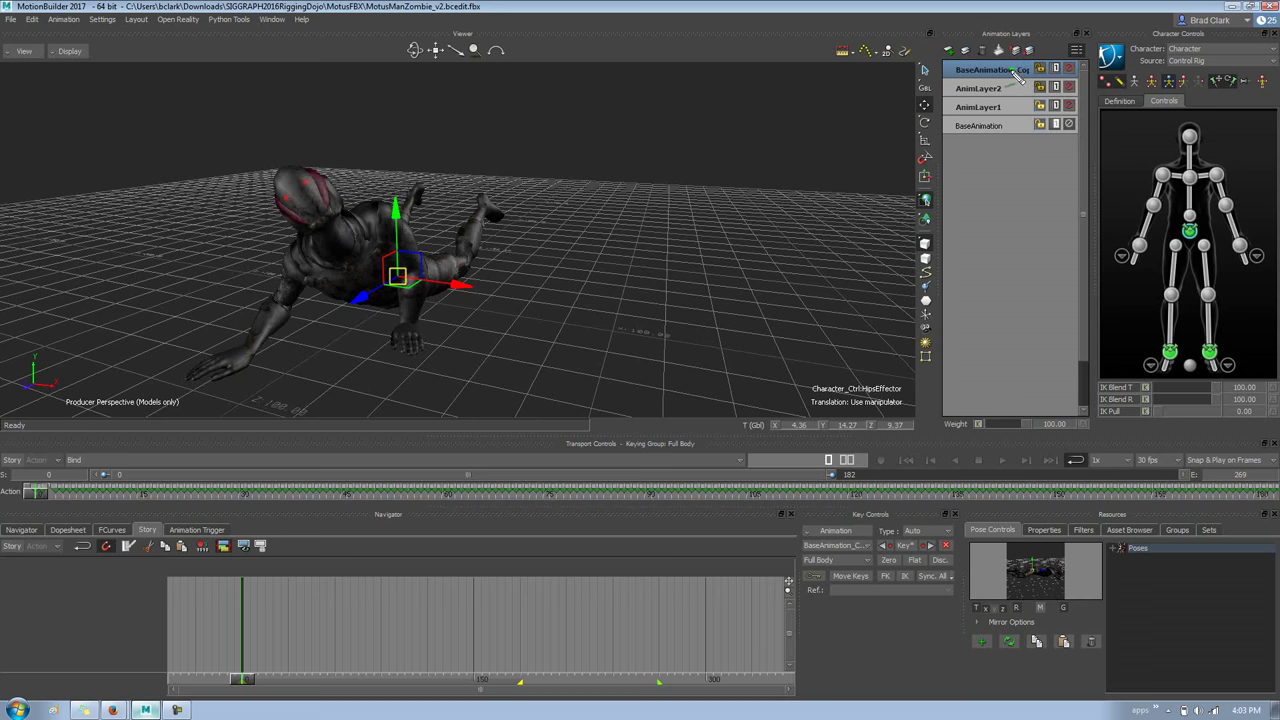
mouse_move(978, 86)
left_mouse_down()
mouse_move(982, 73)
mouse_move(984, 96)
mouse_move(1098, 72)
mouse_move(1088, 92)
left_mouse_up()
key("Escape")
- Merge the BaseAnimation copy with AnimLayer2 using the Additive result layer mode and deleting the merged layers
left_click(978, 88)
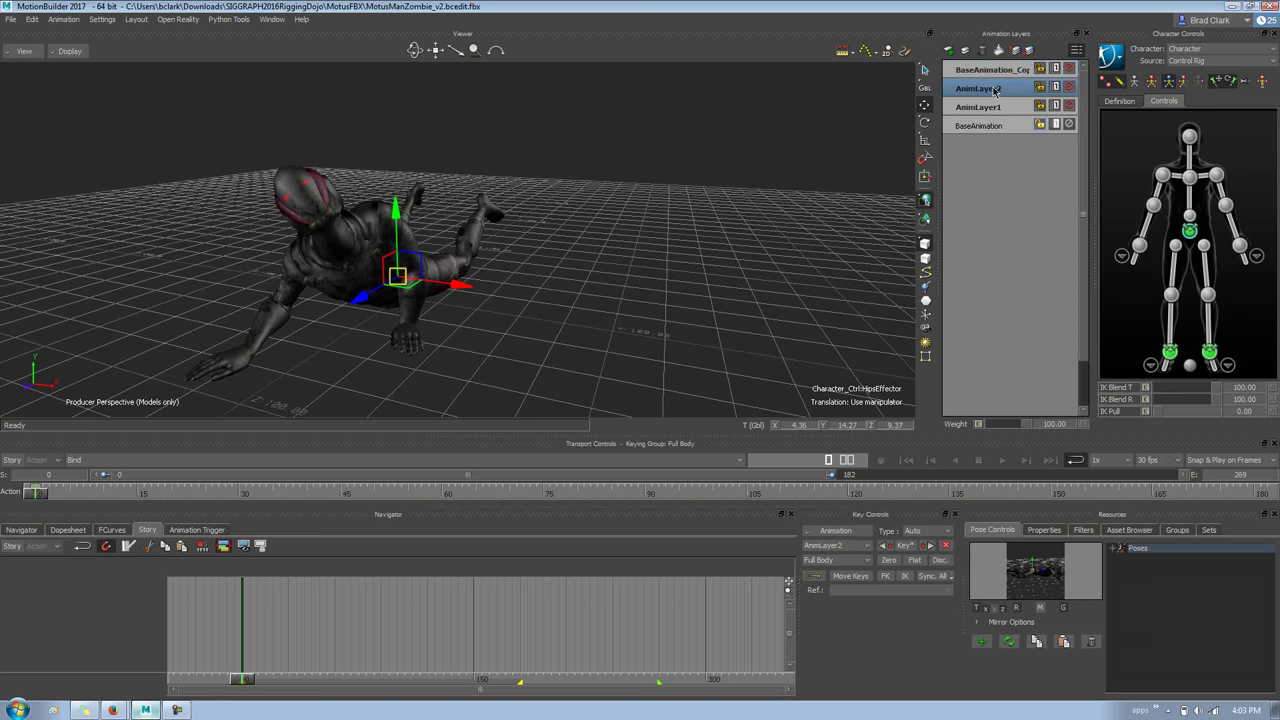
left_click(989, 72)
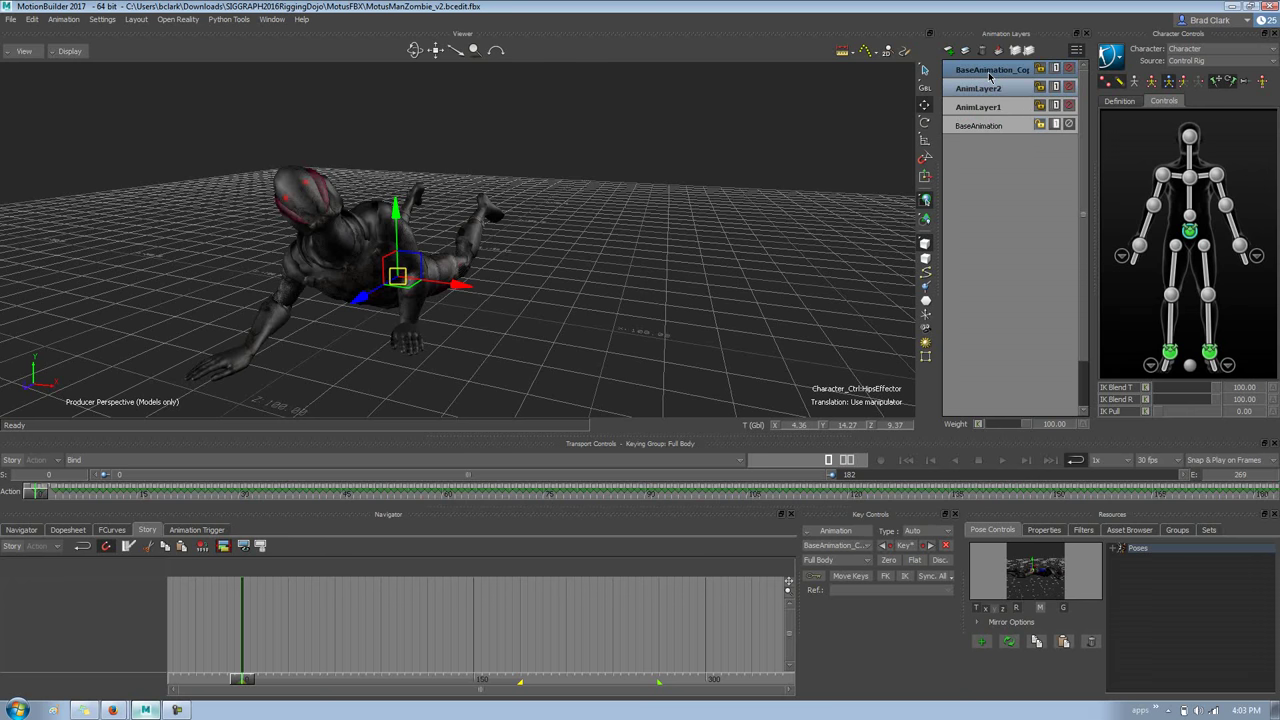
left_click(999, 52)
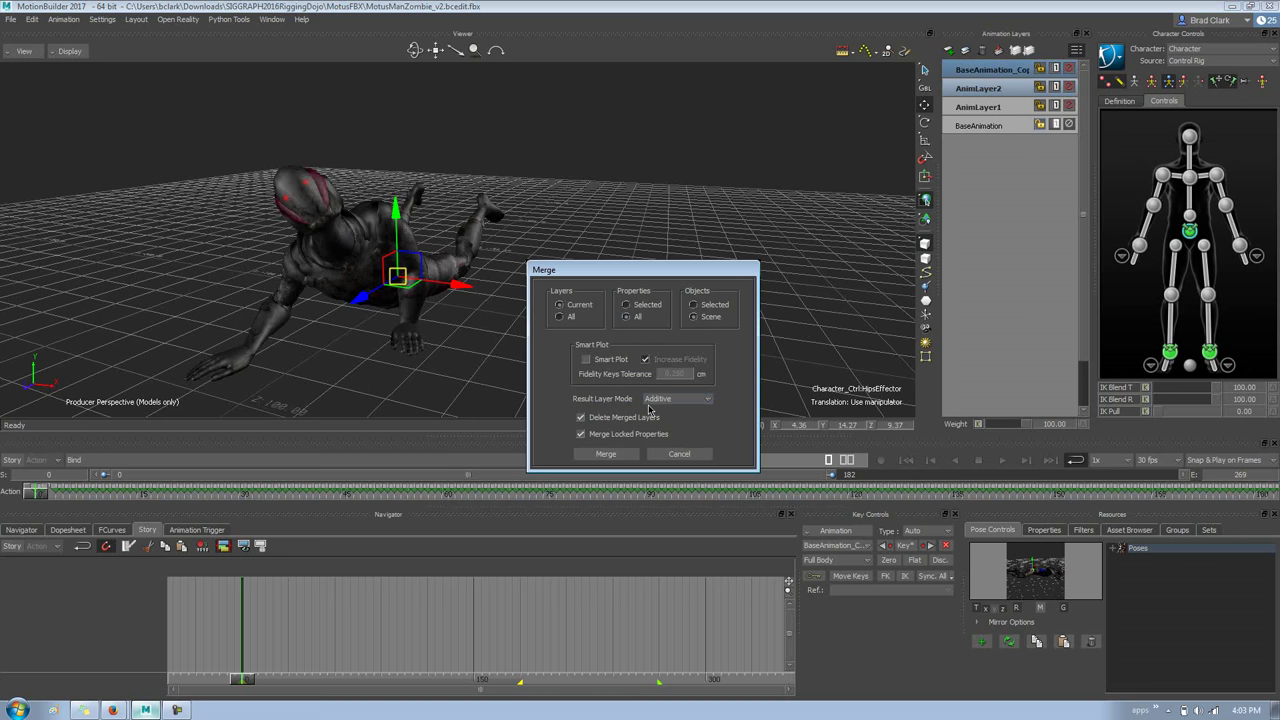
left_click(650, 401)
left_click(655, 410)
left_click(659, 402)
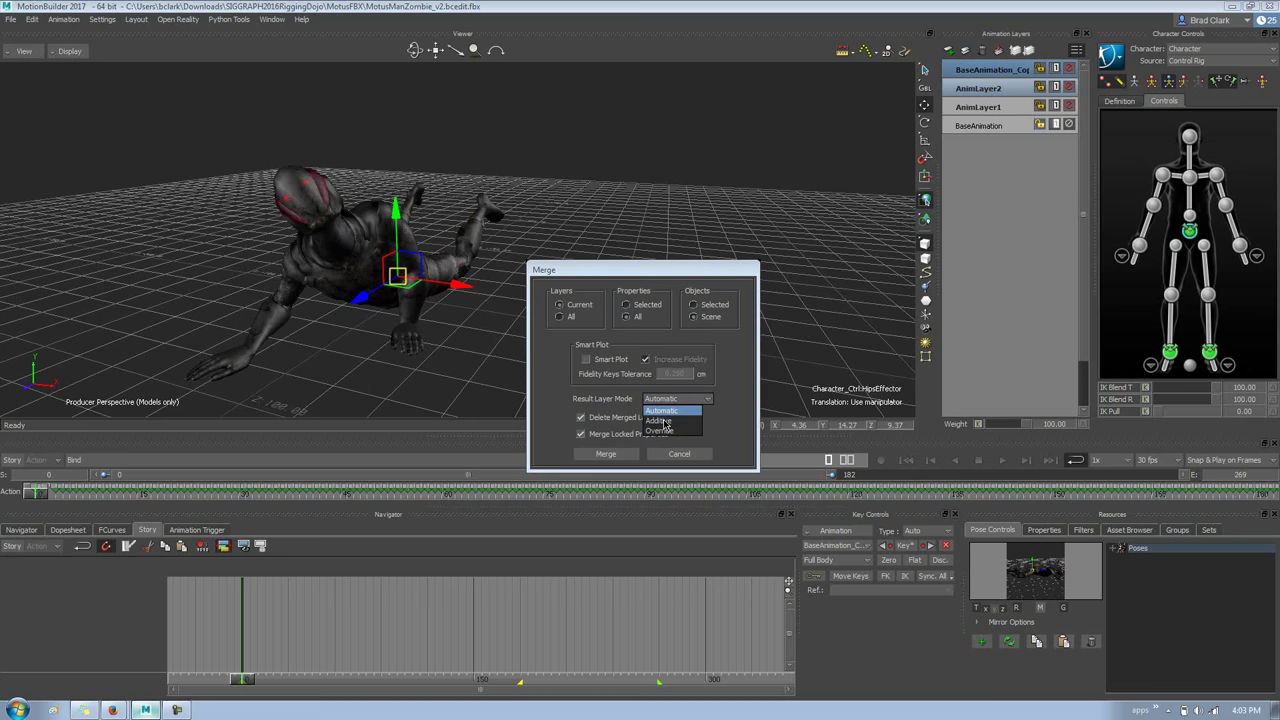
left_click(664, 421)
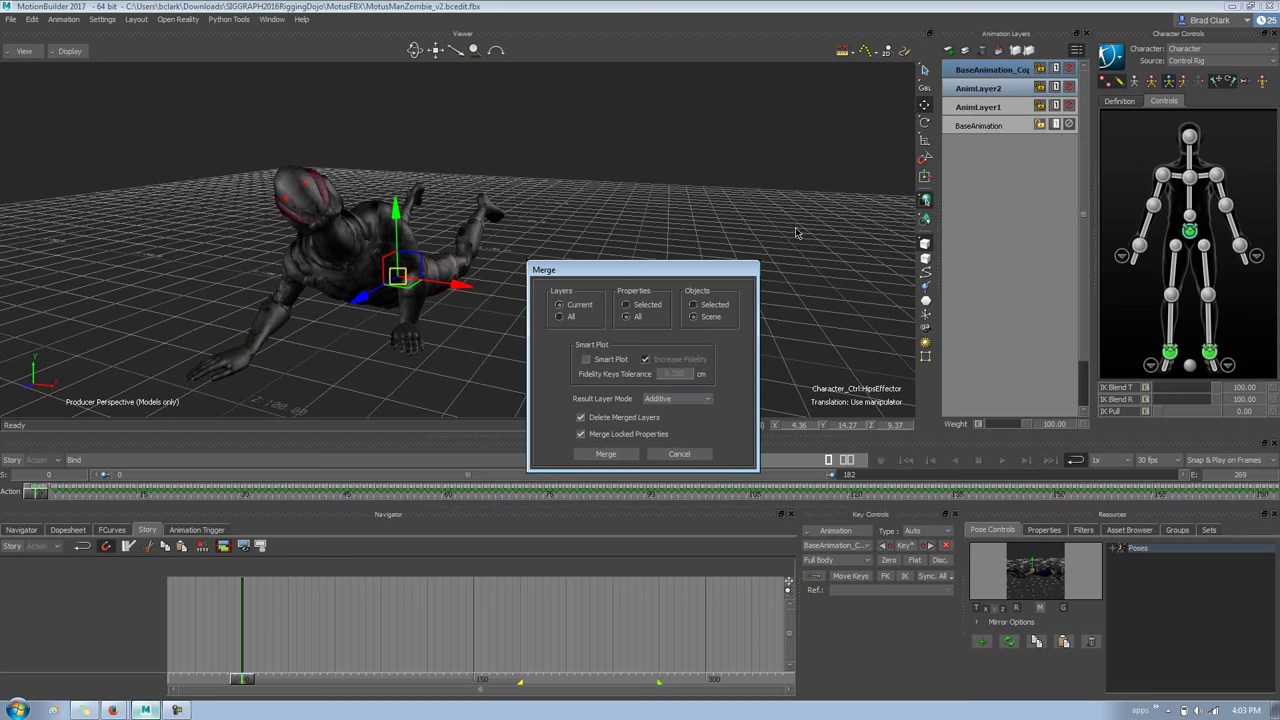
left_click(607, 455)
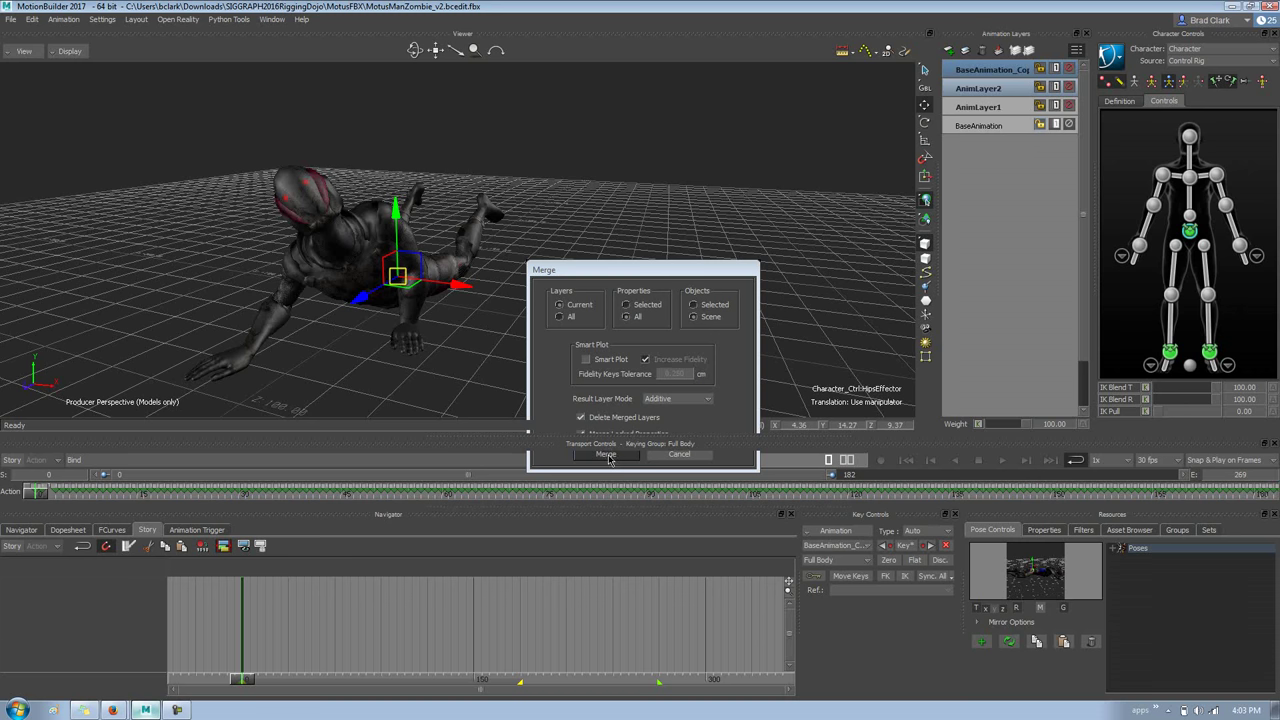
- Play the merged additive motion up to frame 48 and bring up the layer options of AnimLayer1
key("space")
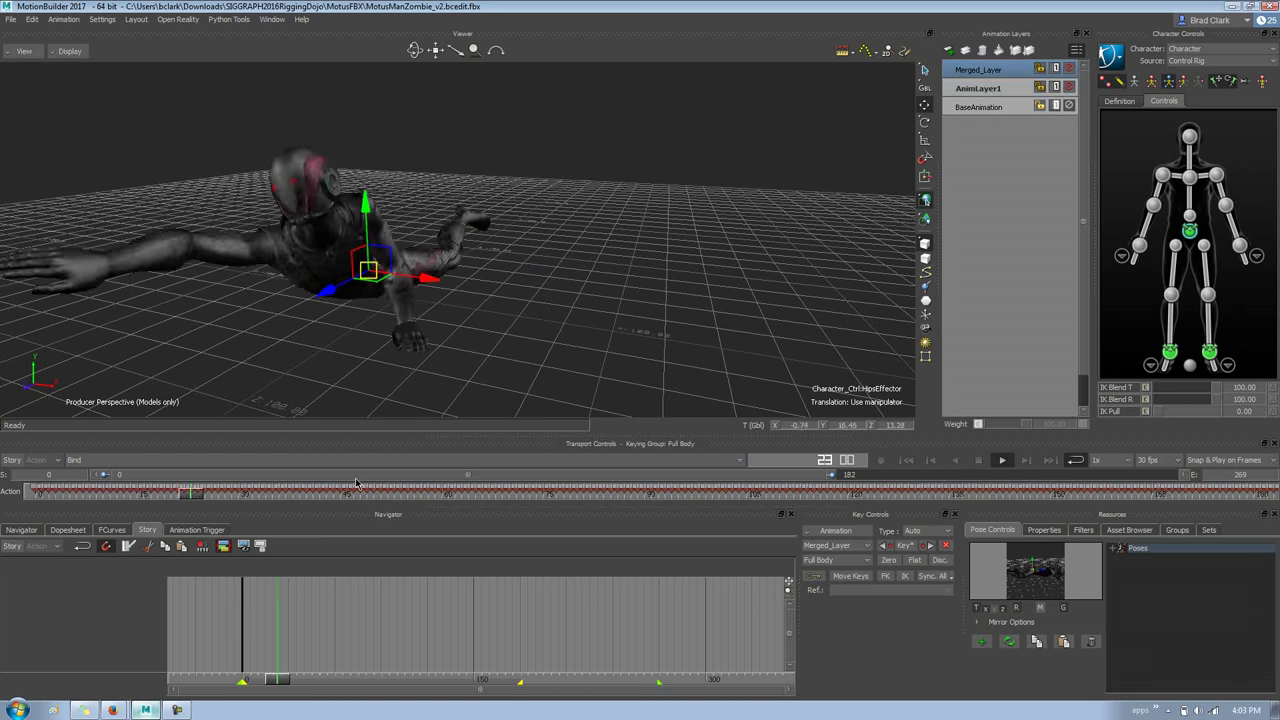
left_click(1018, 92)
right_click(1018, 91)
mouse_move(1058, 243)
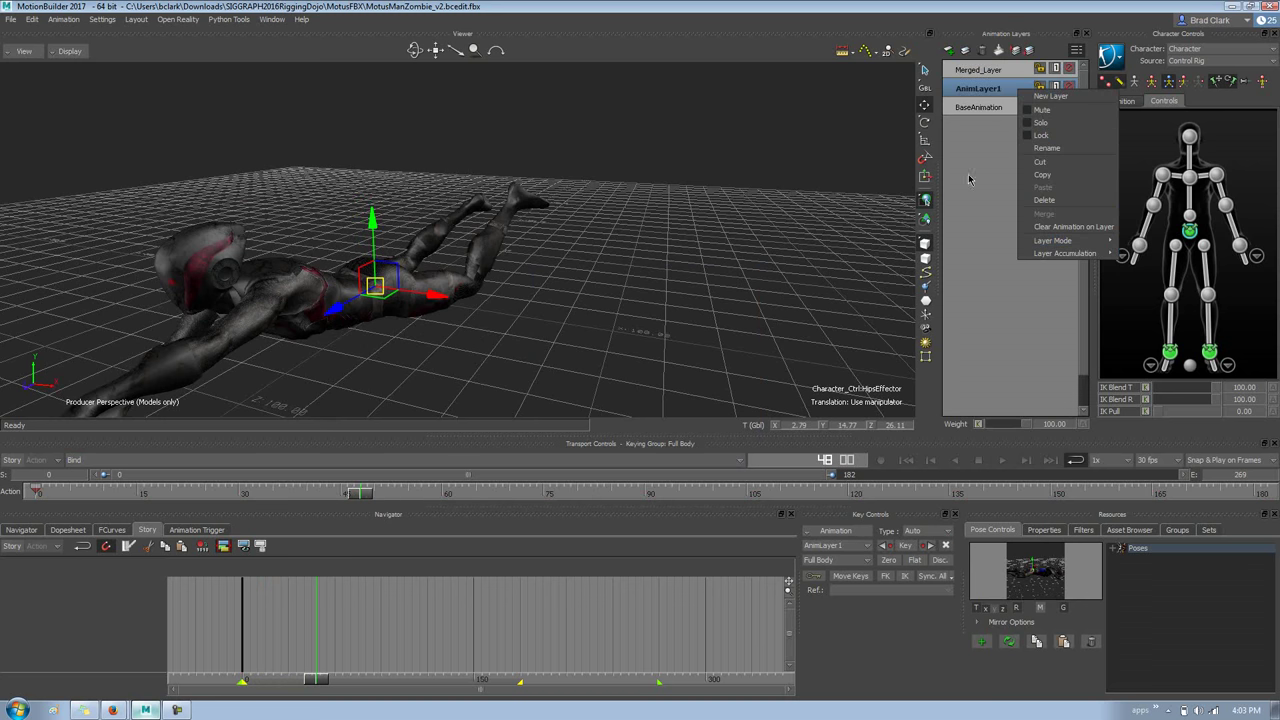
left_click(998, 93)
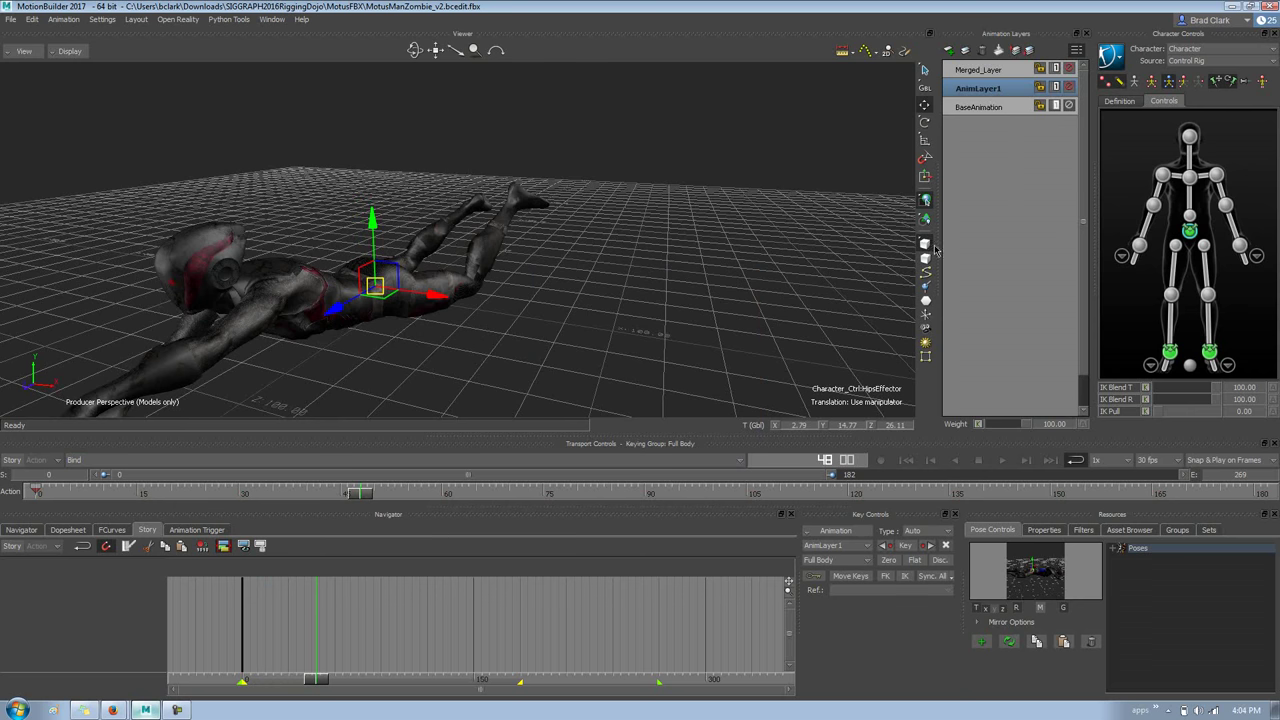
- Mute AnimLayer1 to inspect the pose without it, scrub back to frame 0, and unmute the layer
left_click(979, 72)
left_click(978, 88)
left_click(1071, 88)
left_click_drag(601, 276, 676, 248, "shift")
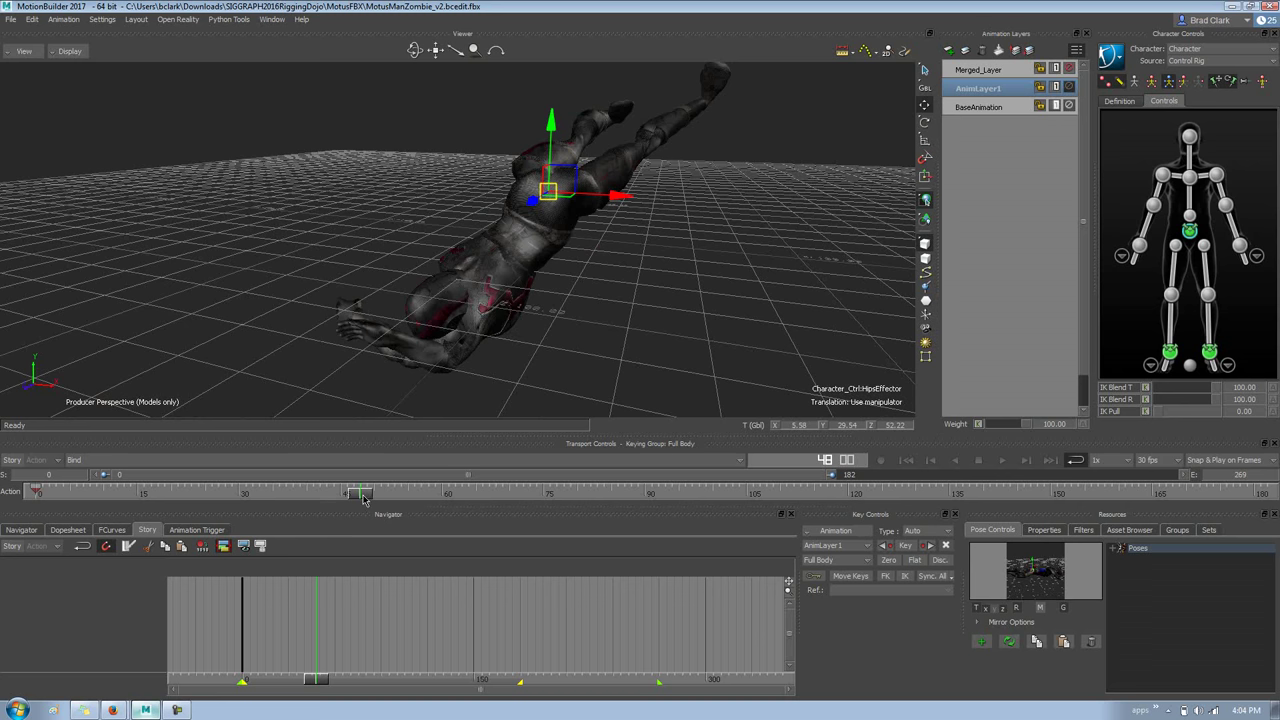
left_click_drag(363, 499, 28, 502)
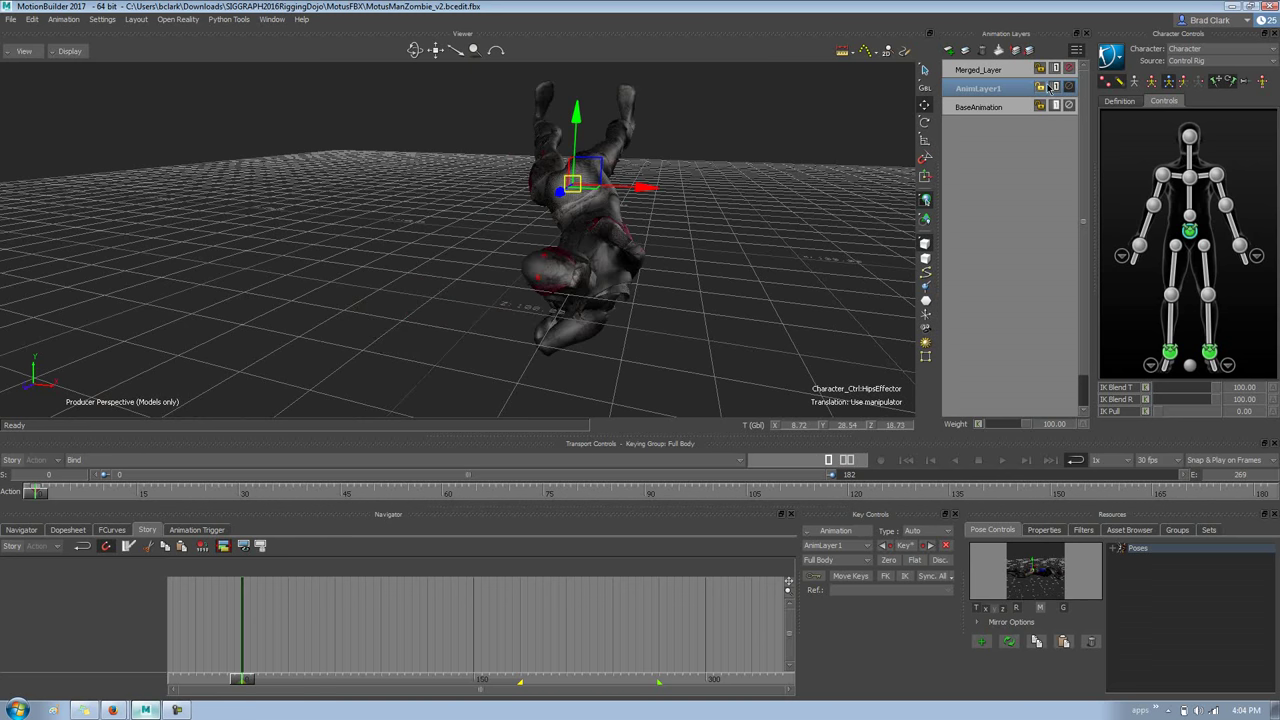
left_click(1003, 107)
left_click(1069, 87)
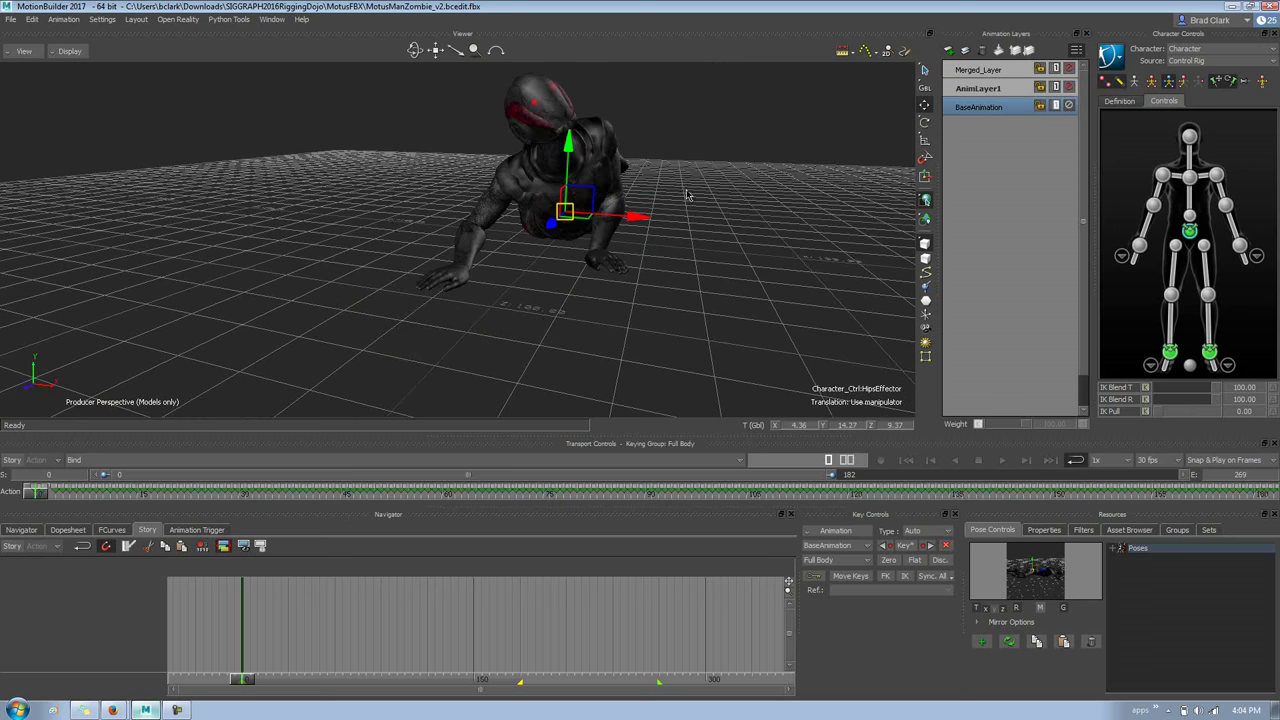
- Examine the hips effector's translation and rotation curves on BaseAnimation, framed over their full range
left_click(1190, 178)
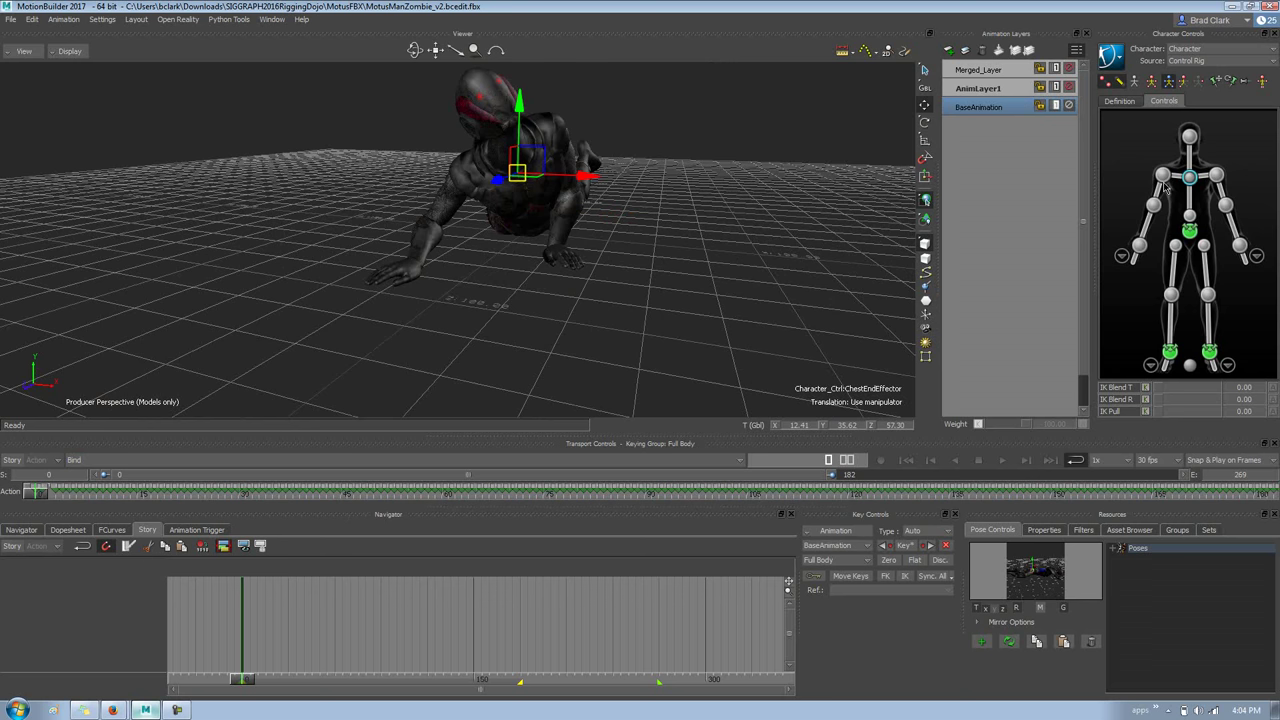
left_click(1189, 231)
left_click(111, 529)
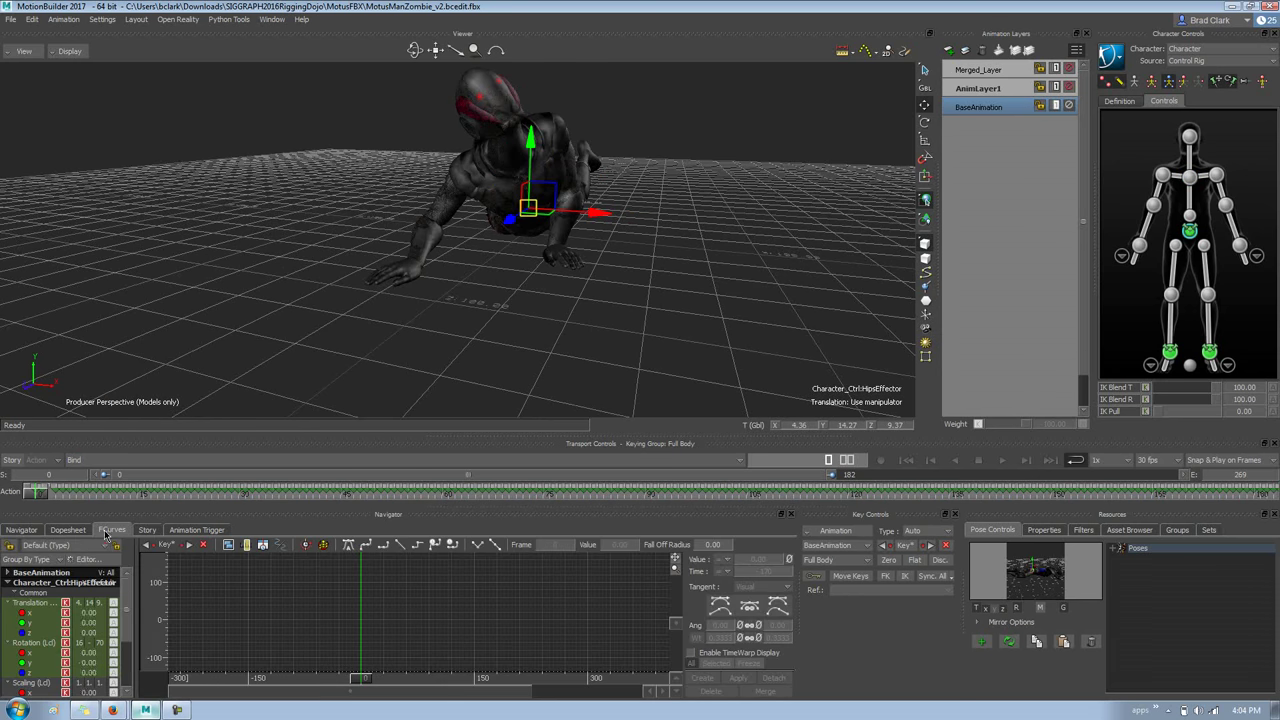
left_click(35, 603)
left_click(44, 644, "ctrl")
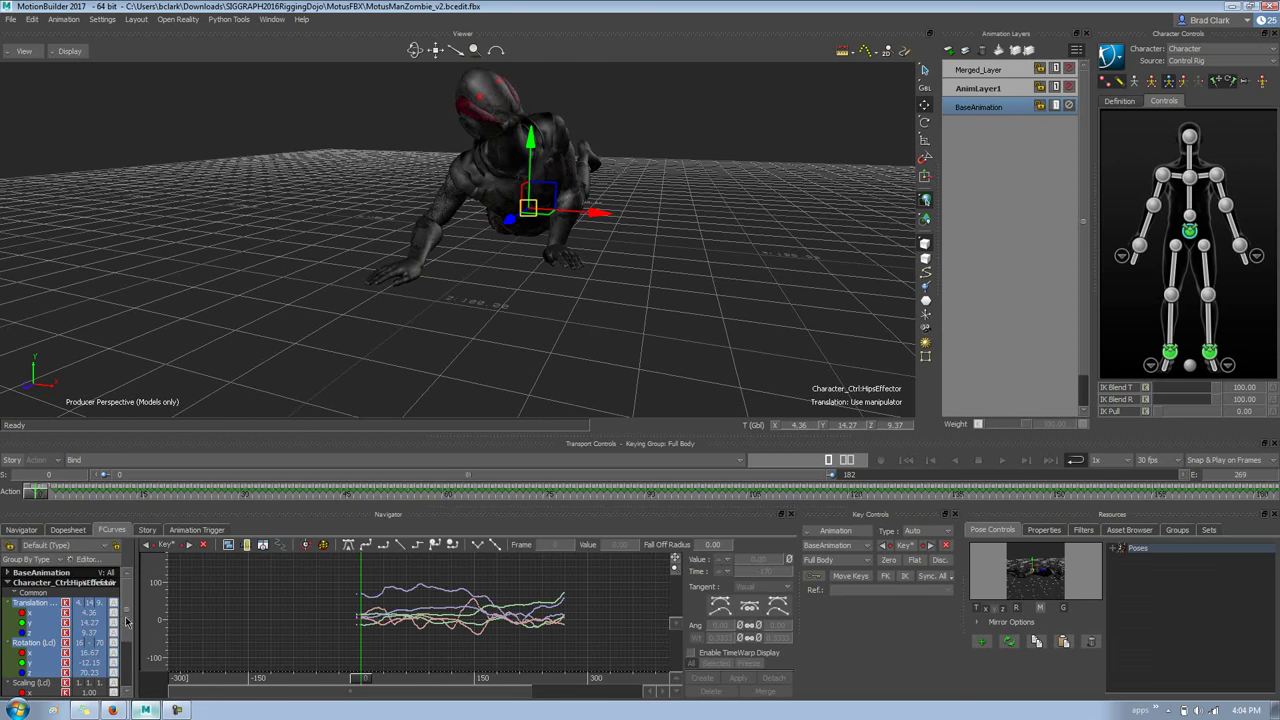
key("a")
scroll(556, 587, "down", 2)
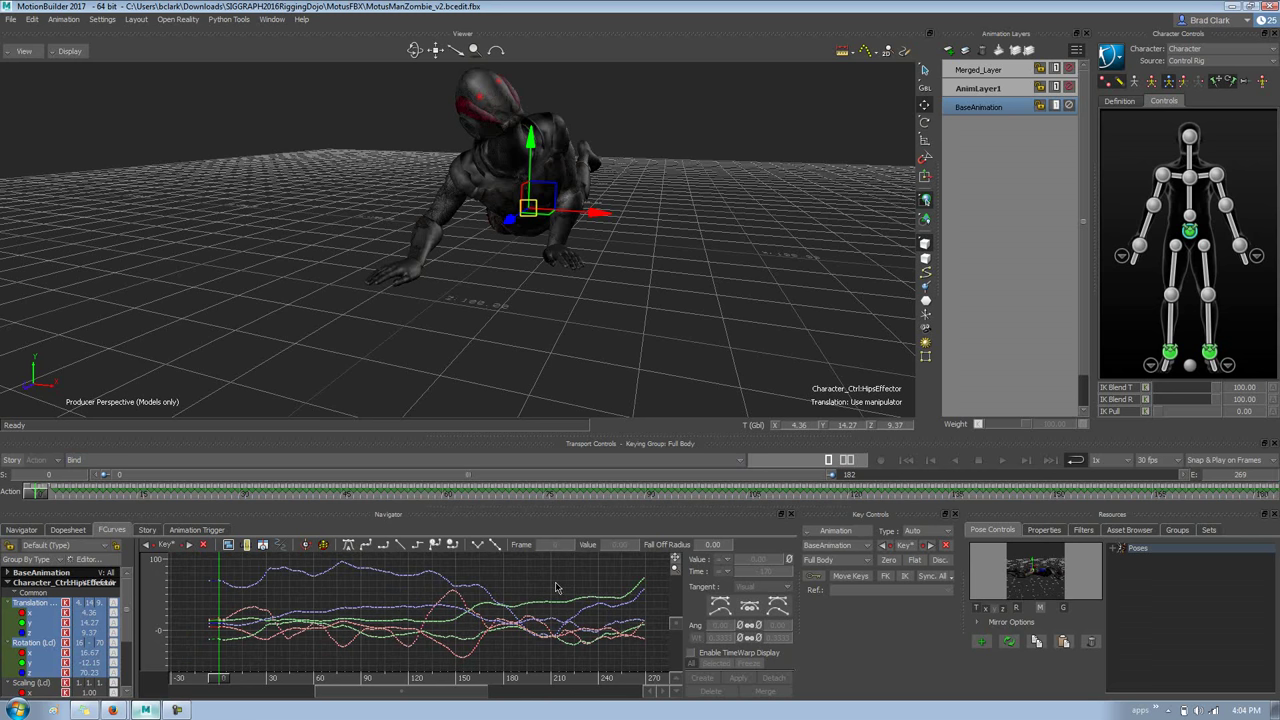
- Examine the hips effector's translation and rotation curves on Merged_Layer for comparison with BaseAnimation
left_click(980, 70)
left_click(46, 596)
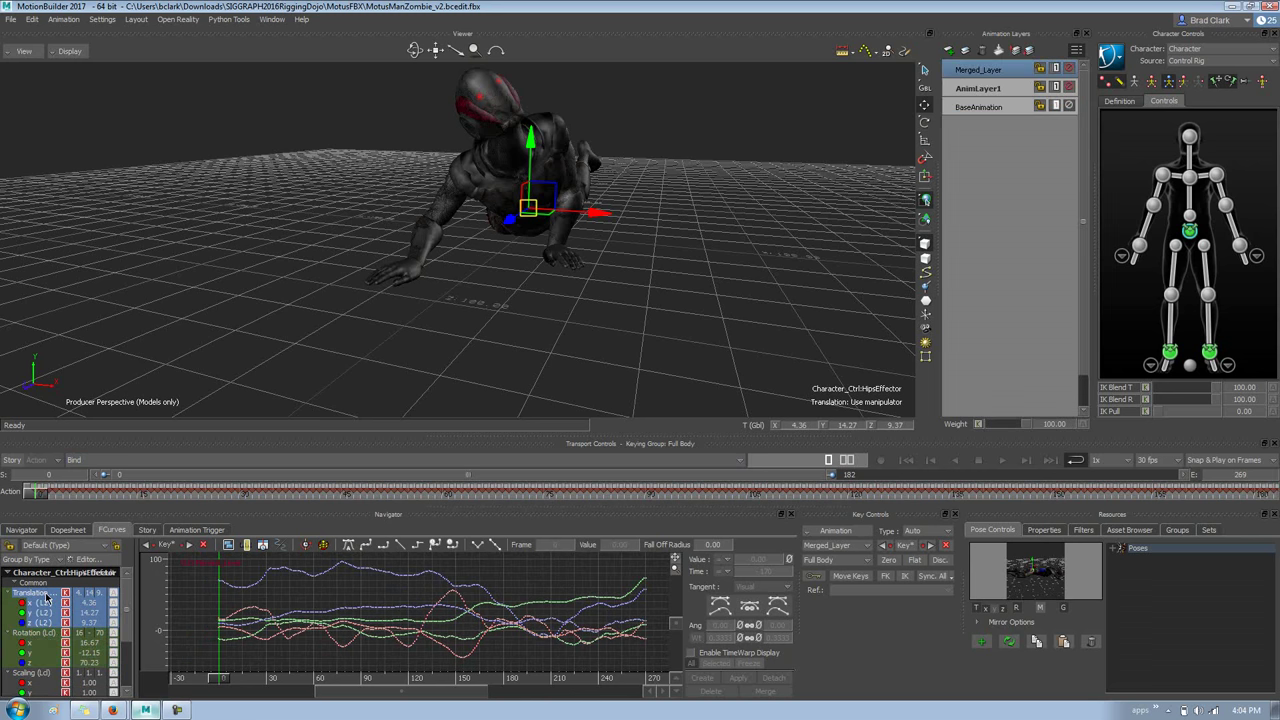
left_click(40, 633, "ctrl")
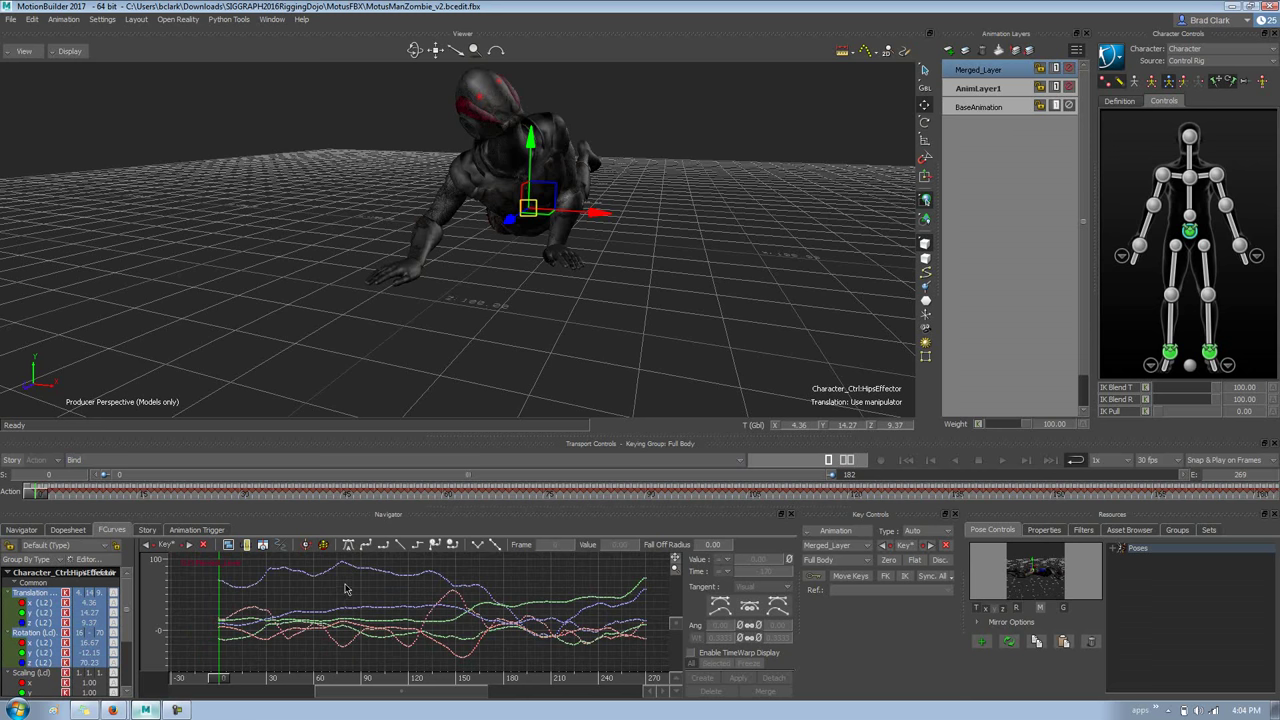
key("a")
left_click_drag(542, 588, 512, 608, "ctrl")
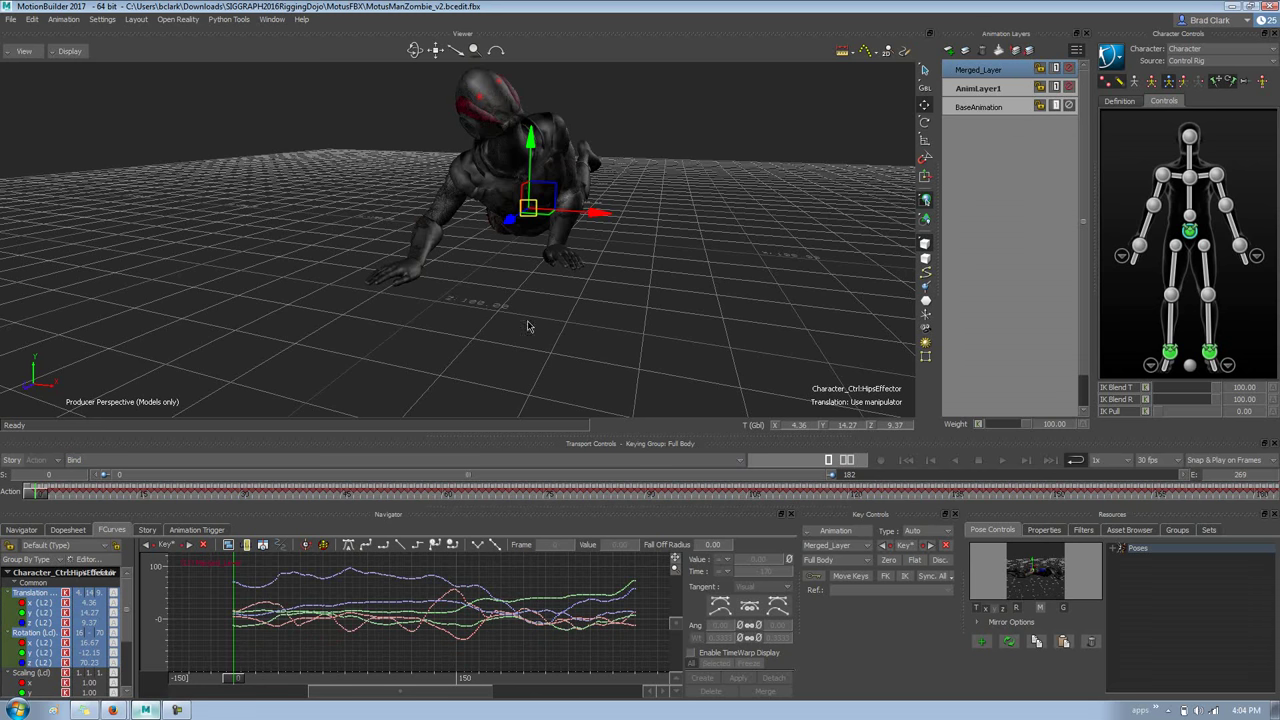
- Play the motion to frame 55, inspect AnimLayer1's curves while toggling its mute off and on, and return to frame 0
key("space")
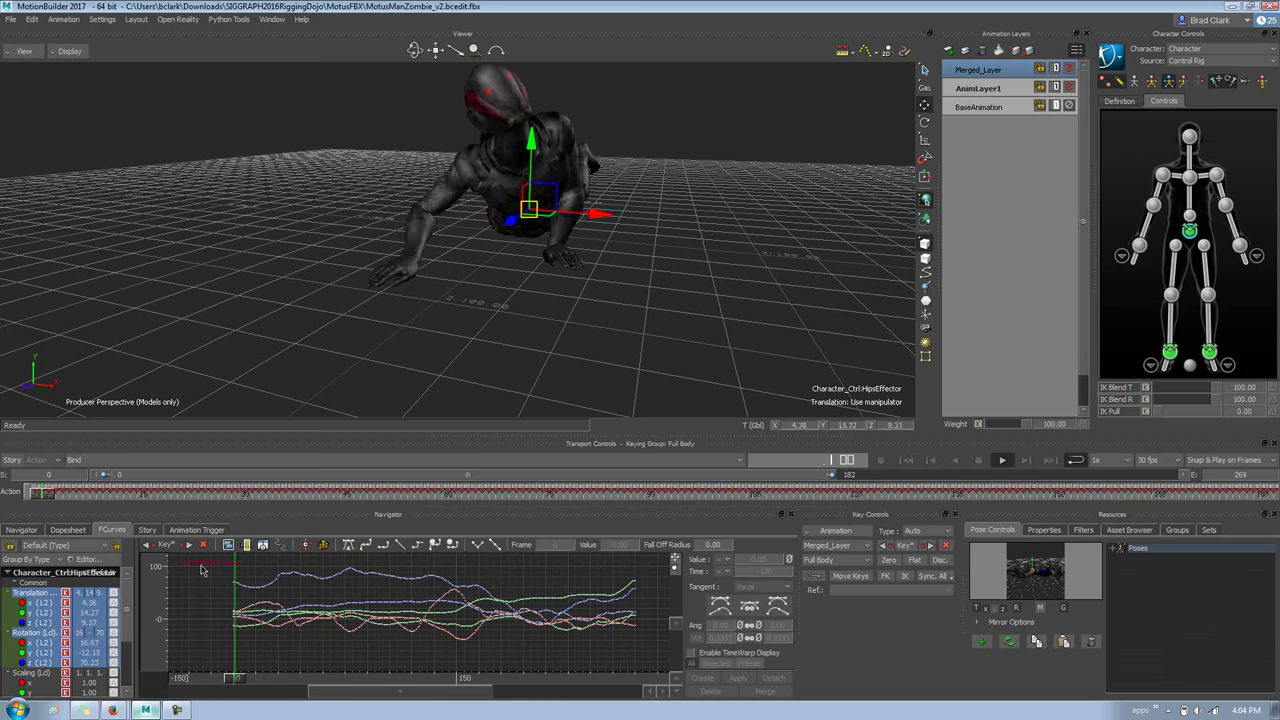
left_click(1010, 88)
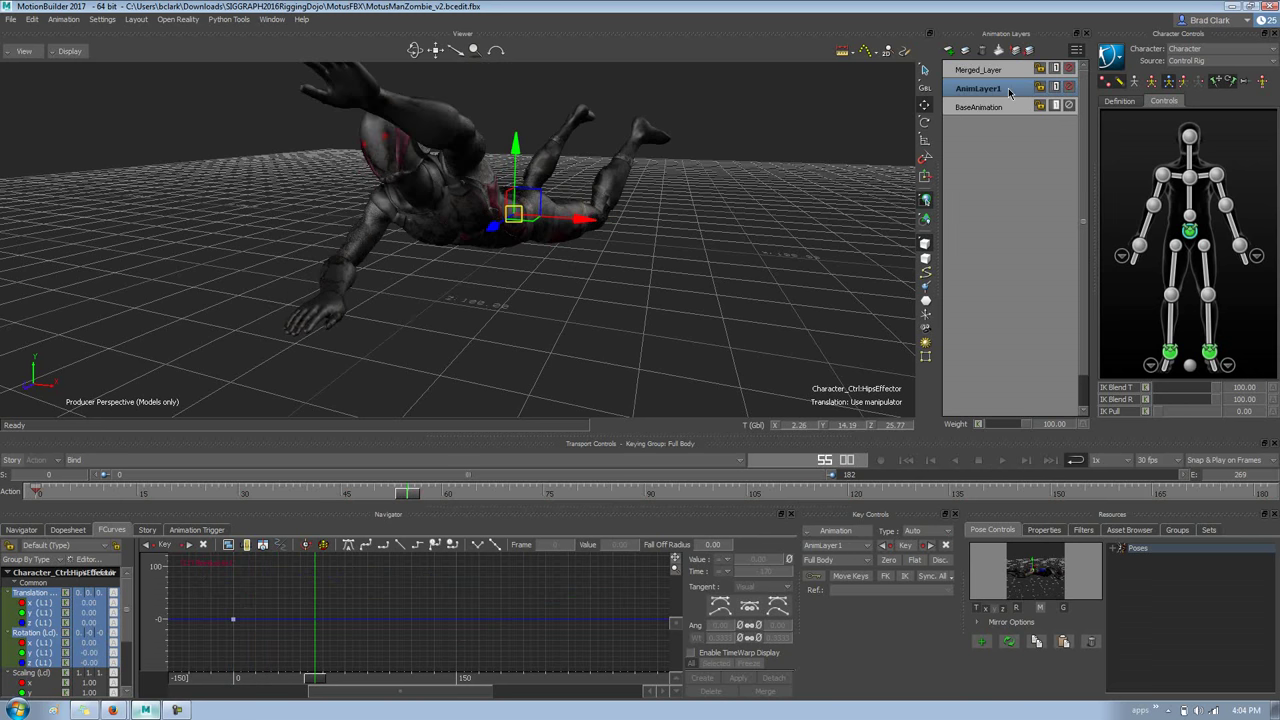
left_click(1070, 88)
left_click(1070, 88)
key("a")
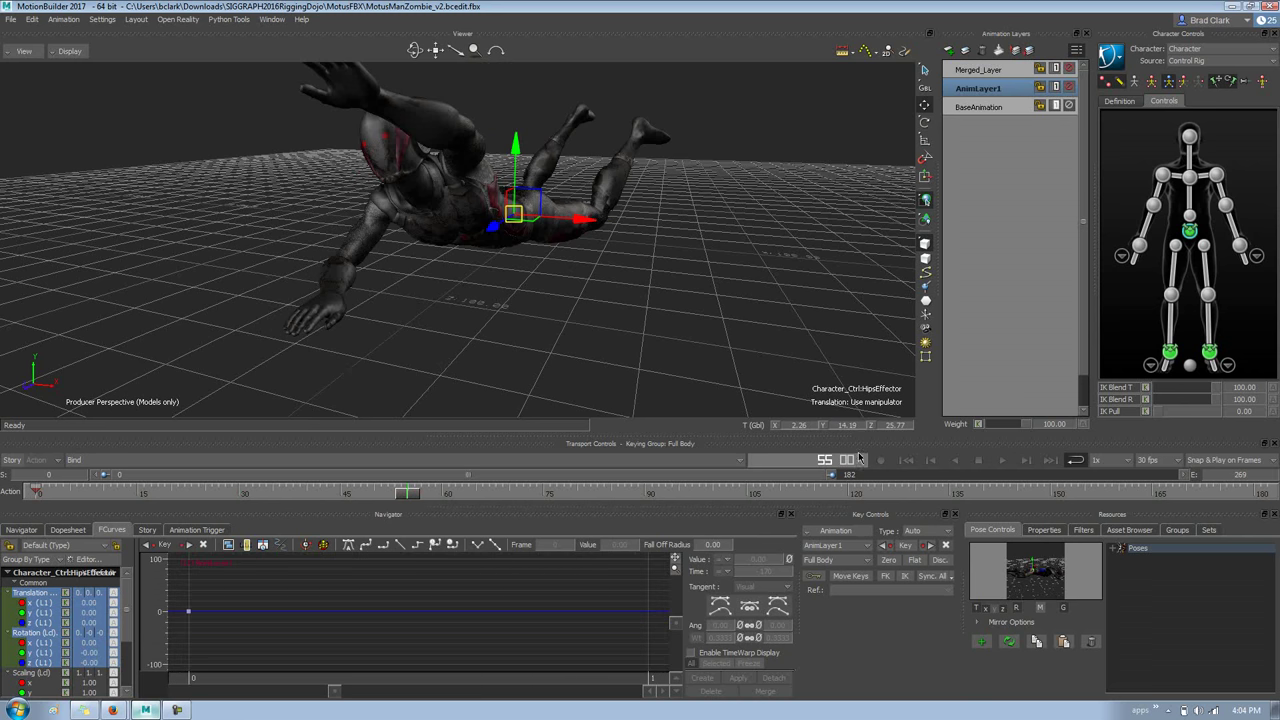
left_click(907, 460)
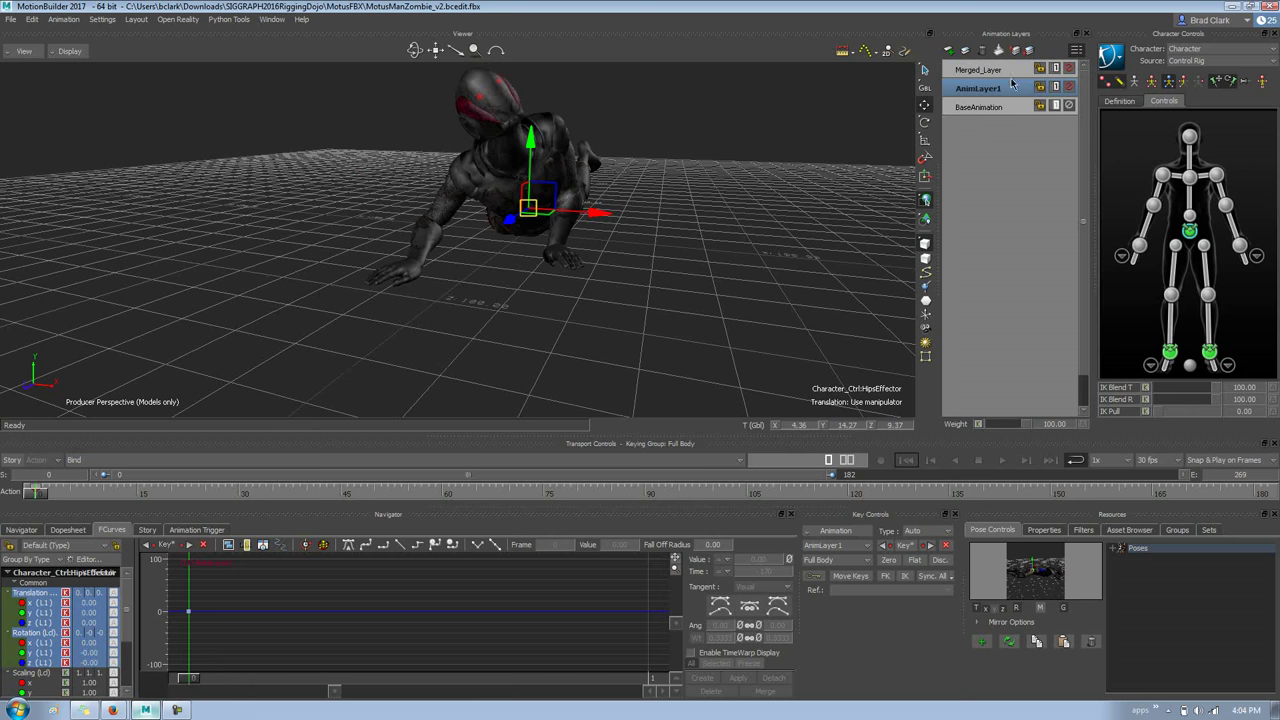
- Undo the last three changes to the curve view and channel selection
key("ctrl+z")
key("ctrl+z")
key("ctrl+z")
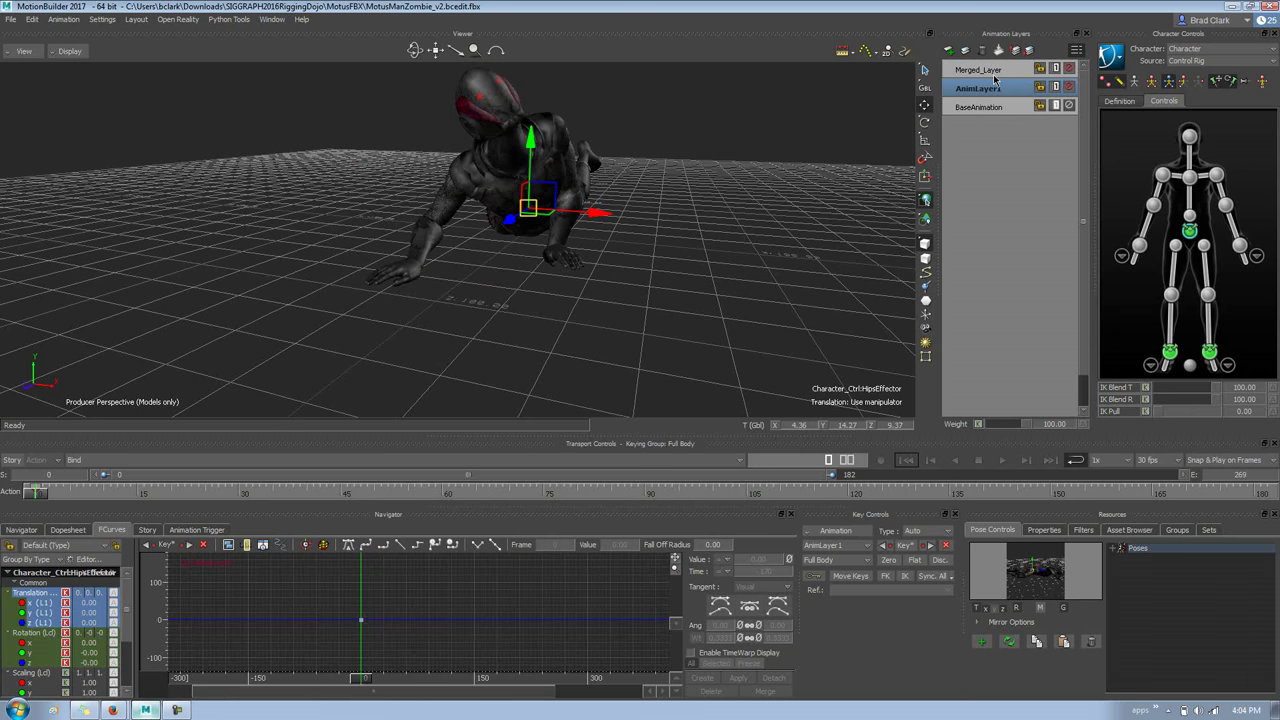
- Delete Merged_Layer and AnimLayer1 from the animation layers
left_click(993, 72)
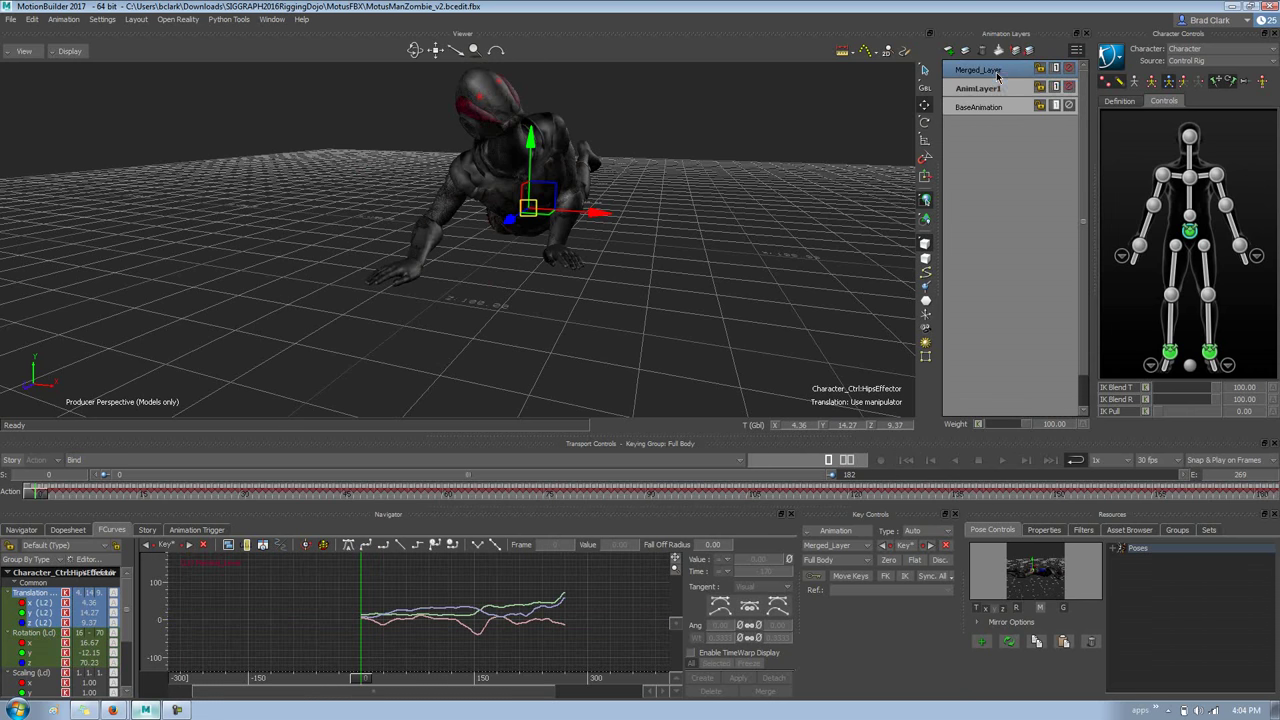
right_click(994, 72)
left_click(1043, 191)
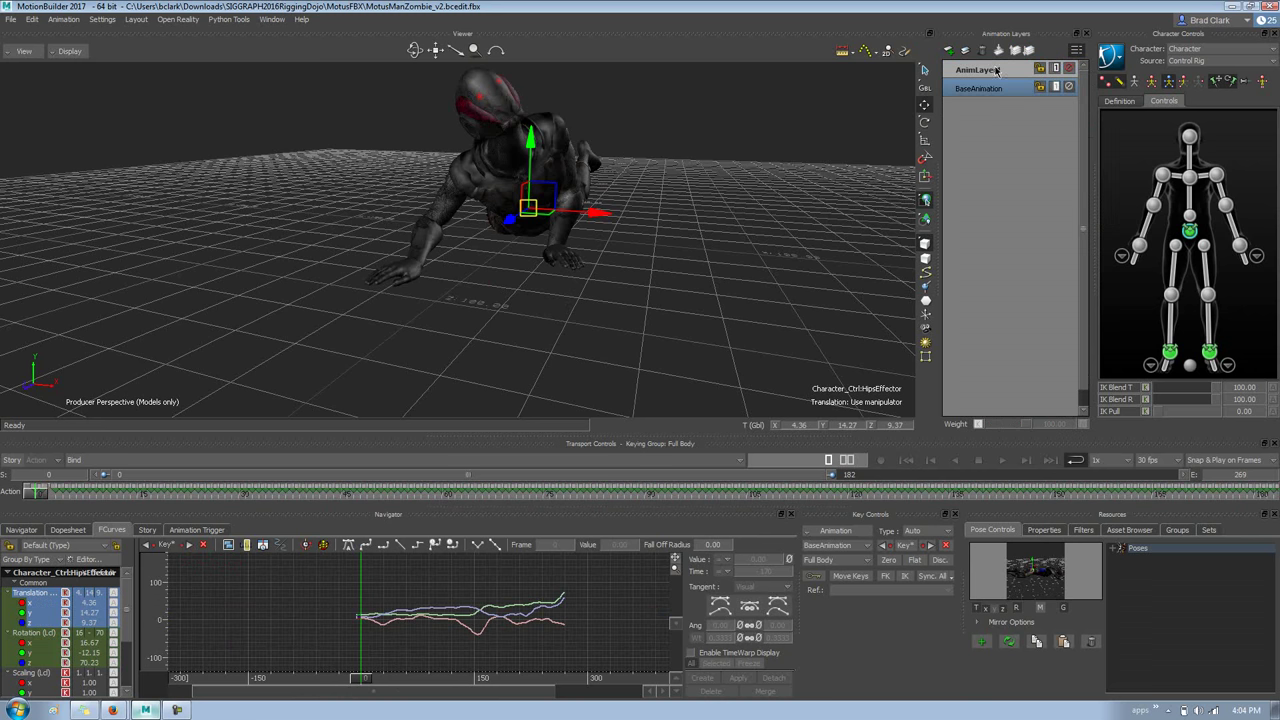
right_click(998, 72)
left_click(1050, 191)
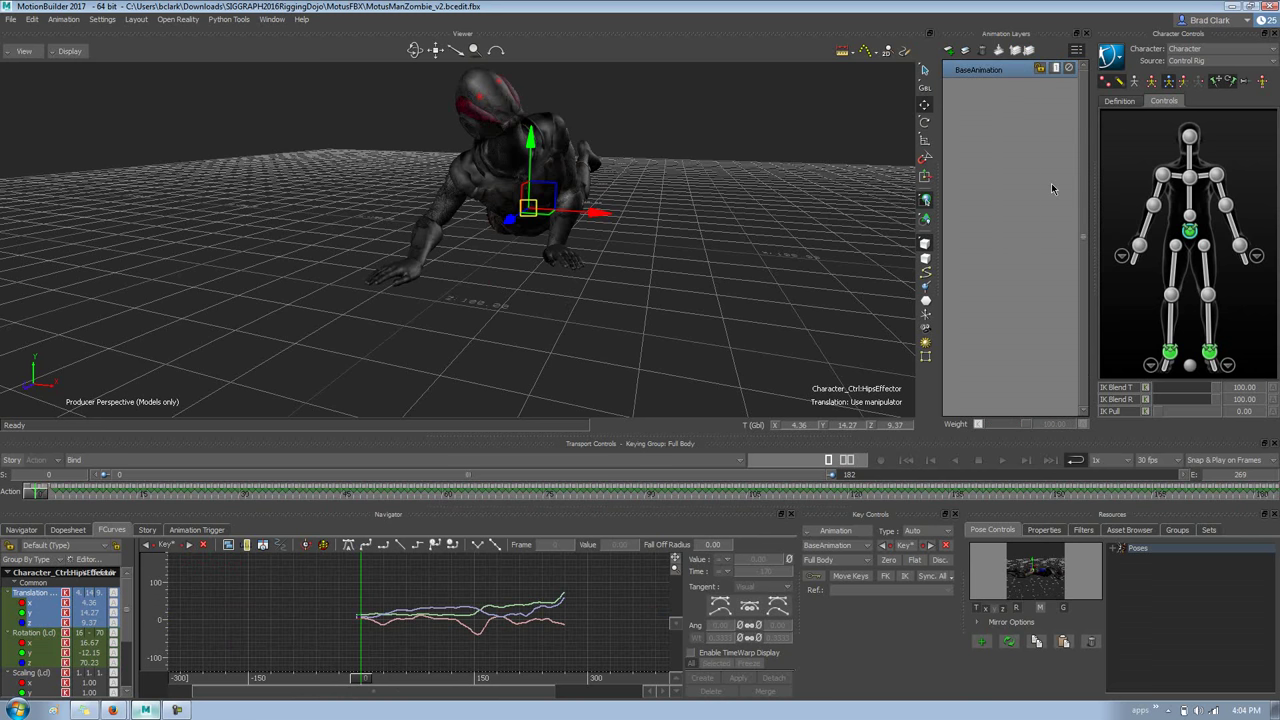
- Create a new animation layer, set its layer mode to Override, and key the full body on it at frame 0
left_click(964, 52)
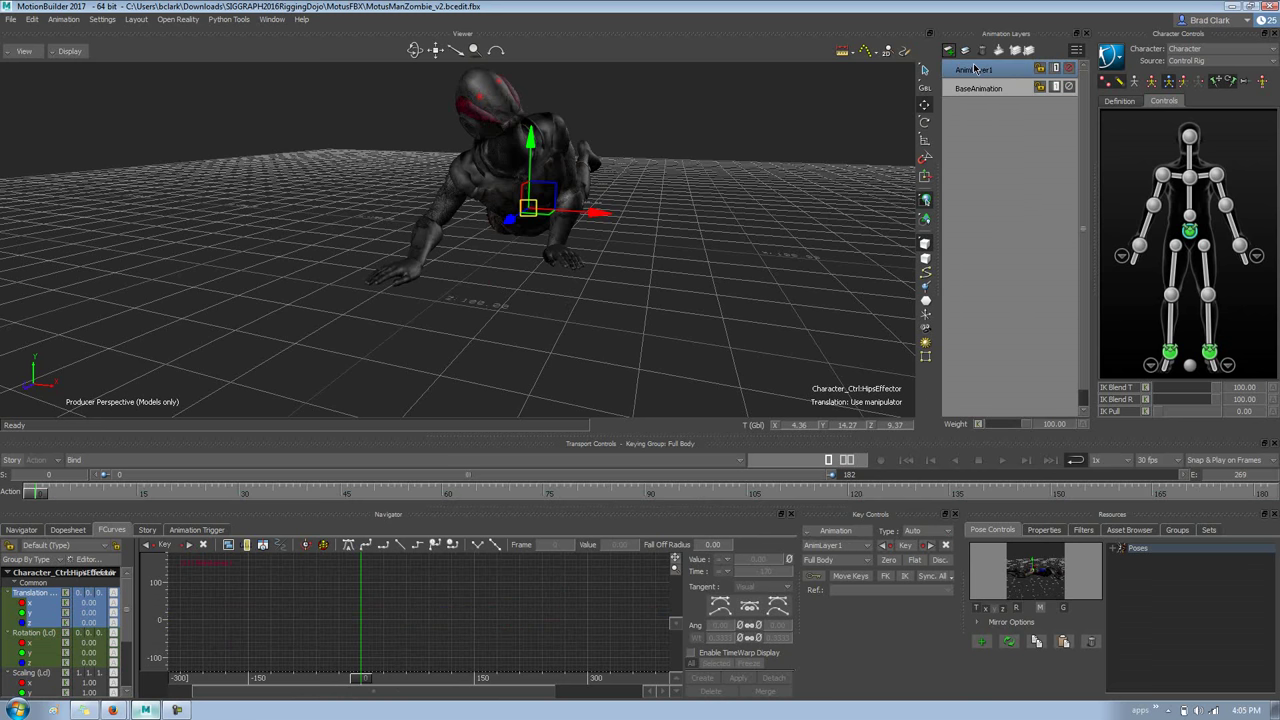
right_click(976, 69)
mouse_move(1022, 215)
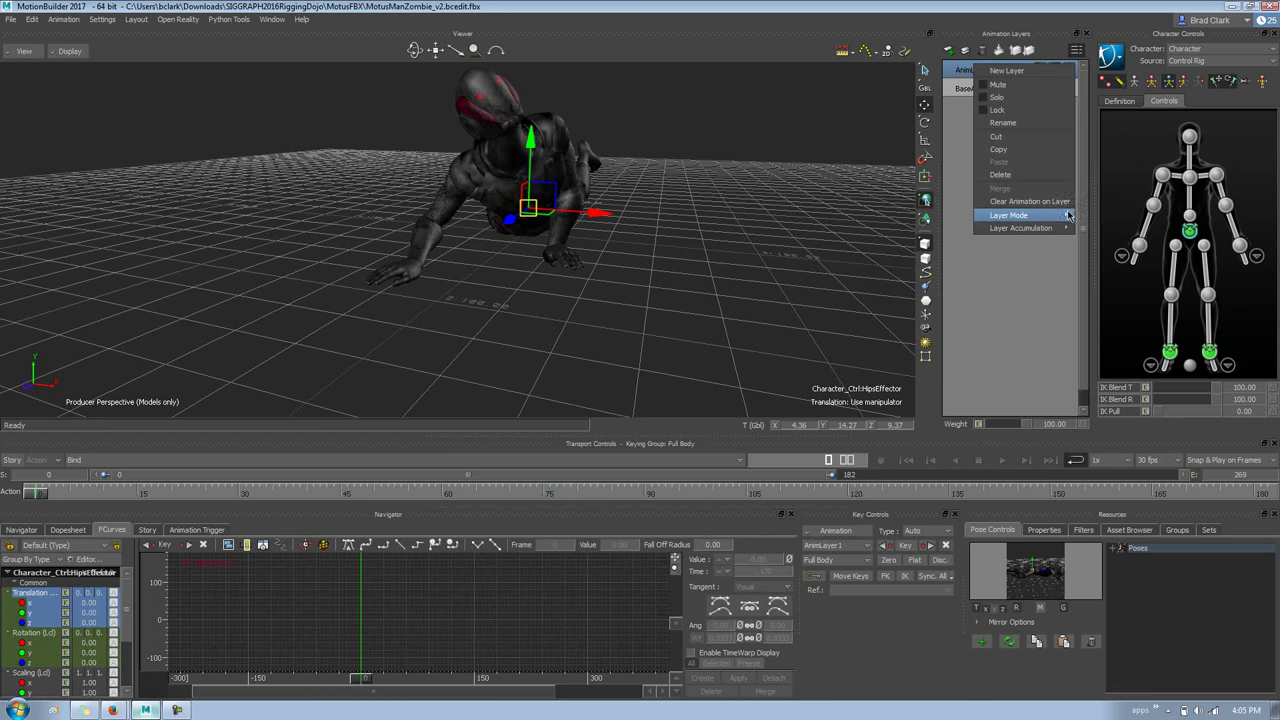
left_click(1092, 230)
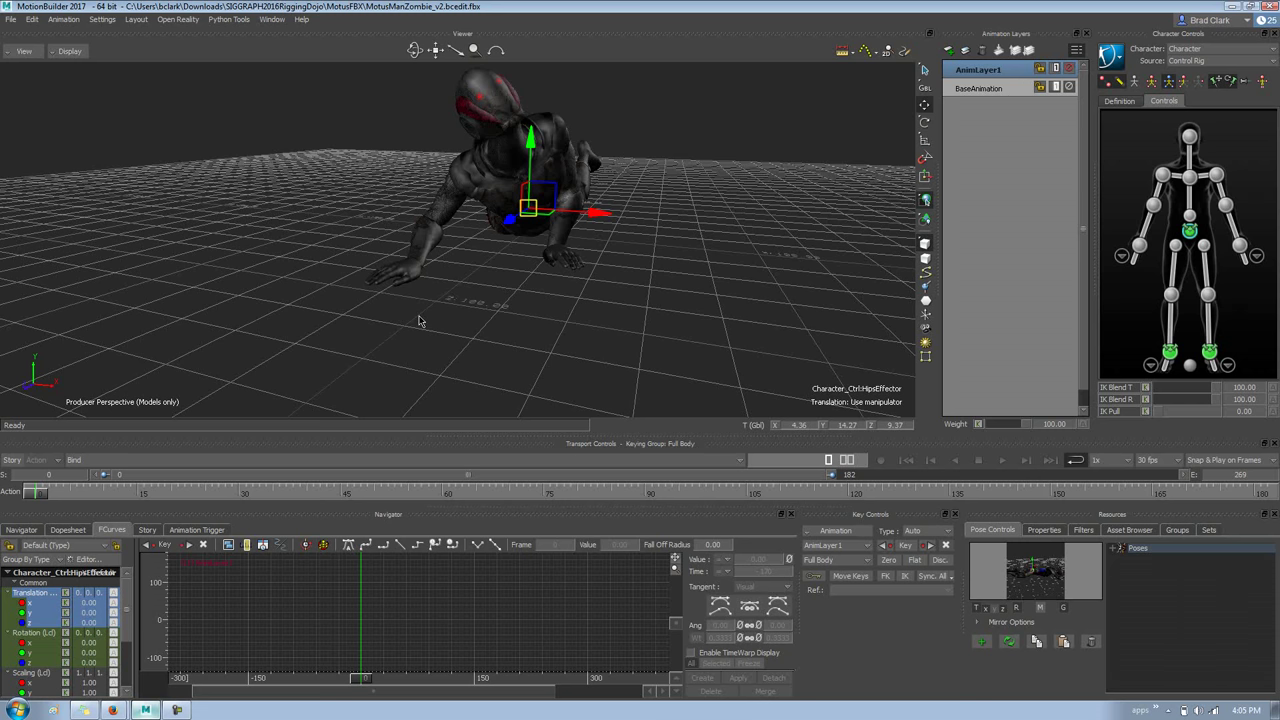
key("k")
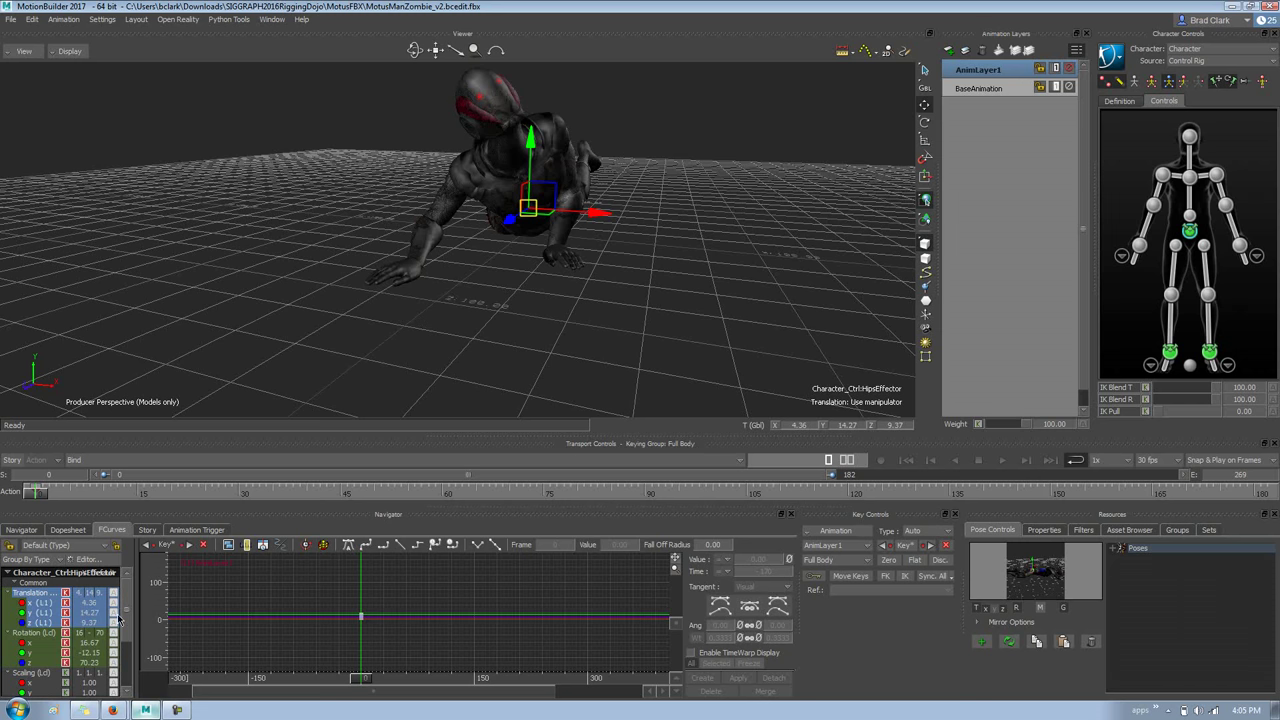
key("a")
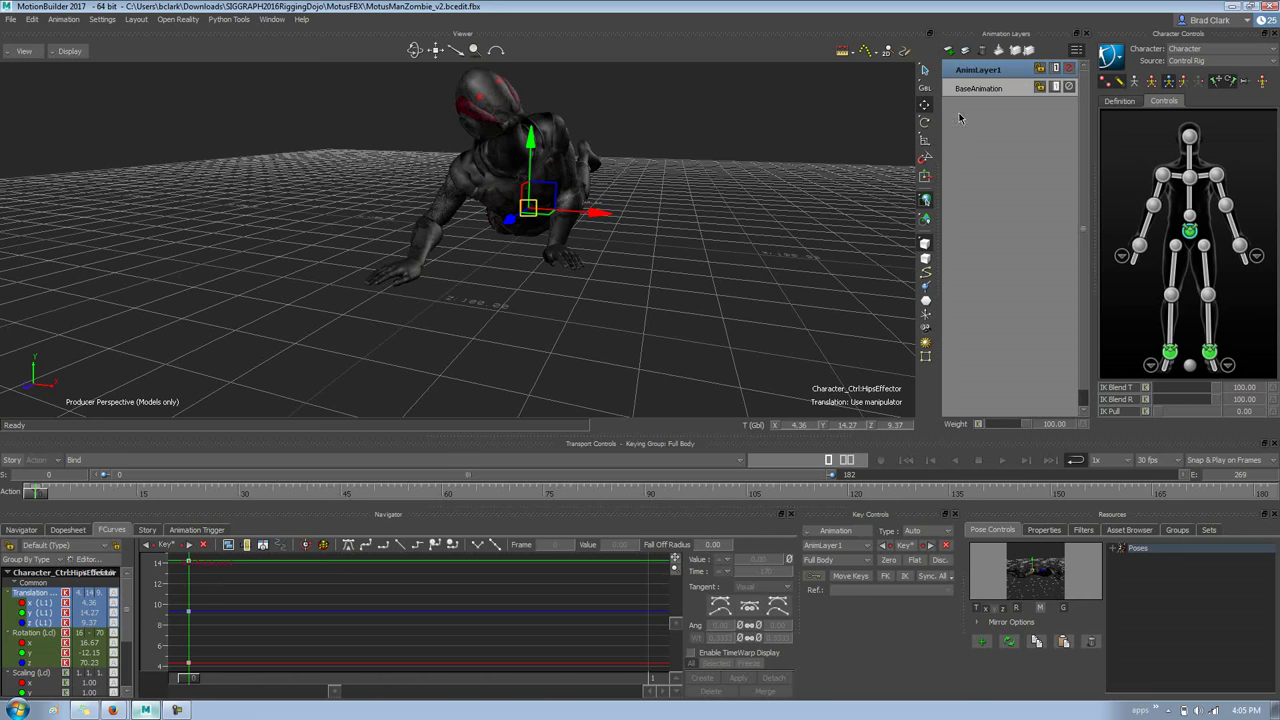
- Duplicate AnimLayer1 and compare the copy's hips curves with those of the original layer
left_click(964, 50)
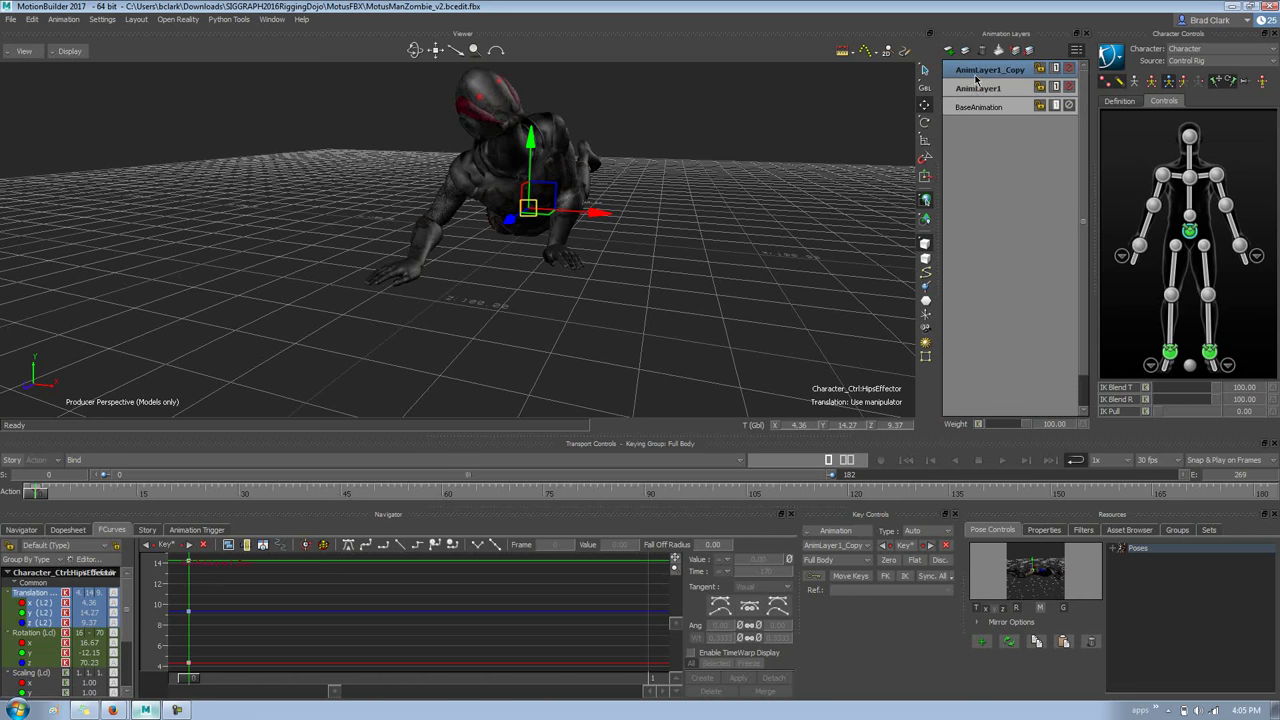
left_click(976, 89)
left_click(980, 76)
left_click(980, 90)
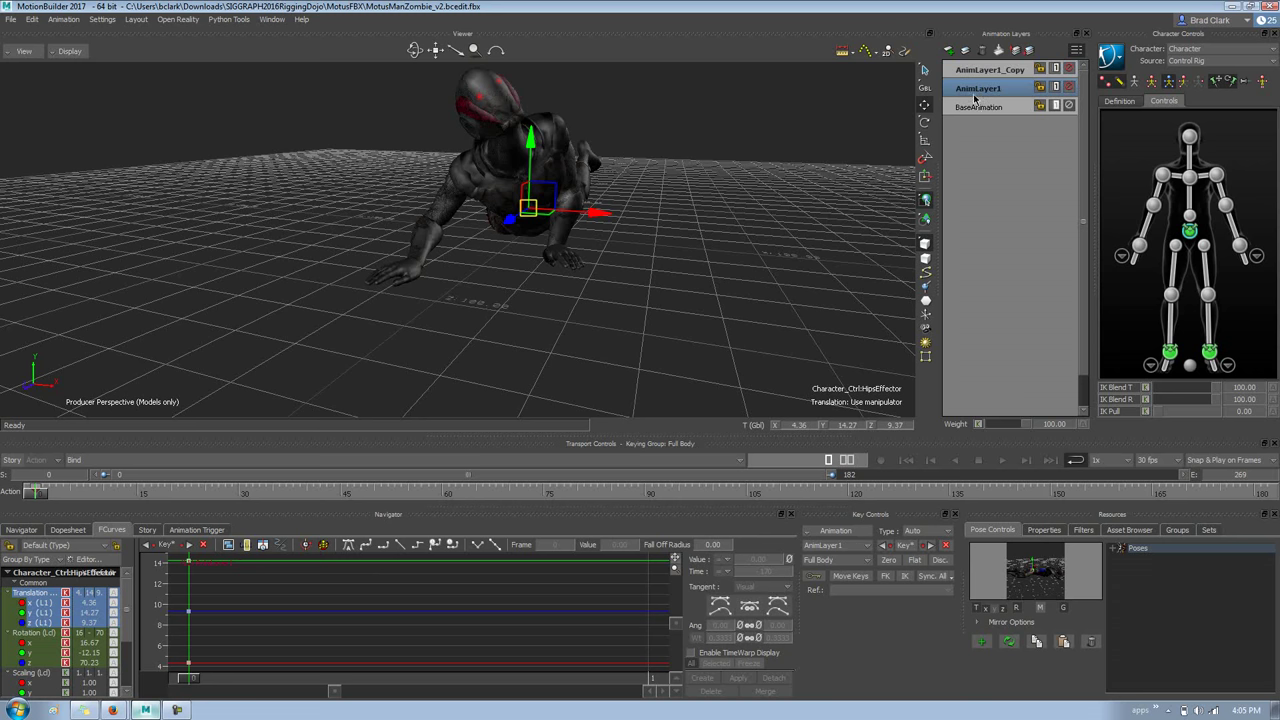
- Duplicate BaseAnimation at the top of the layer stack and set the copy's layer mode to Override
left_click(978, 107)
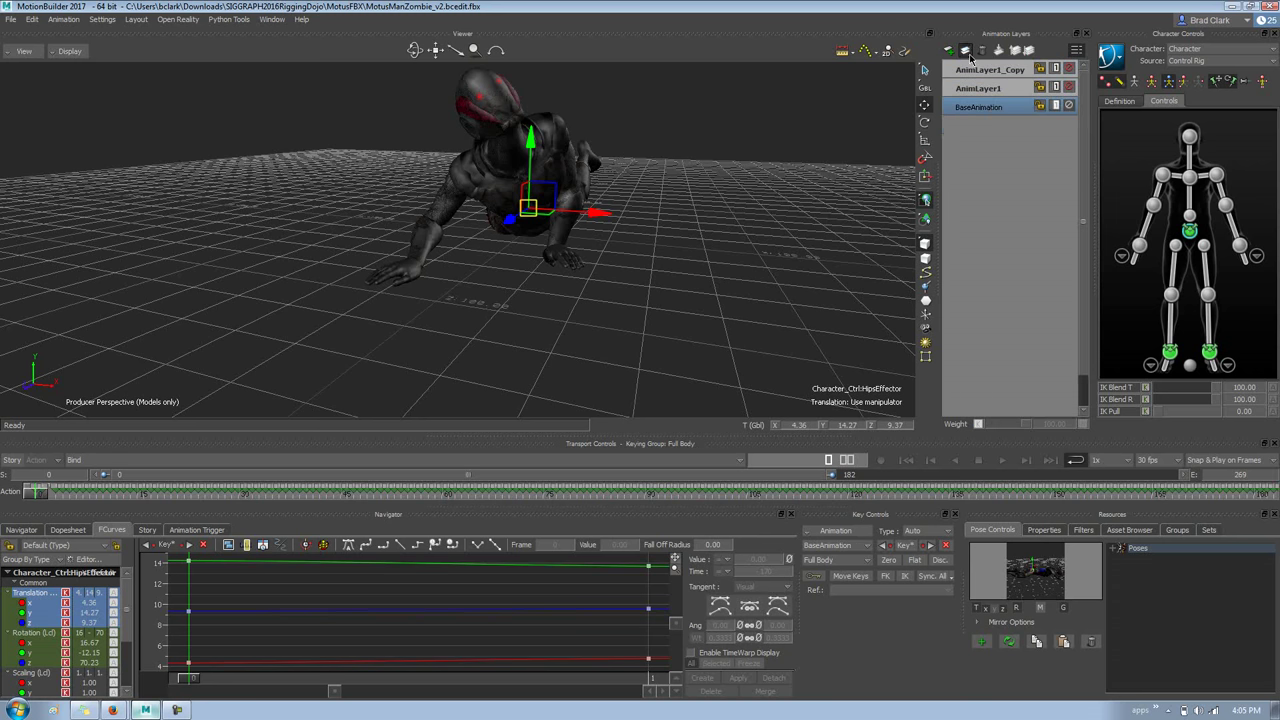
left_click(964, 50)
left_click_drag(984, 110, 985, 66)
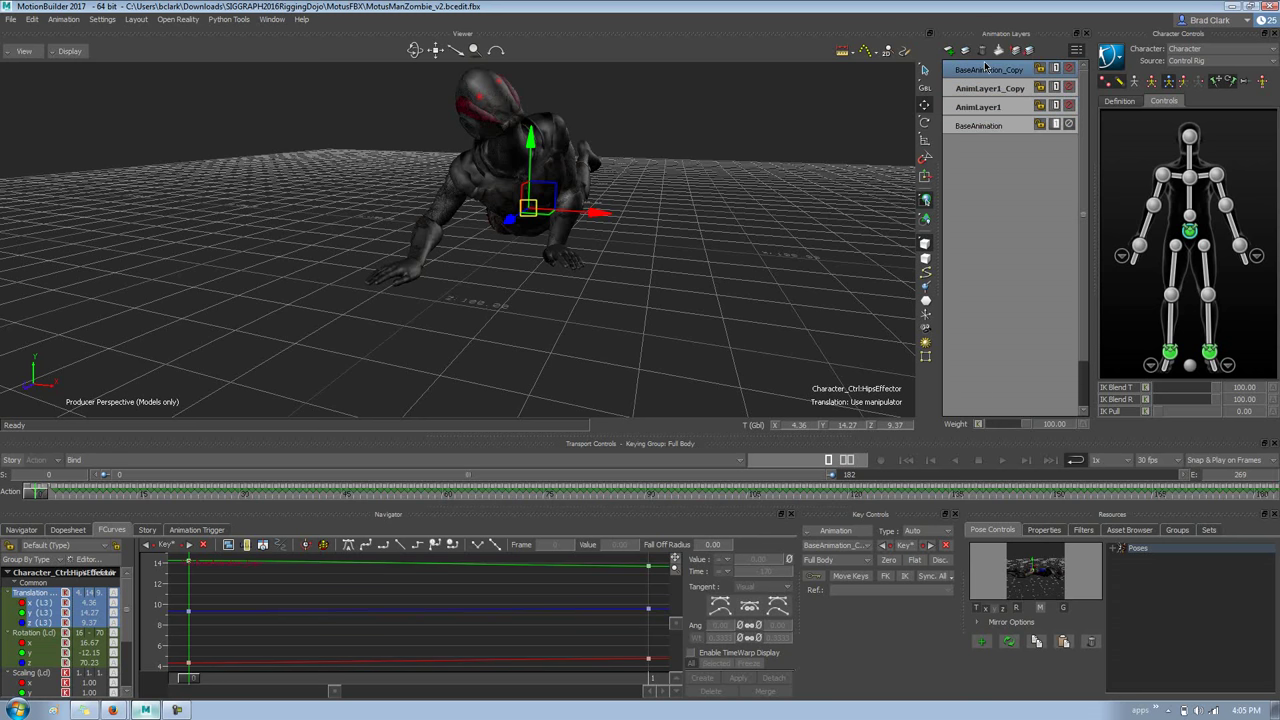
right_click(999, 74)
mouse_move(1060, 225)
left_click(1117, 239)
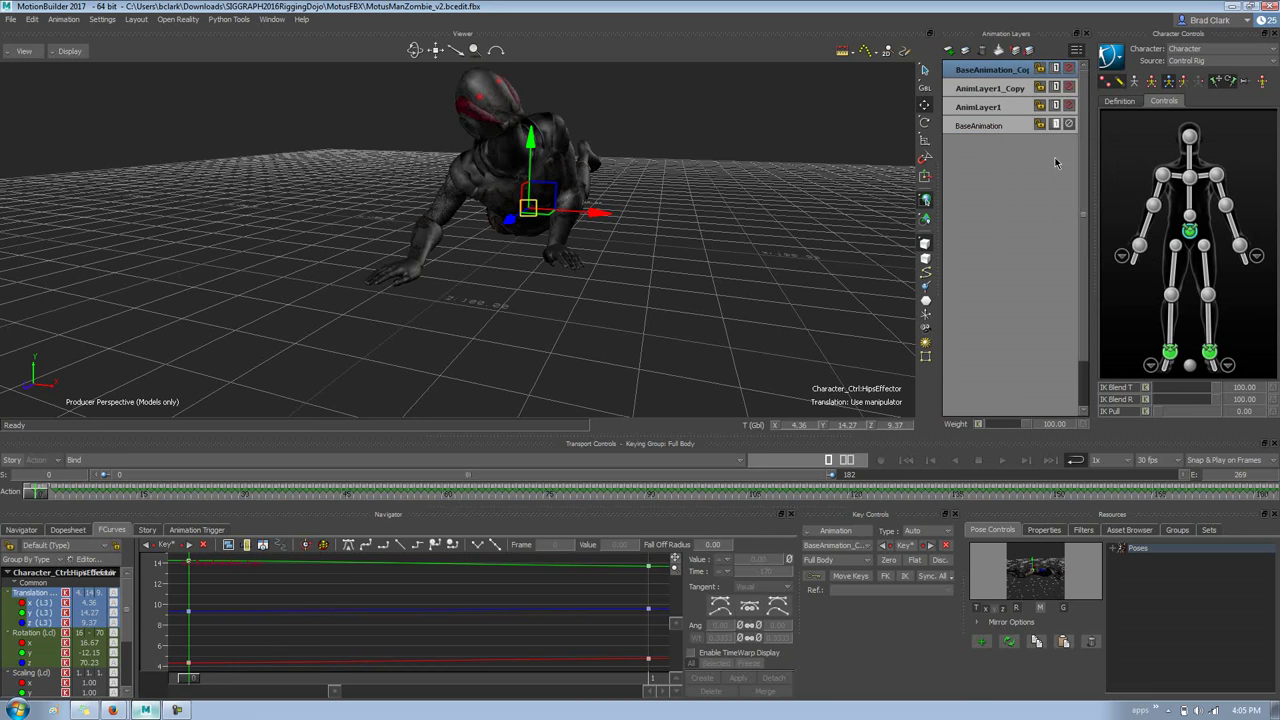
- Select the three layers above BaseAnimation, play the motion to frame 23, and return to frame 0
left_click(980, 107)
left_click(1001, 76, "shift")
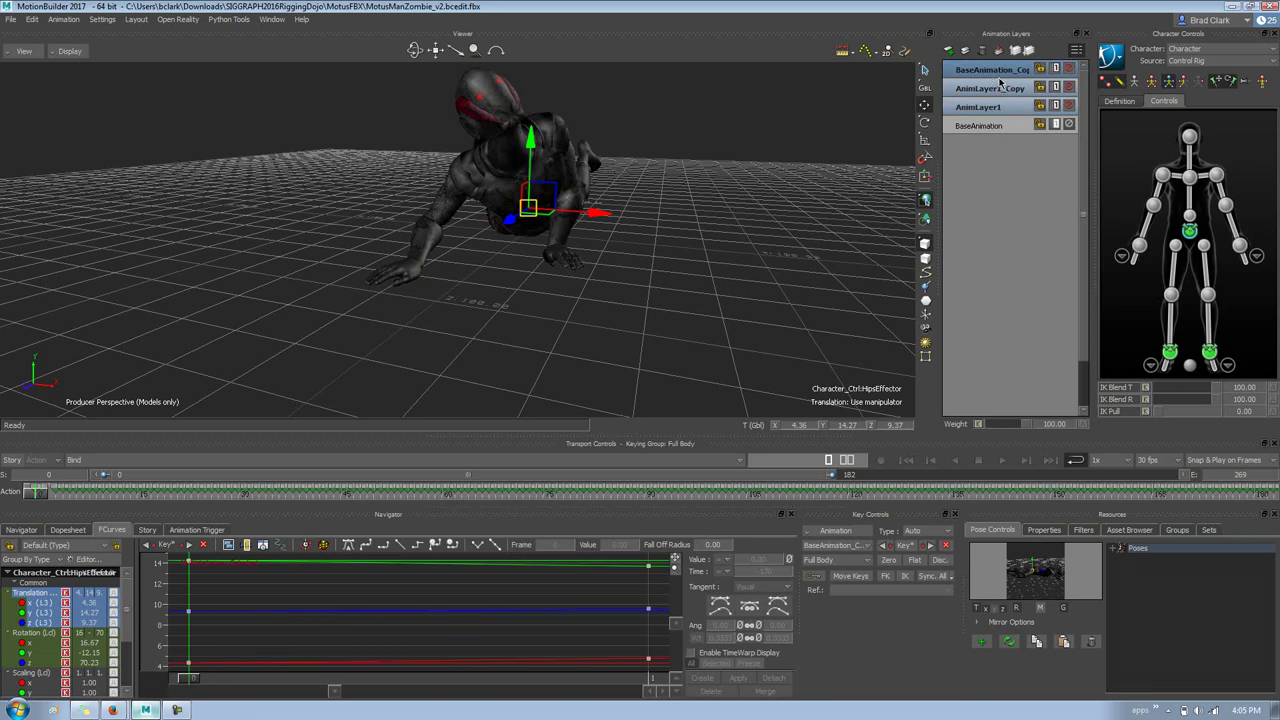
key("ctrl+space")
key("ctrl+space")
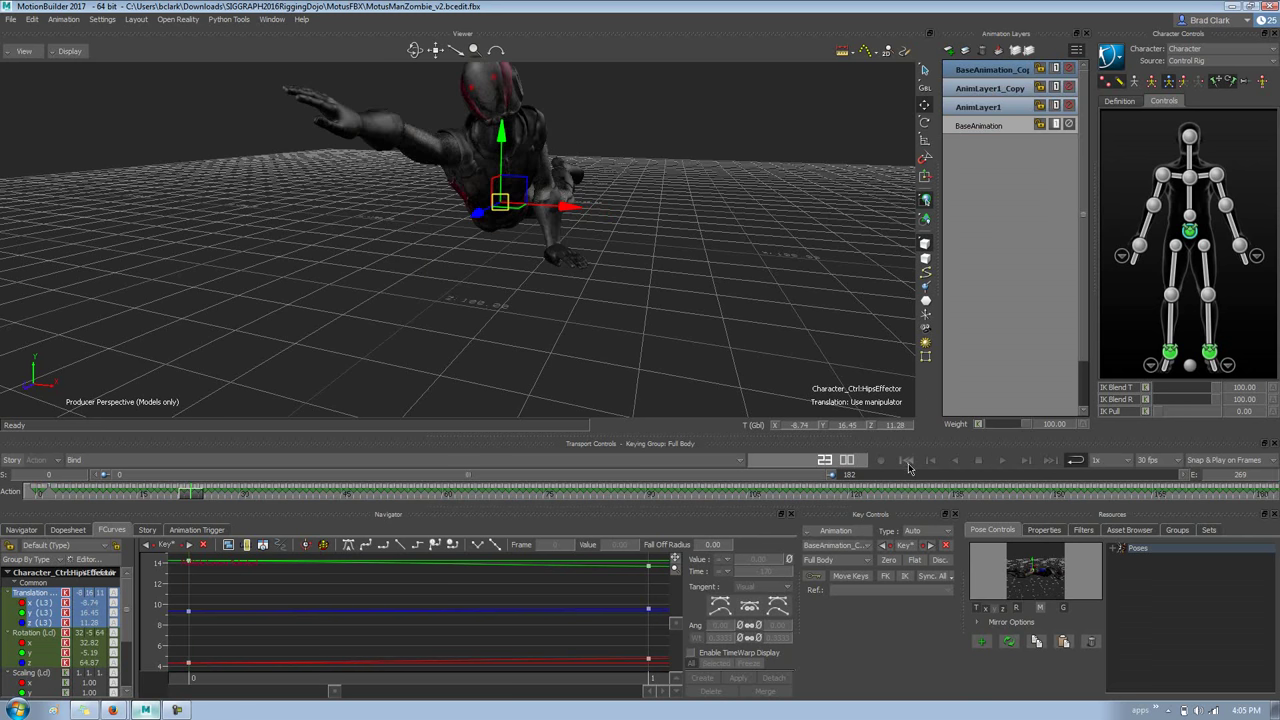
left_click(906, 461)
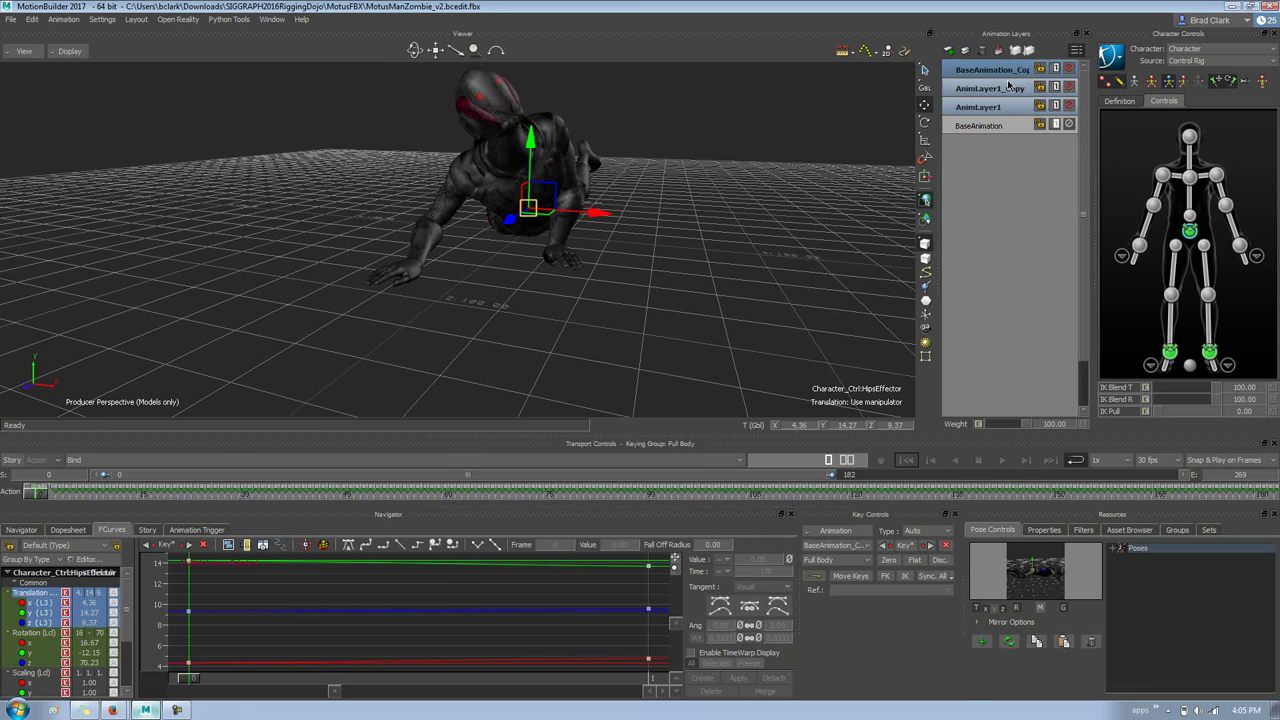
- Merge the BaseAnimation copy with AnimLayer1_Copy using the Additive result layer mode and deleting the merged layers
left_click(1007, 82)
left_click(1004, 68, "shift")
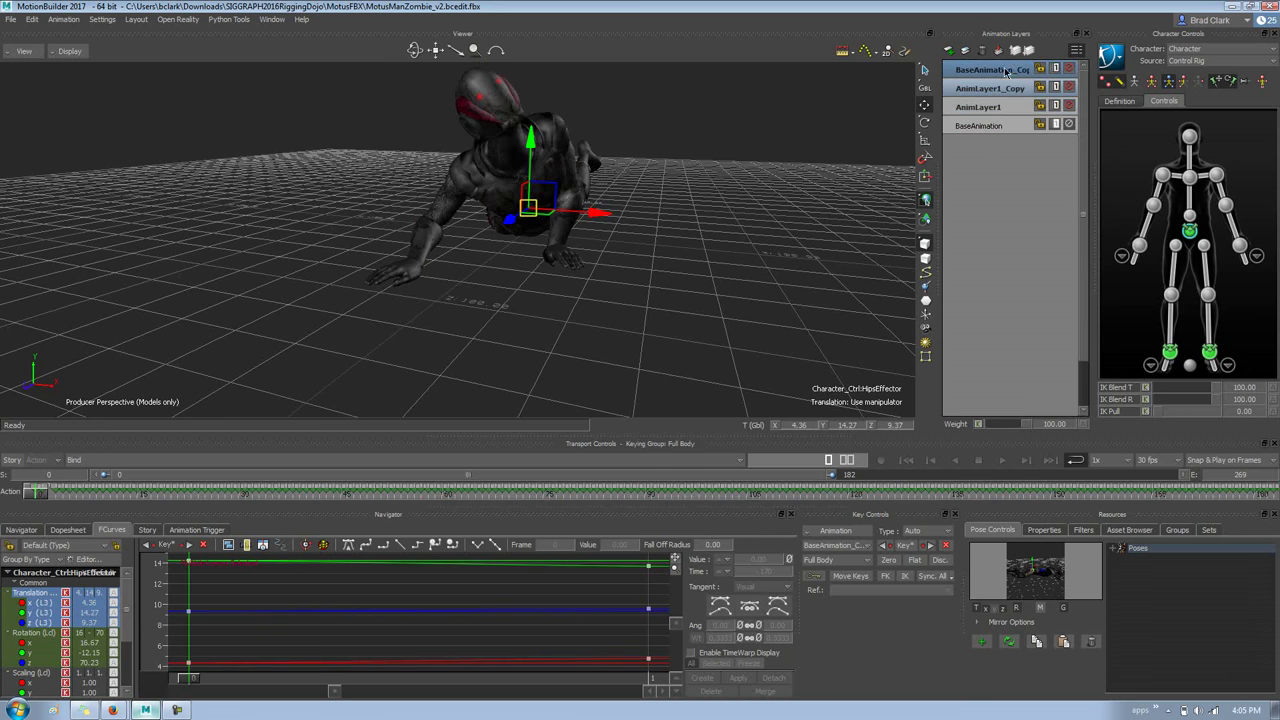
left_click(1000, 53)
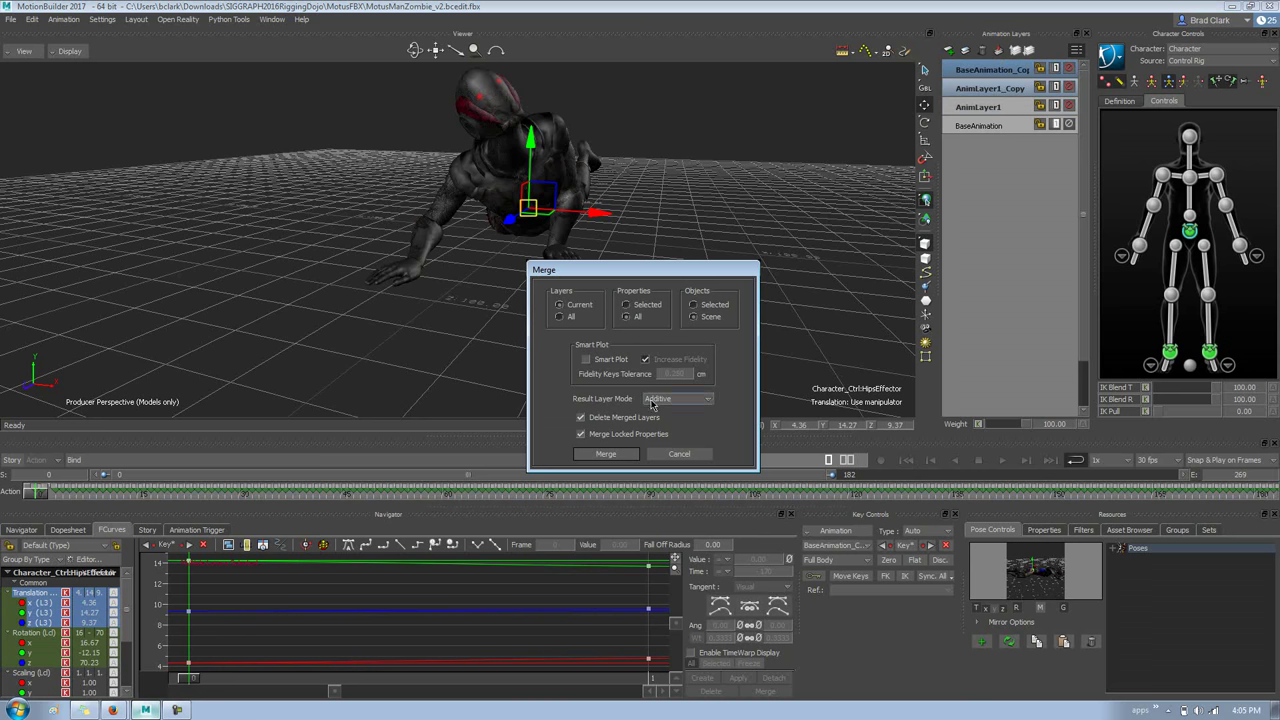
left_click(608, 455)
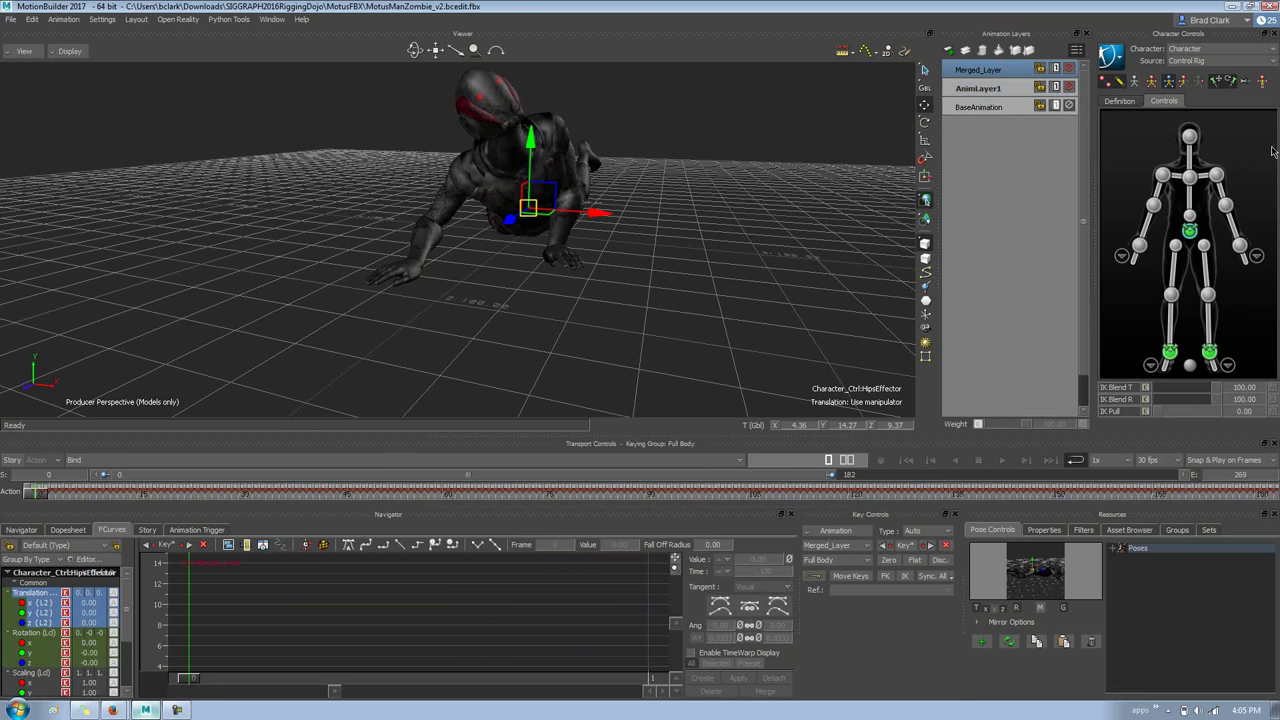
- Reselect the hips effector and compare its framed translation curves on Merged_Layer and BaseAnimation
left_click(1128, 174)
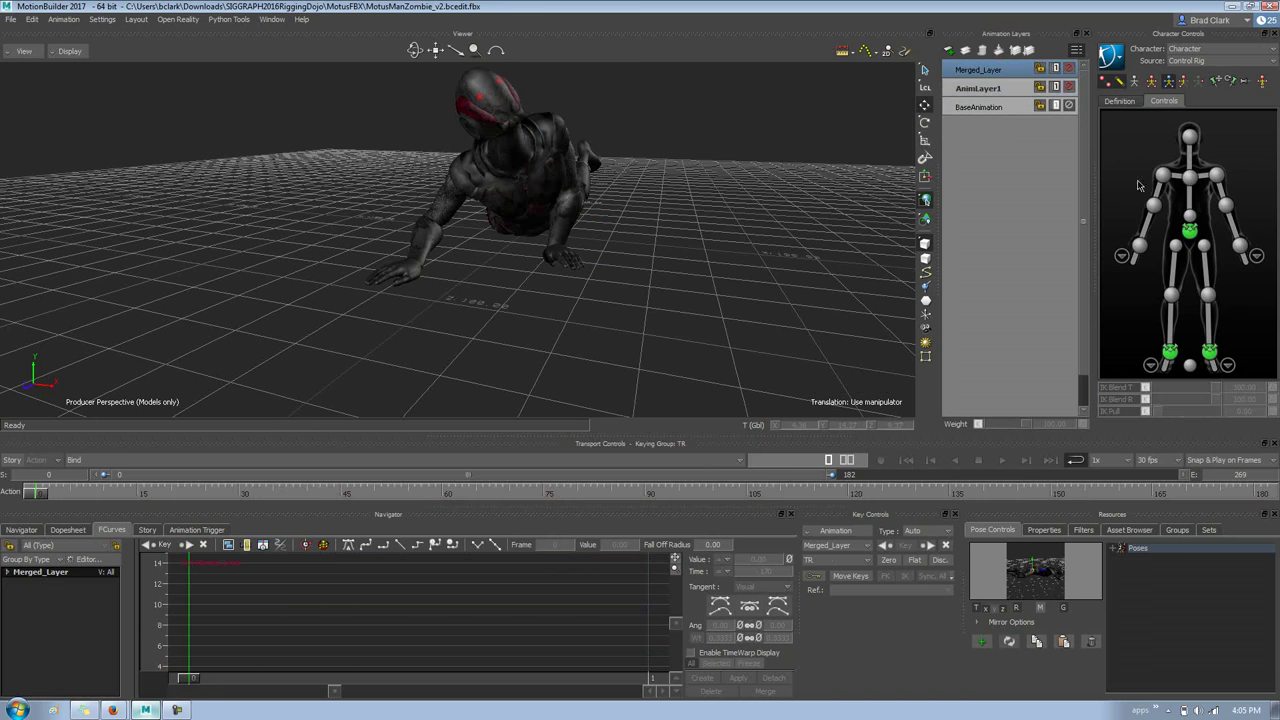
left_click(1189, 232)
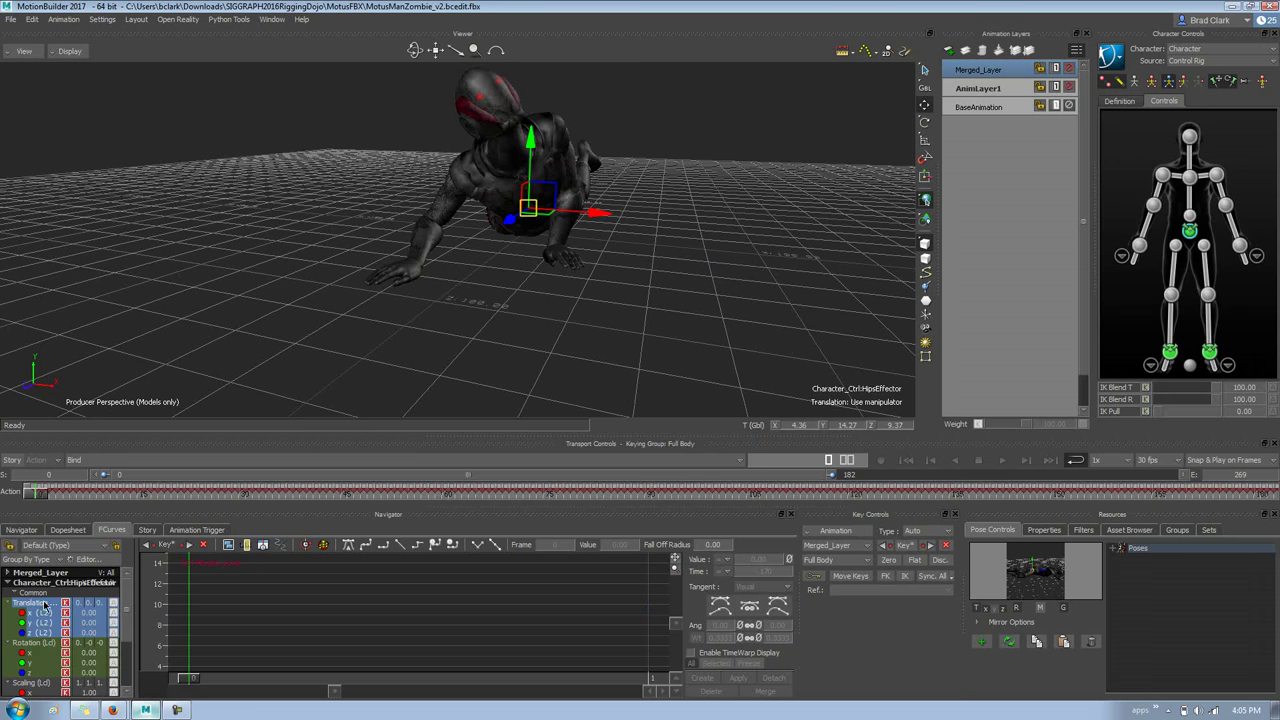
key("a")
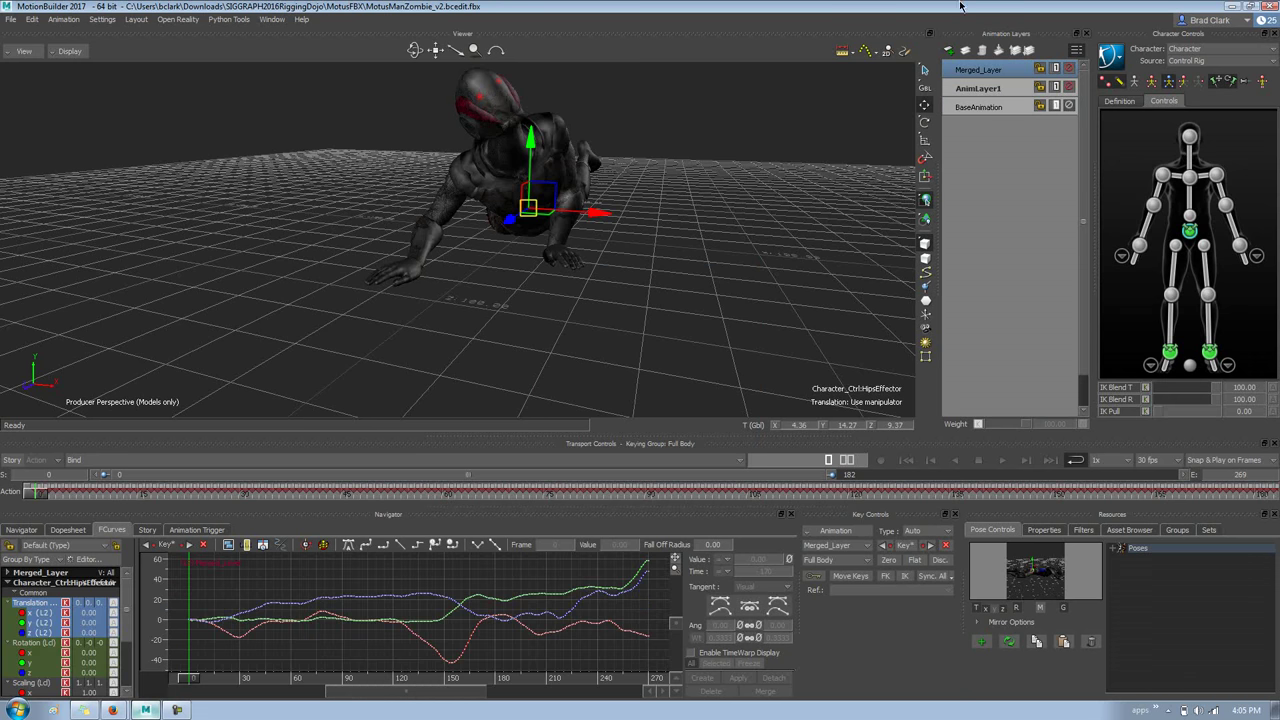
left_click(985, 106)
key("a")
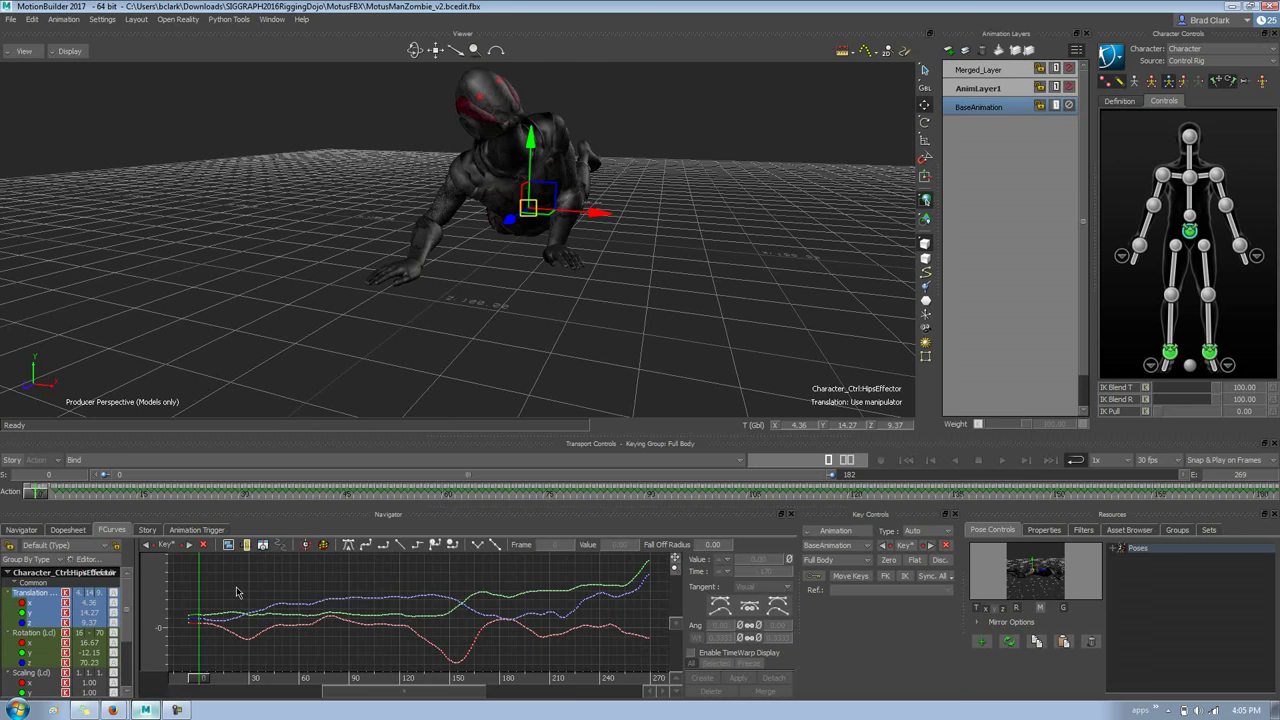
- Compare the hips effector's early translation curves on BaseAnimation and Merged_Layer, and play the crawl
left_click_drag(241, 609, 440, 570, "ctrl")
left_click_drag(350, 610, 451, 586, "shift")
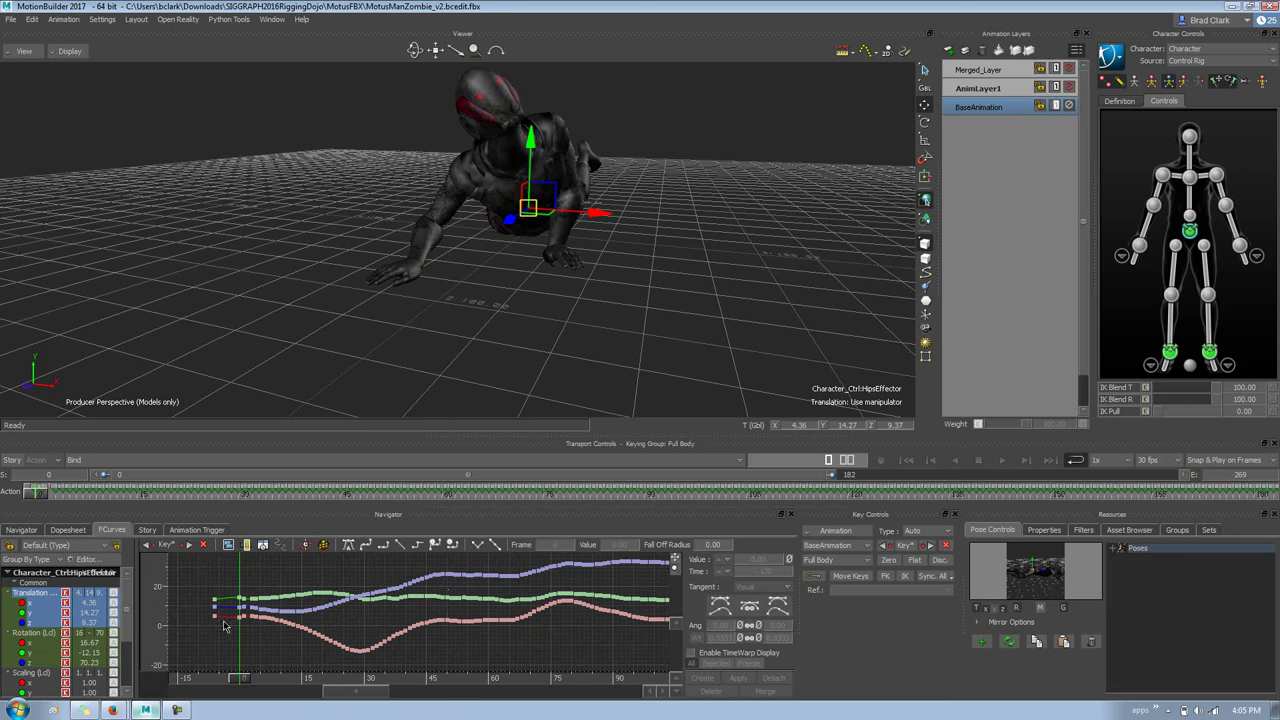
left_click(1002, 72)
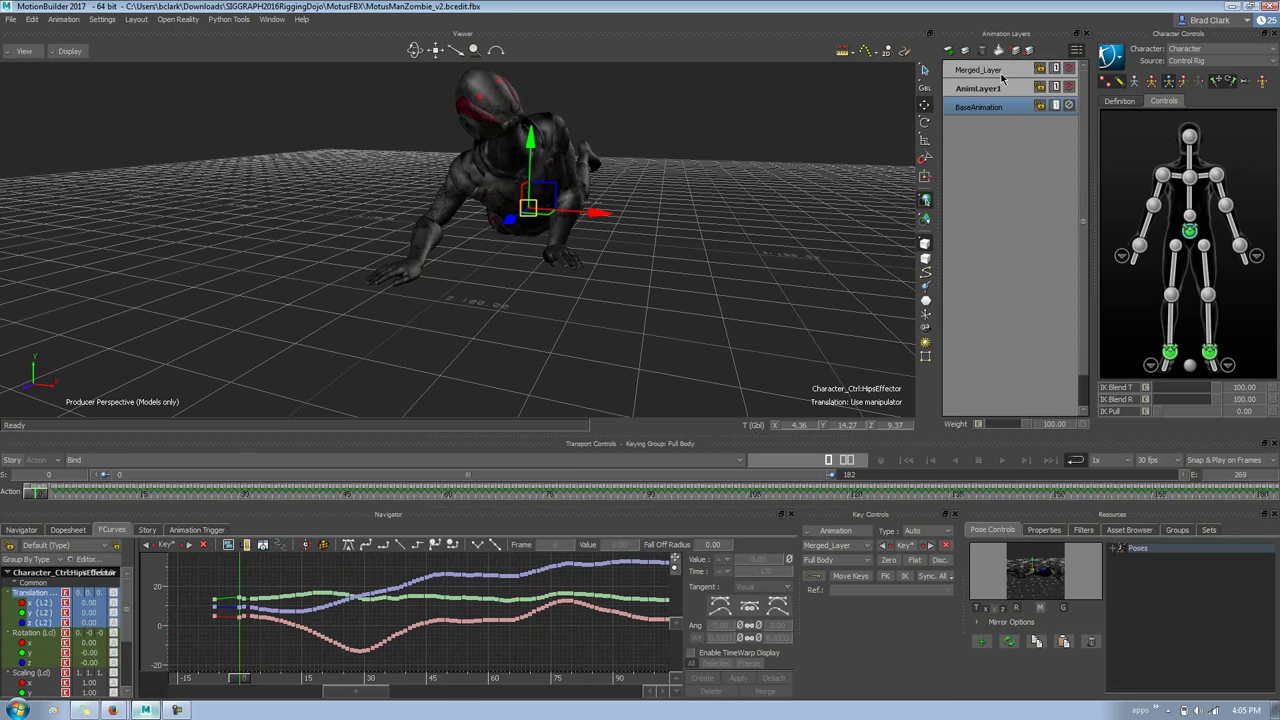
key("ctrl+space")
key("ctrl+space")
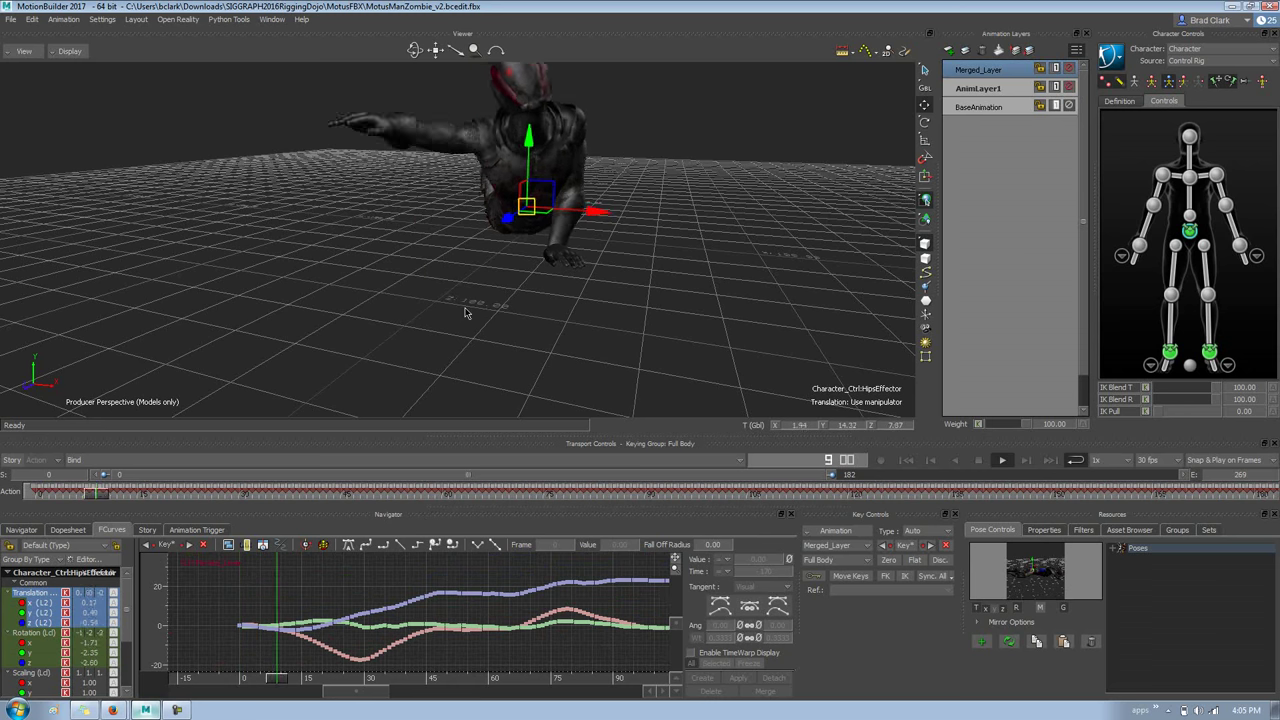
left_click(1020, 107)
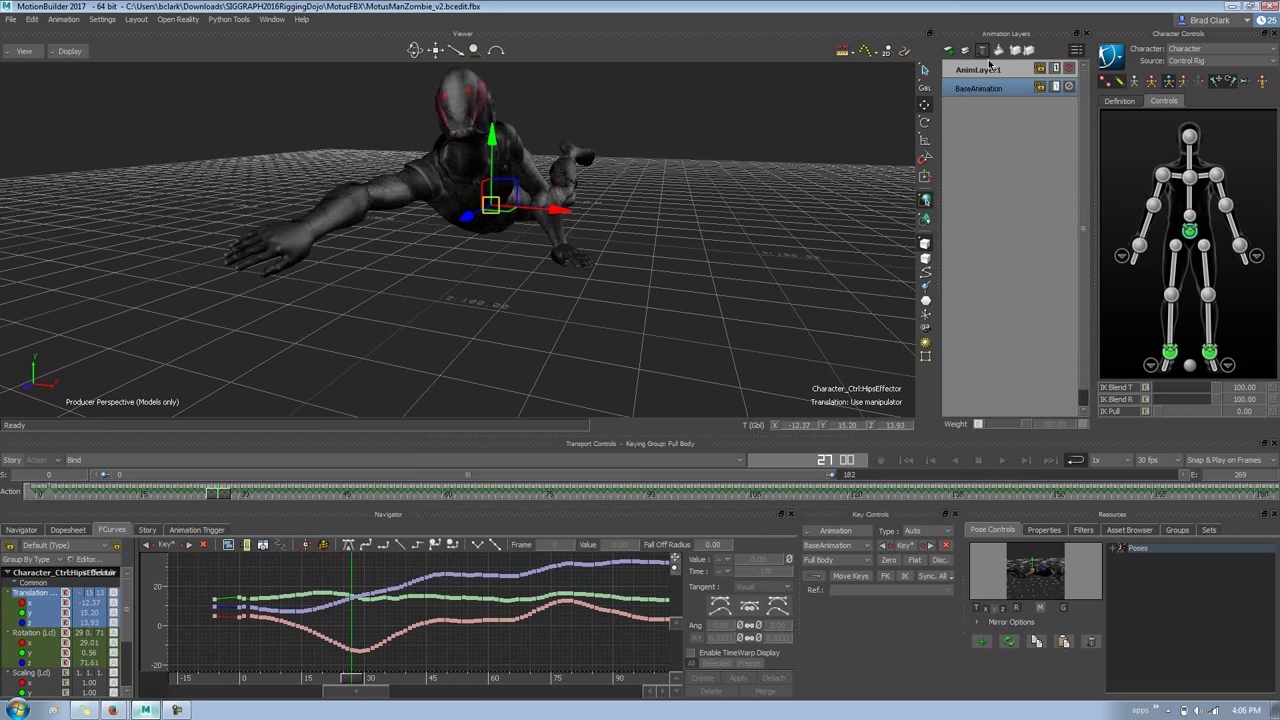
- Duplicate Merged_Layer, select the copy at the top of the stack, and play the combined motion from another angle
left_click(1004, 70)
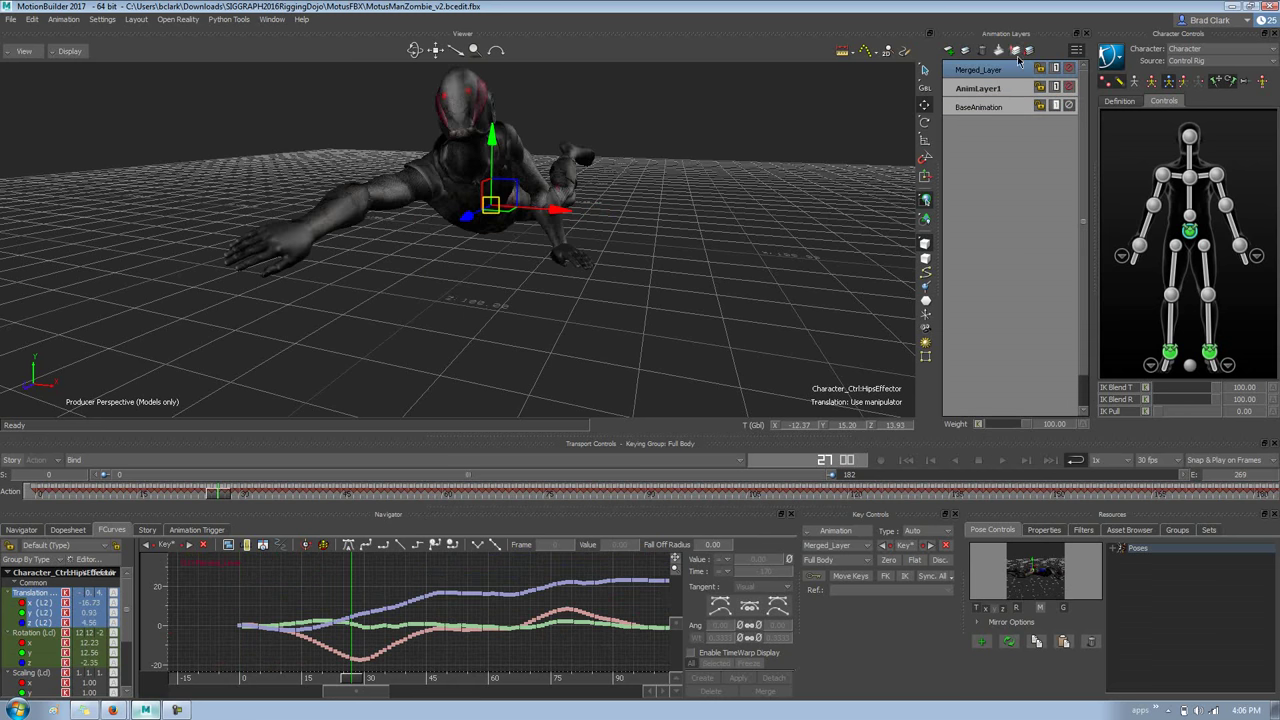
left_click(965, 50)
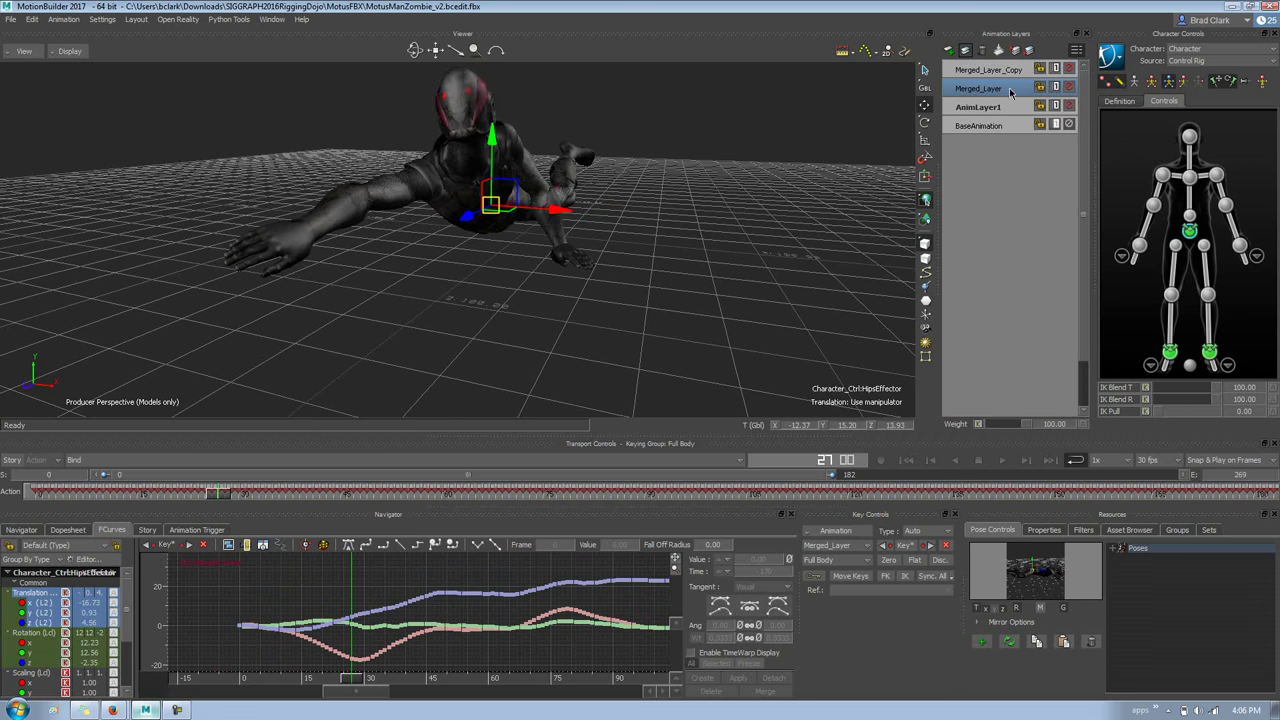
left_click(1012, 72)
middle_click_drag(636, 402, 588, 415, "alt")
key("space")
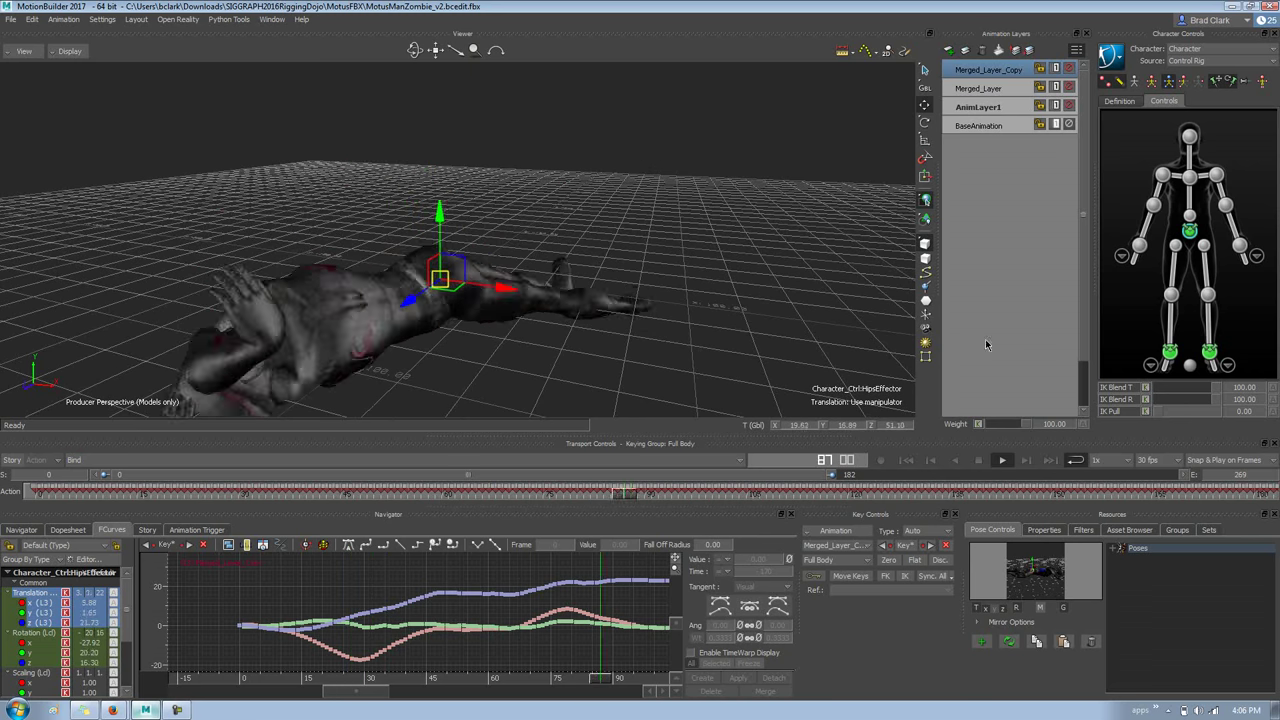
- Try a weight of 18.52 on Merged_Layer_Copy, return near the start of the motion, and set the weight to 40.74
mouse_move(1022, 424)
left_mouse_down()
mouse_move(978, 425)
mouse_move(998, 425)
left_mouse_up()
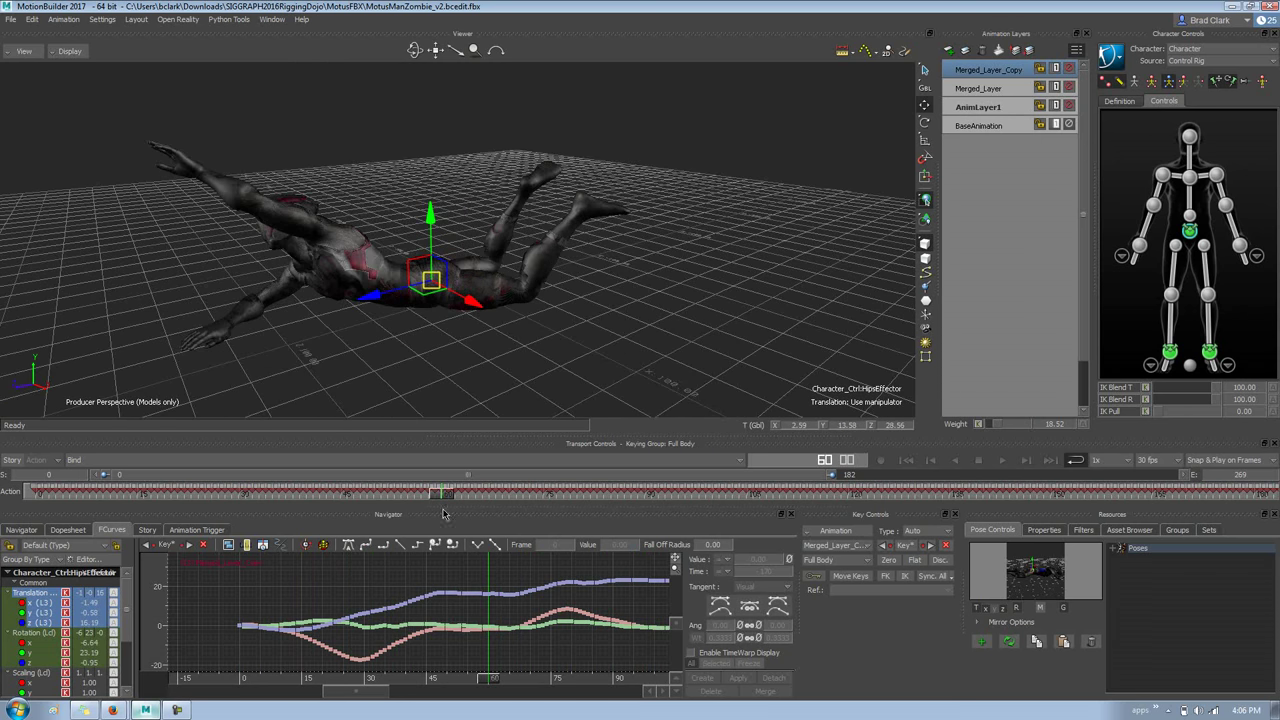
left_click_drag(441, 494, 69, 511)
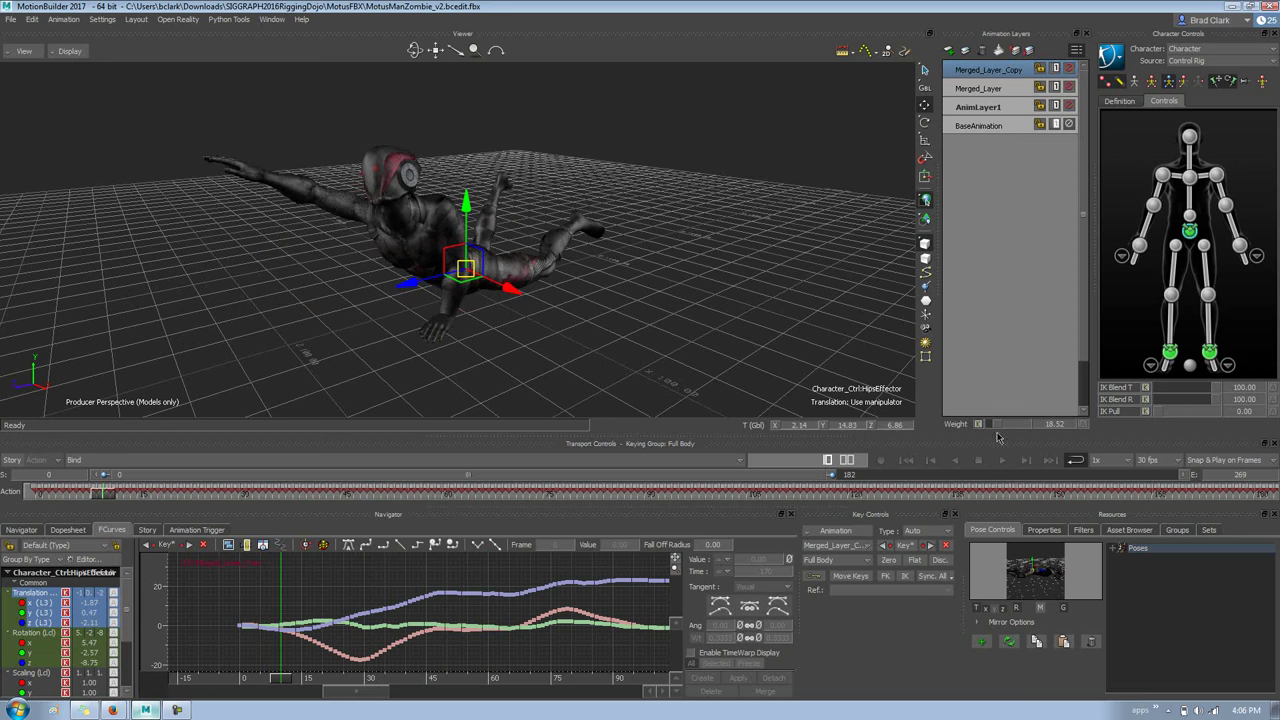
left_click_drag(998, 431, 1007, 432)
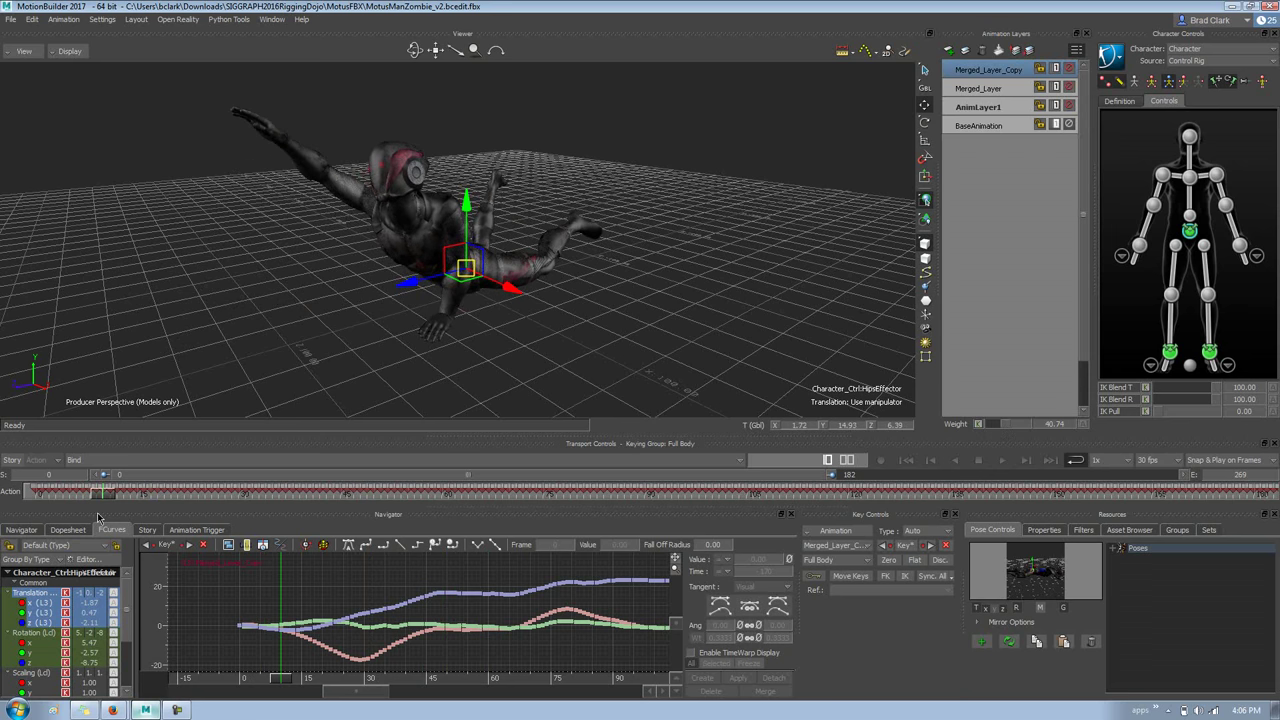
- Key Merged_Layer_Copy's weight at 0.00 on frame 42, and play the motion from the start
left_click_drag(113, 488, 285, 495)
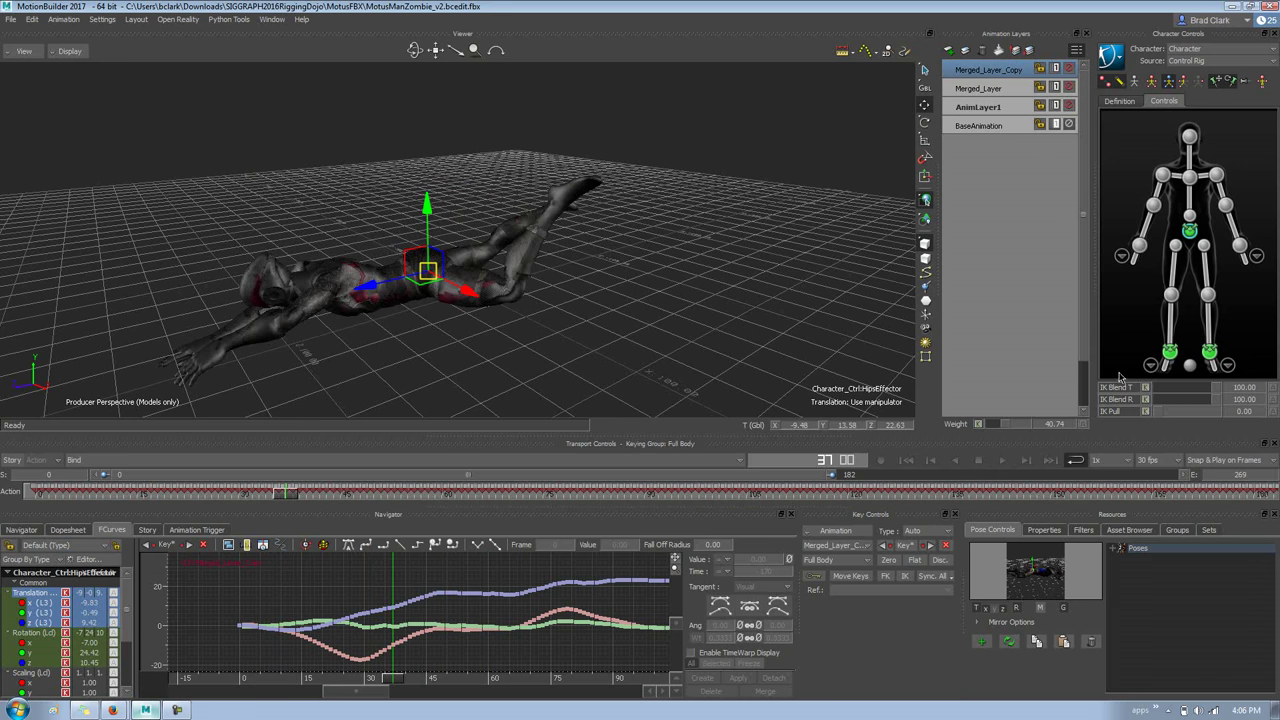
left_click(998, 428)
left_click_drag(291, 499, 318, 495)
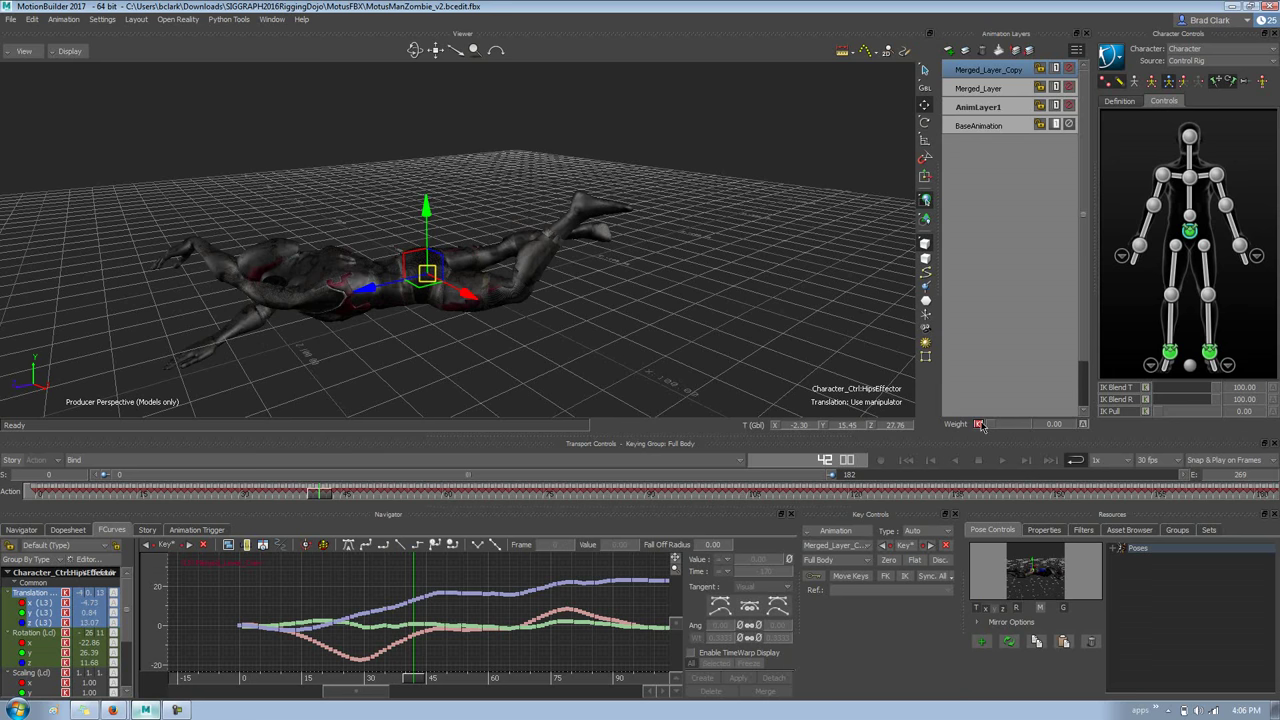
left_click(984, 426)
left_click_drag(321, 499, 28, 491)
key("ctrl+space")
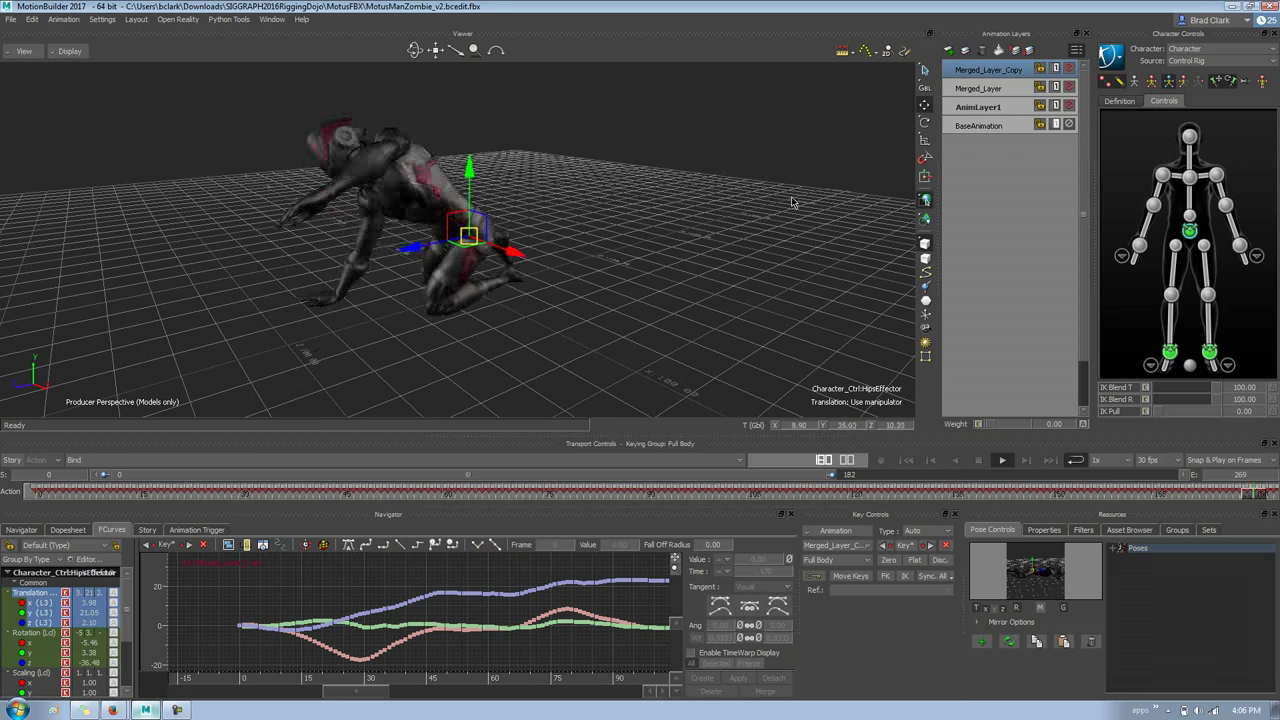
key("ctrl+space")
- Compare the weights and hips translation curves of Merged_Layer, AnimLayer1 and Merged_Layer_Copy, framing the full curves on Merged_Layer
left_click(1004, 90)
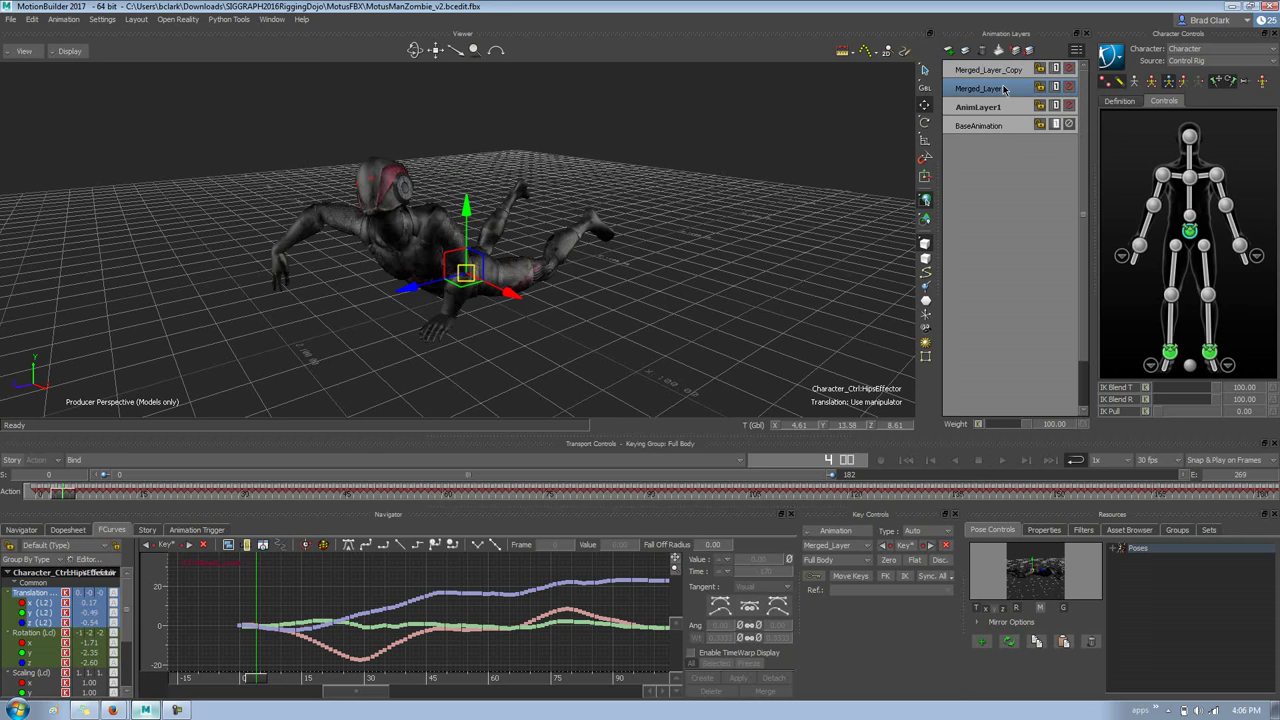
left_click(1003, 108)
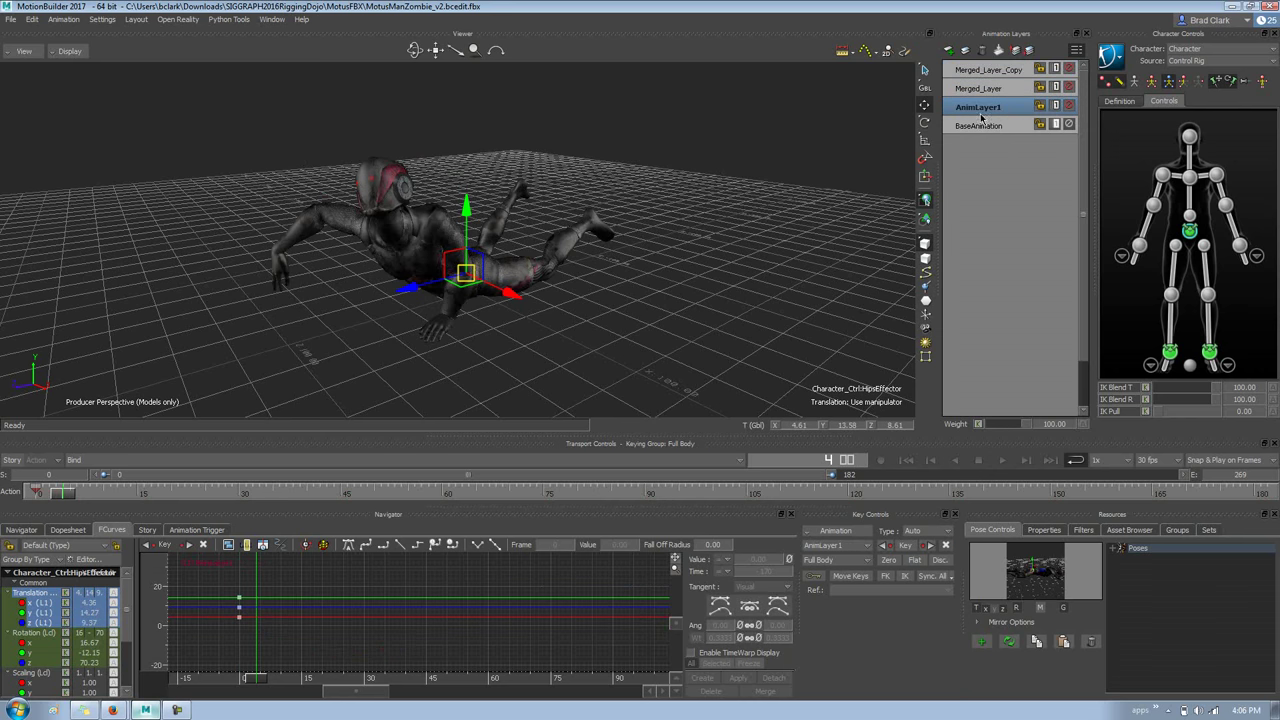
left_click(987, 87)
left_click(990, 71)
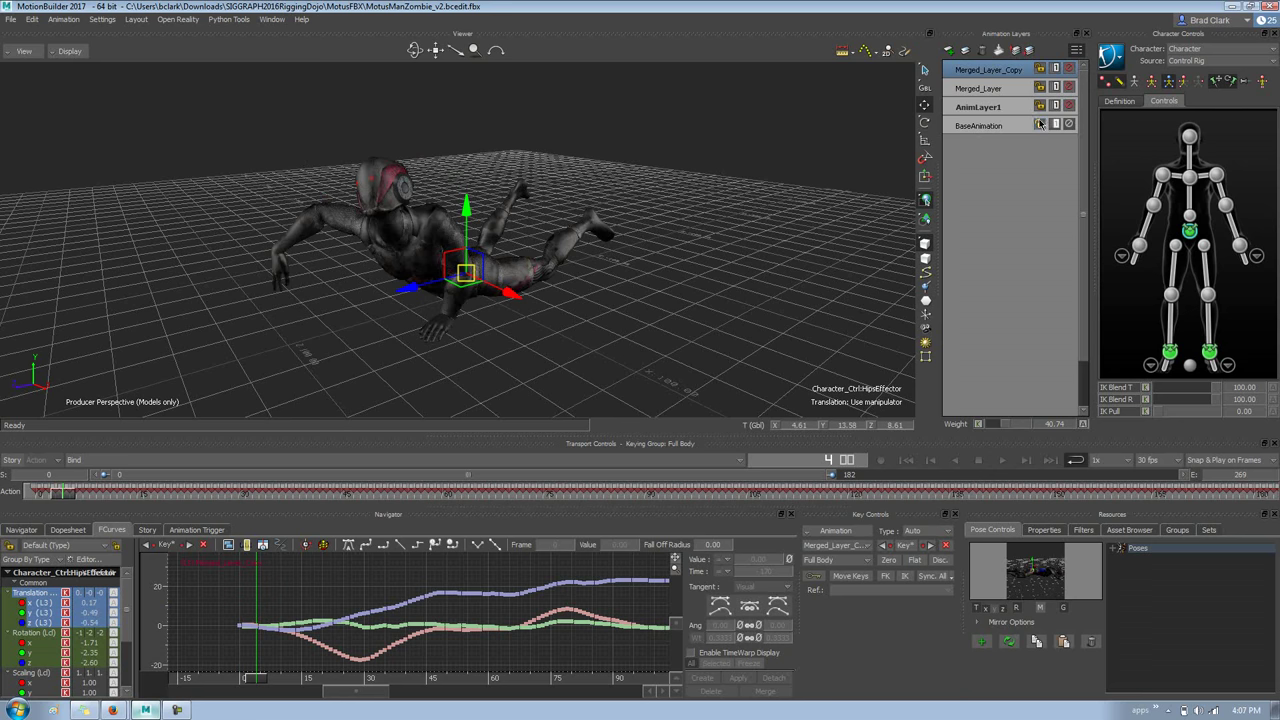
right_click(1020, 78)
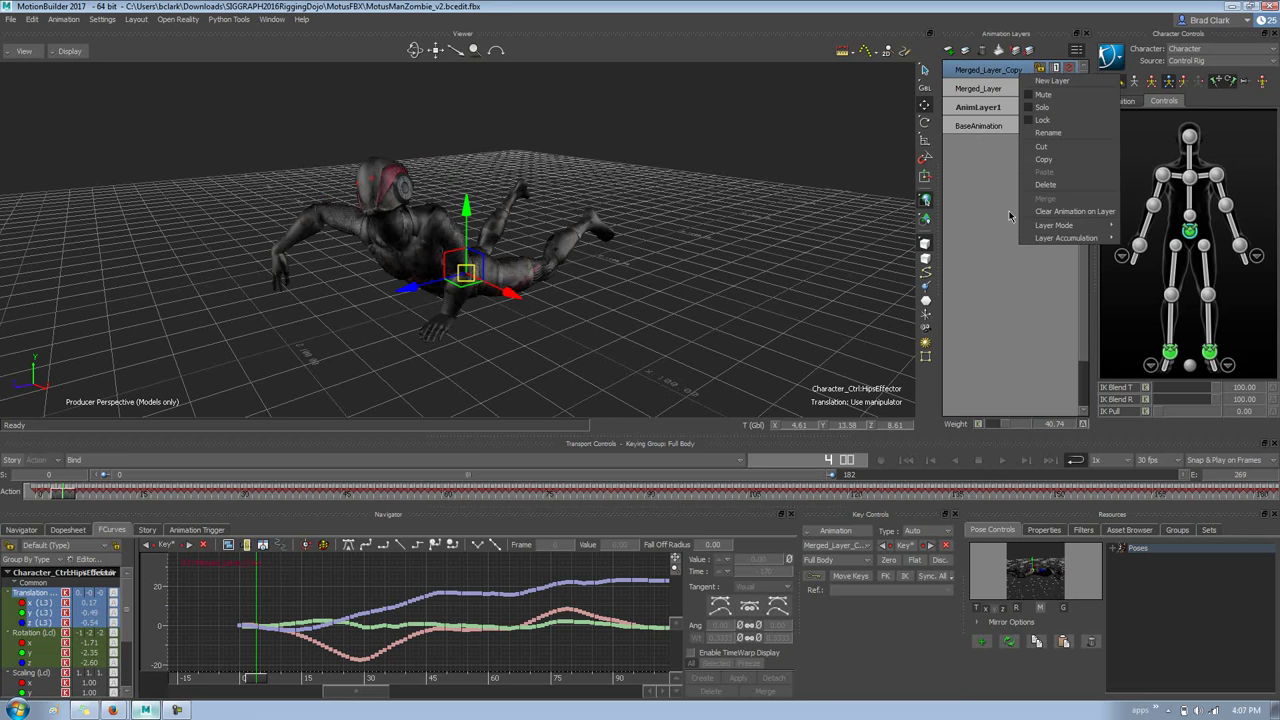
left_click(993, 178)
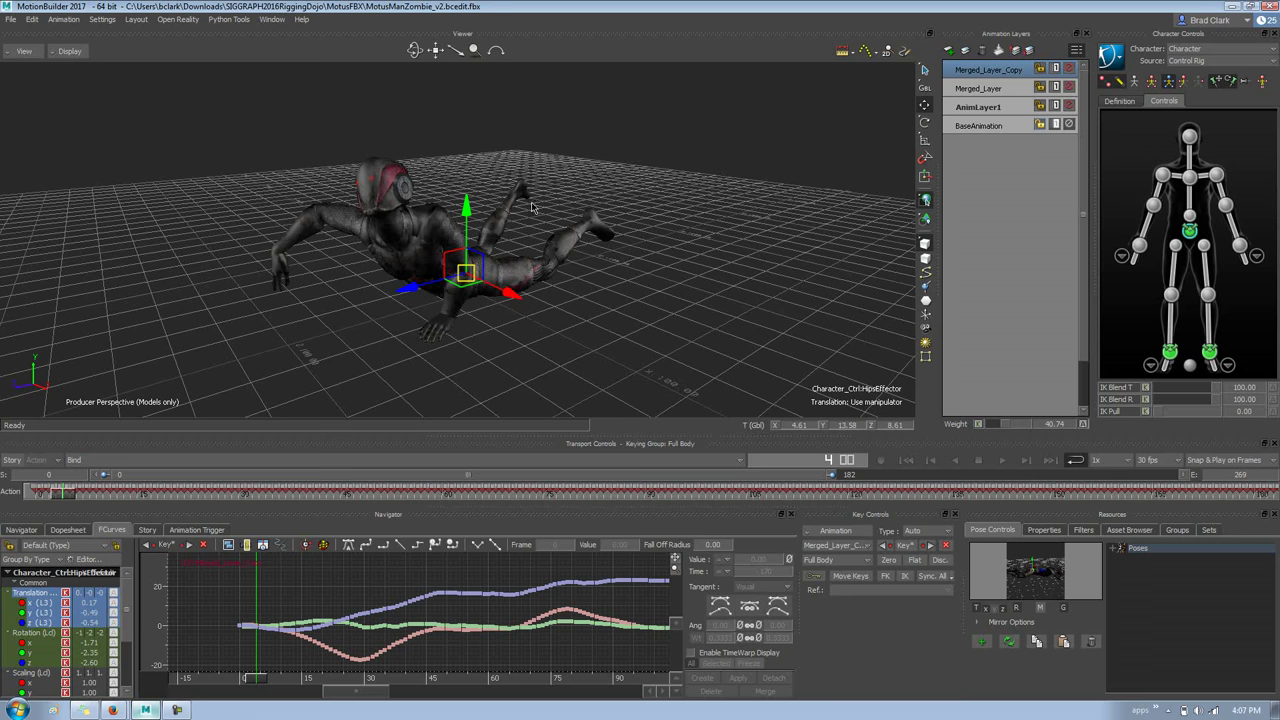
left_click(1018, 89)
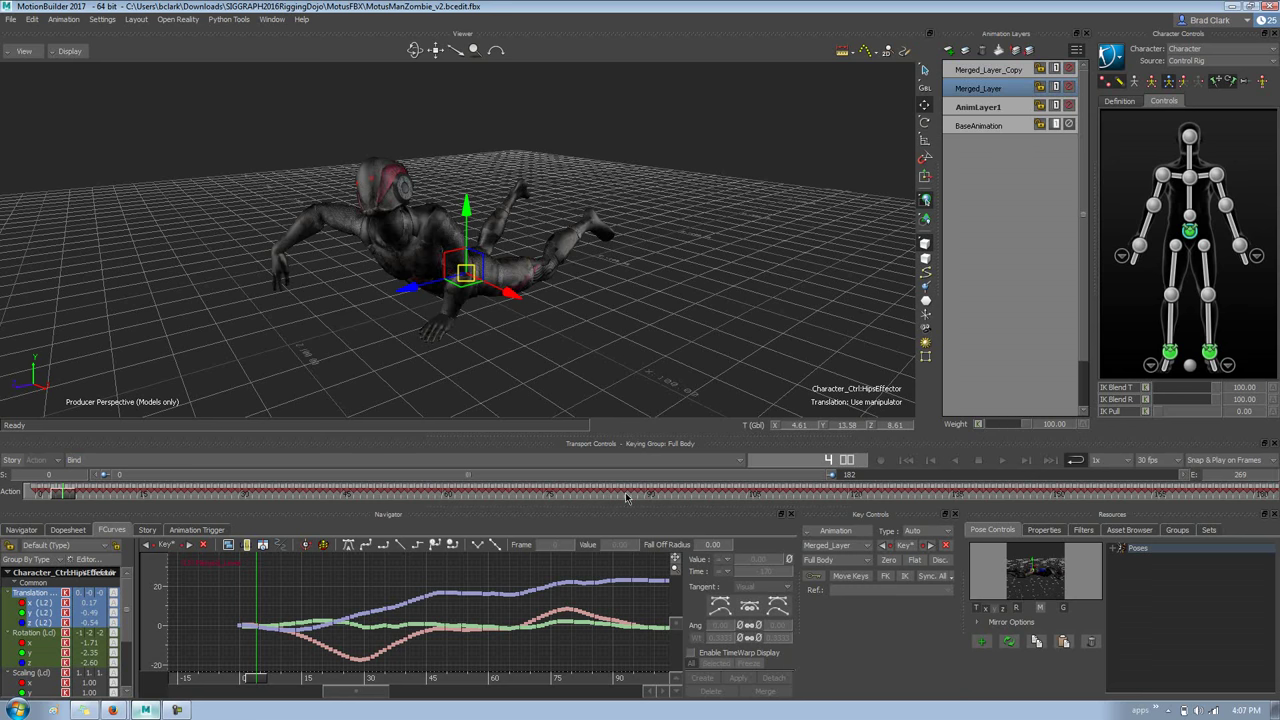
key("a")
left_click_drag(374, 580, 305, 608, "ctrl")
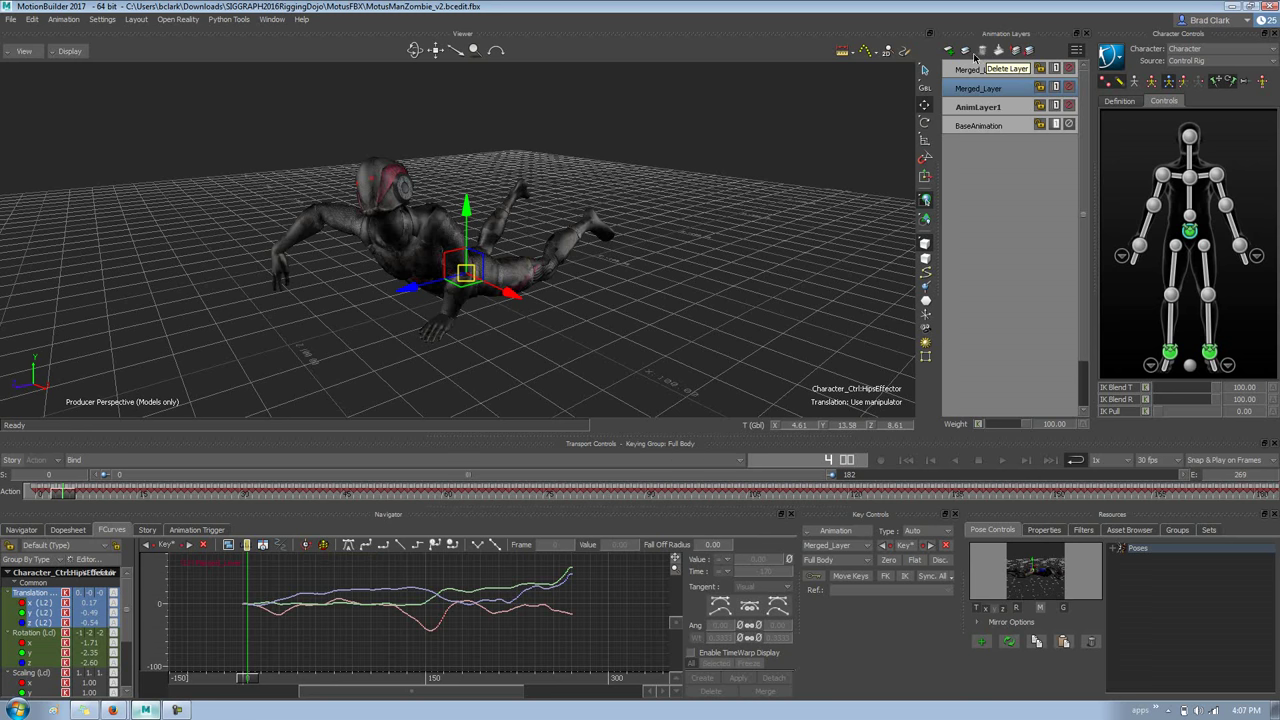
left_click(996, 107)
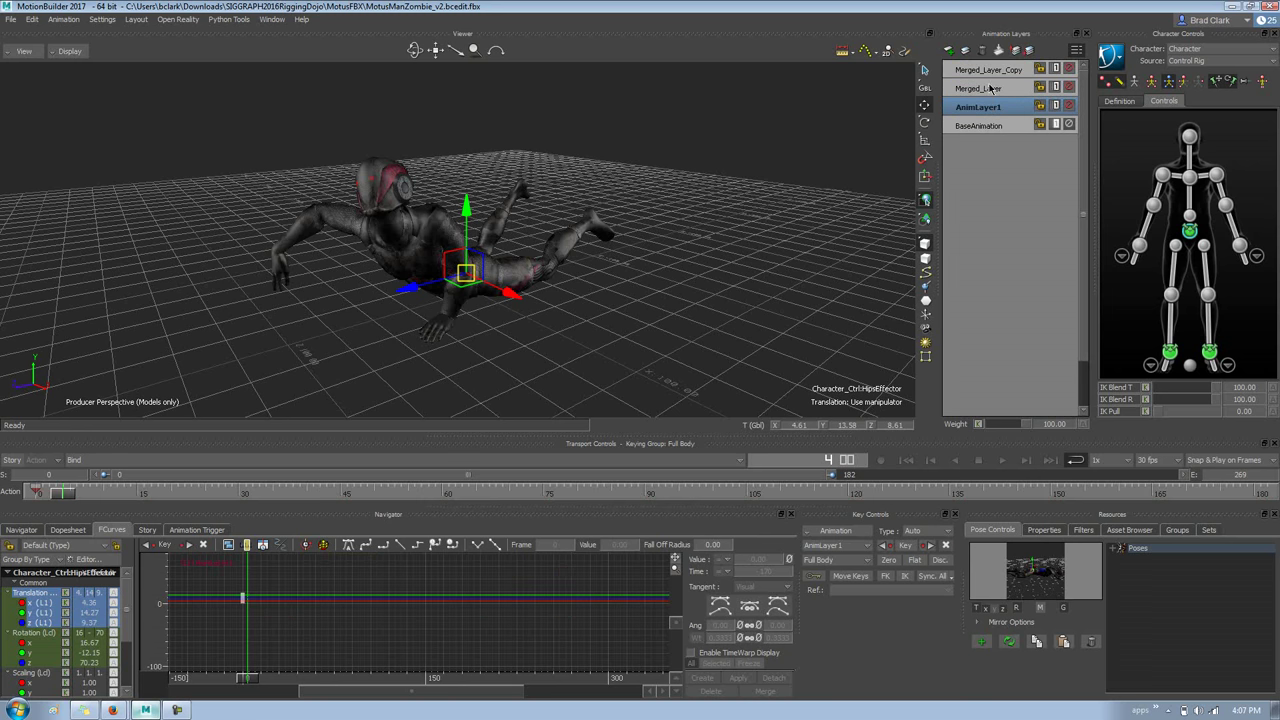
left_click(990, 70)
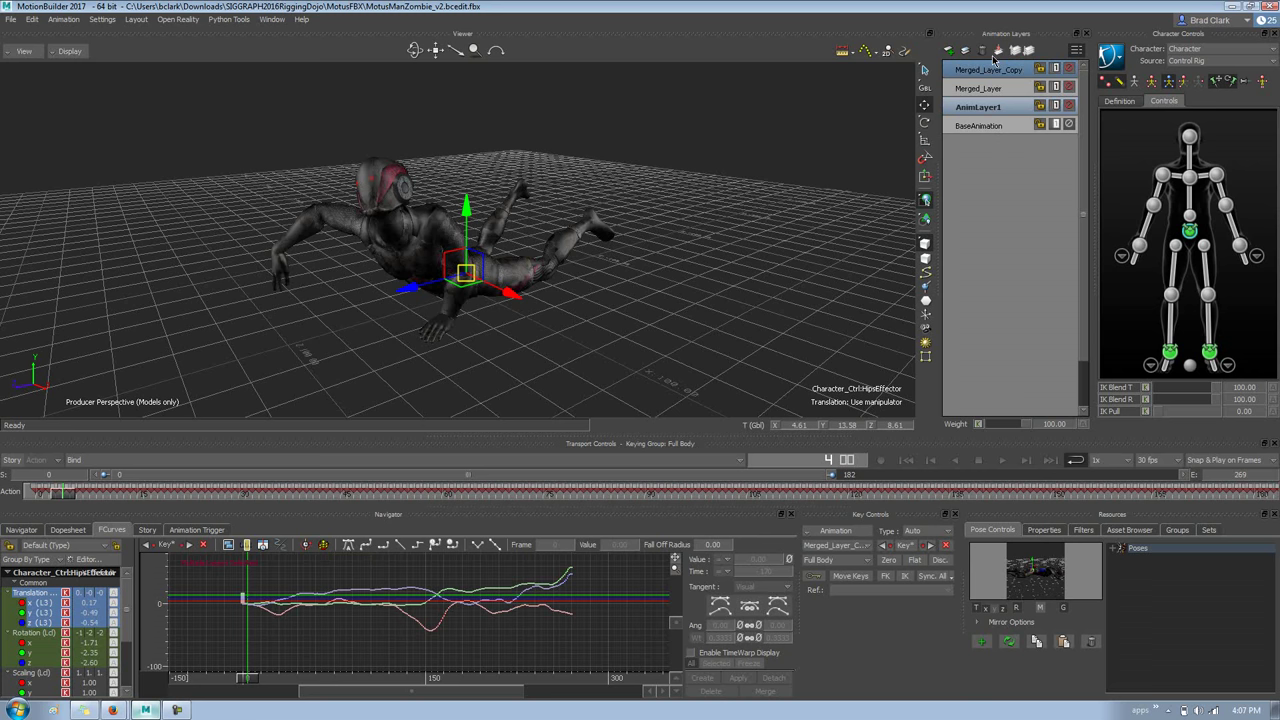
left_click(997, 52)
mouse_move(687, 366)
left_mouse_down()
mouse_move(603, 372)
mouse_move(663, 435)
mouse_move(690, 355)
left_mouse_up()
key("Escape")
left_click(695, 455)
- Switch to the browser and skim the second half of the "Additive & Subtractive Motion" tutorial video, up to 09:15
key("alt+Tab")
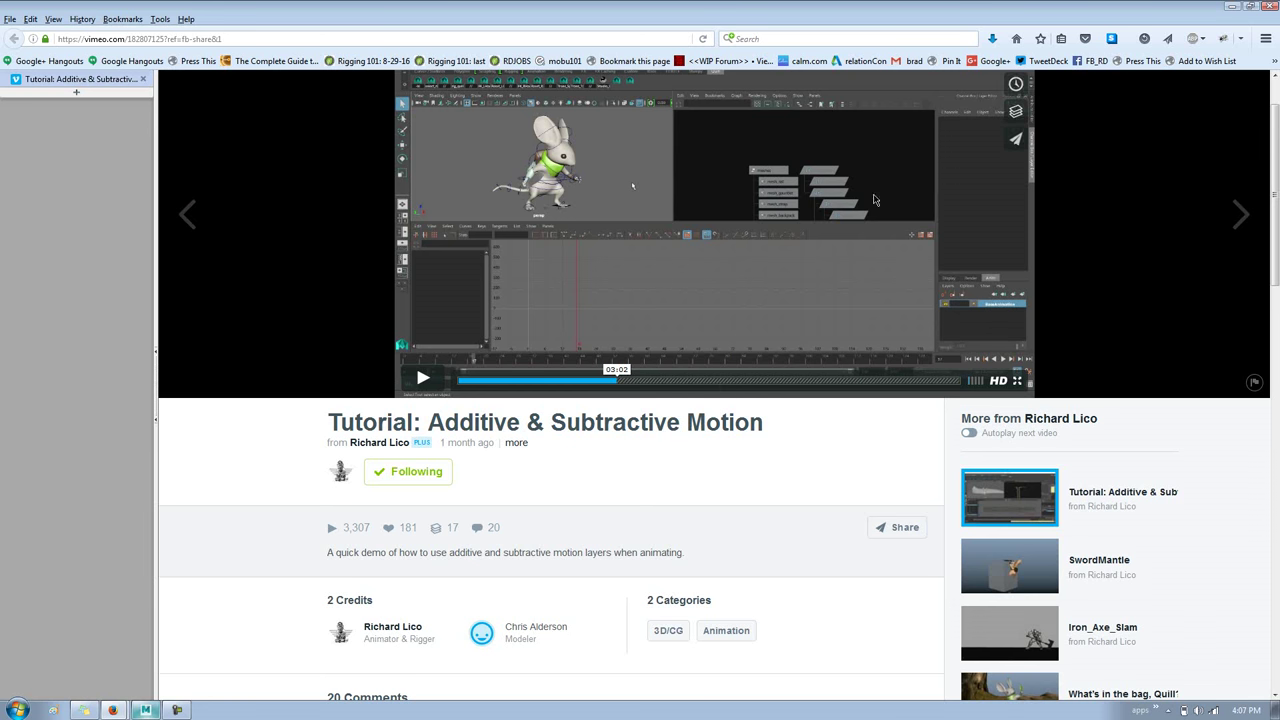
left_click(805, 378)
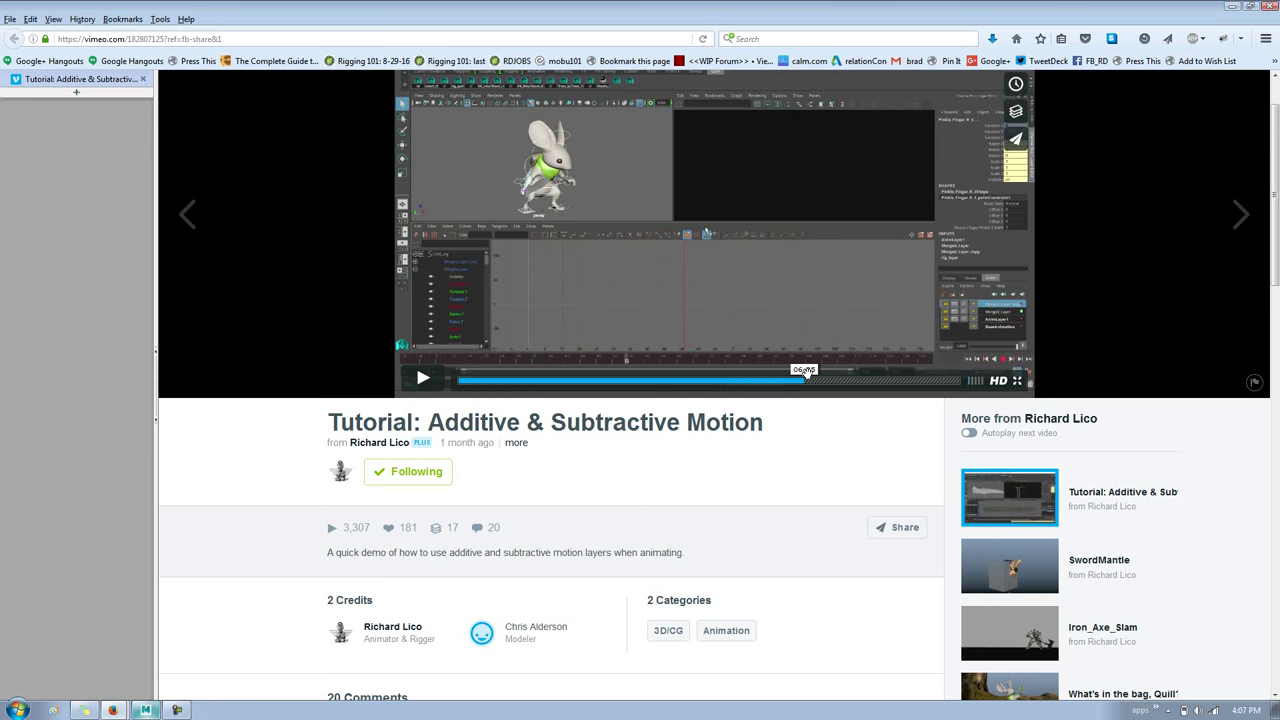
left_click(835, 386)
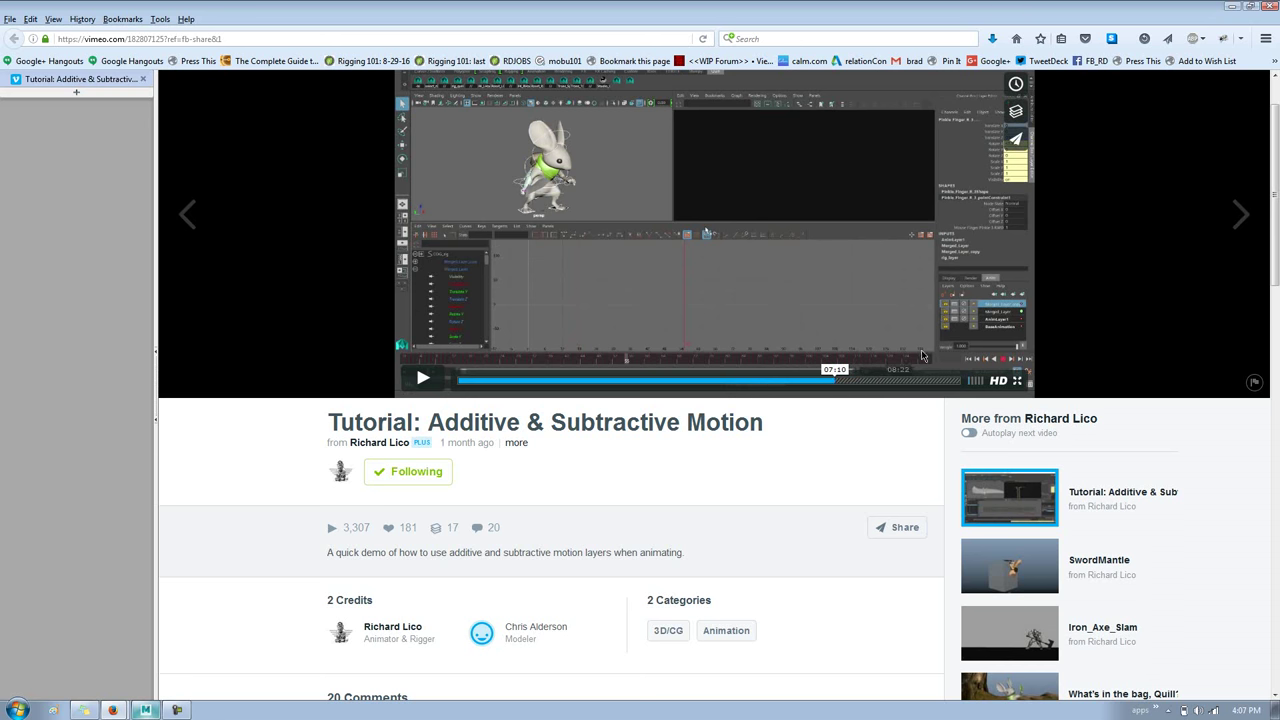
left_click(846, 384)
mouse_move(812, 328)
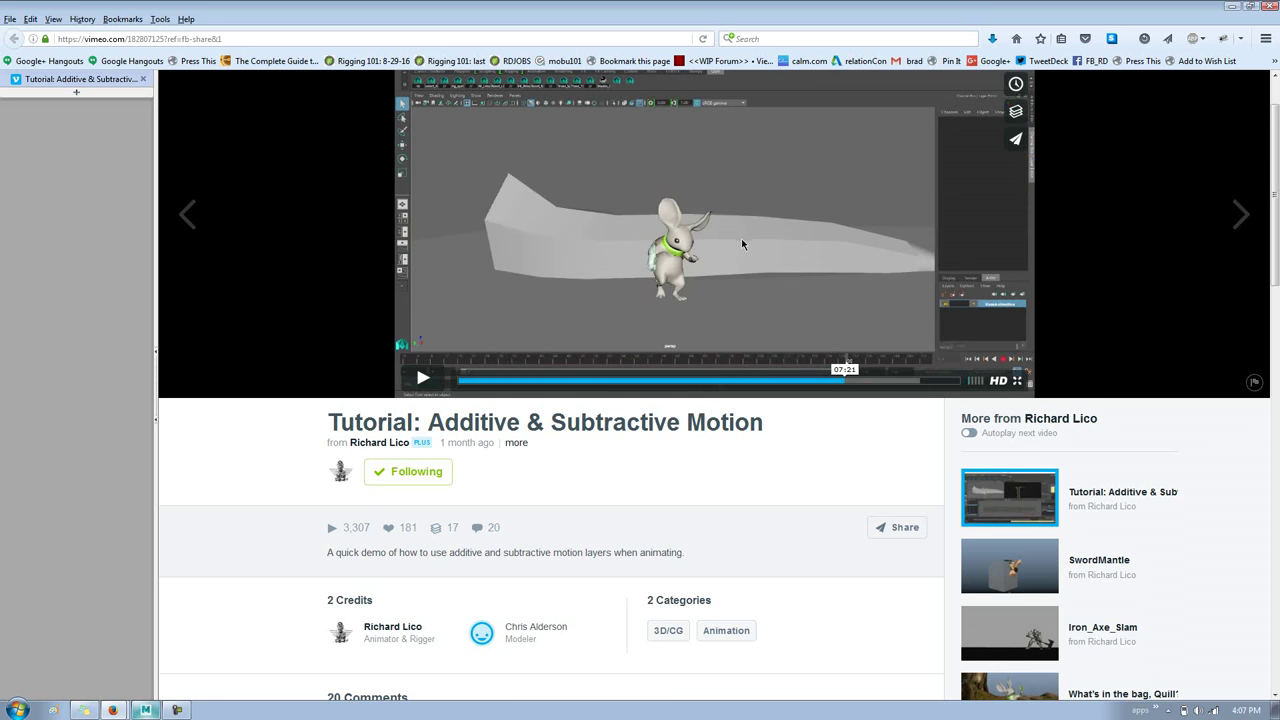
left_click_drag(846, 384, 864, 380)
left_click(870, 384)
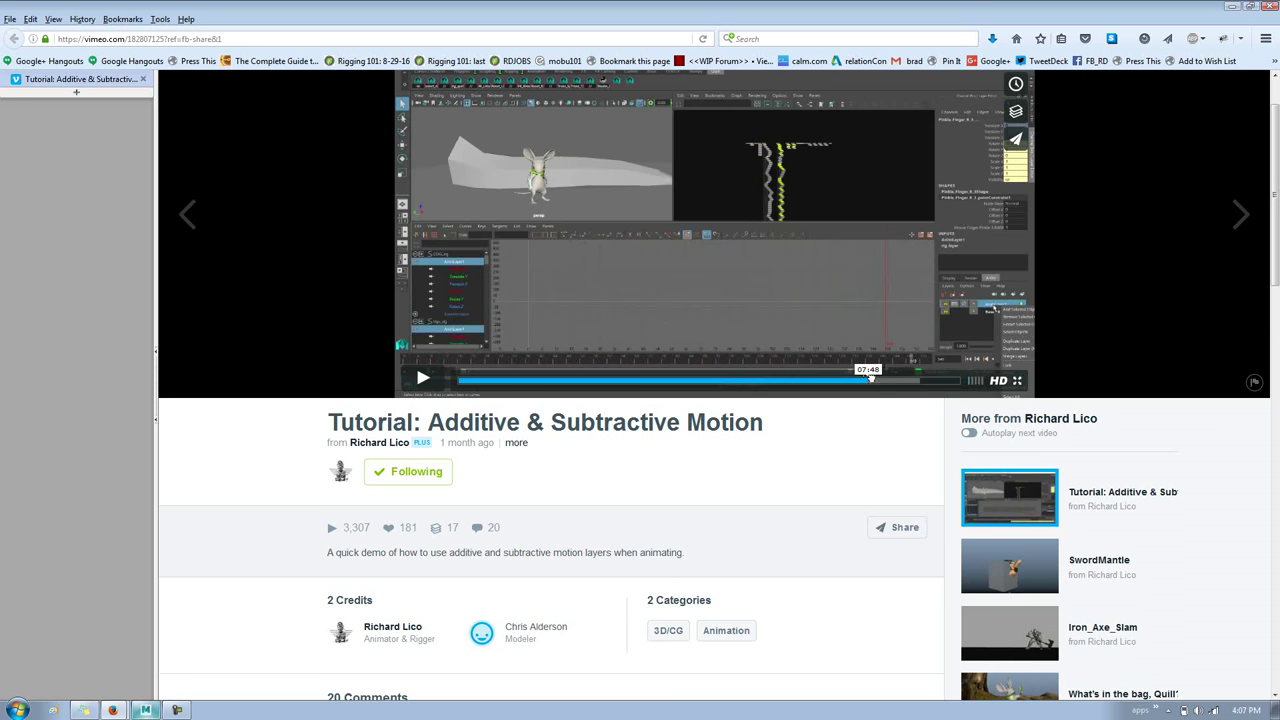
left_click(881, 384)
left_click(893, 384)
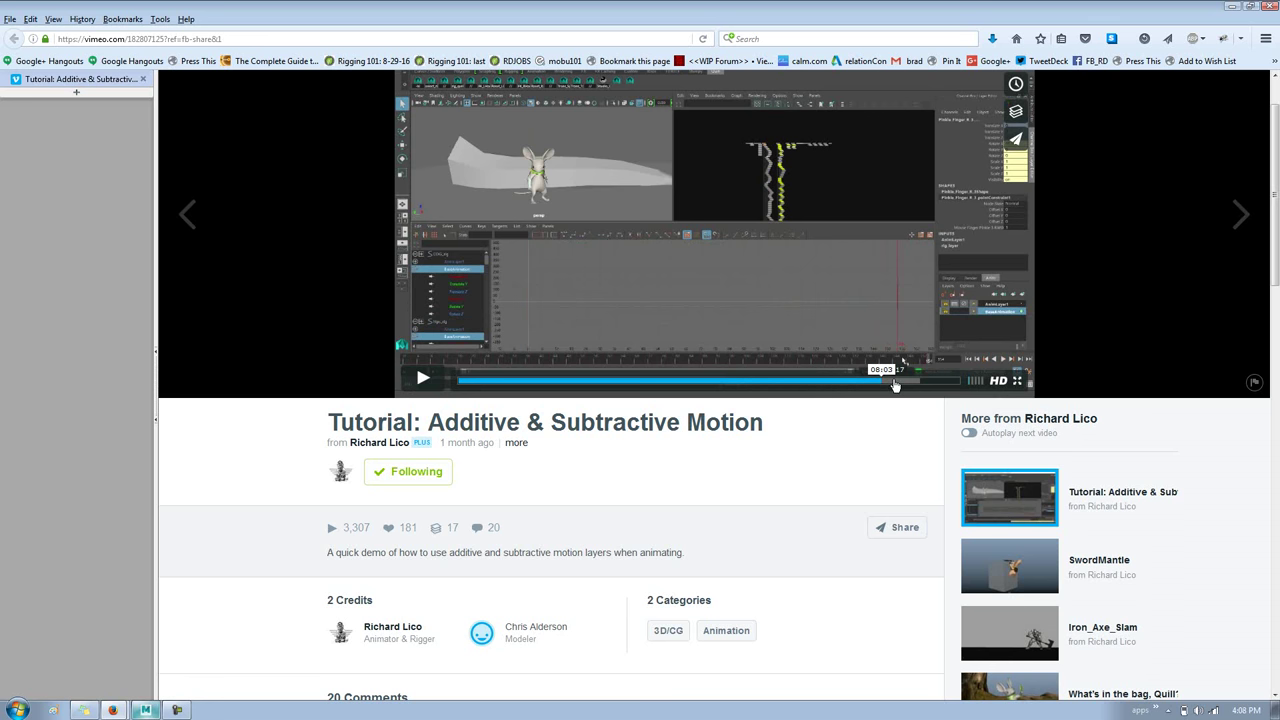
left_click(900, 384)
left_click(908, 385)
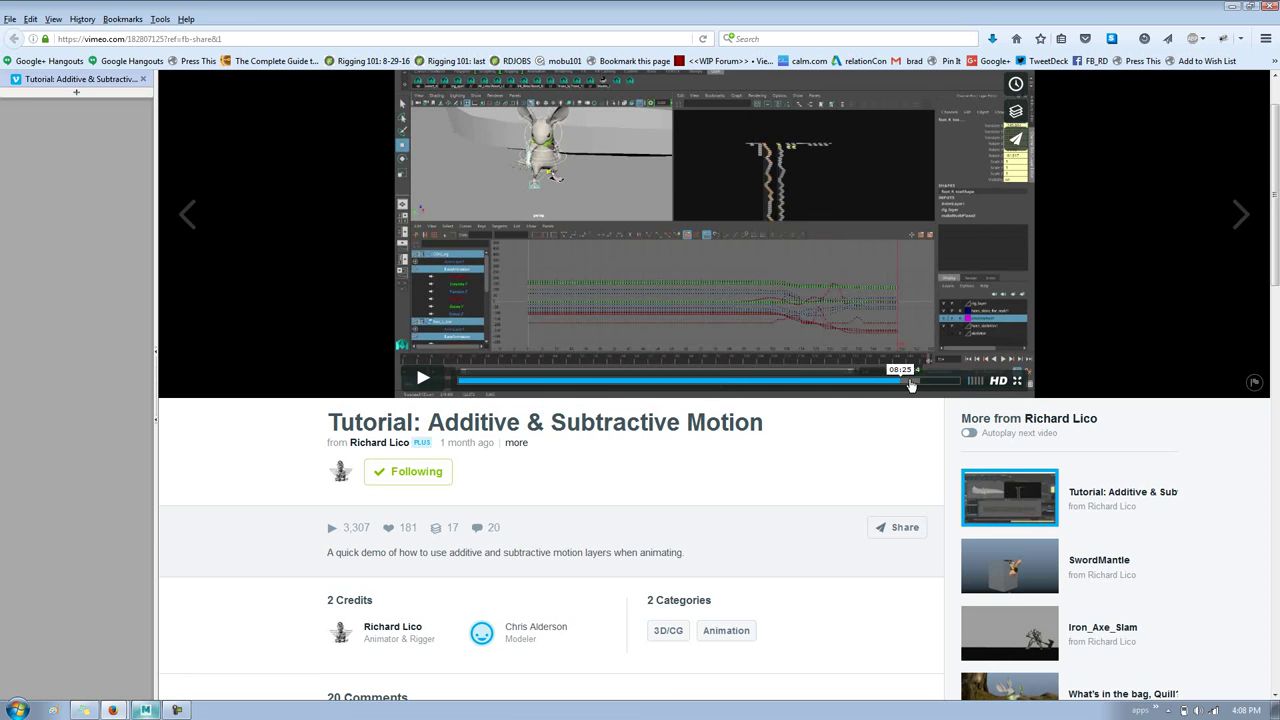
left_click(912, 384)
left_click(917, 385)
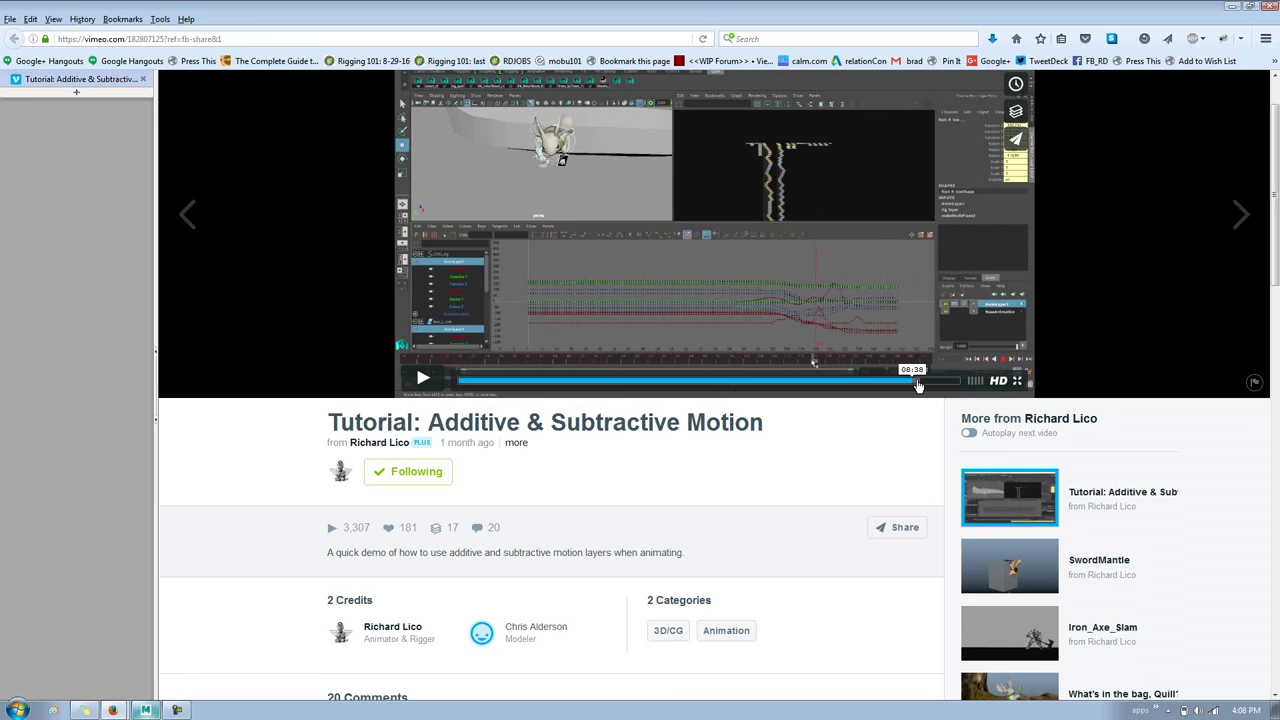
left_click(921, 386)
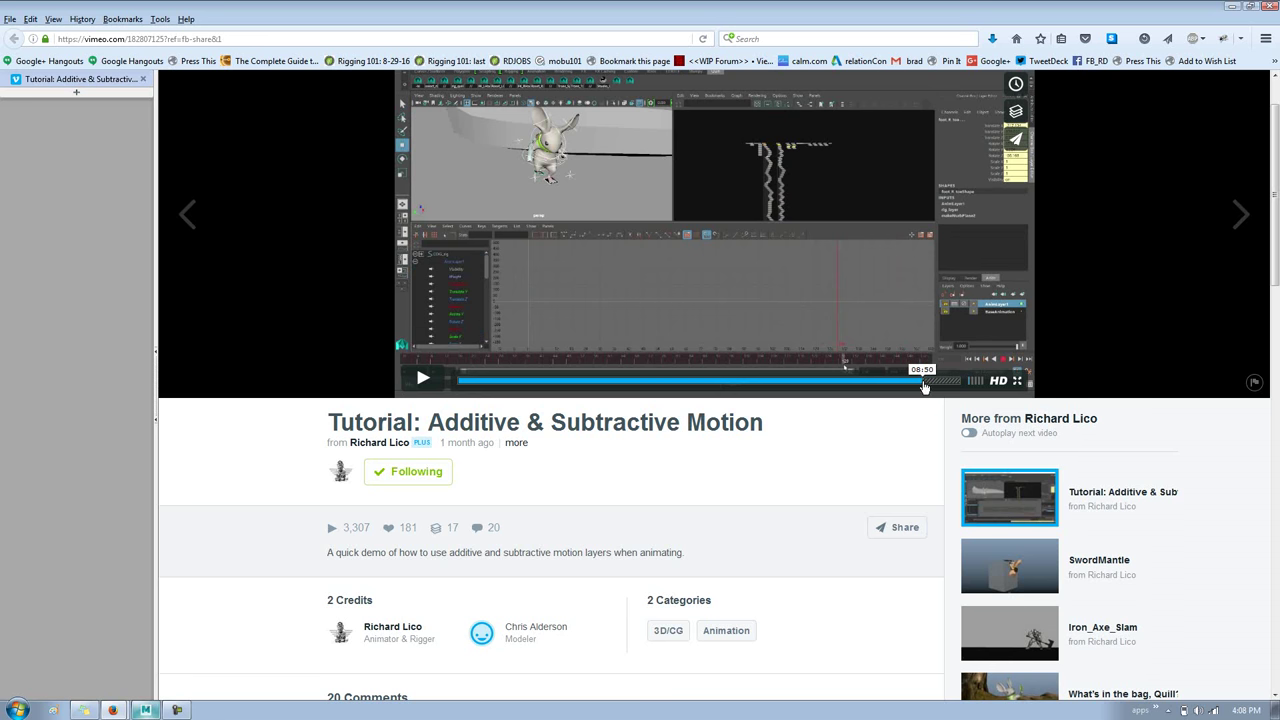
left_click(934, 386)
left_click(948, 386)
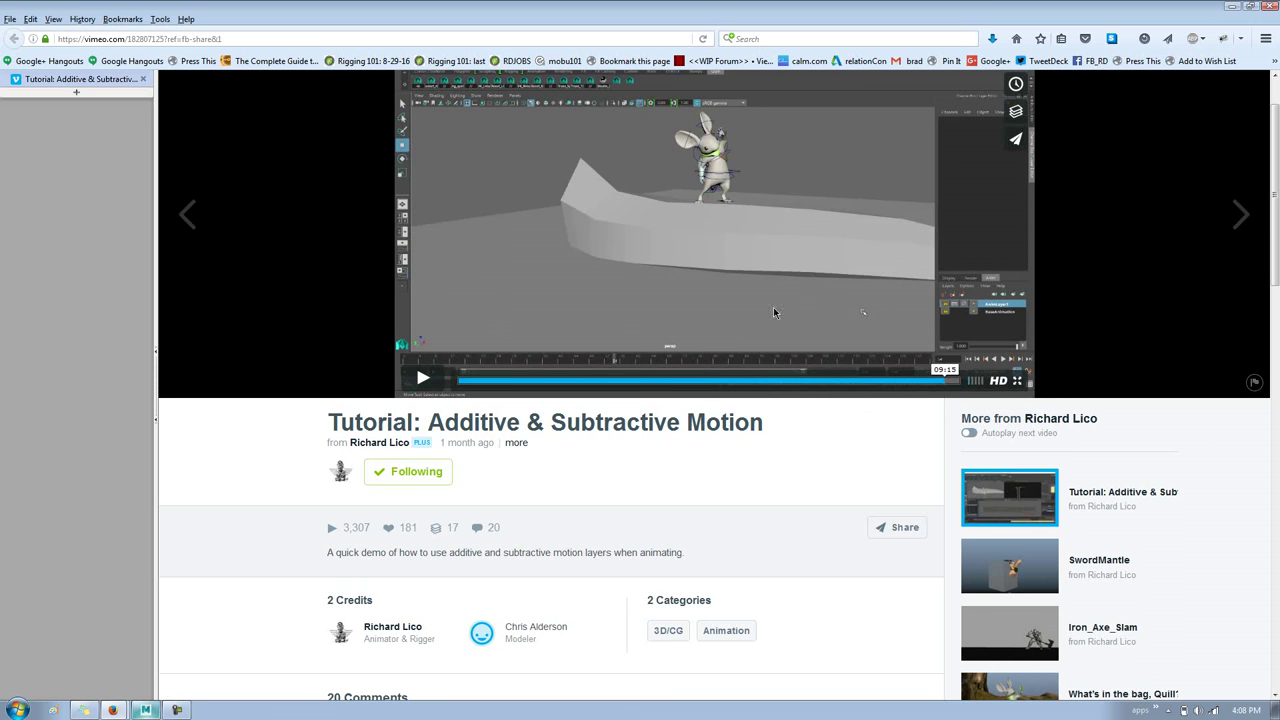
- Return to MotionBuilder, clear the hips effector selection, and make BaseAnimation the only selected layer
key("alt+Tab")
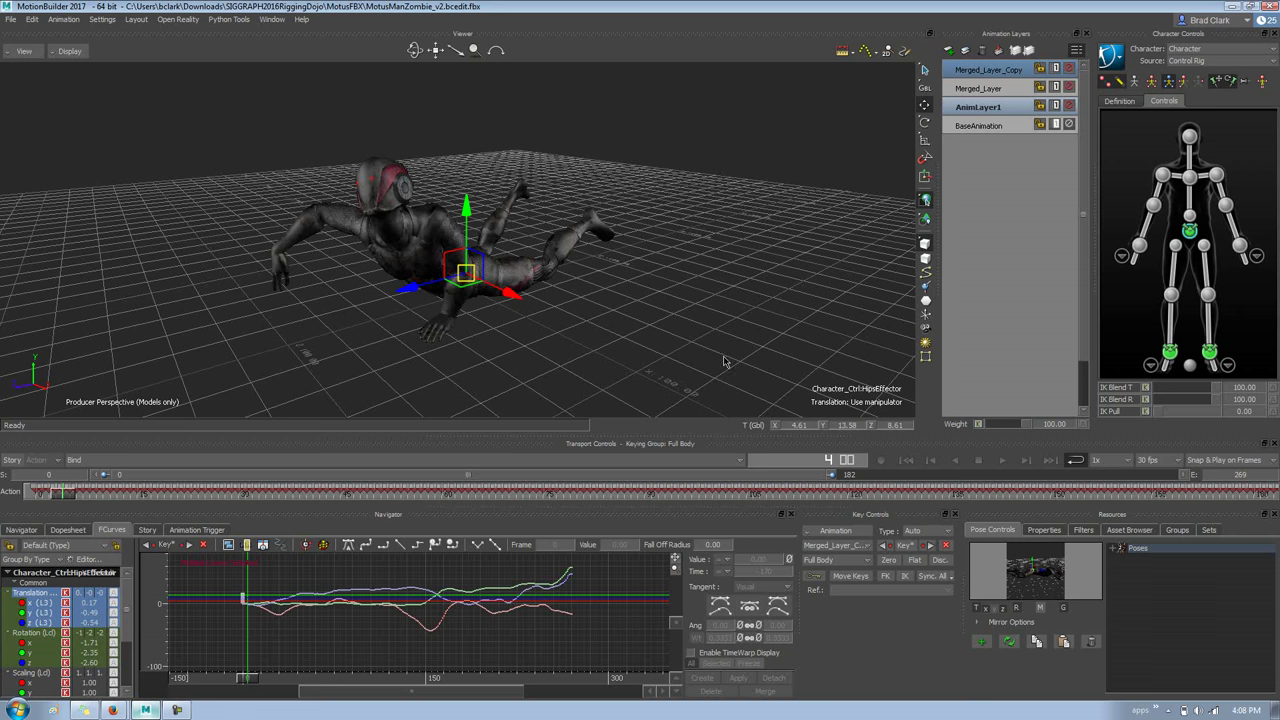
left_click(754, 301)
left_click(755, 306)
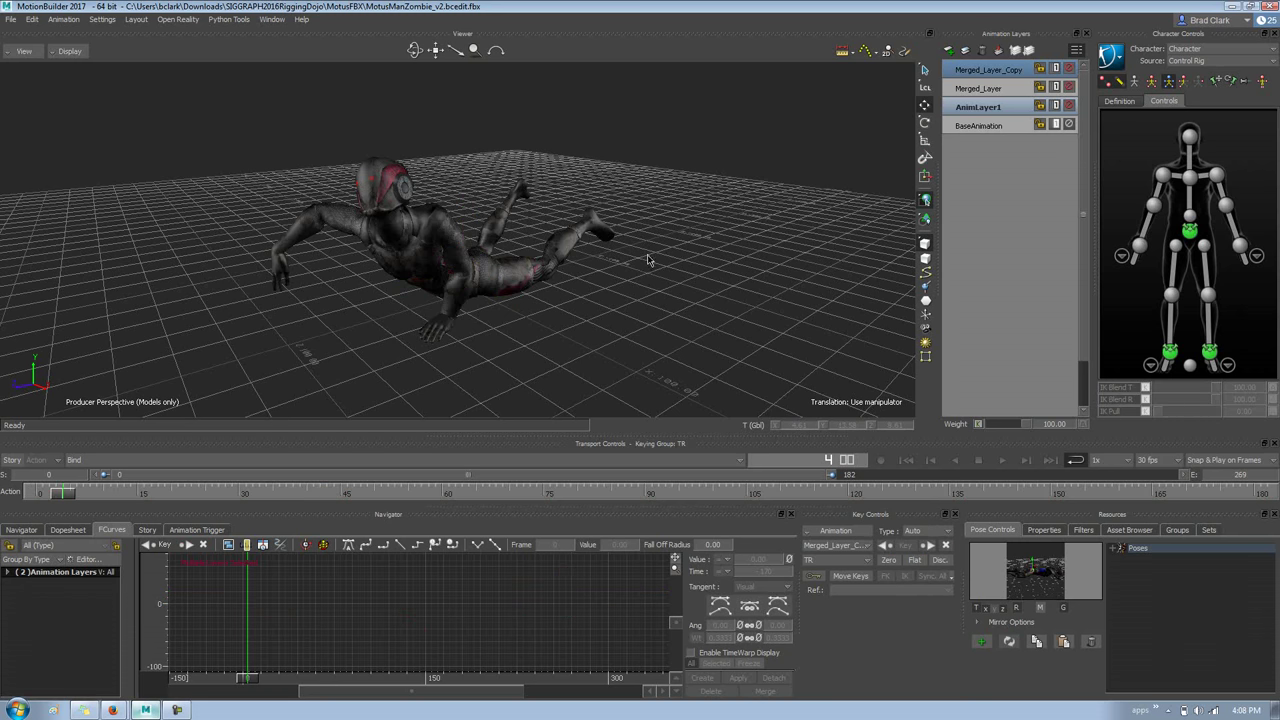
left_click(997, 100)
left_click(996, 125)
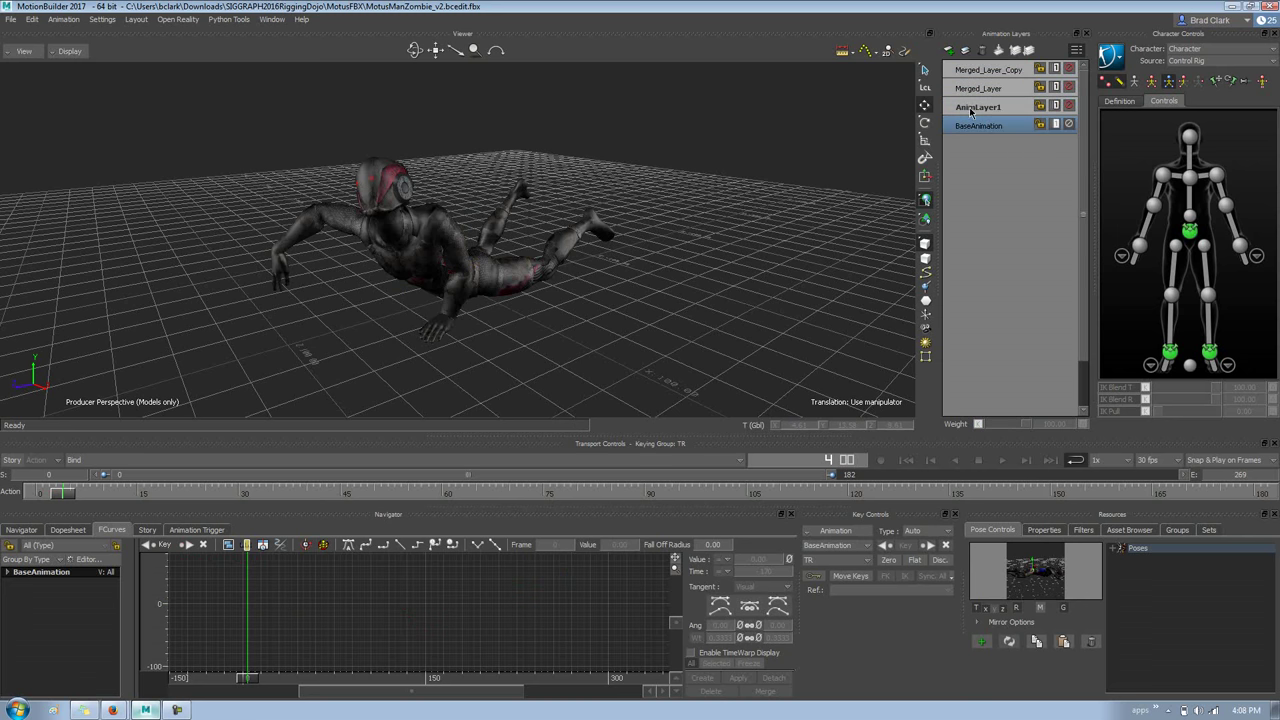
- Delete the Merged_Layer and Merged_Layer_Copy animation layers
left_click(970, 109)
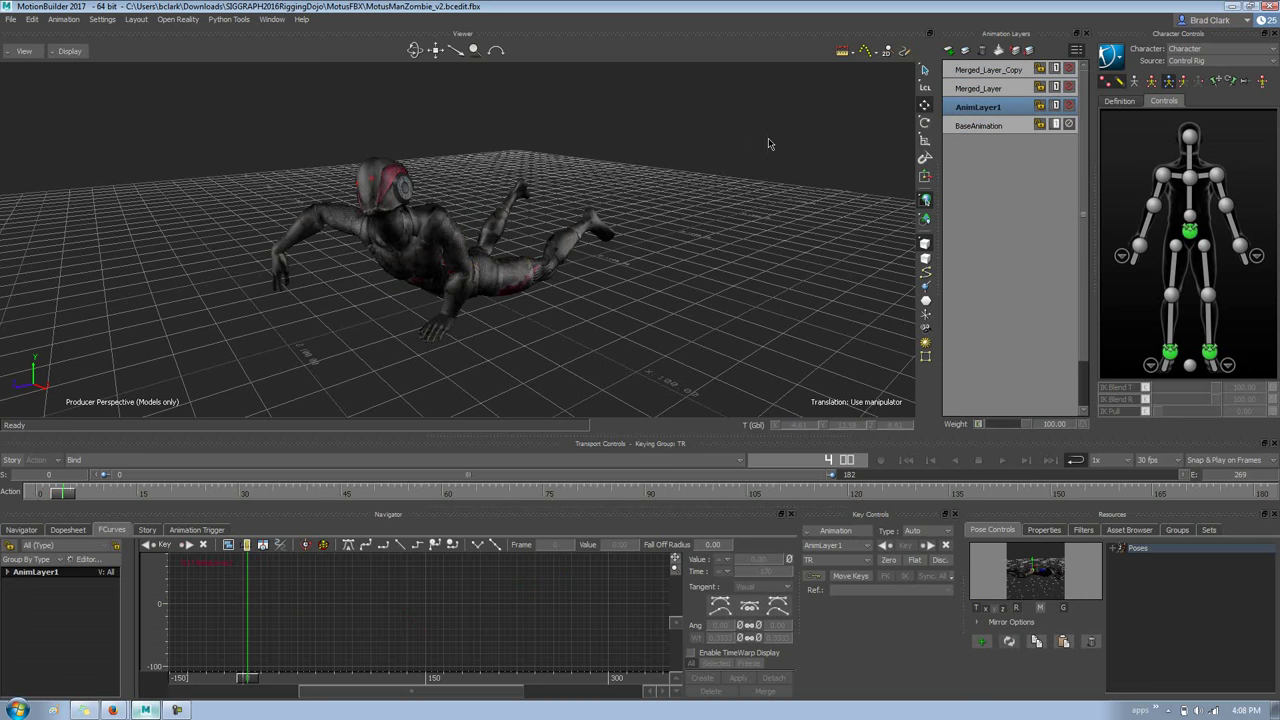
left_click(990, 88)
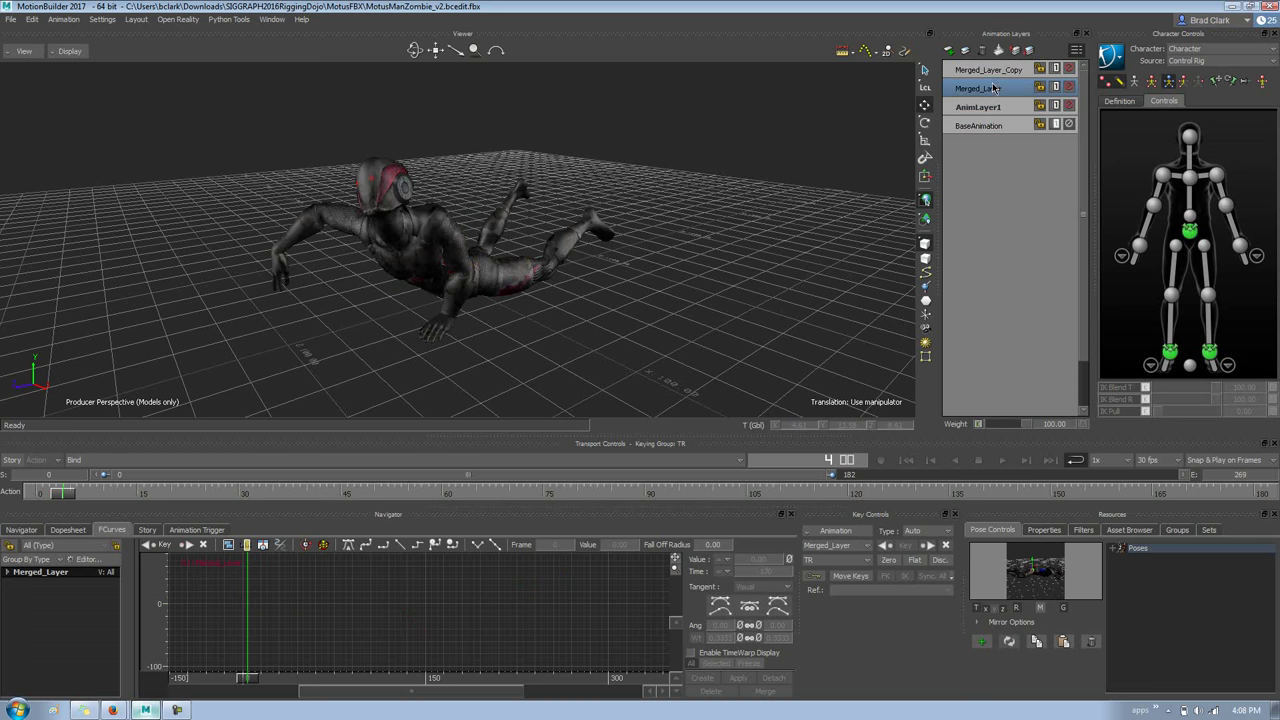
left_click(994, 70, "ctrl")
right_click(993, 70)
left_click(982, 52)
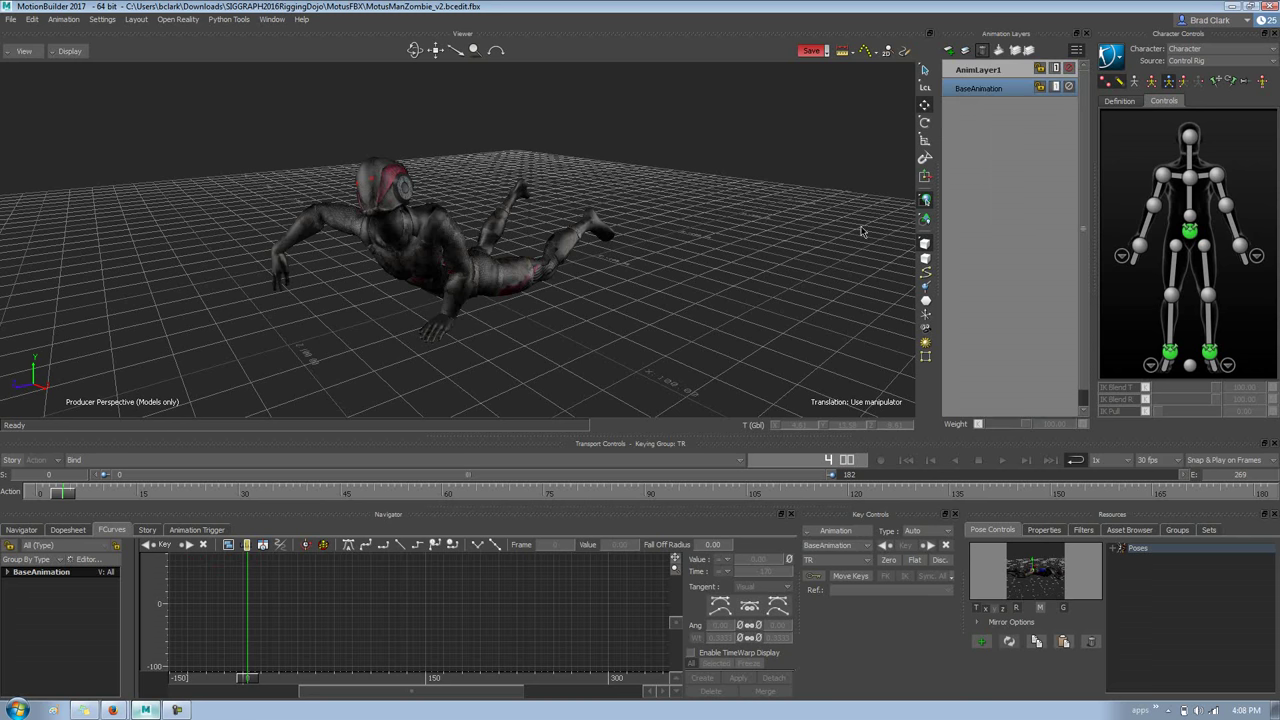
- On AnimLayer1, set the weight to 0.00 at frame 140 and key the hips effector there with the Full Body keying group
right_click(995, 71)
left_click(995, 73)
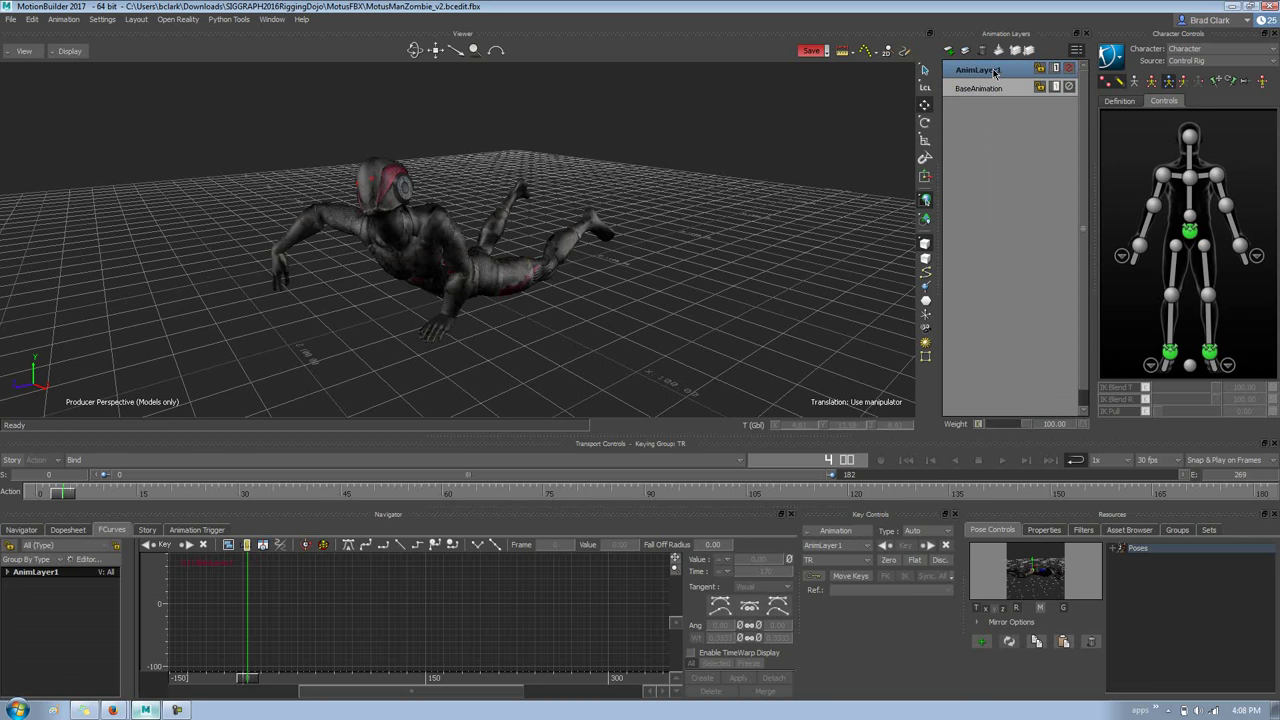
left_click_drag(58, 492, 982, 492)
left_click_drag(1013, 425, 928, 437)
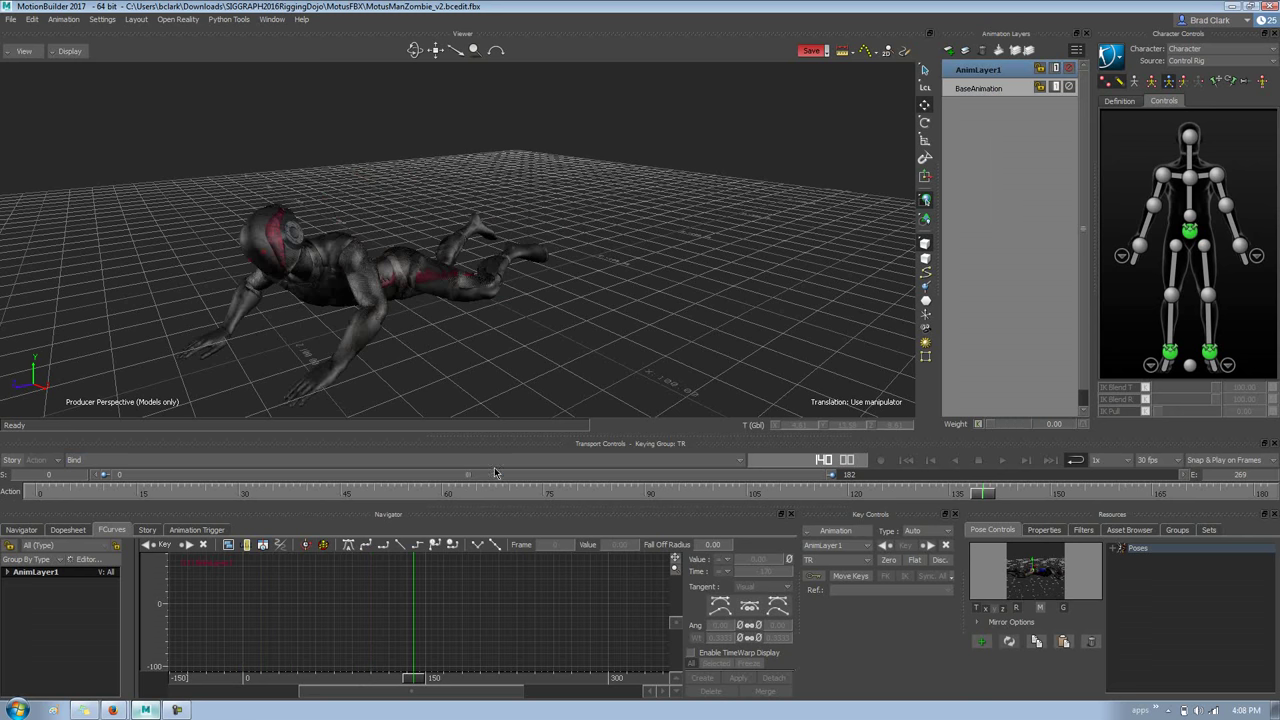
left_click(1189, 233)
key("k")
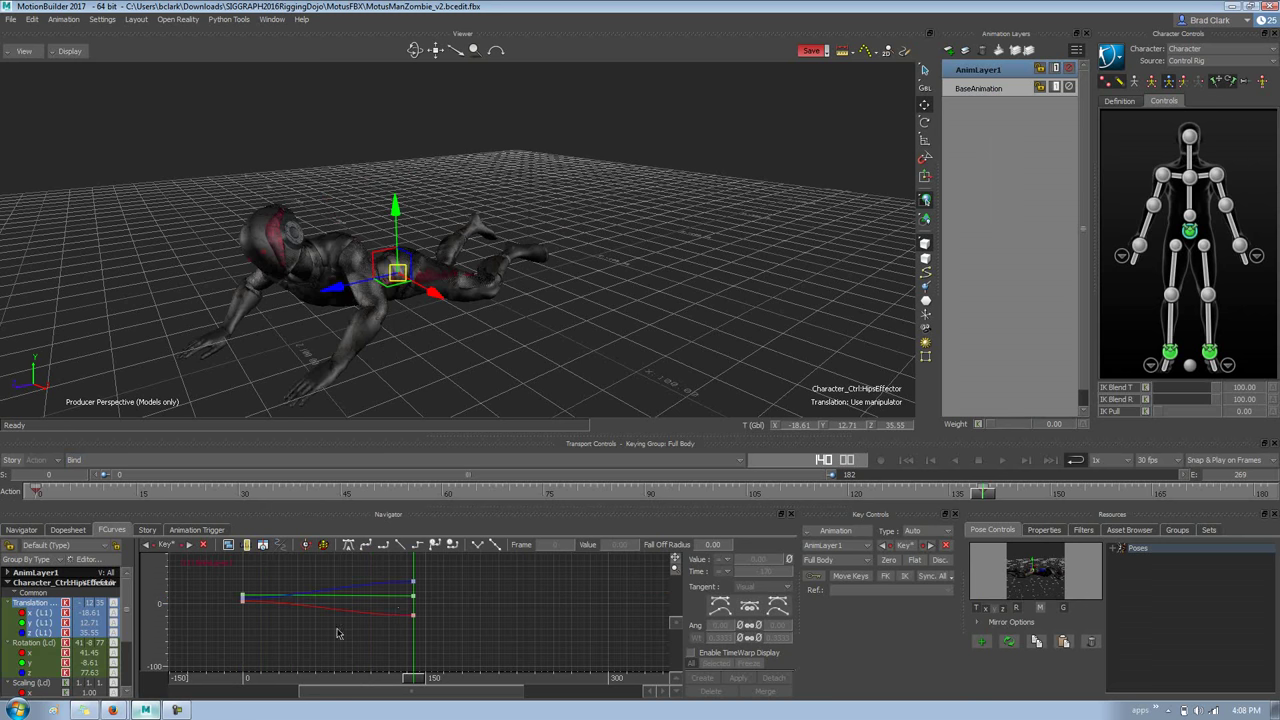
- Return to frame 0 and remove the hips effector's keys at frames 0 and 140 from AnimLayer1
mouse_move(399, 574)
left_mouse_down()
mouse_move(449, 608)
mouse_move(422, 553)
left_mouse_up()
key("Escape")
left_click_drag(1006, 426, 1069, 422)
mouse_move(987, 503)
left_mouse_down()
mouse_move(1085, 494)
mouse_move(170, 492)
mouse_move(346, 469)
mouse_move(1262, 491)
mouse_move(149, 490)
mouse_move(491, 567)
mouse_move(720, 585)
mouse_move(363, 609)
mouse_move(505, 584)
mouse_move(100, 540)
mouse_move(22, 500)
left_mouse_up()
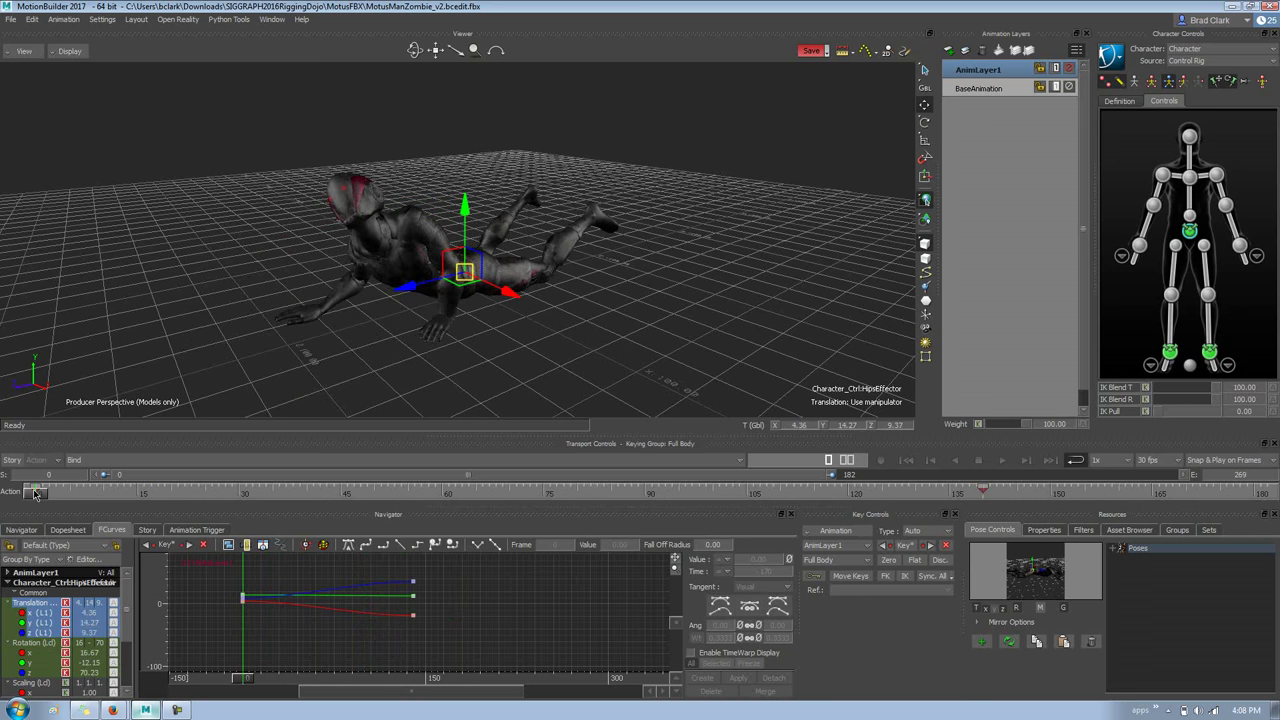
key("ctrl+z")
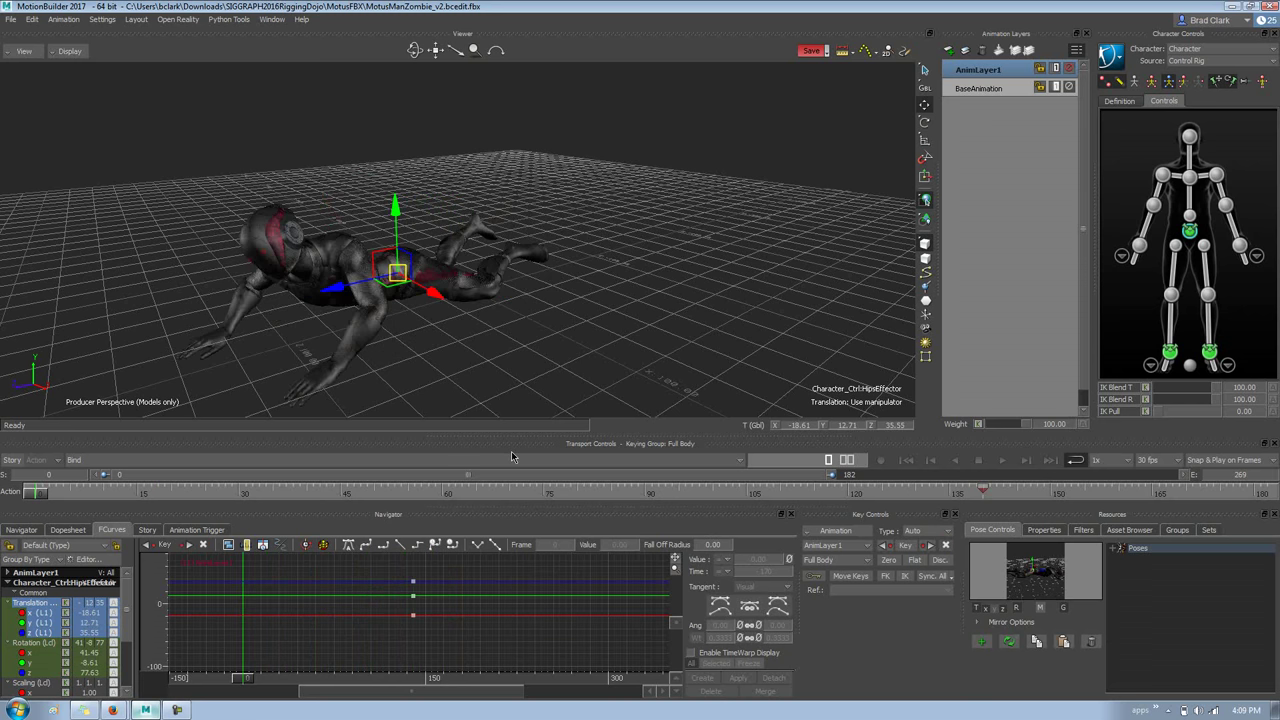
key("Delete")
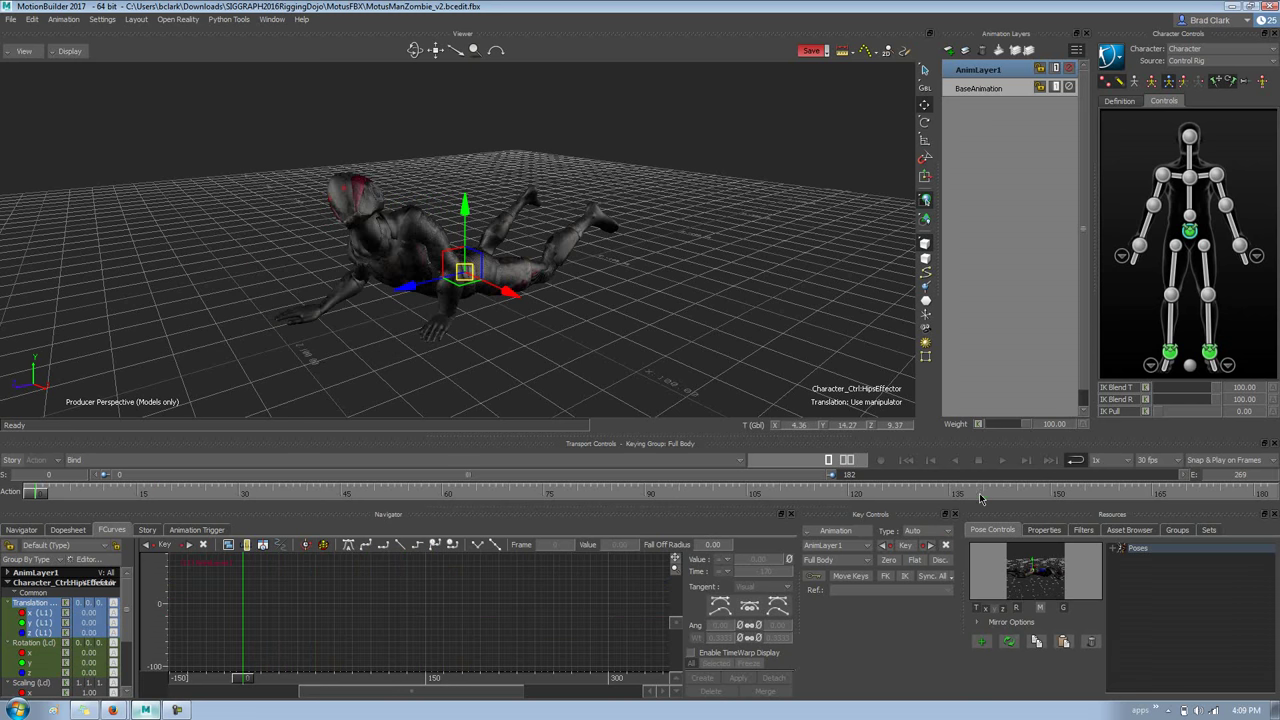
- Replace AnimLayer1 with a duplicate of the BaseAnimation layer, and select all of the copy's hips curve keys
left_click(982, 50)
left_click(965, 51)
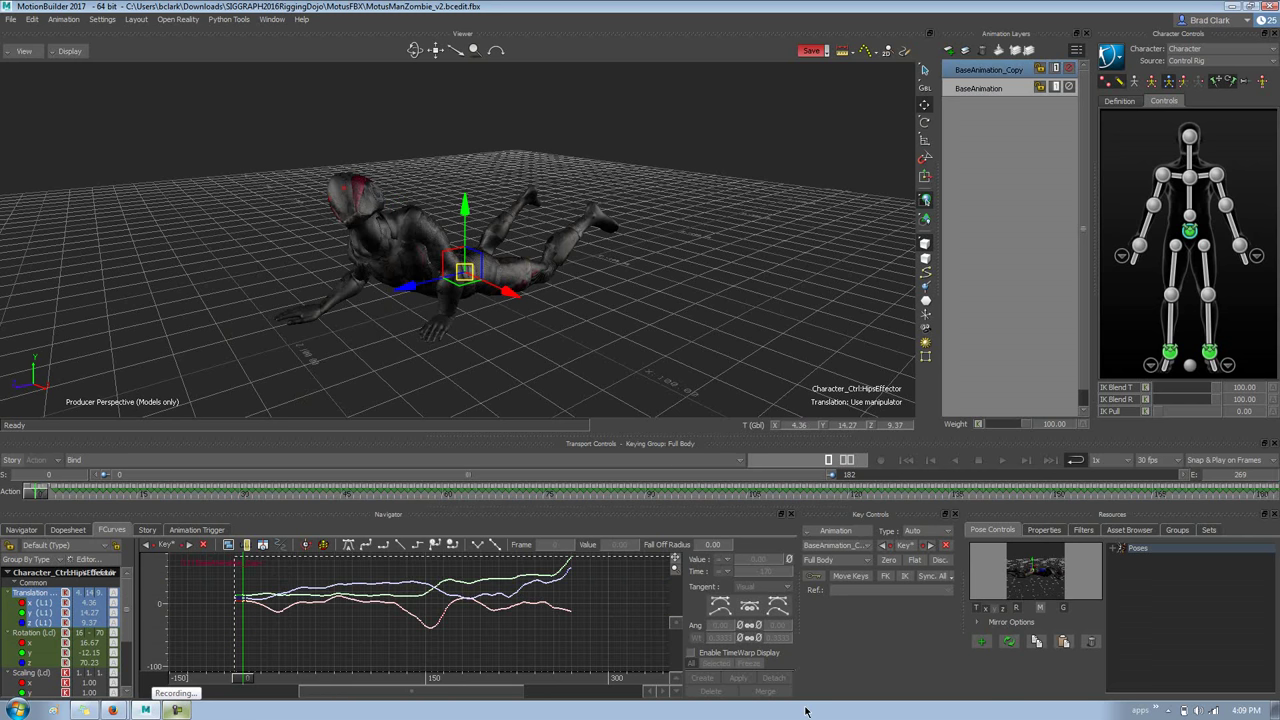
key("ctrl+a")
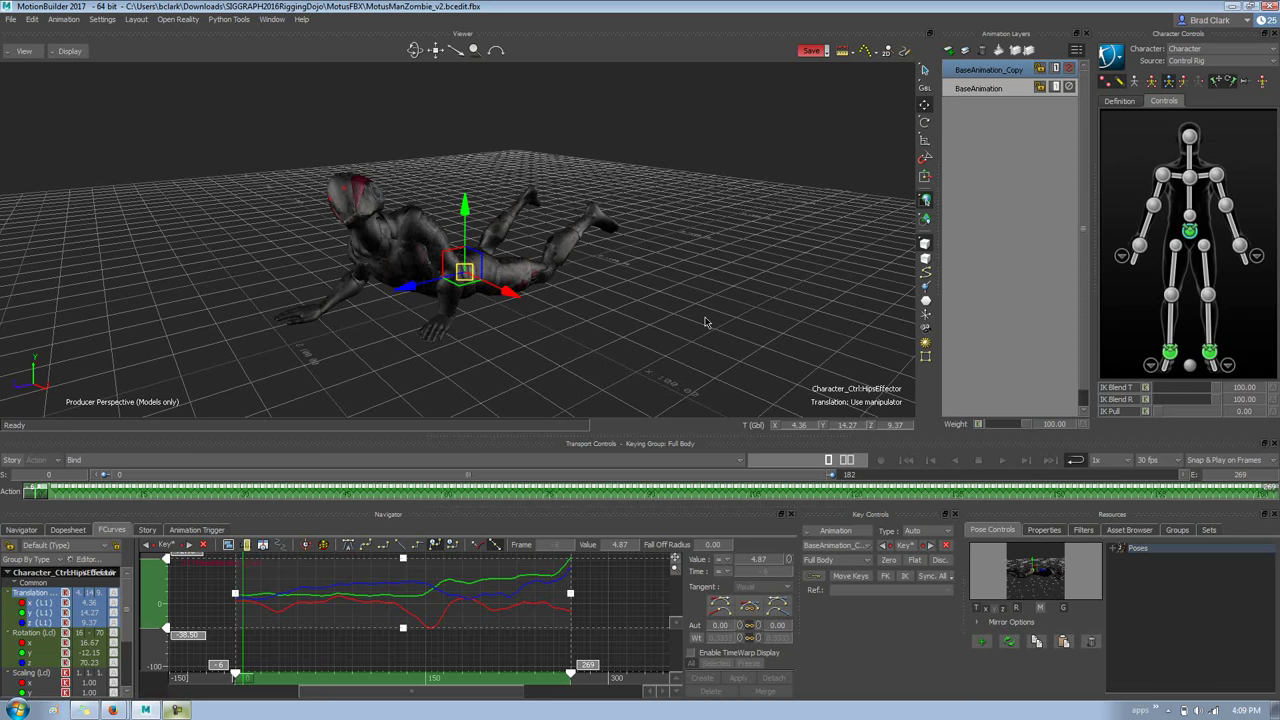
- Switch to the browser and search the web for "rigging dojo ondemand"
mouse_move(116, 708)
left_click(135, 683)
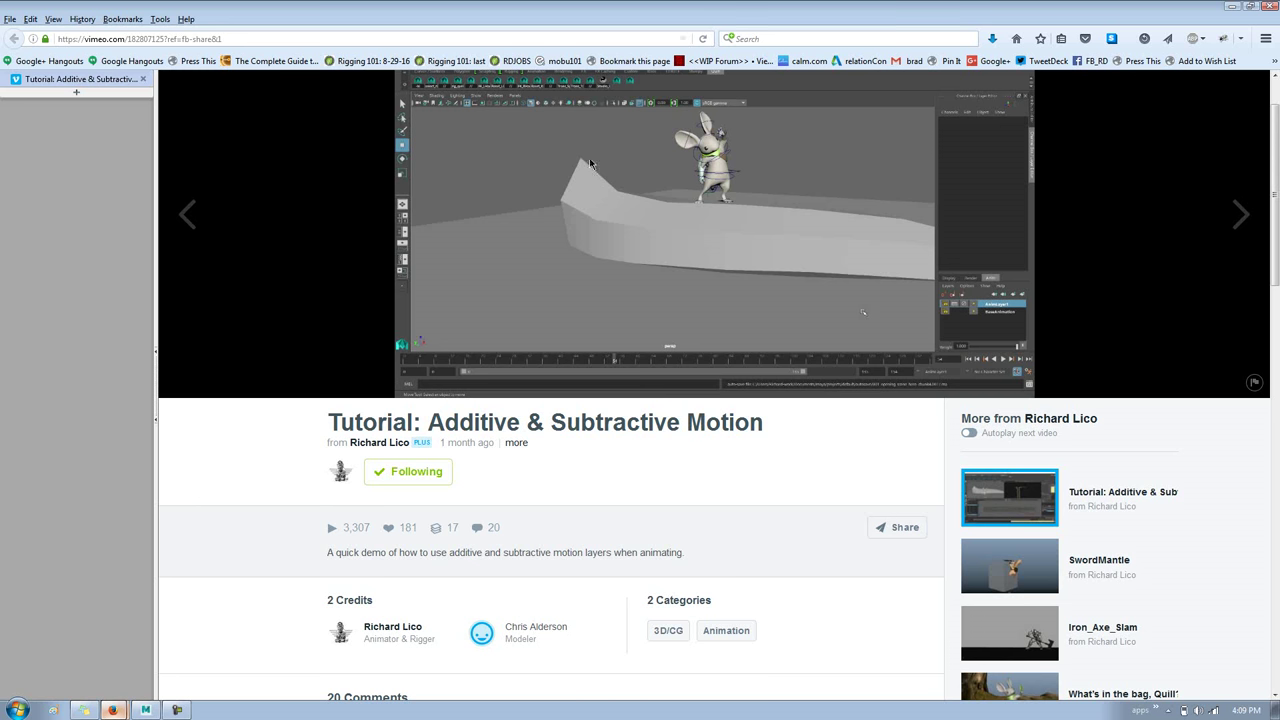
left_click(815, 38)
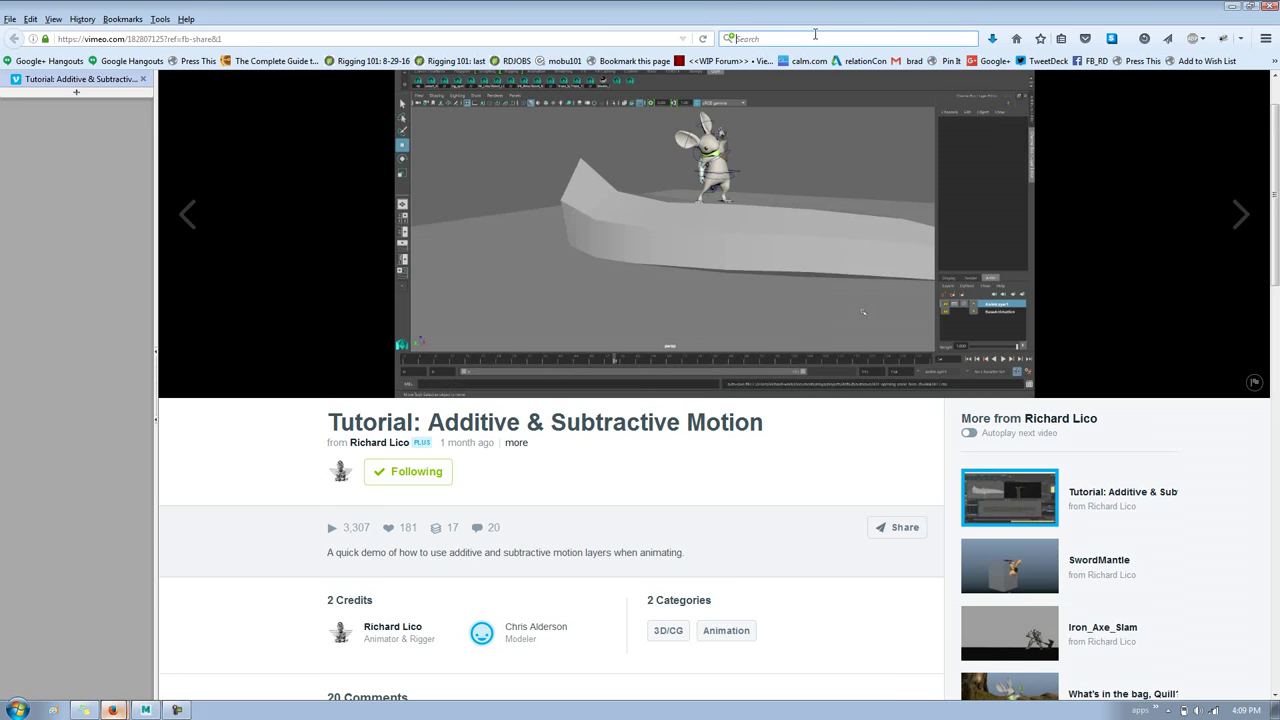
type("rigging dojo")
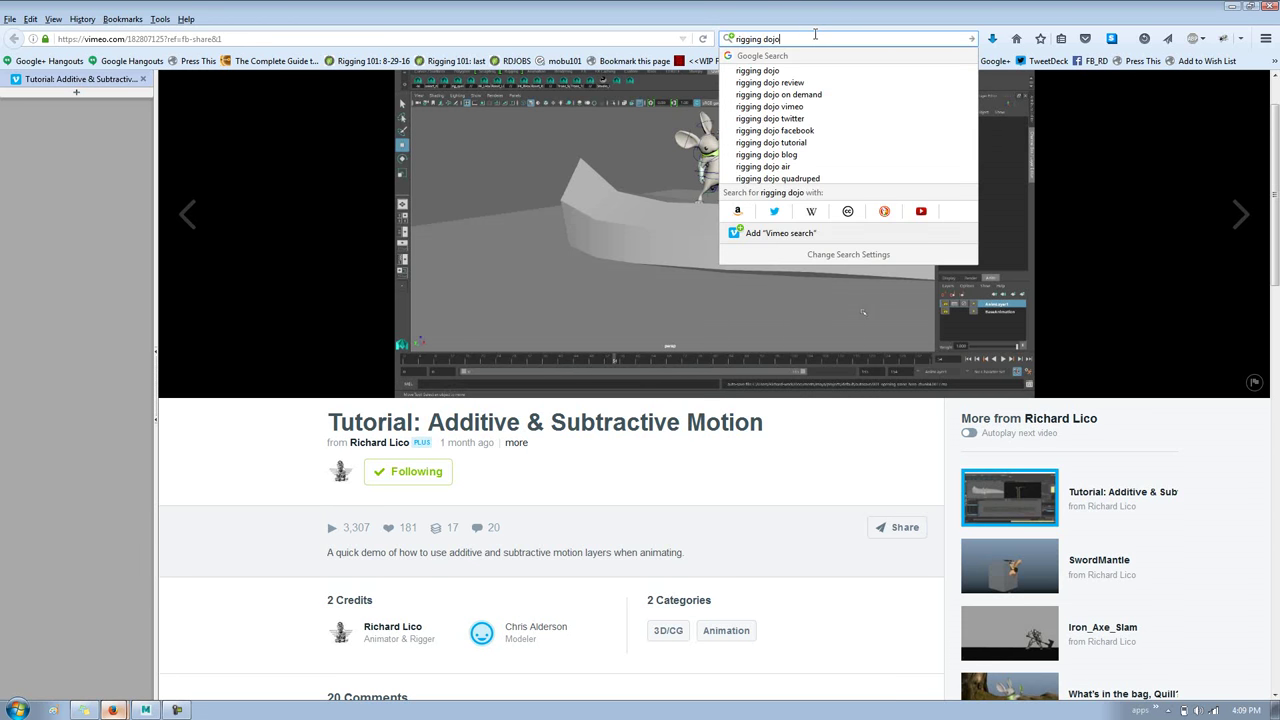
type(" ondemand")
key("Return")
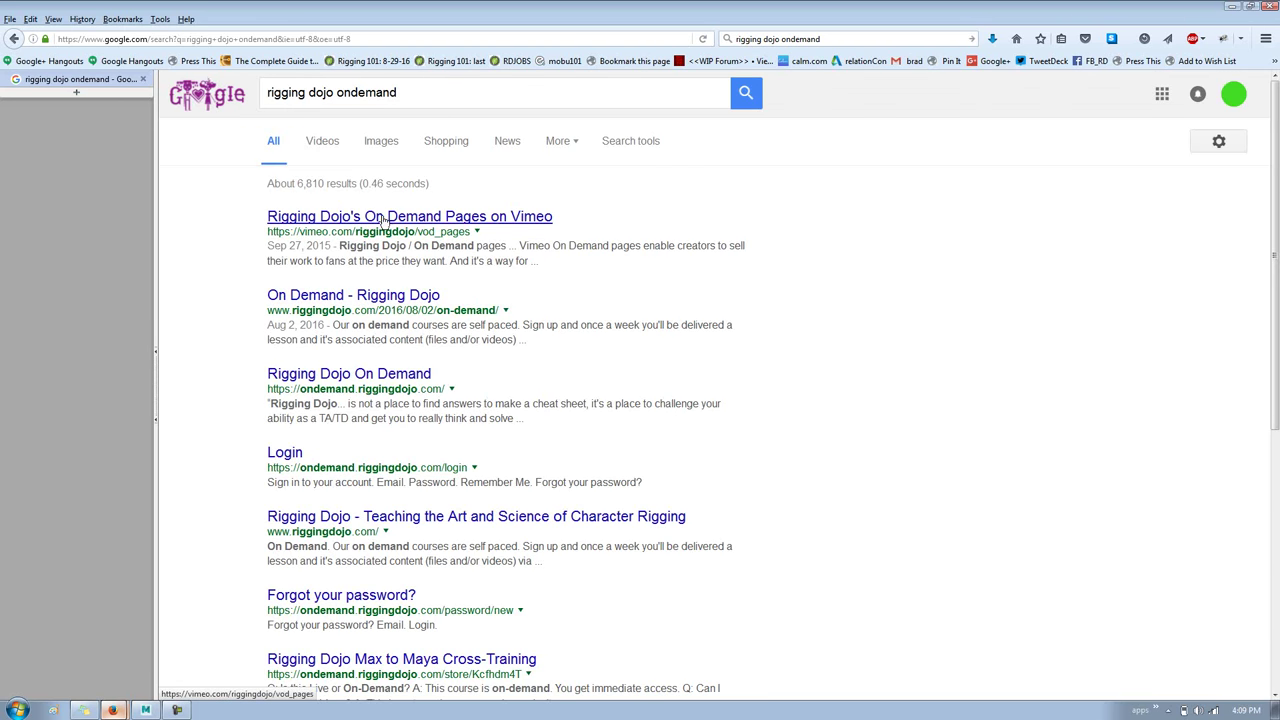
- Open the Rigging Dojo On Demand site and its MotionBuilder Rigging to Retargeting workshop page
left_click(326, 376)
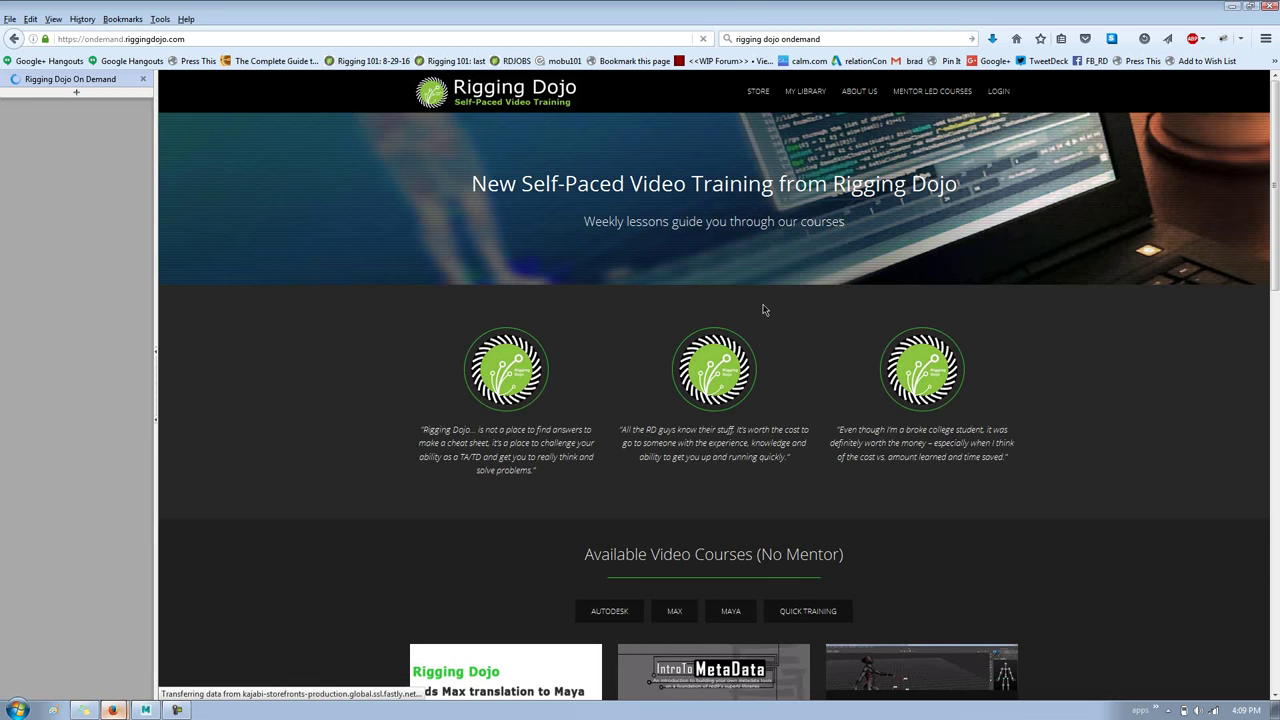
scroll(763, 310, "down", 3)
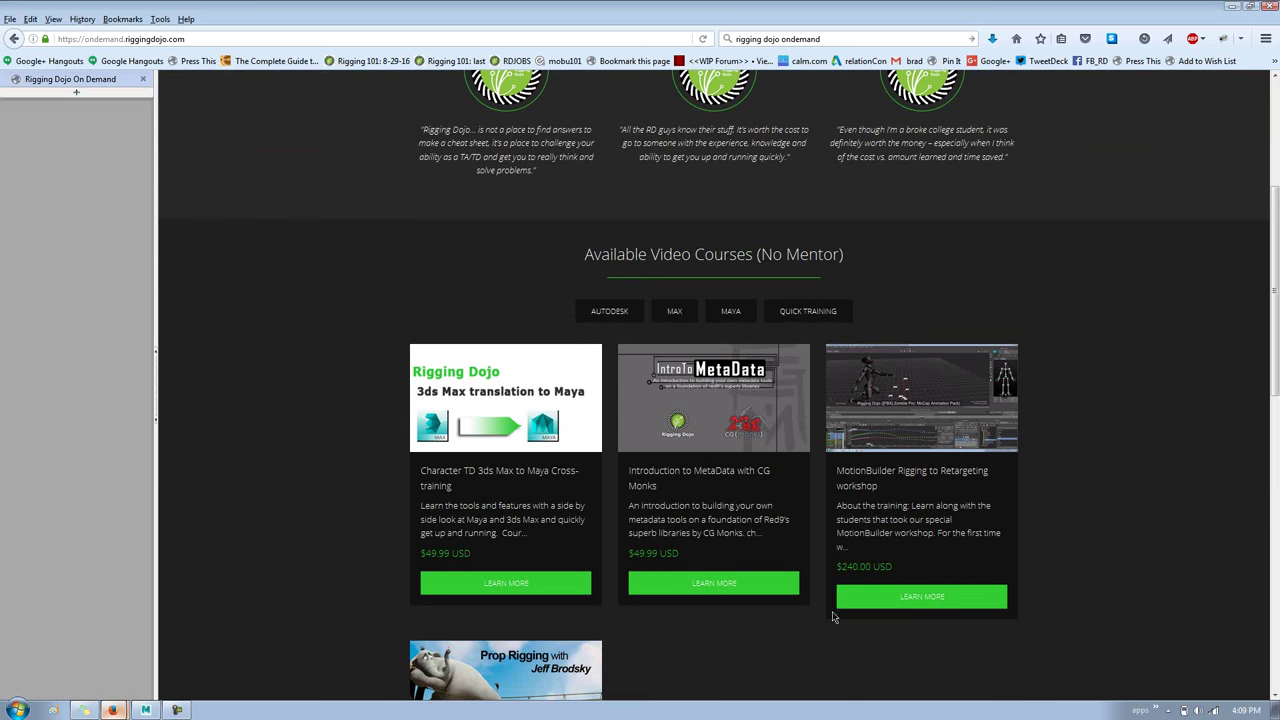
left_click(982, 597)
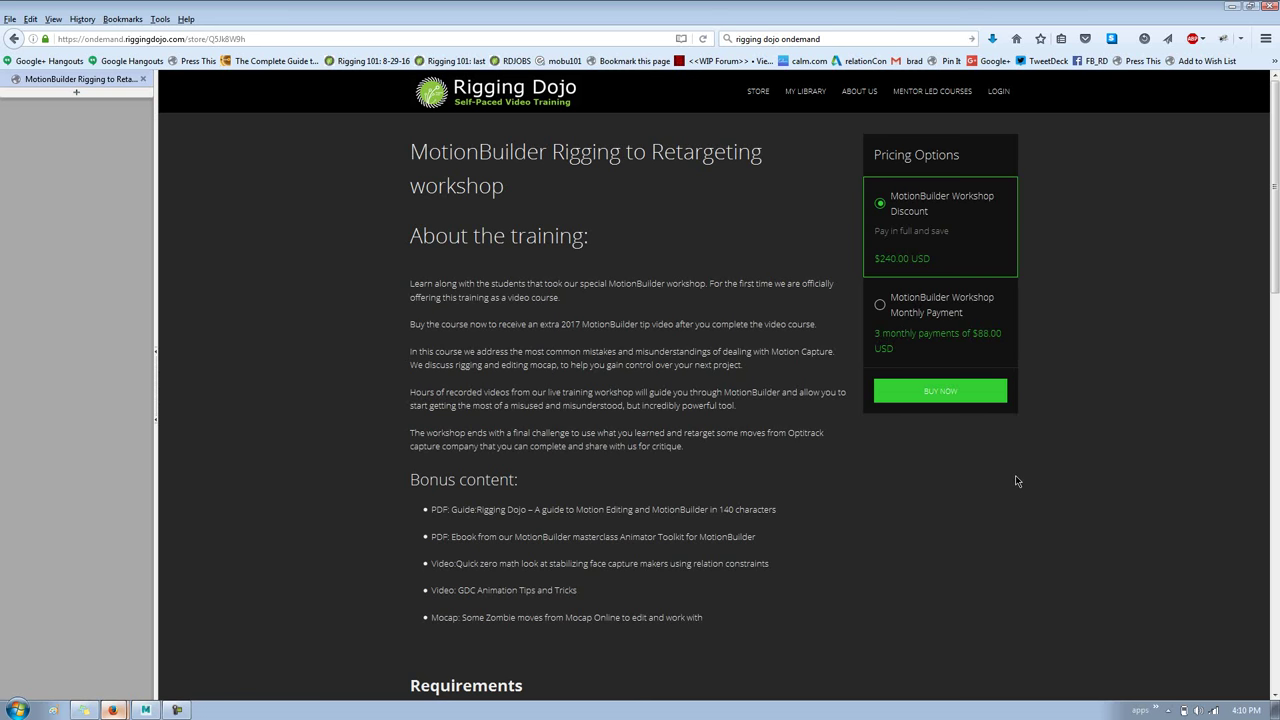
- Review the workshop's bonus content, requirements, course topics and FAQ, and switch back to MotionBuilder
scroll(1016, 482, "down", 3)
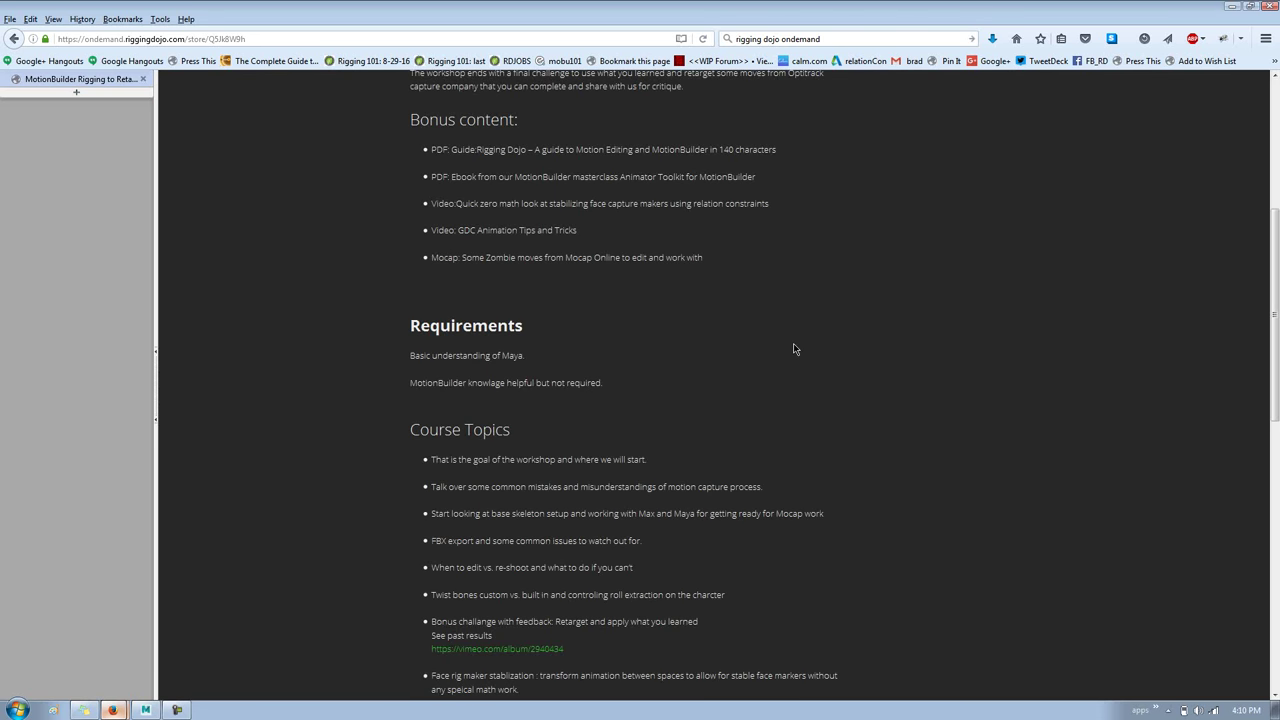
scroll(794, 349, "down", 8)
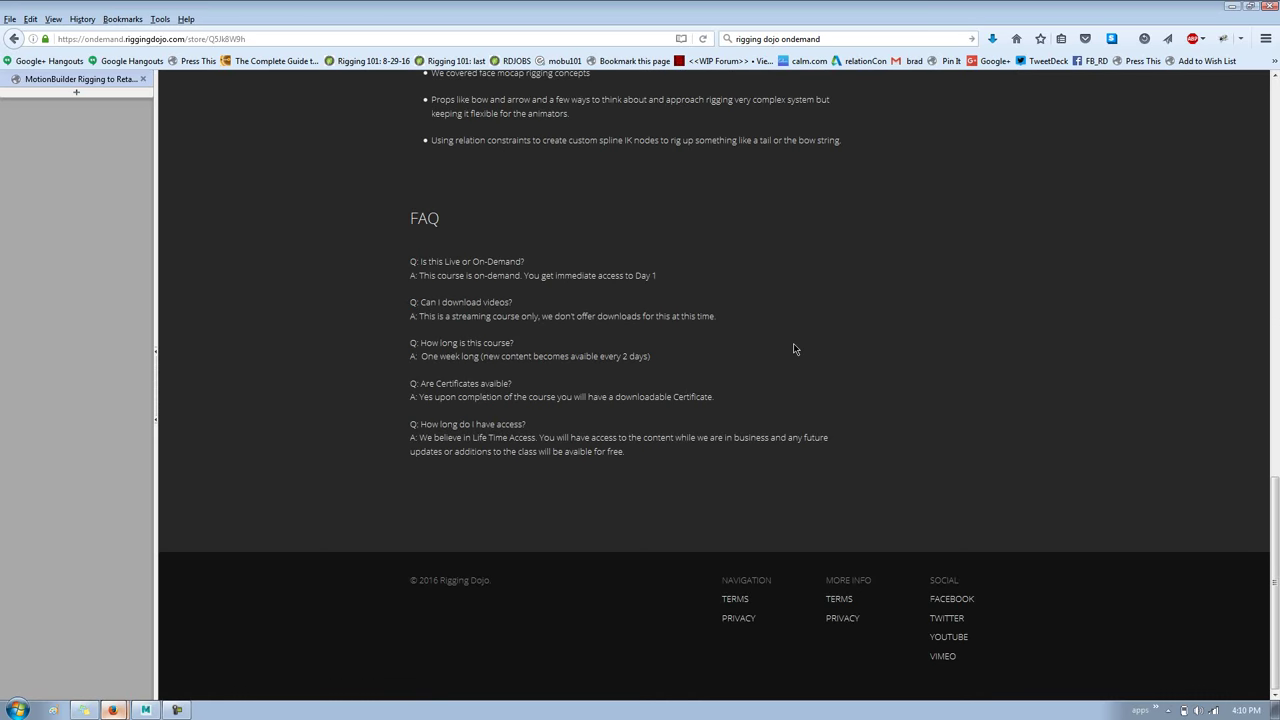
scroll(794, 349, "up", 5)
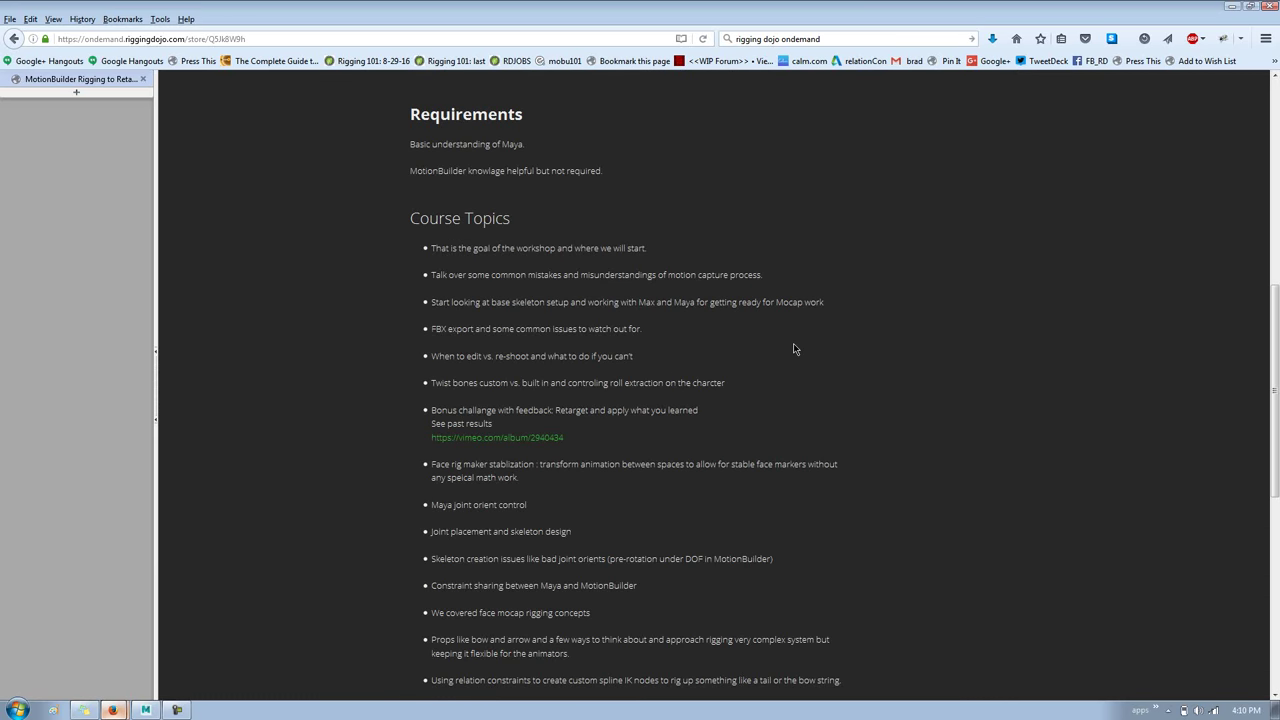
scroll(794, 349, "up", 4)
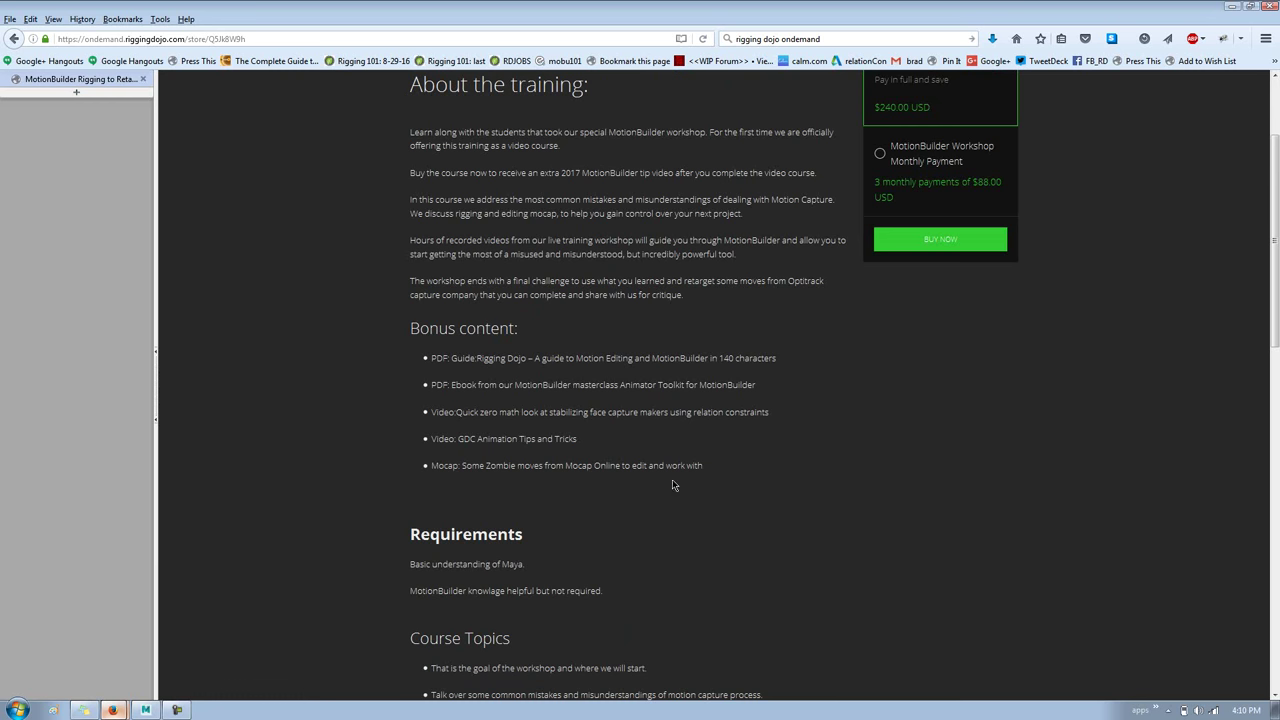
scroll(672, 486, "up", 2)
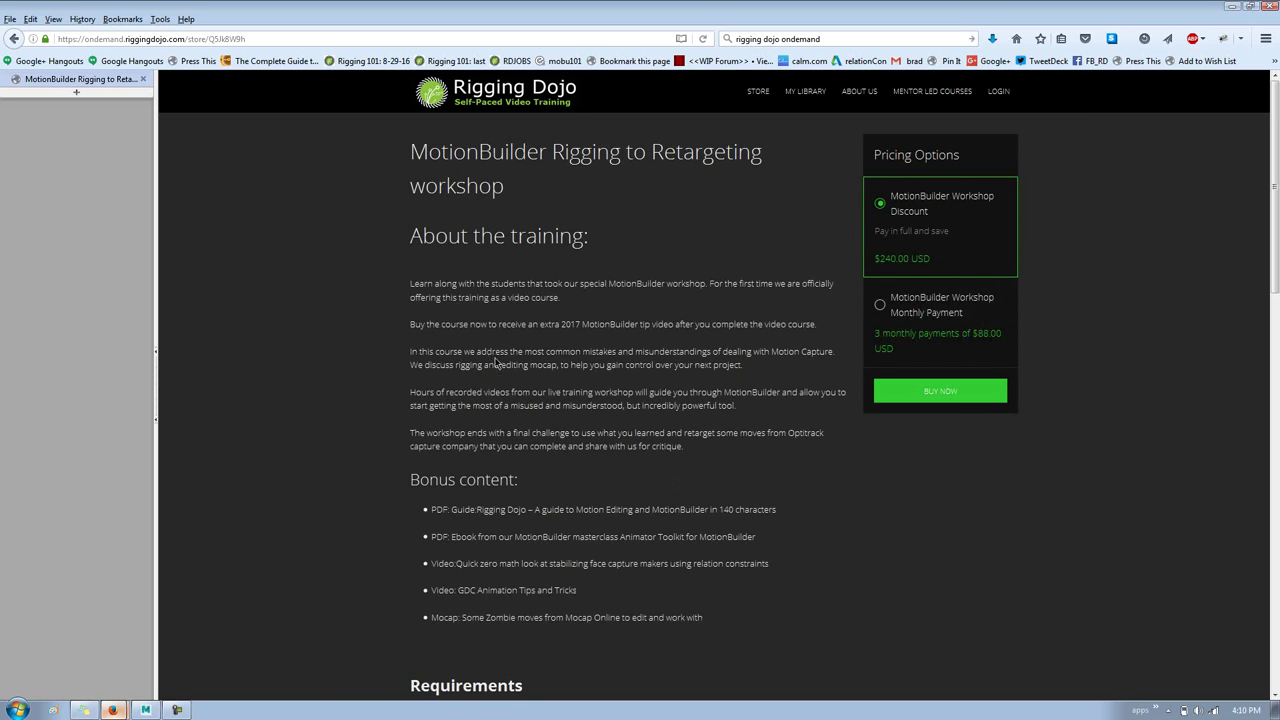
left_click(145, 710)
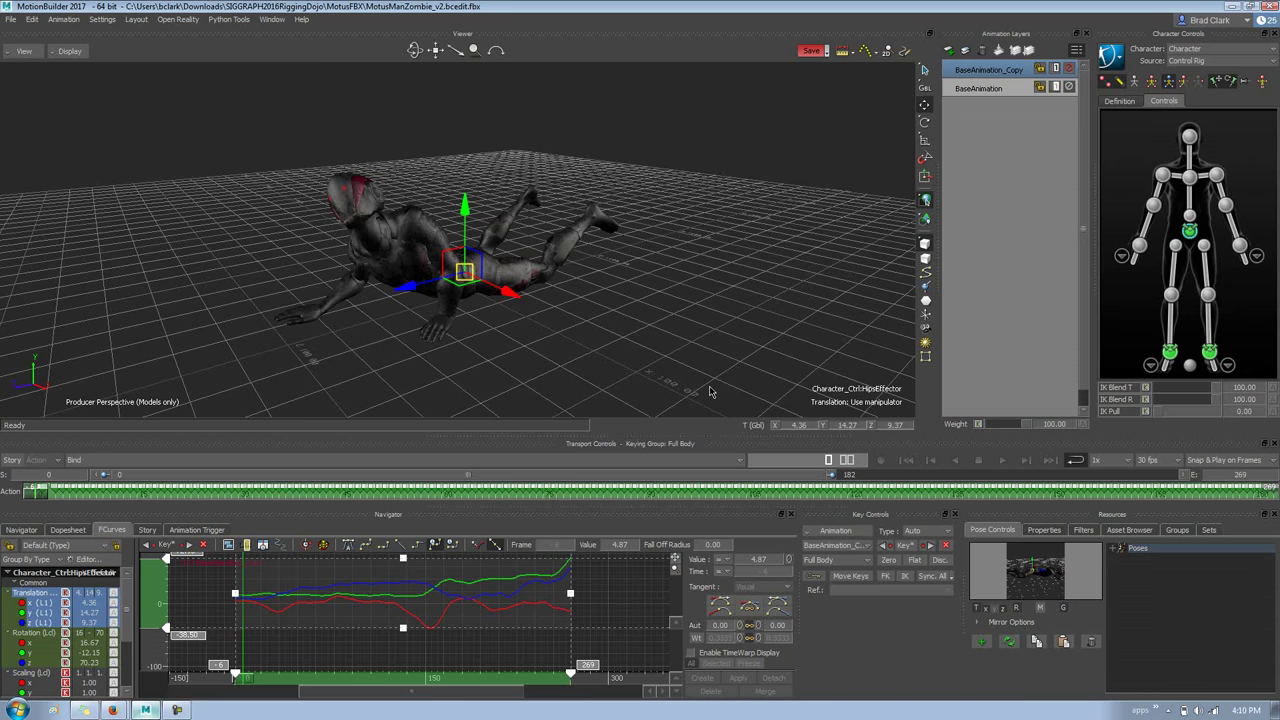